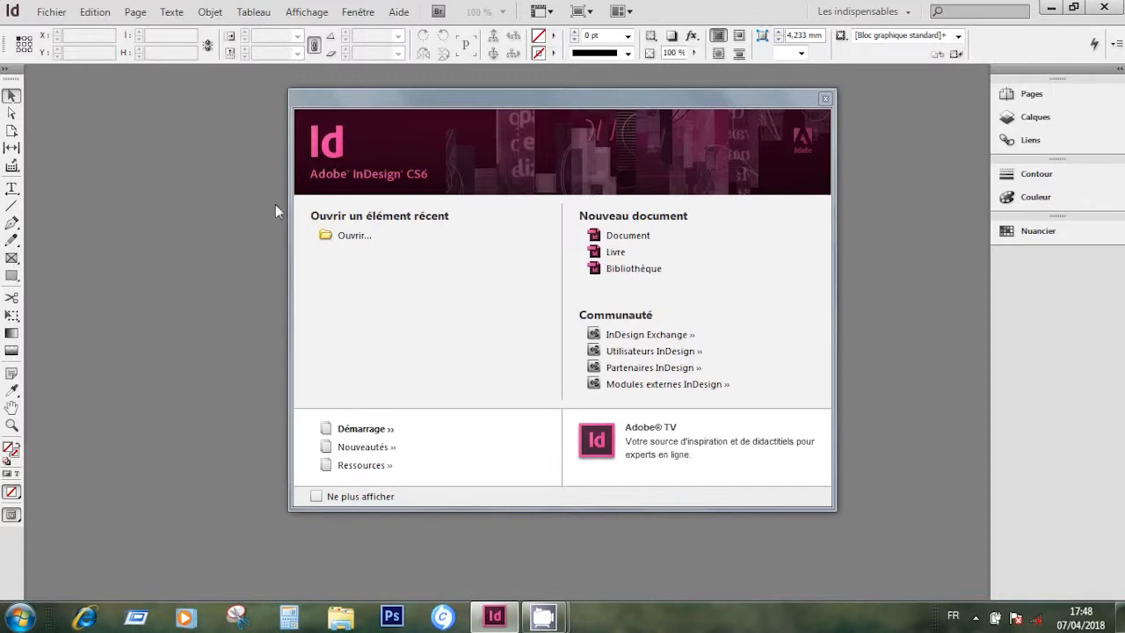
# - Create a new one-page A4 landscape document from the [Par défaut] preset with facing pages turned off
pyautogui.click(627, 236)
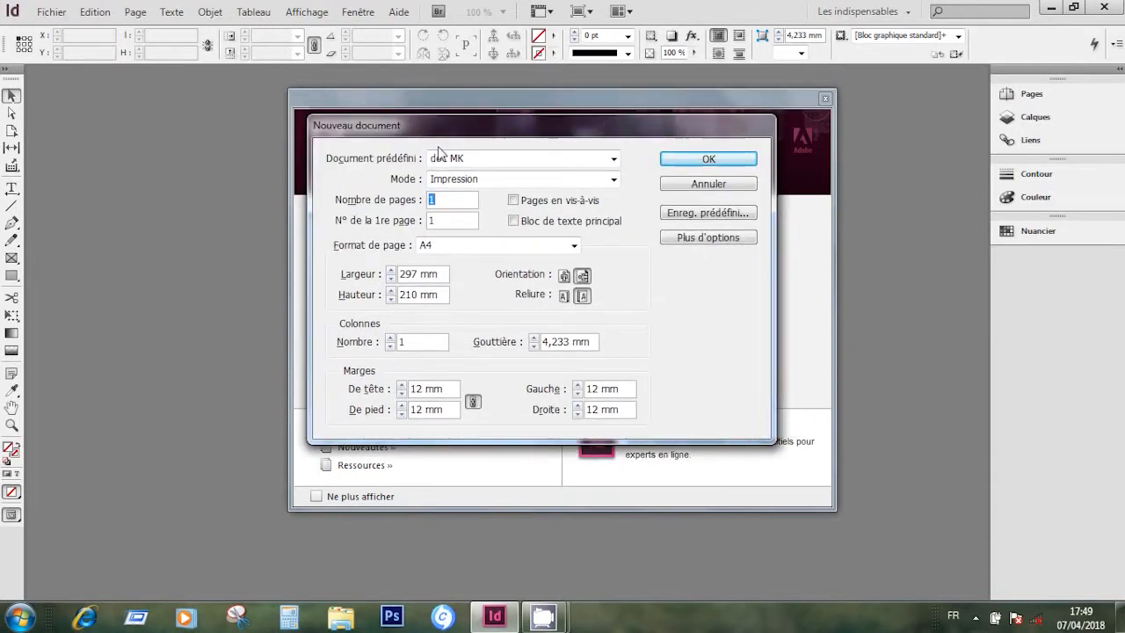
pyautogui.click(614, 159)
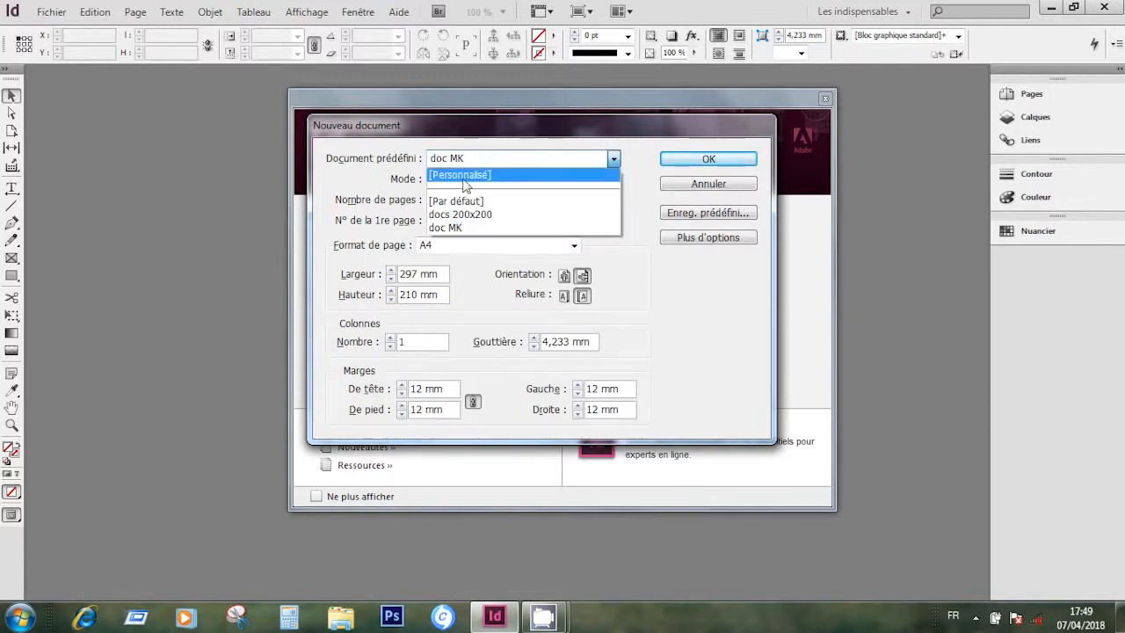
pyautogui.click(479, 202)
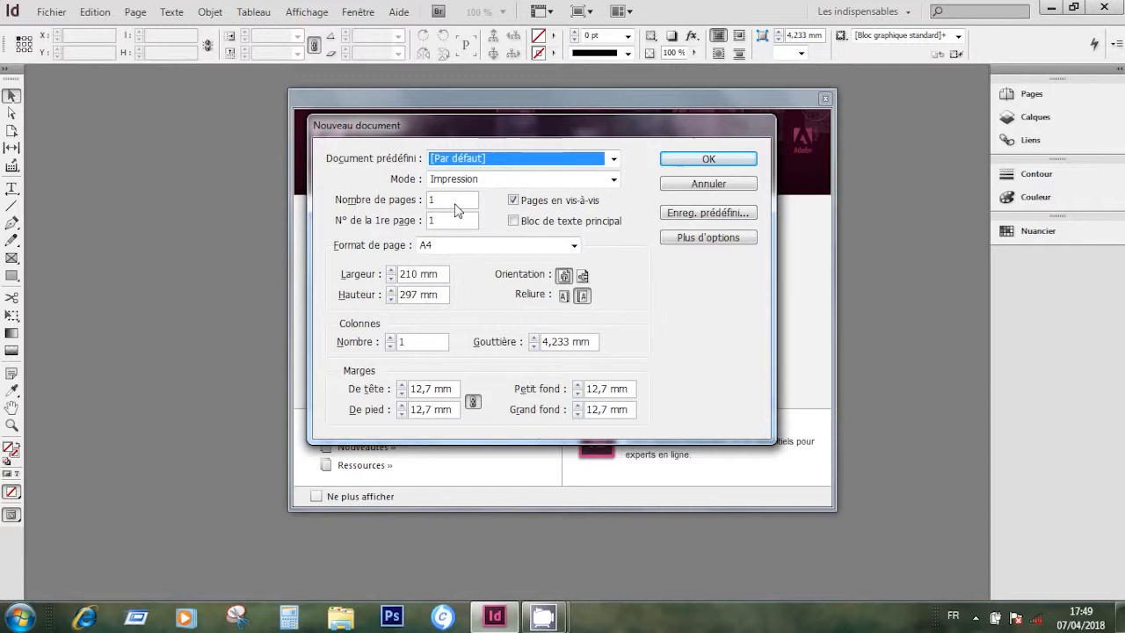
pyautogui.click(514, 202)
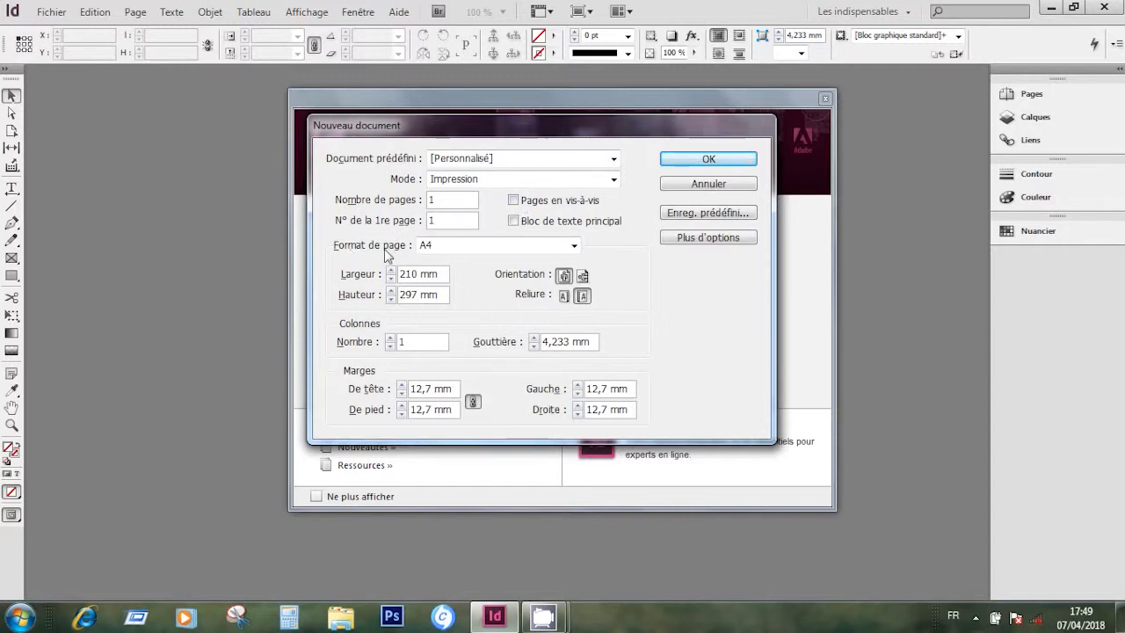
pyautogui.click(582, 276)
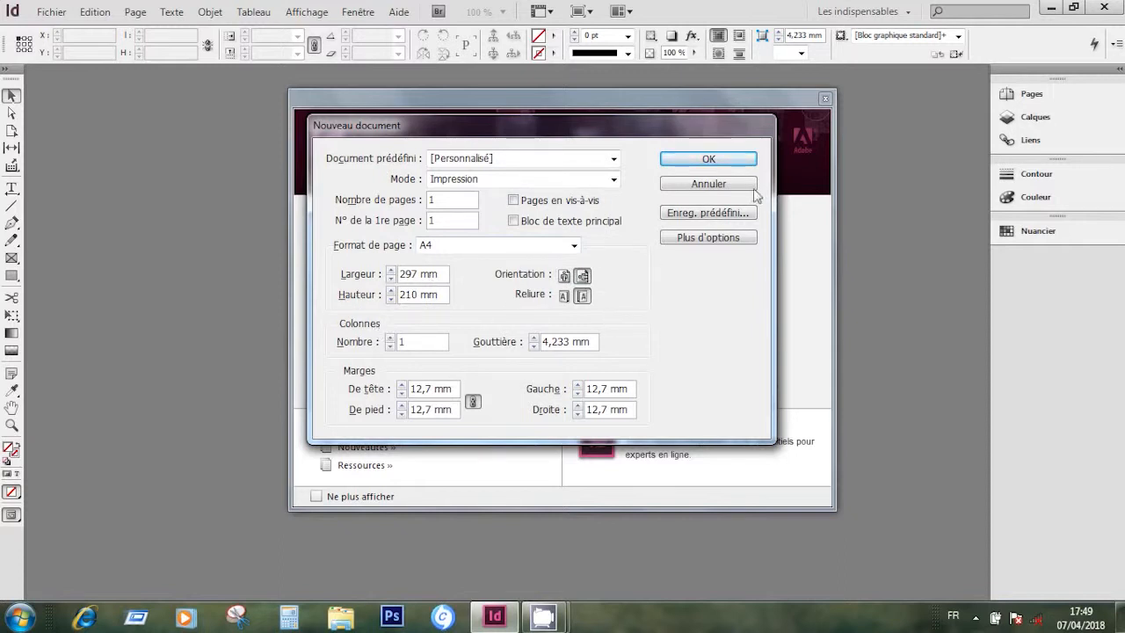
pyautogui.click(716, 161)
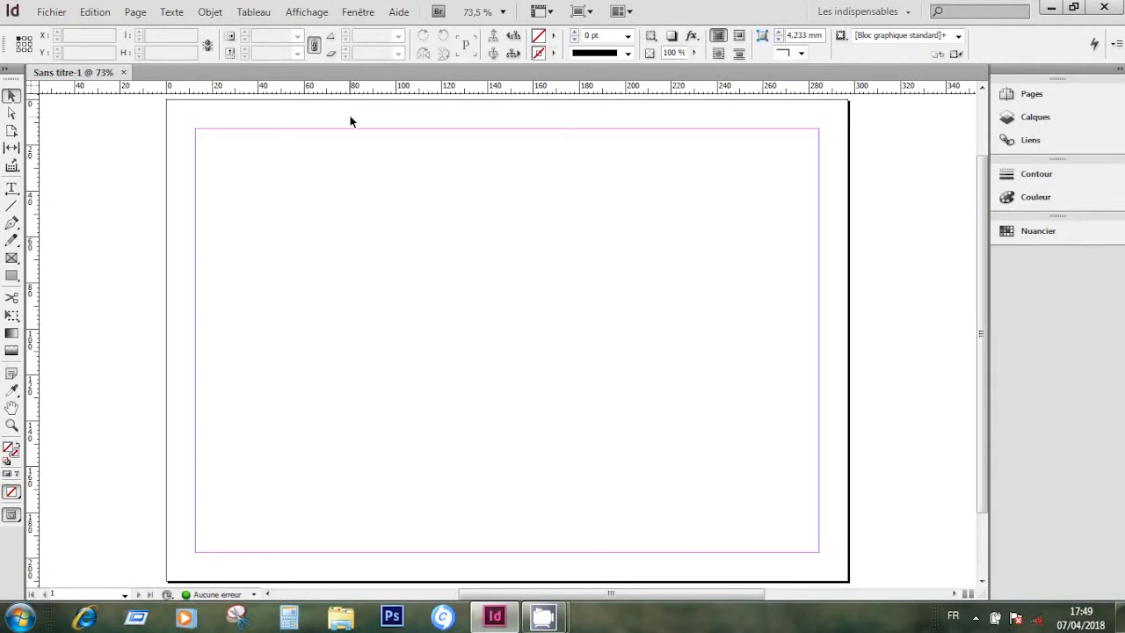
# - Draw a large text frame inside the page margins with the Outil texte ME
pyautogui.click(12, 190)
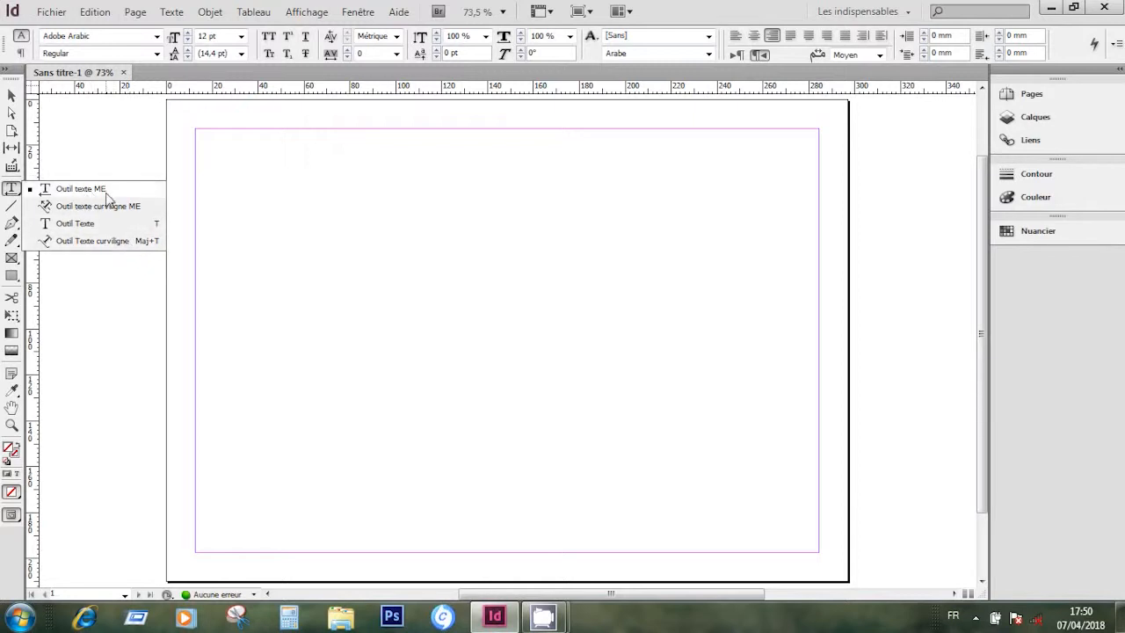
pyautogui.click(104, 190)
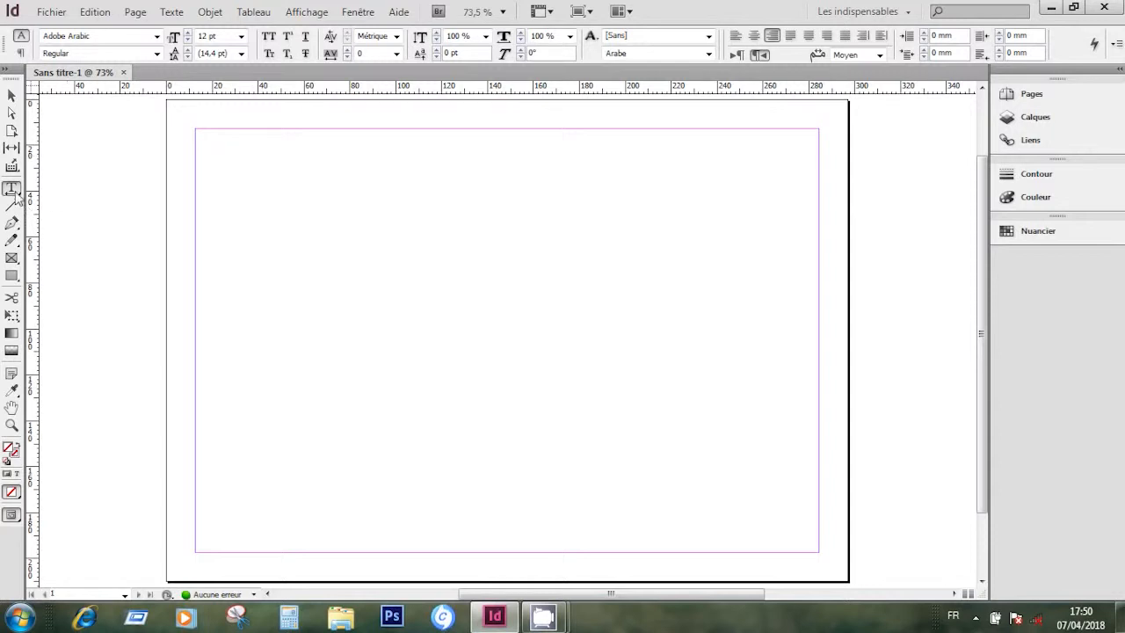
pyautogui.moveTo(237, 173); pyautogui.dragTo(727, 495)
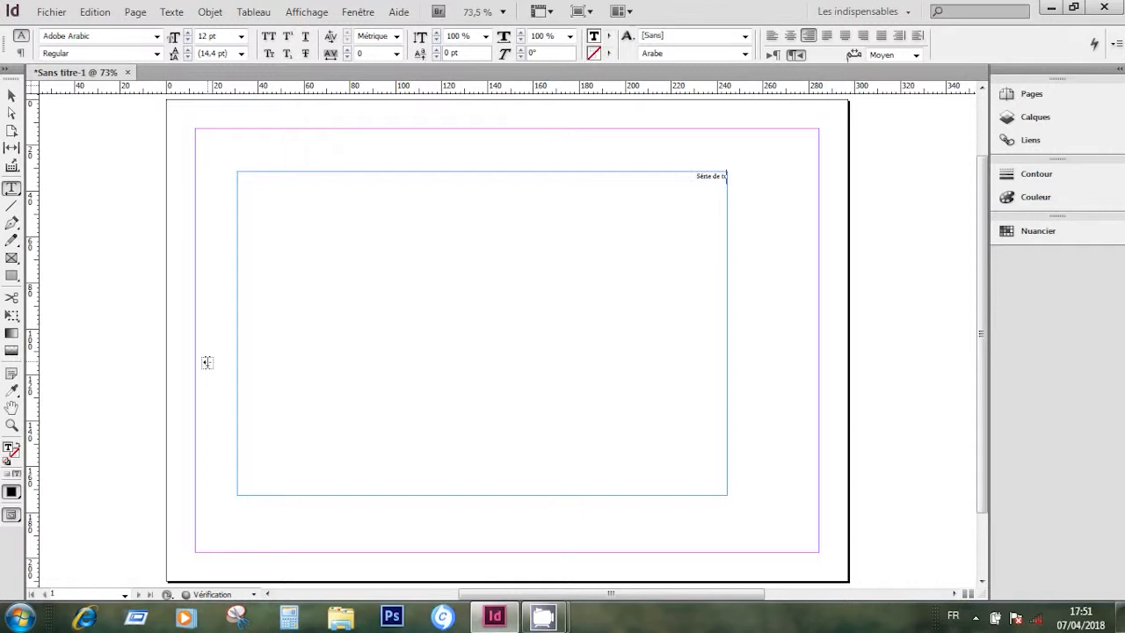
# - Enter the title "Série de tutoriels sur InDeswign Episode 3" in the text frame
pyautogui.write('utorie')
pyautogui.write('ls sur')
pyautogui.write(' InDesi')
pyautogui.write('ign')
pyautogui.write(' I')
pyautogui.write('pisode')
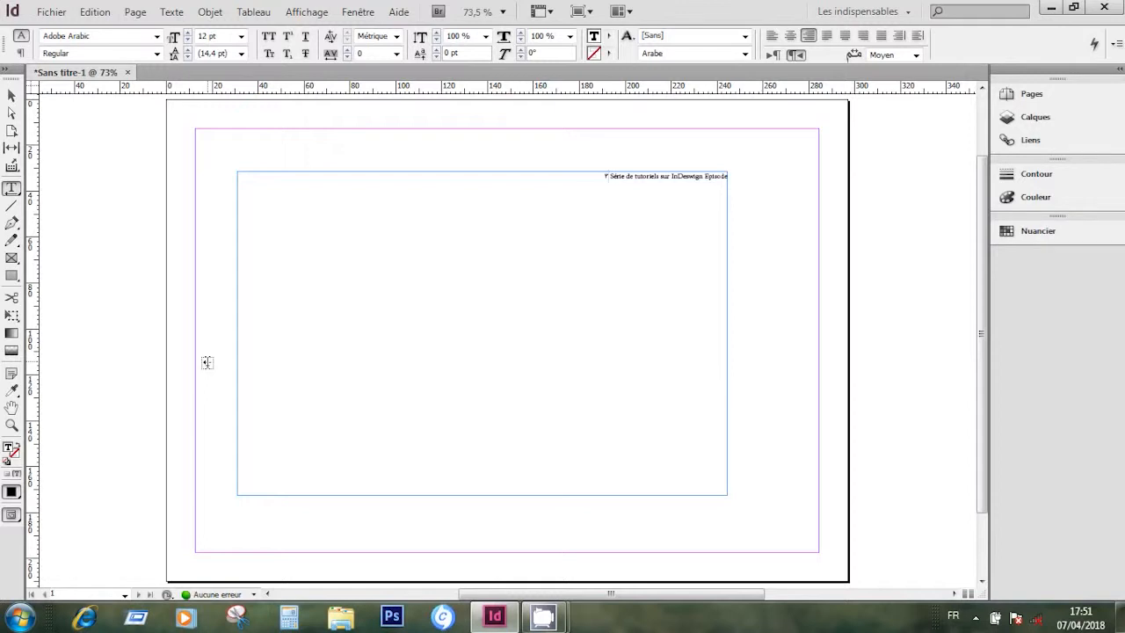
# - Set the language of the whole title text to Français
pyautogui.hotkey('ctrl', 'a')
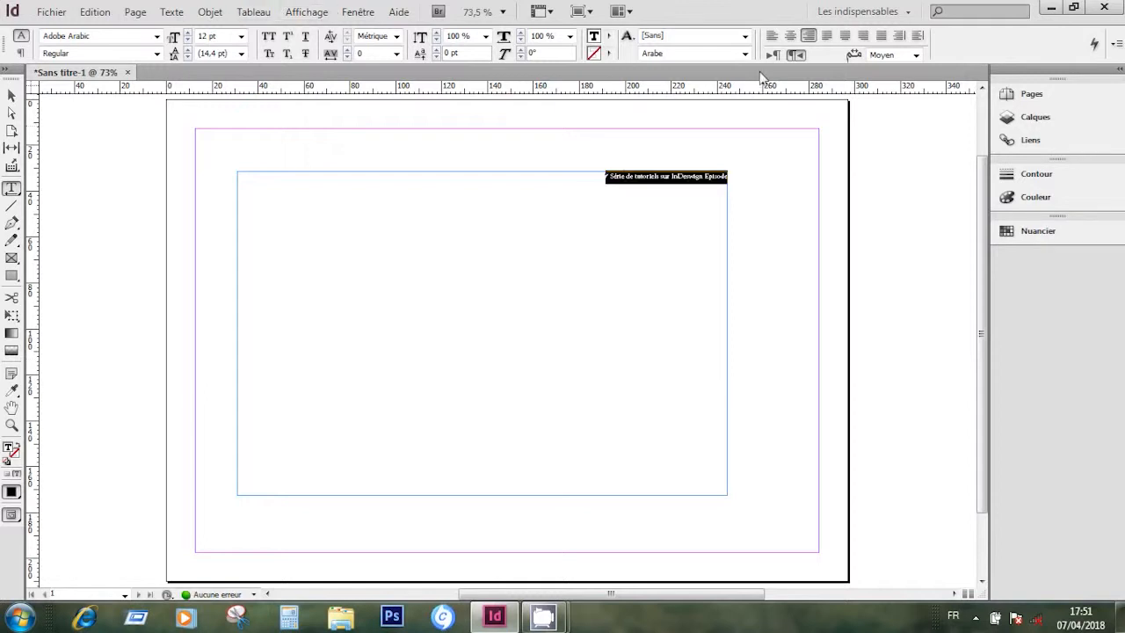
pyautogui.click(746, 53)
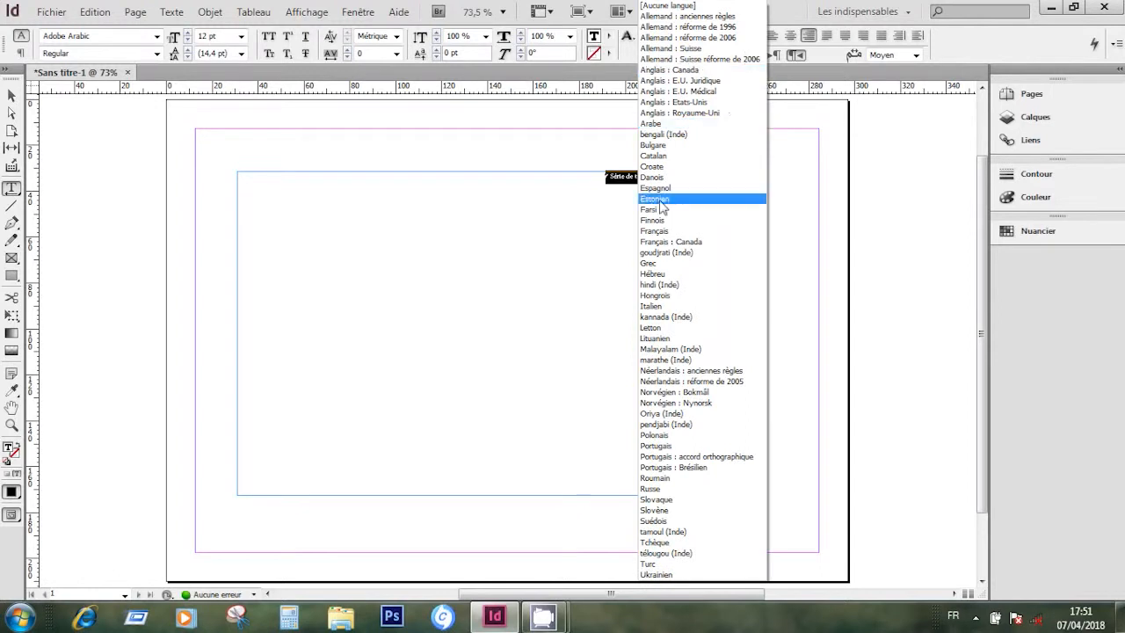
pyautogui.click(660, 232)
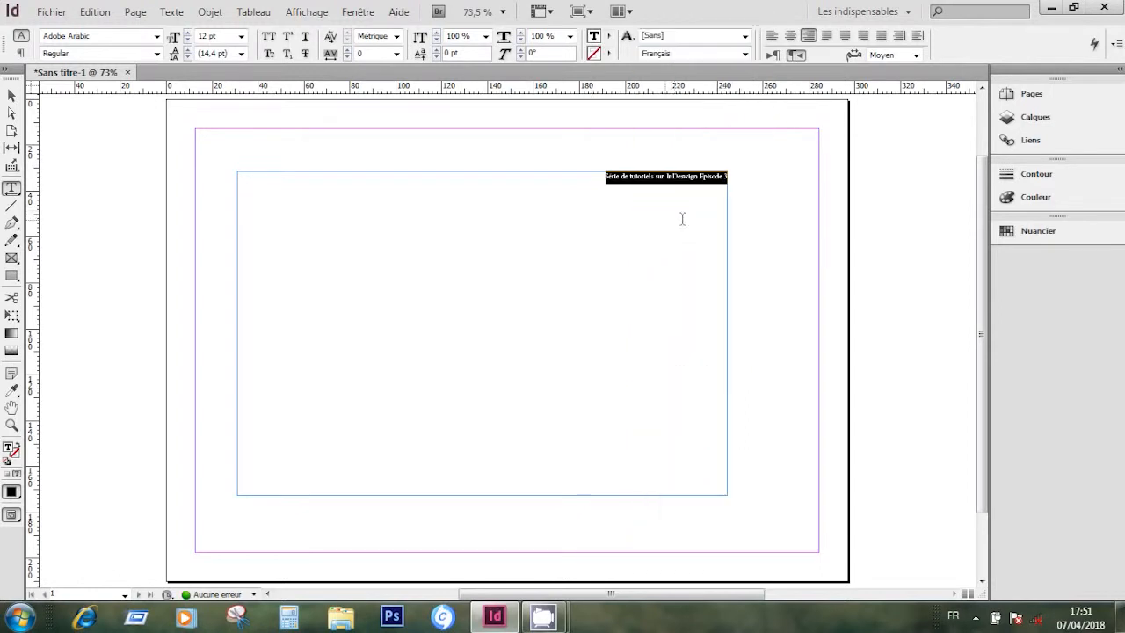
# - Add a second line below the title reading "Présentation des outils (2 ième partie)"
pyautogui.click(720, 176)
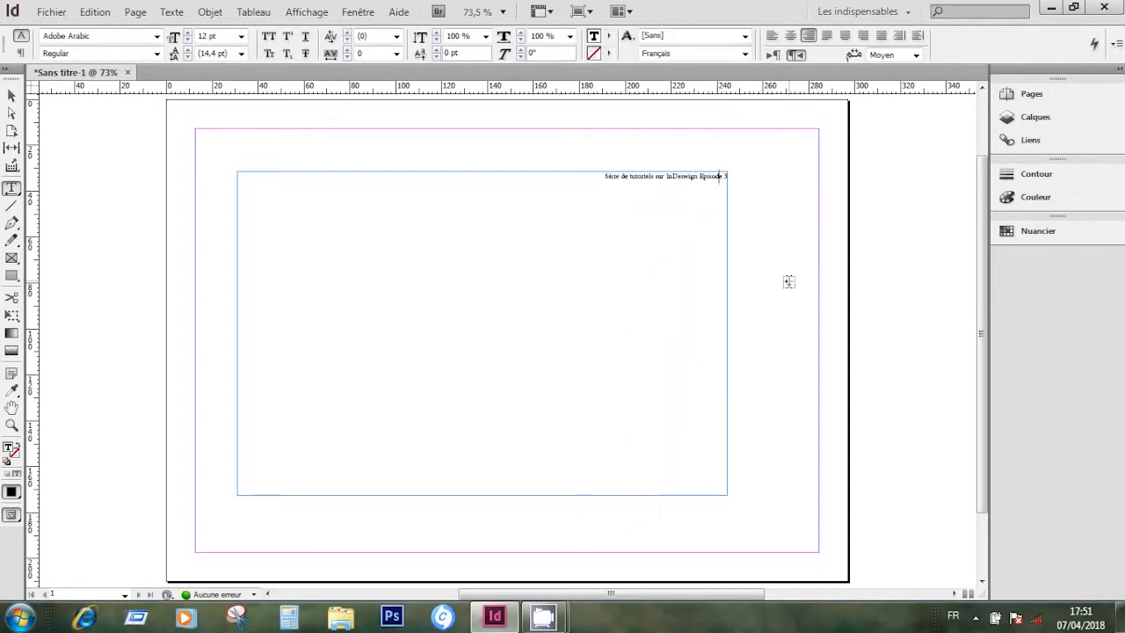
pyautogui.press('End')
pyautogui.press('Home')
pyautogui.press('Return')
pyautogui.write('L')
pyautogui.write('résentation')
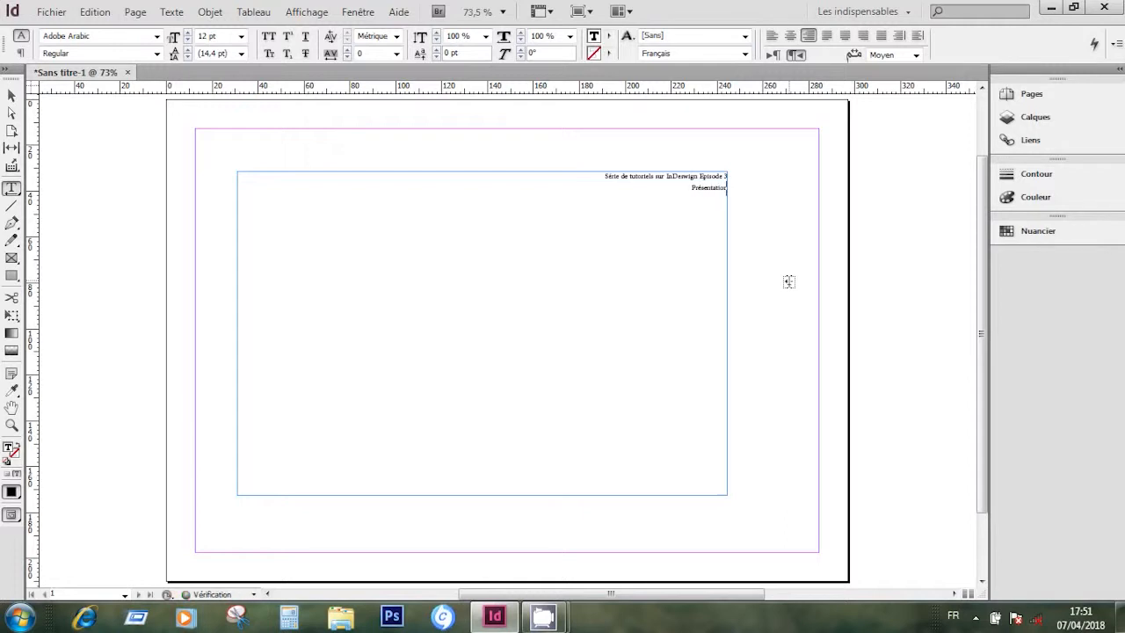
pyautogui.write(' des outils (')
pyautogui.write('2 ième partie')
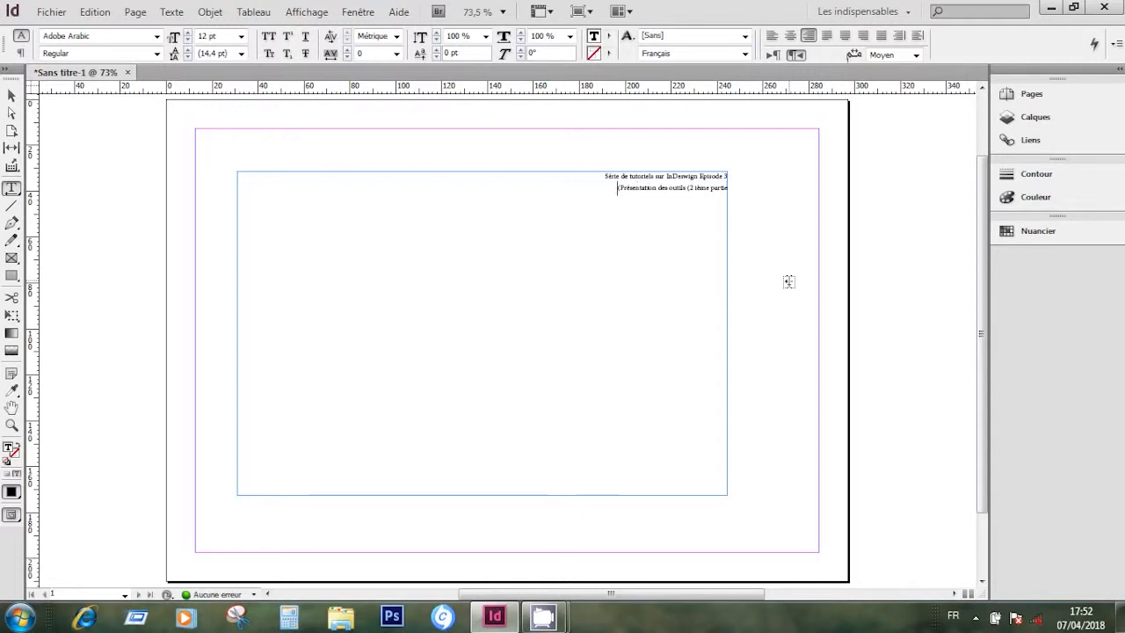
# - Remove the misplaced parenthesis in front of "Présentation" on the second line
pyautogui.press('Delete')
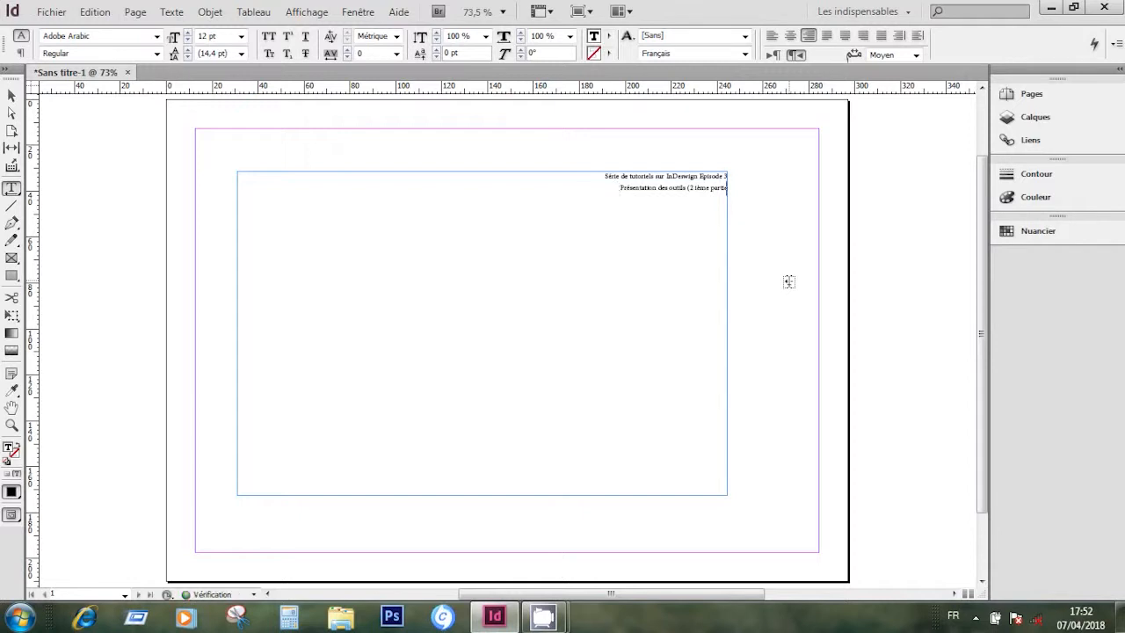
pyautogui.hotkey('ctrl', 'z')
pyautogui.press('Delete')
# - Set the font of both text lines to Century Gothic with the Regular style
pyautogui.hotkey('ctrl', 'a')
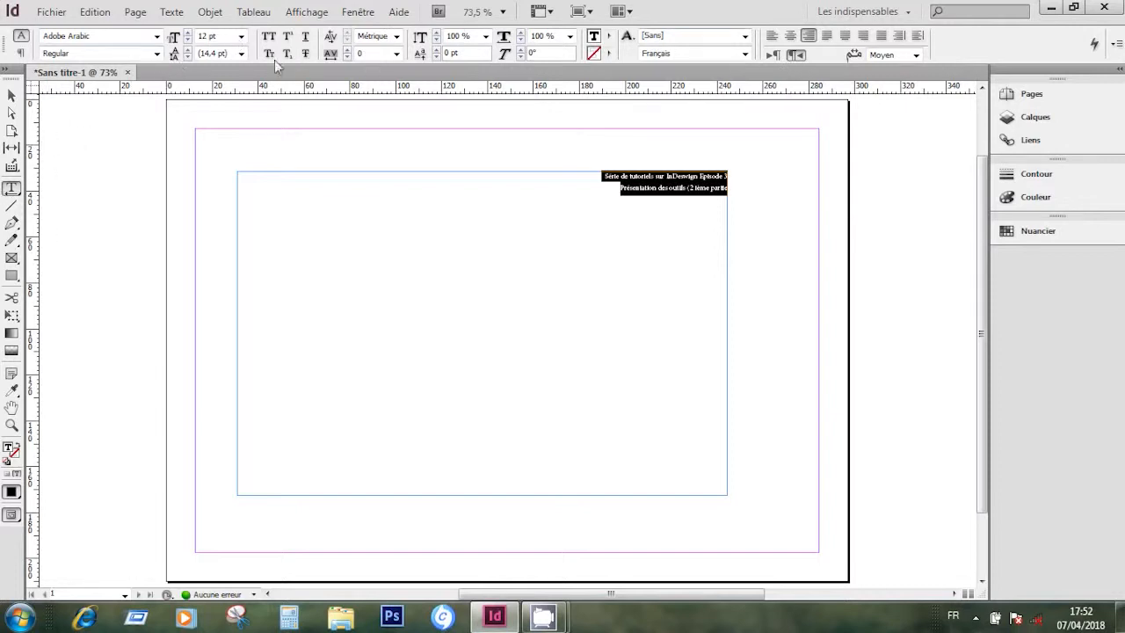
pyautogui.click(142, 38)
pyautogui.hotkey('ctrl', 'a')
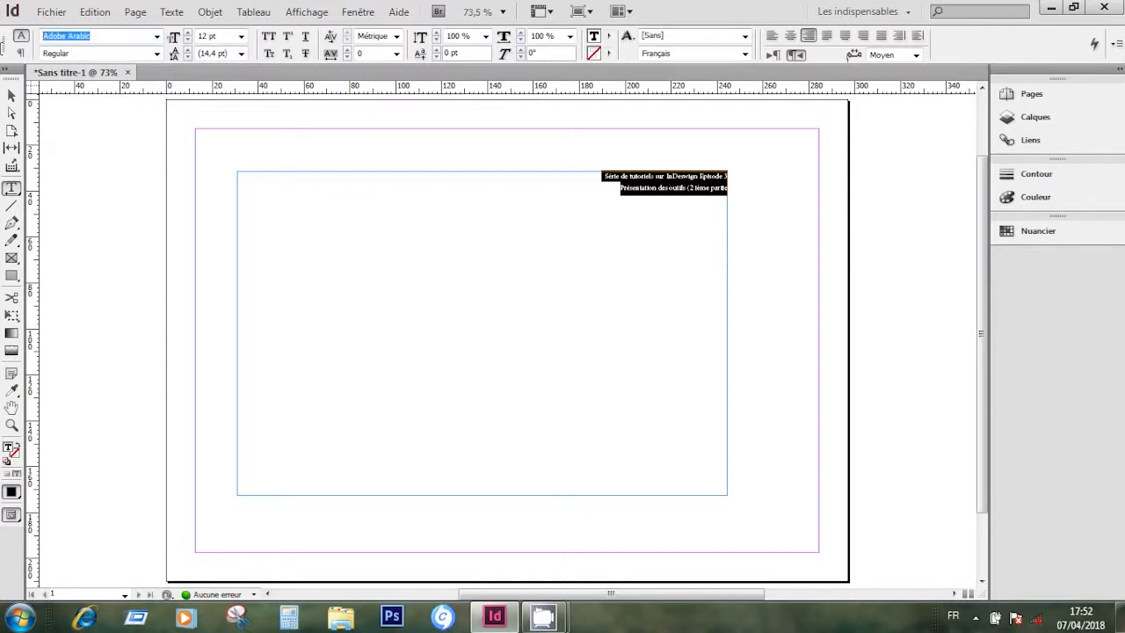
pyautogui.write('Ce')
pyautogui.press('Return')
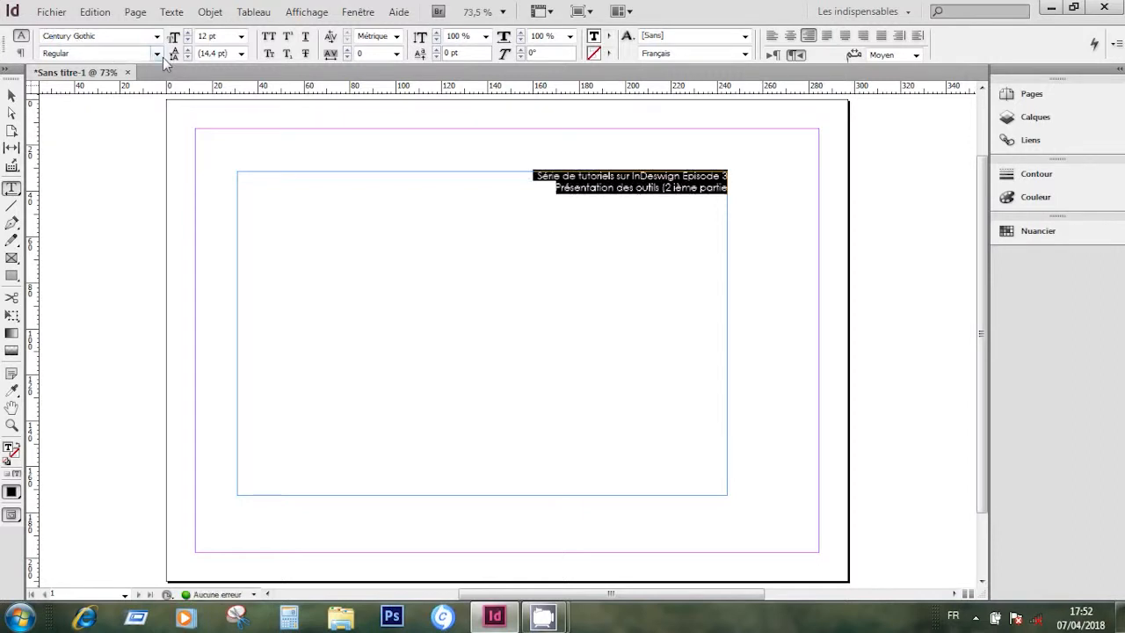
pyautogui.click(157, 53)
pyautogui.click(114, 71)
# - Try font sizes of 22 pt and 60 pt on both text lines
pyautogui.click(187, 32)
pyautogui.click(187, 33)
pyautogui.click(187, 32)
pyautogui.click(187, 32)
pyautogui.click(188, 32)
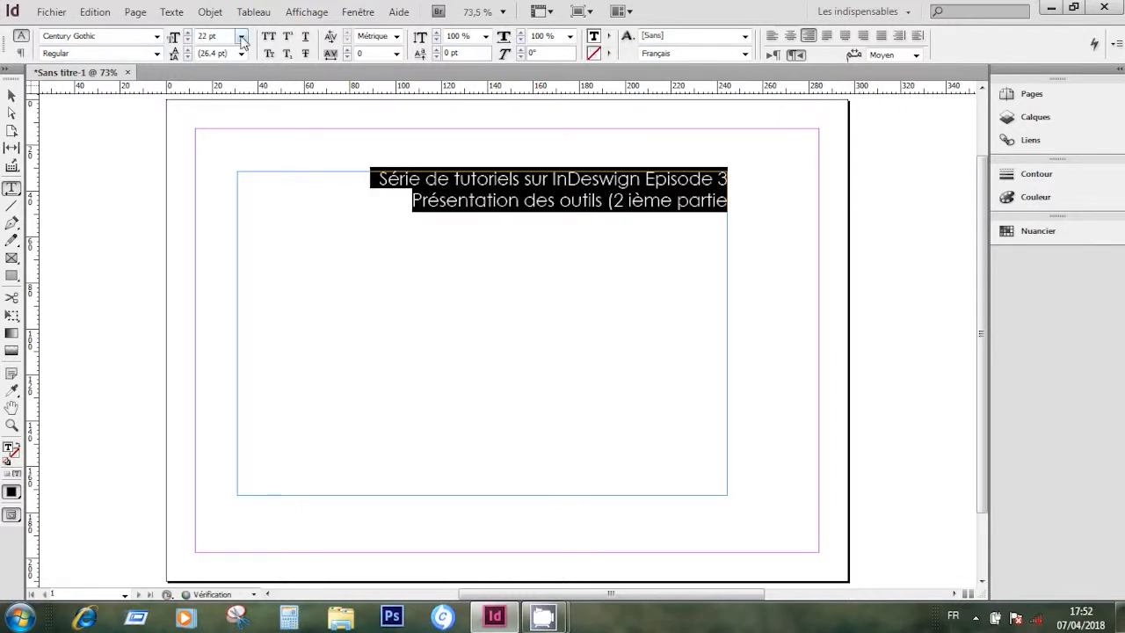
pyautogui.click(241, 37)
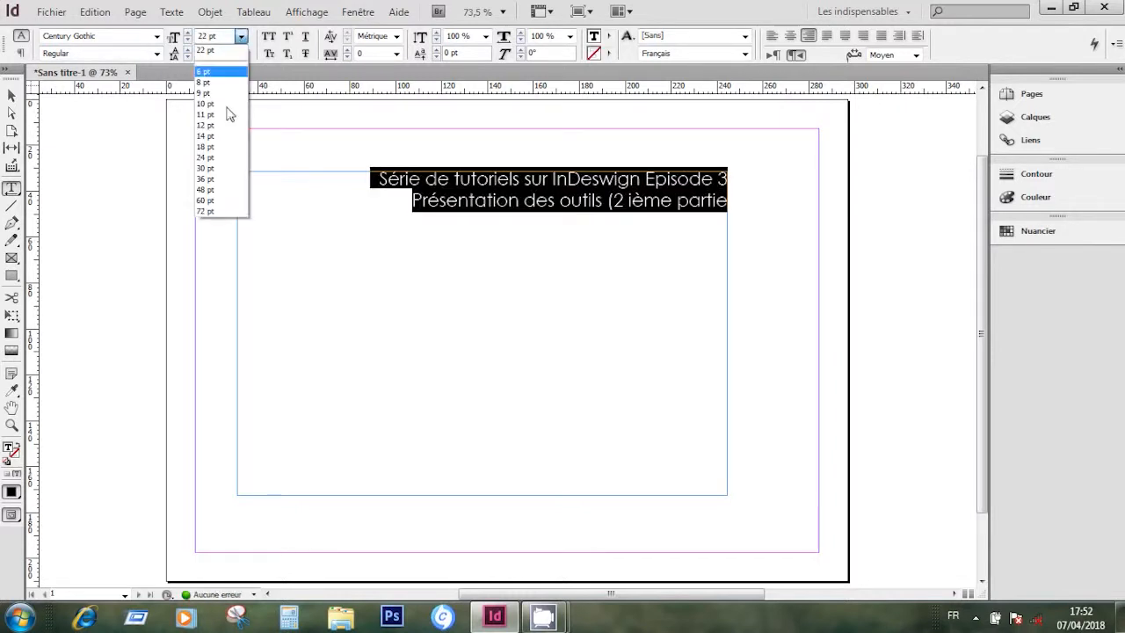
pyautogui.click(211, 201)
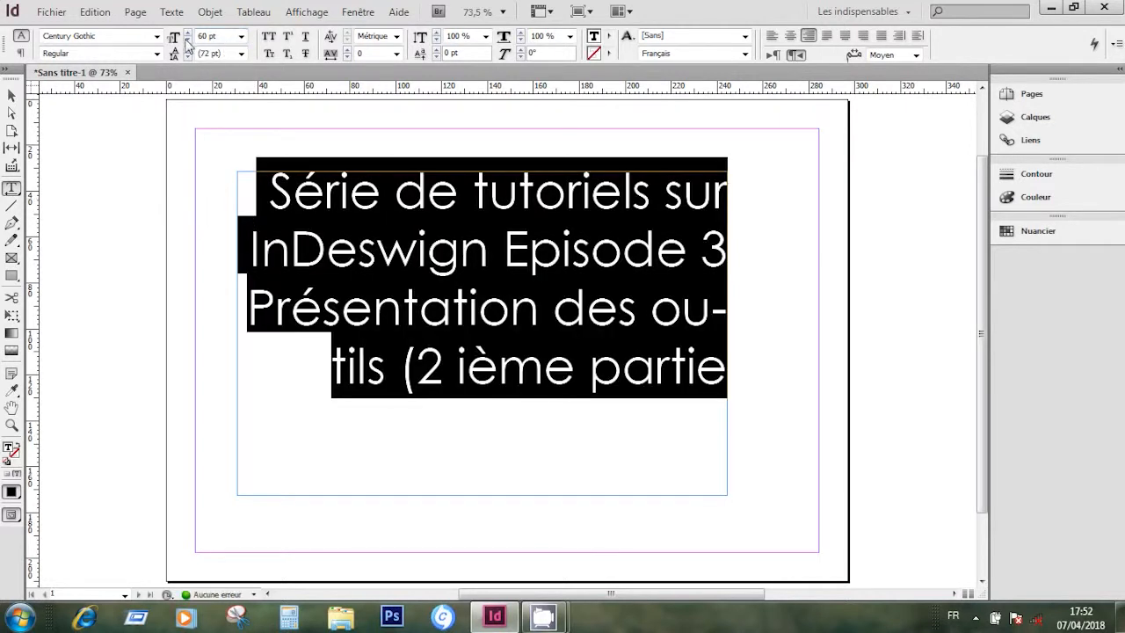
# - Set the font size of both lines to 18 pt and correct "InDeswign" to "InDesign" in the title
pyautogui.click(240, 36)
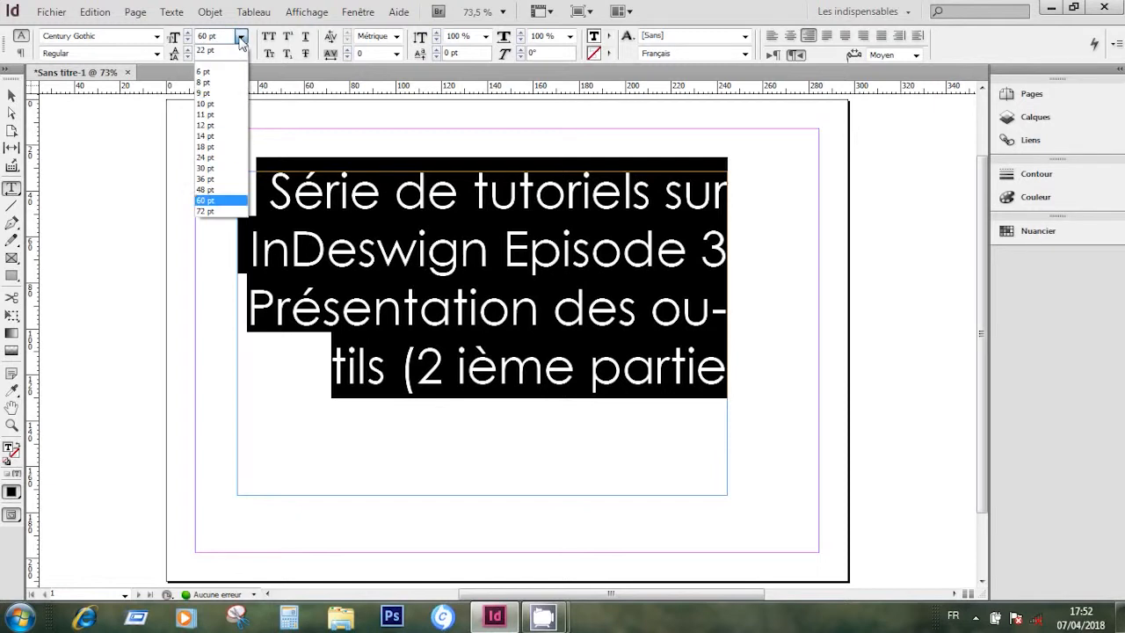
pyautogui.click(211, 147)
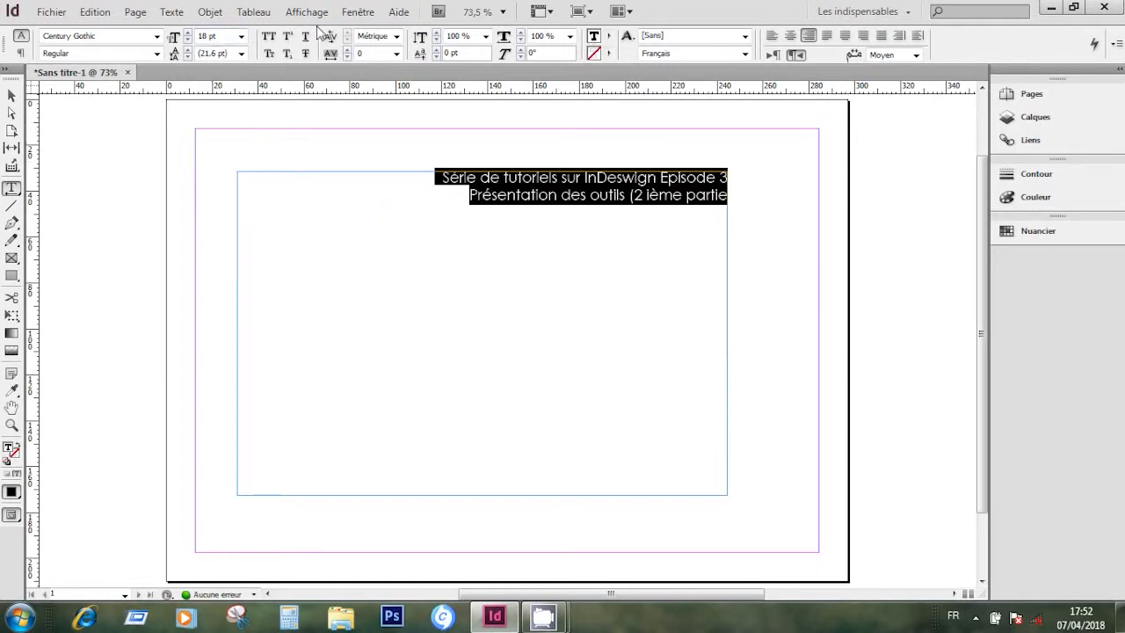
pyautogui.click(635, 178)
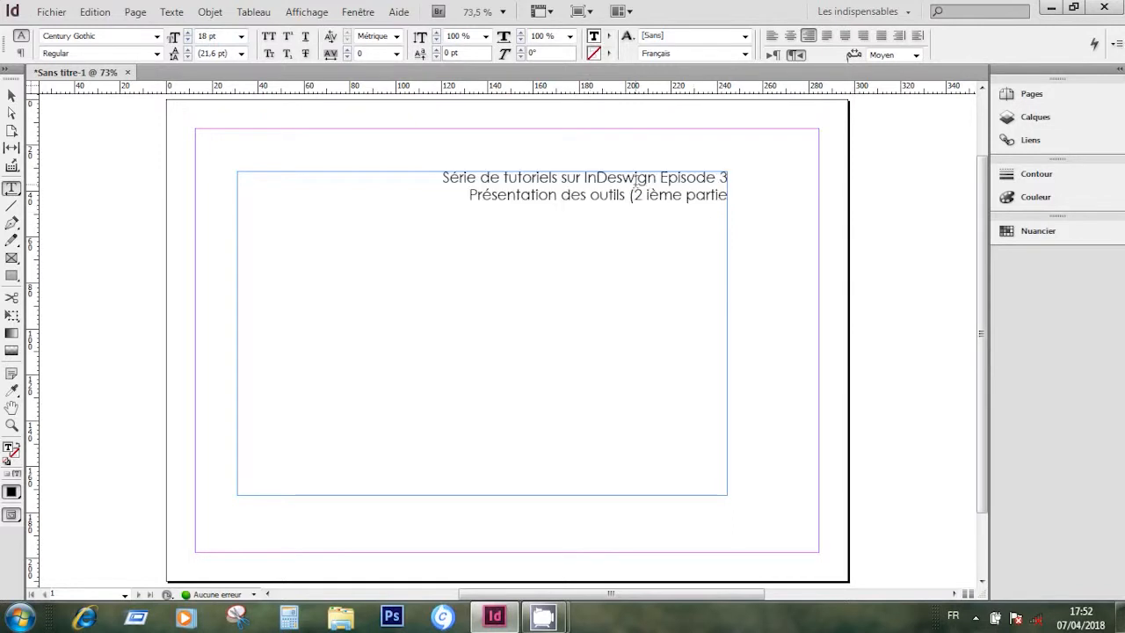
pyautogui.press('BackSpace')
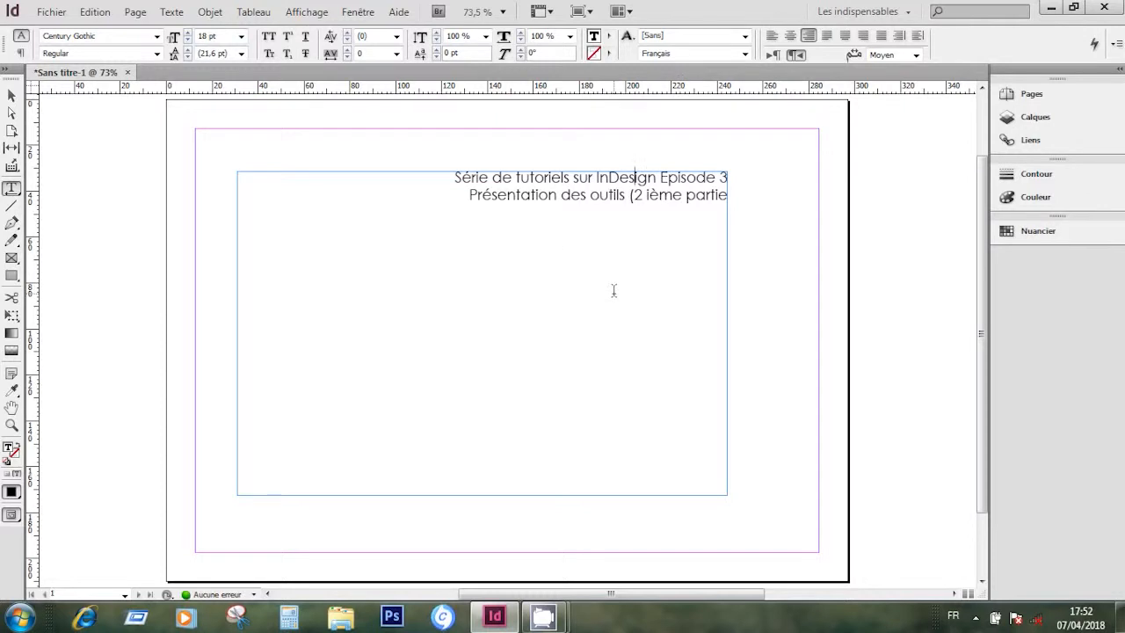
# - Increase the font size of both text lines to 29 pt
pyautogui.hotkey('ctrl', 'a')
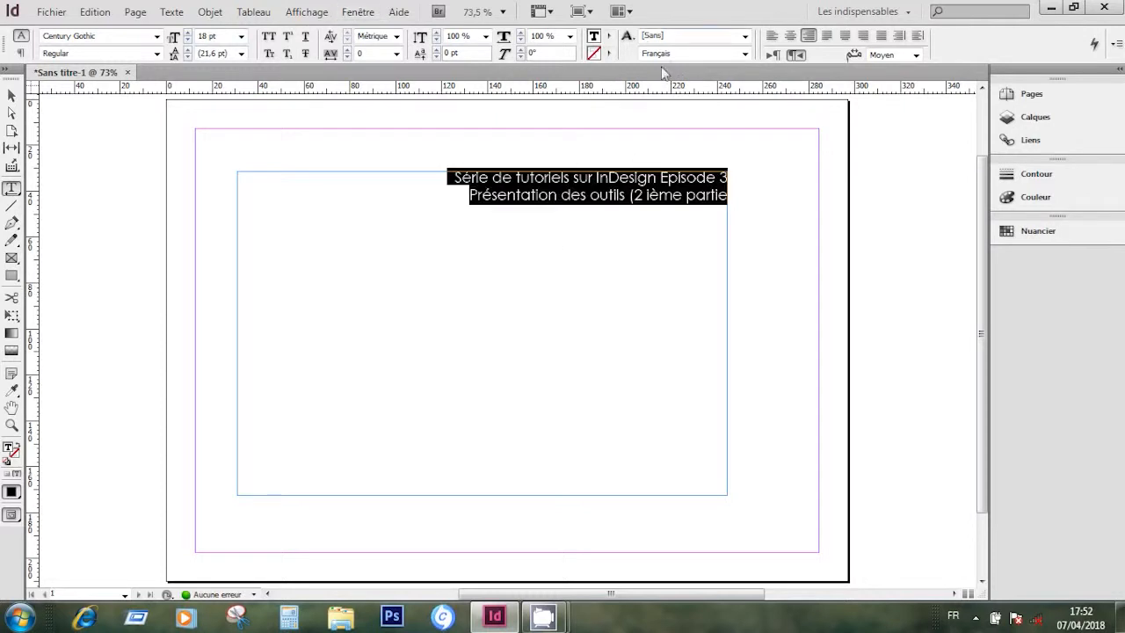
pyautogui.click(187, 32)
pyautogui.click(187, 32)
pyautogui.click(187, 33)
pyautogui.click(187, 32)
pyautogui.click(187, 33)
pyautogui.click(188, 33)
pyautogui.click(187, 32)
pyautogui.click(187, 32)
pyautogui.click(187, 33)
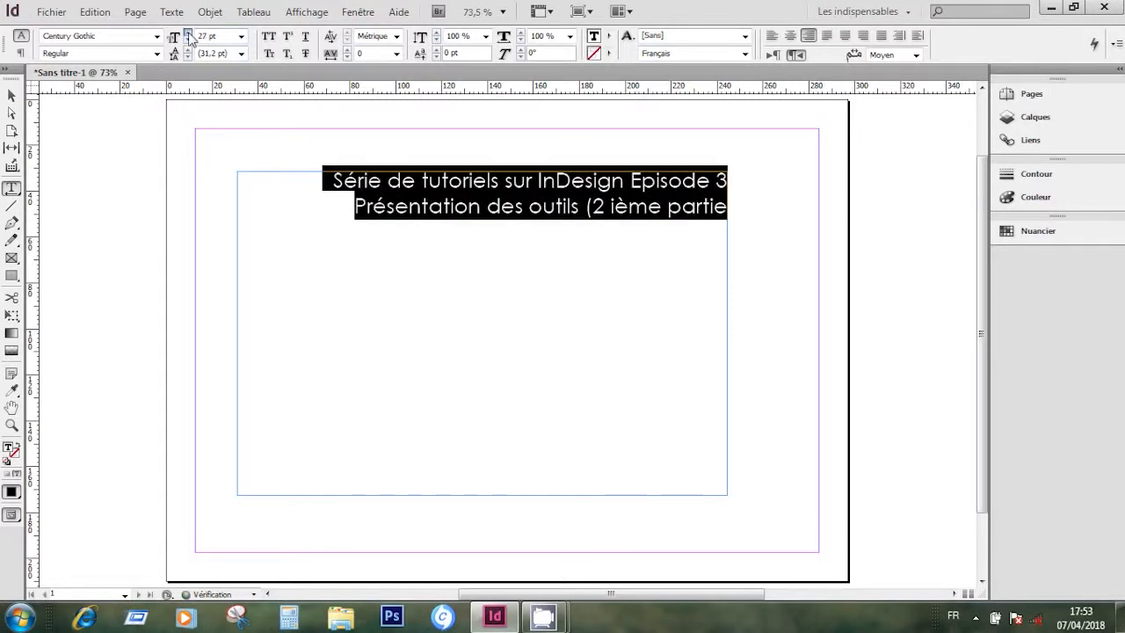
pyautogui.click(187, 32)
pyautogui.click(187, 32)
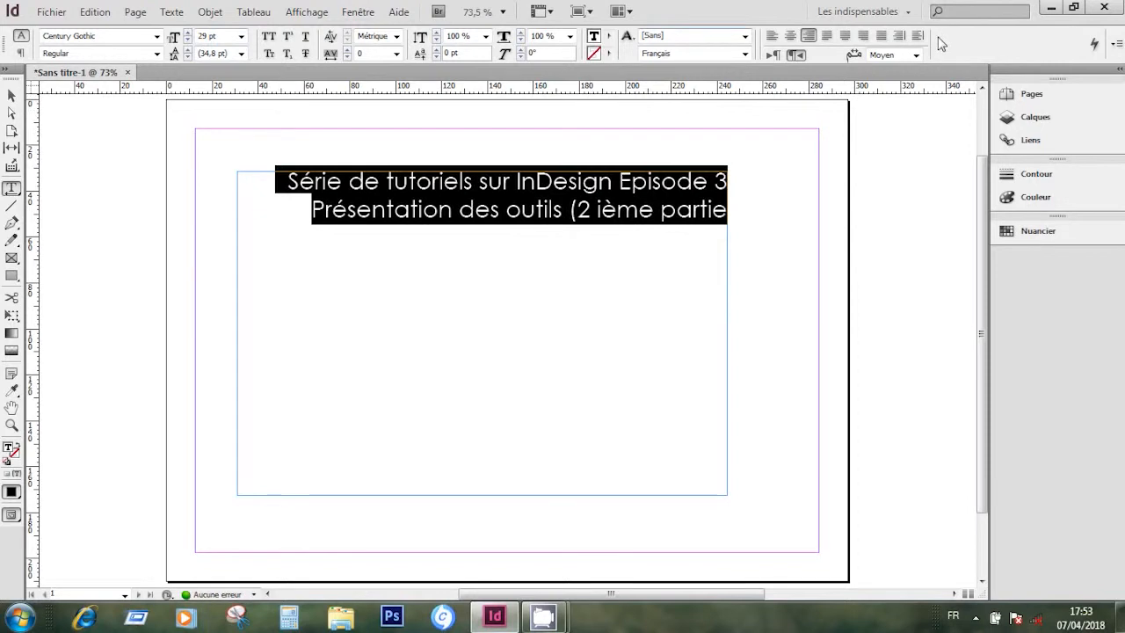
# - Set the paragraph direction of both lines to left-to-right and align them to the left
pyautogui.click(770, 37)
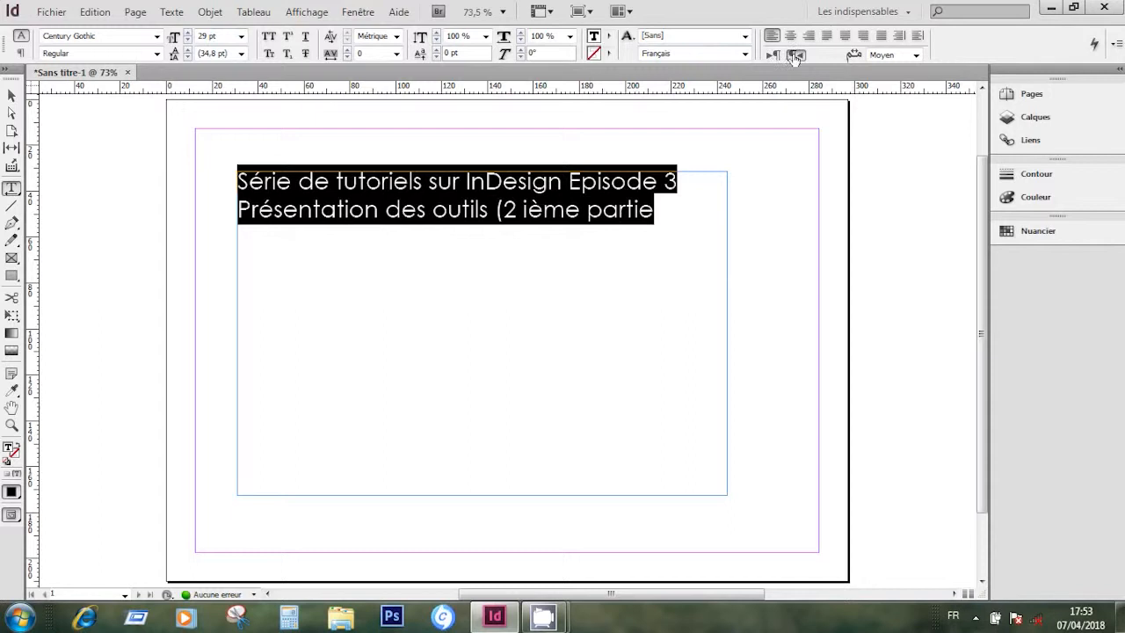
pyautogui.click(774, 55)
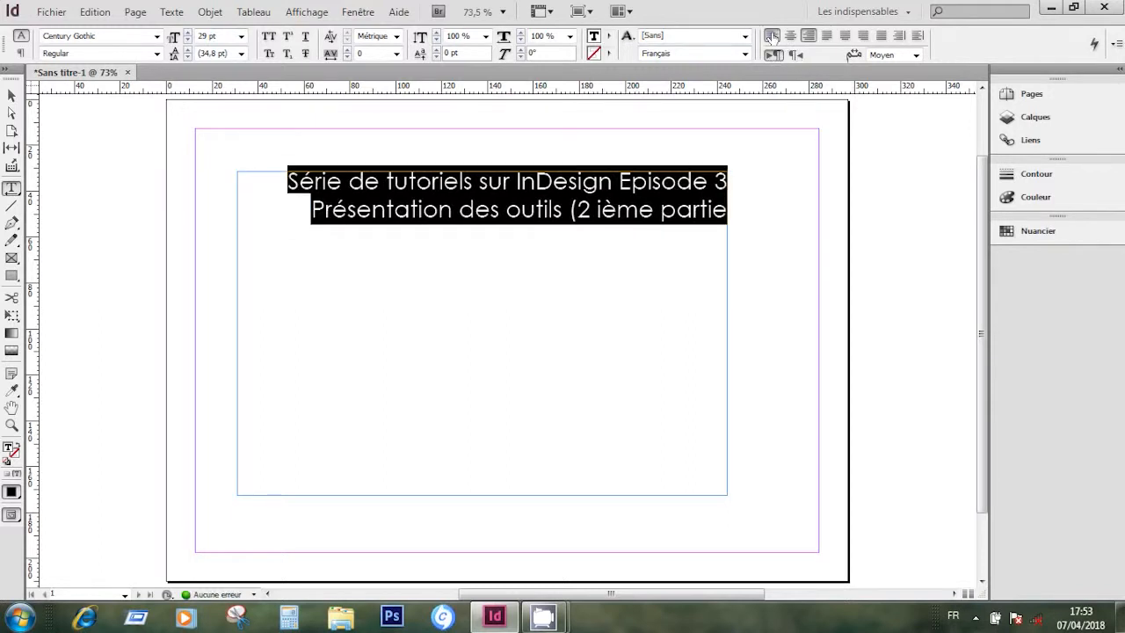
pyautogui.click(772, 35)
# - Add the closing parenthesis after "partie" on the second line and switch to the standard Outil Texte
pyautogui.click(674, 216)
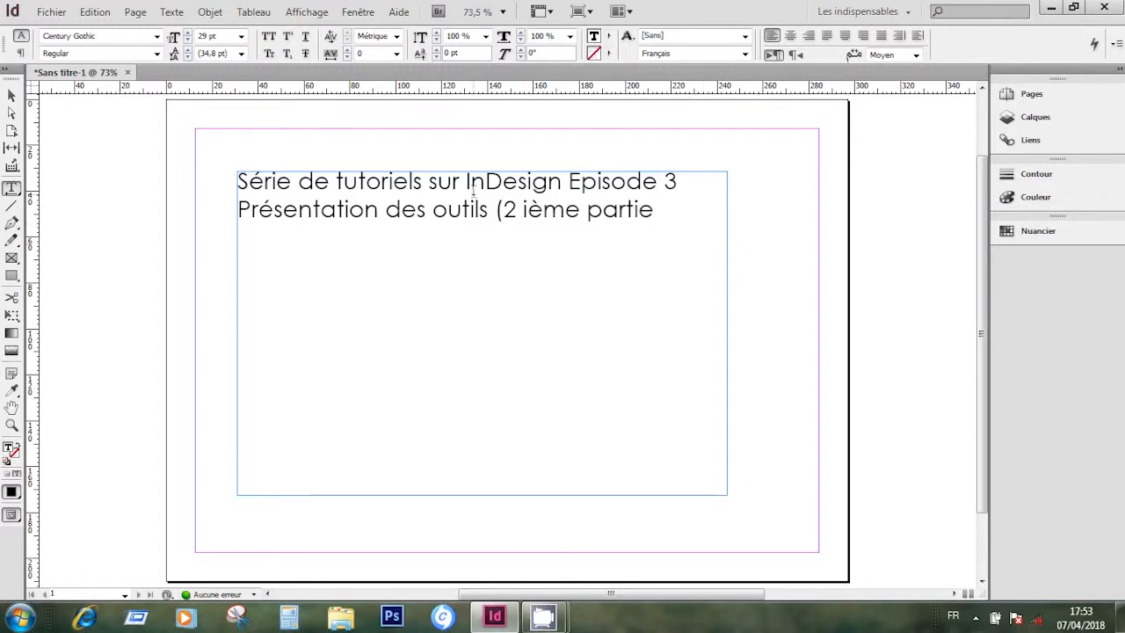
pyautogui.write(')')
pyautogui.click(18, 190)
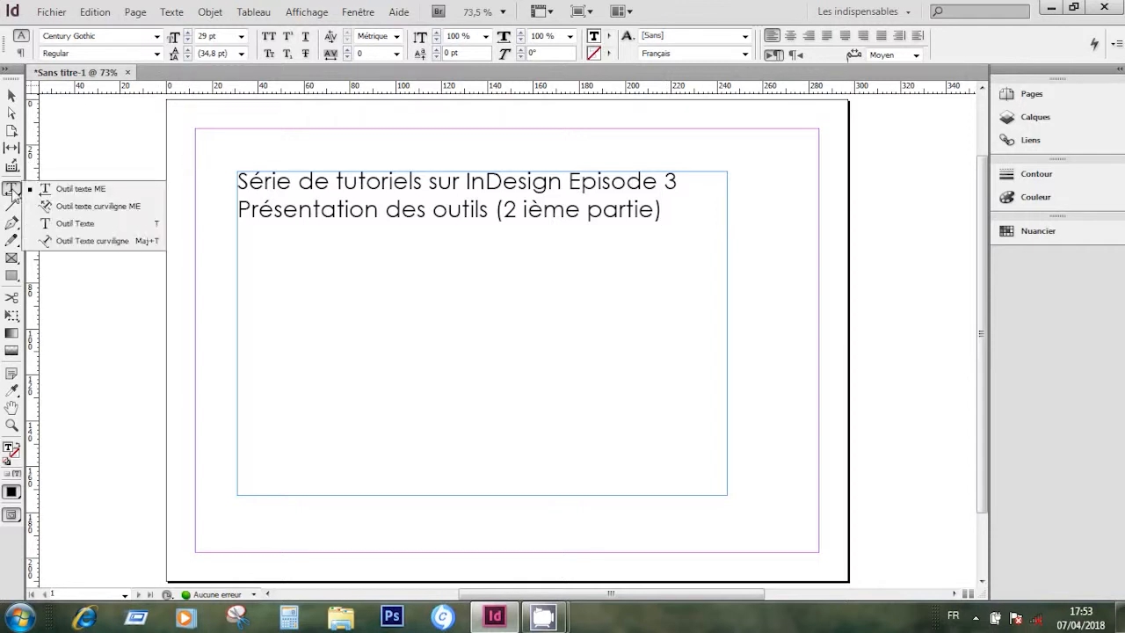
pyautogui.click(90, 230)
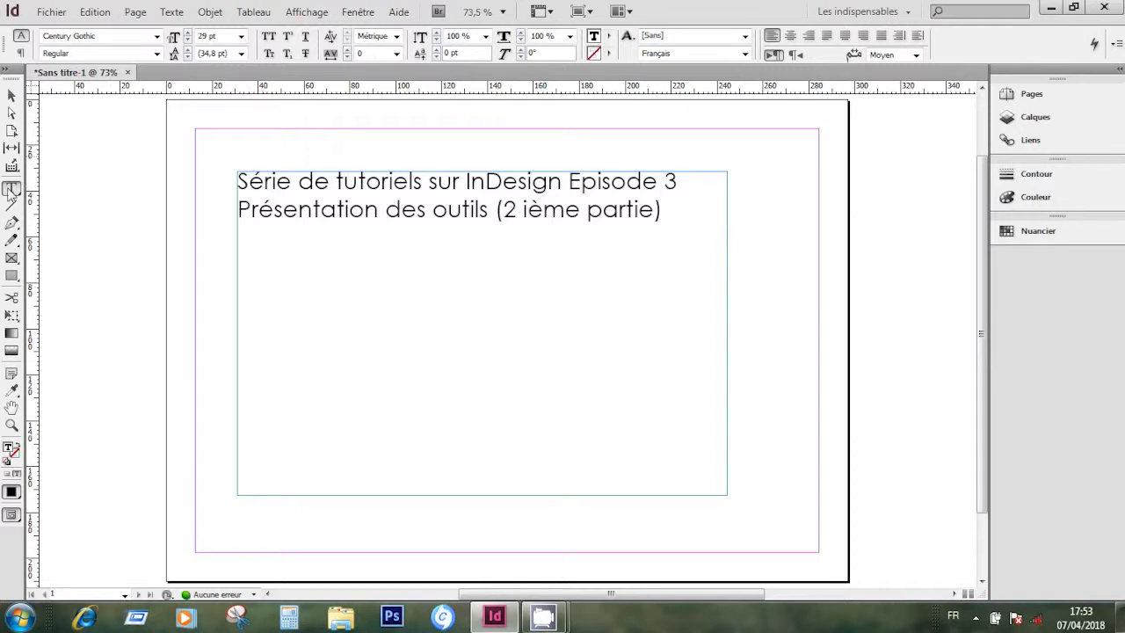
# - Add a third line reading "Avec Vitrine Virtuelle" below the two title lines
pyautogui.press('Return')
pyautogui.write('Avec Vi')
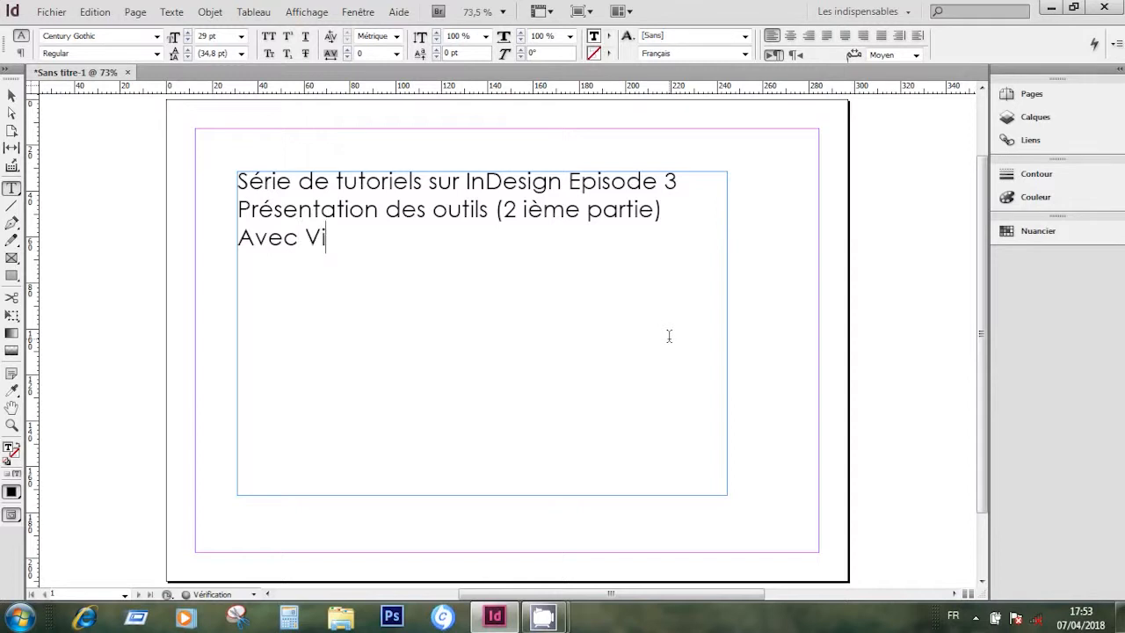
pyautogui.write('trine')
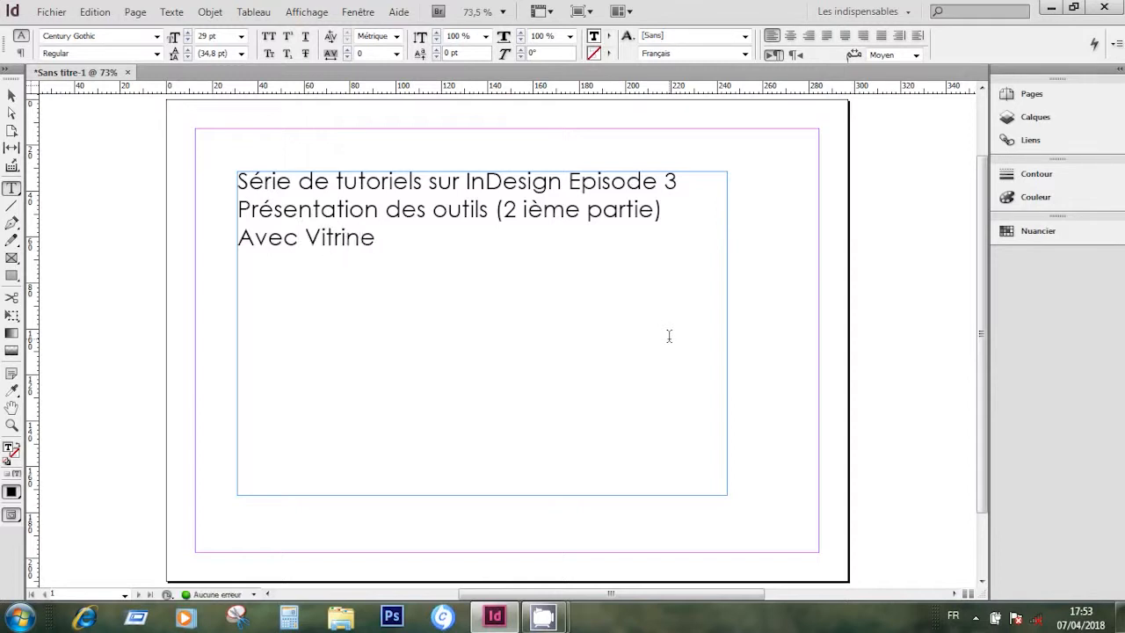
pyautogui.write(' Virtuelle')
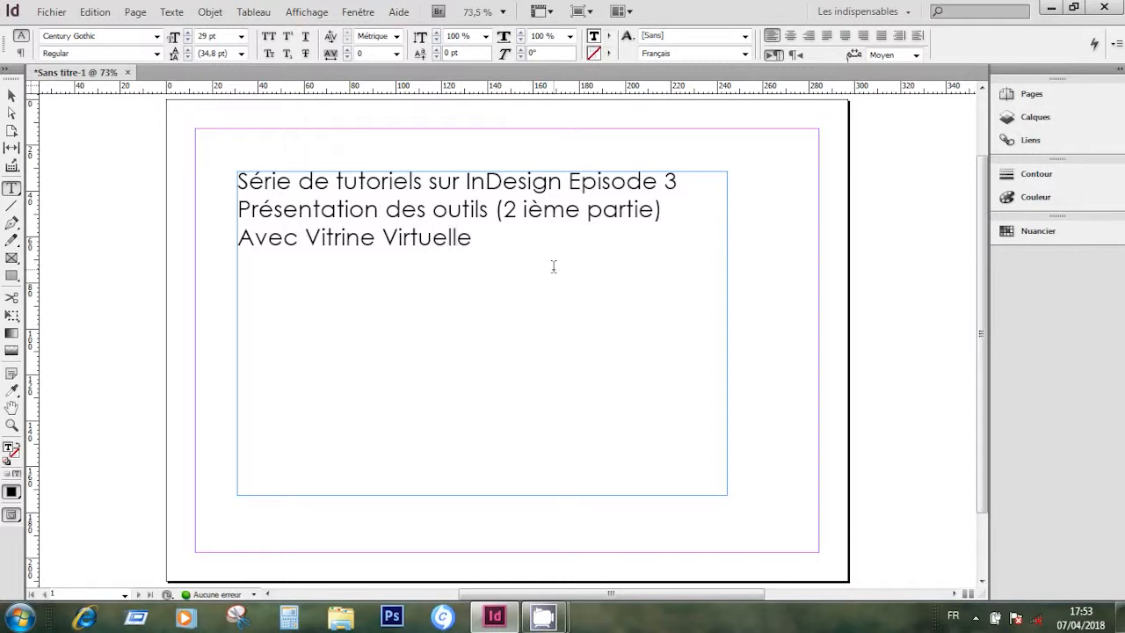
# - Centre all three title lines and colour their text magenta with the swatch C=0 M=100 J=0 N=0
pyautogui.hotkey('ctrl', 'a')
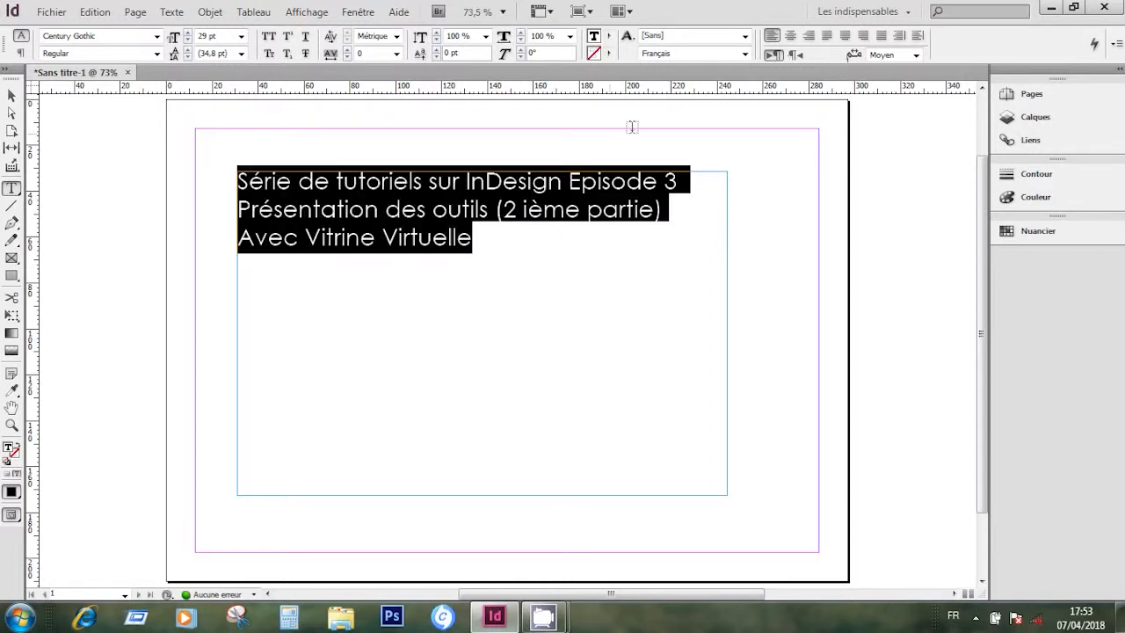
pyautogui.click(791, 36)
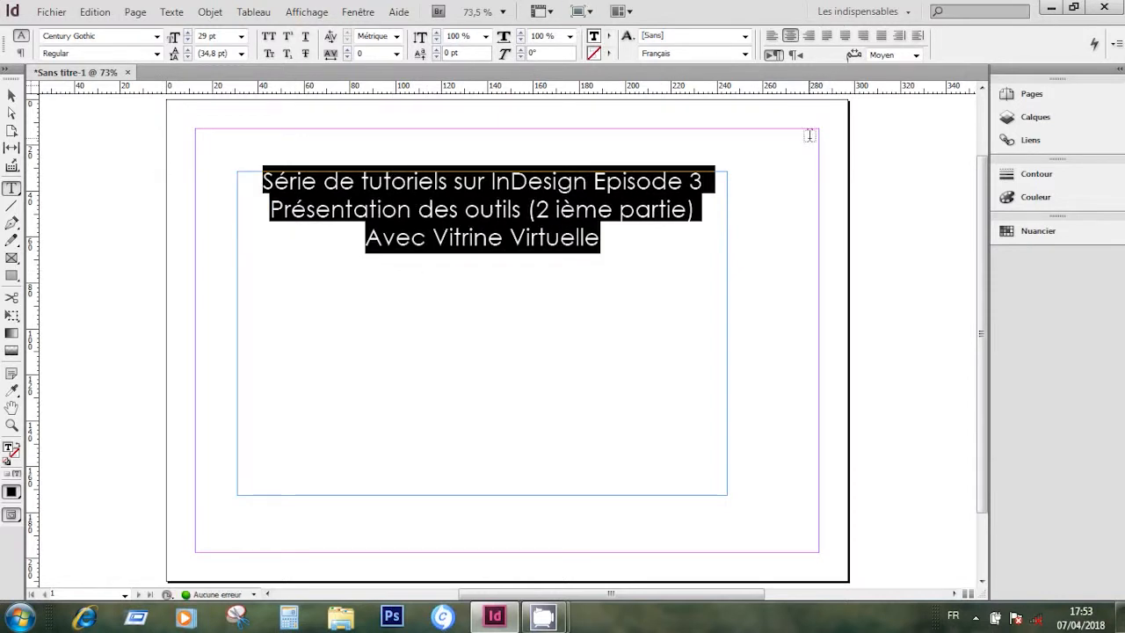
pyautogui.click(609, 37)
pyautogui.click(624, 153)
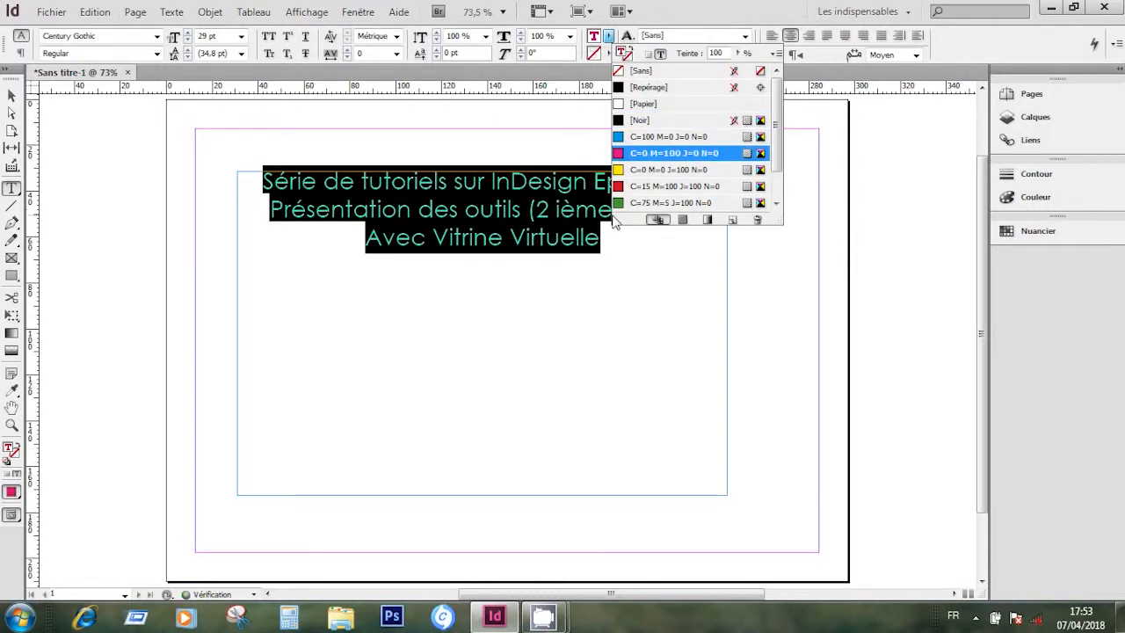
pyautogui.click(612, 244)
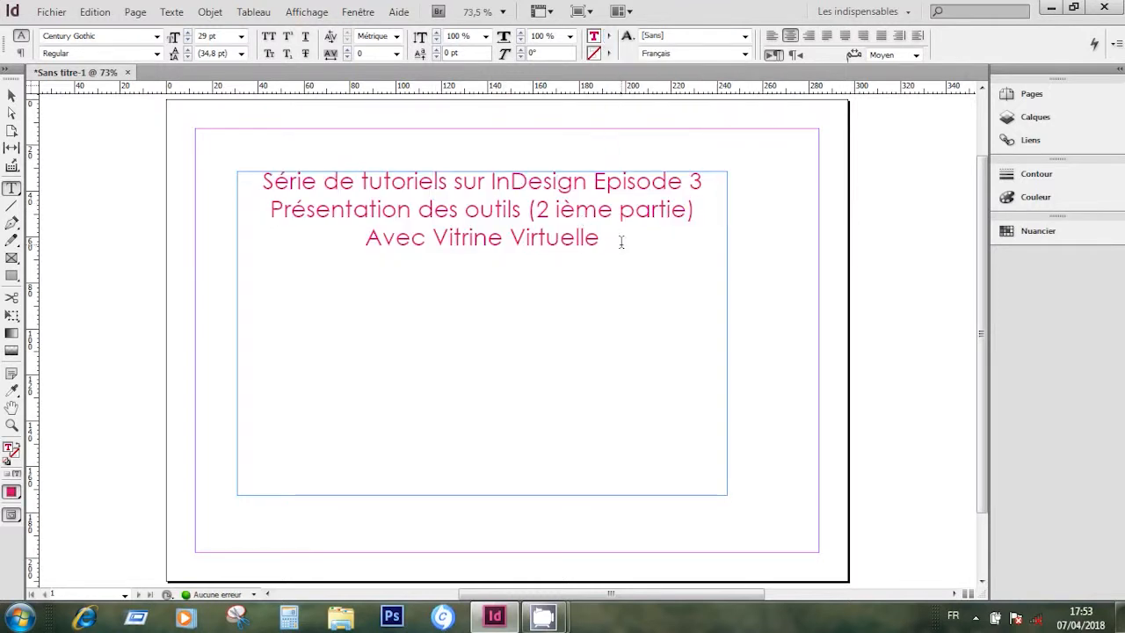
# - Move the title text frame off the page onto the pasteboard to its left and deselect it
pyautogui.hotkey('ctrl', 'a')
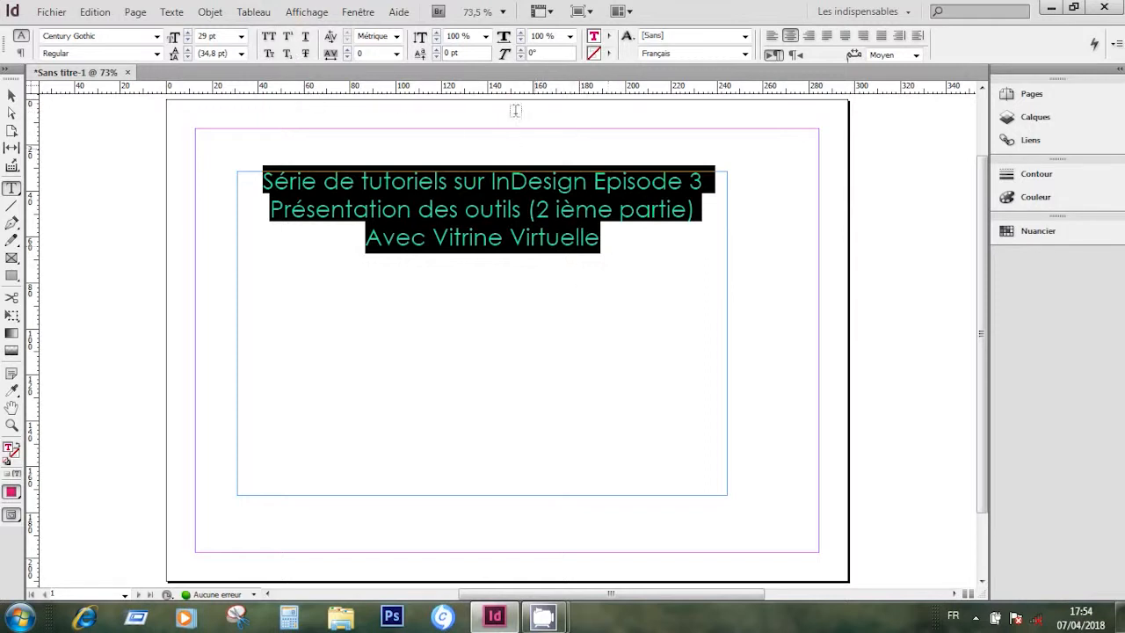
pyautogui.click(12, 189)
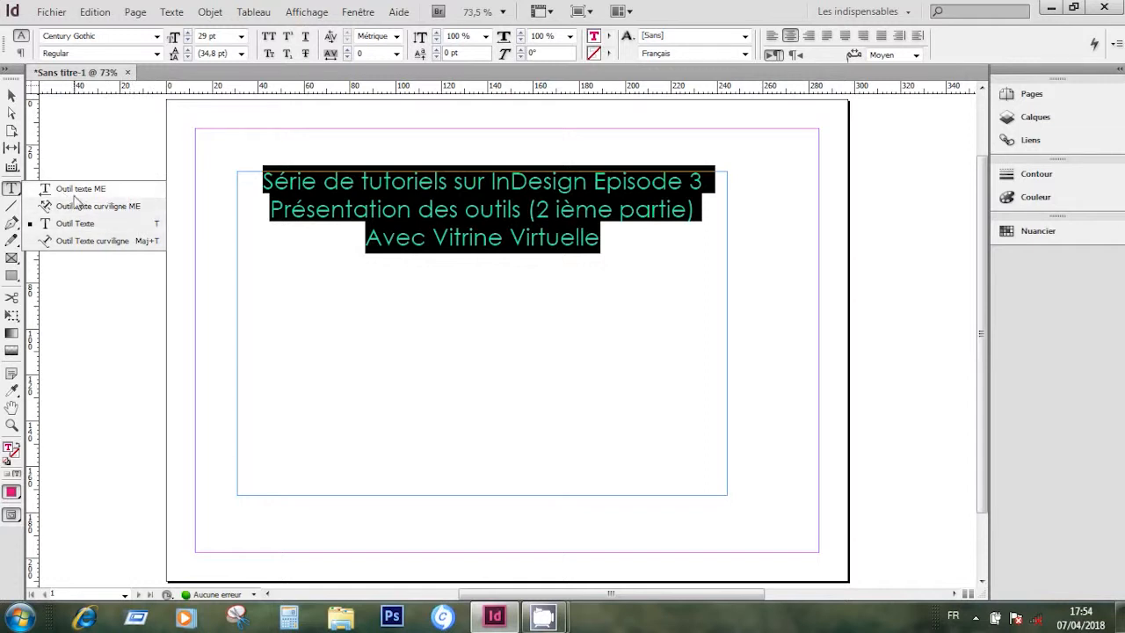
pyautogui.click(12, 97)
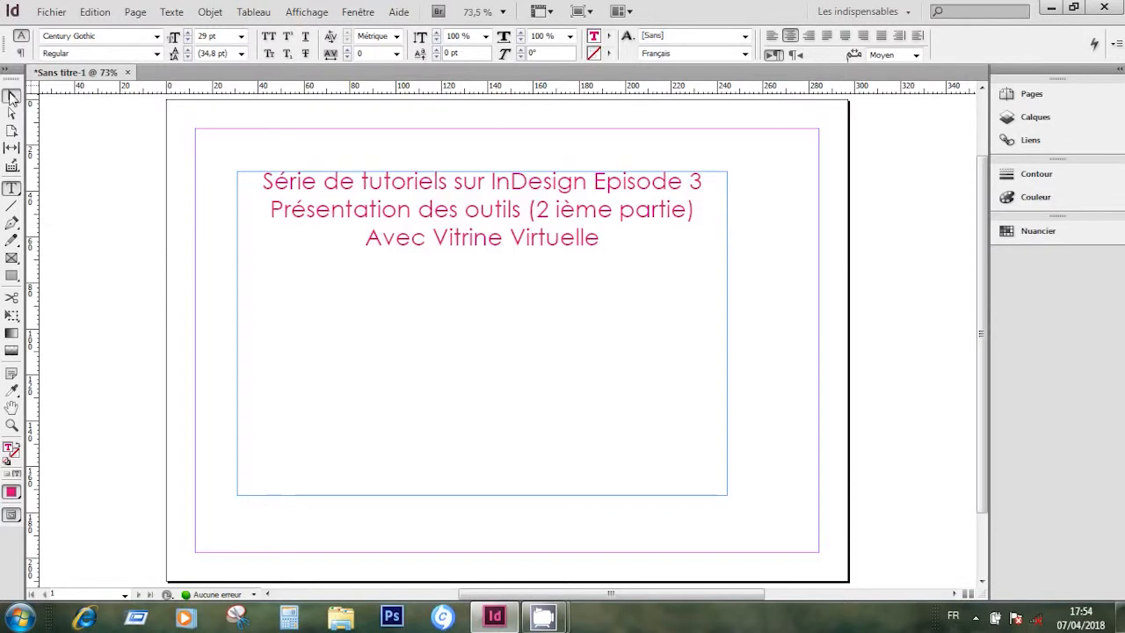
pyautogui.click(12, 96)
pyautogui.moveTo(538, 340); pyautogui.dragTo(28, 410)
pyautogui.moveTo(115, 410); pyautogui.dragTo(93, 410)
pyautogui.click(420, 355)
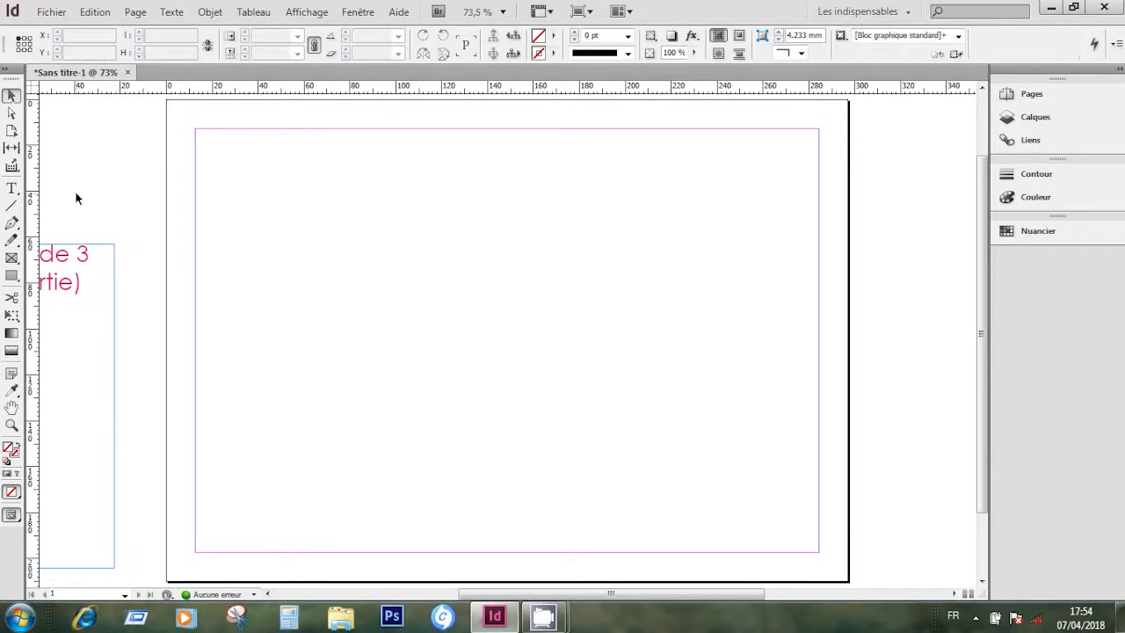
# - Draw an open wavy path with four anchor points across the upper part of the page using the Pen tool
pyautogui.click(12, 223)
pyautogui.click(265, 365)
pyautogui.moveTo(379, 190); pyautogui.dragTo(502, 202)
pyautogui.moveTo(599, 365); pyautogui.dragTo(803, 339)
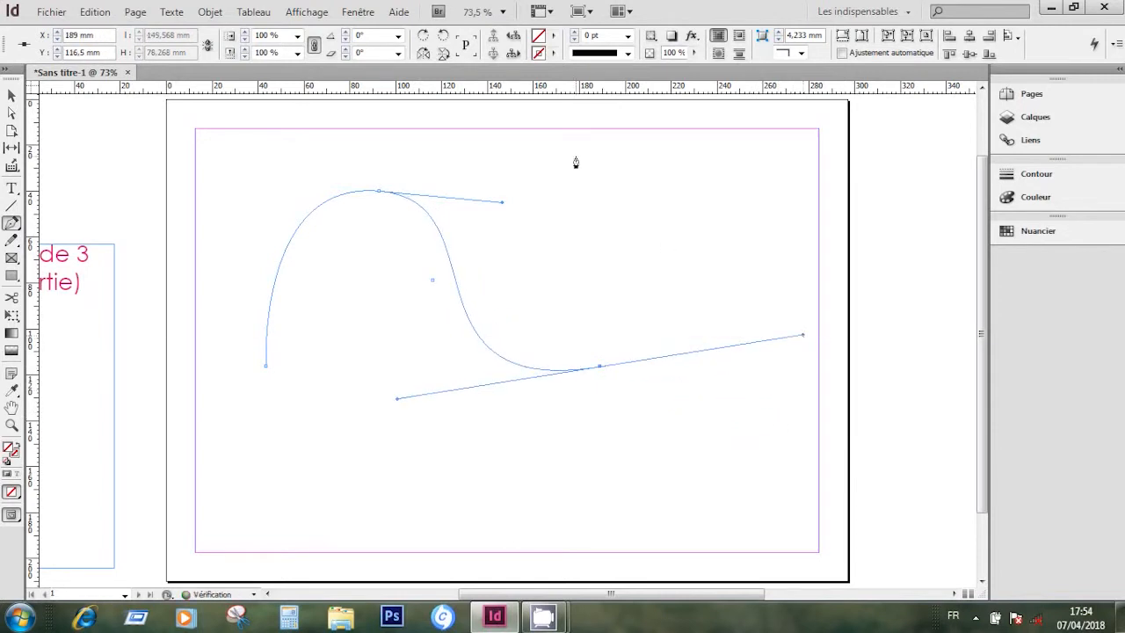
pyautogui.moveTo(719, 192); pyautogui.dragTo(789, 141)
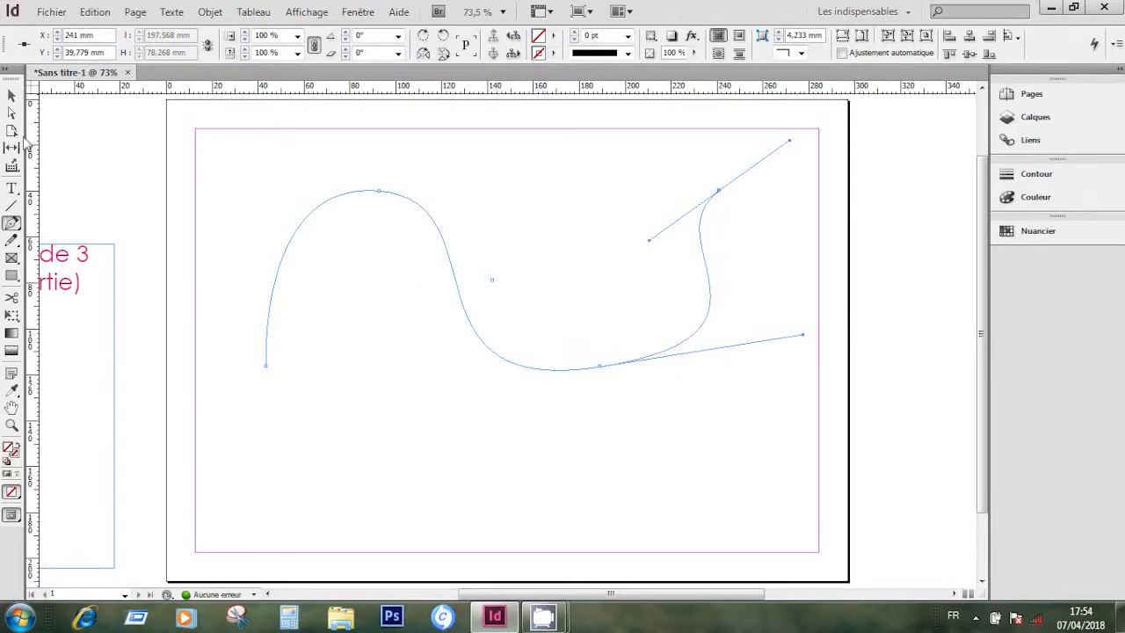
# - Write "Série de tutoriel sur InDesign - Episode 3 - Présentation des outils" along the wavy path with the Outil texte curviligne ME
pyautogui.click(13, 190)
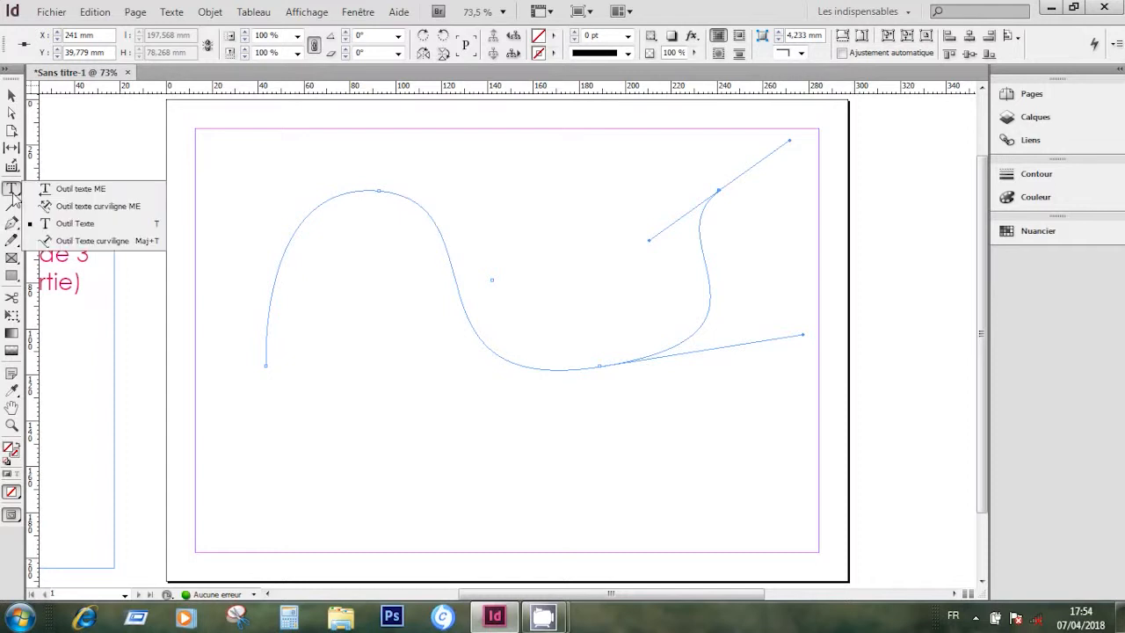
pyautogui.click(72, 208)
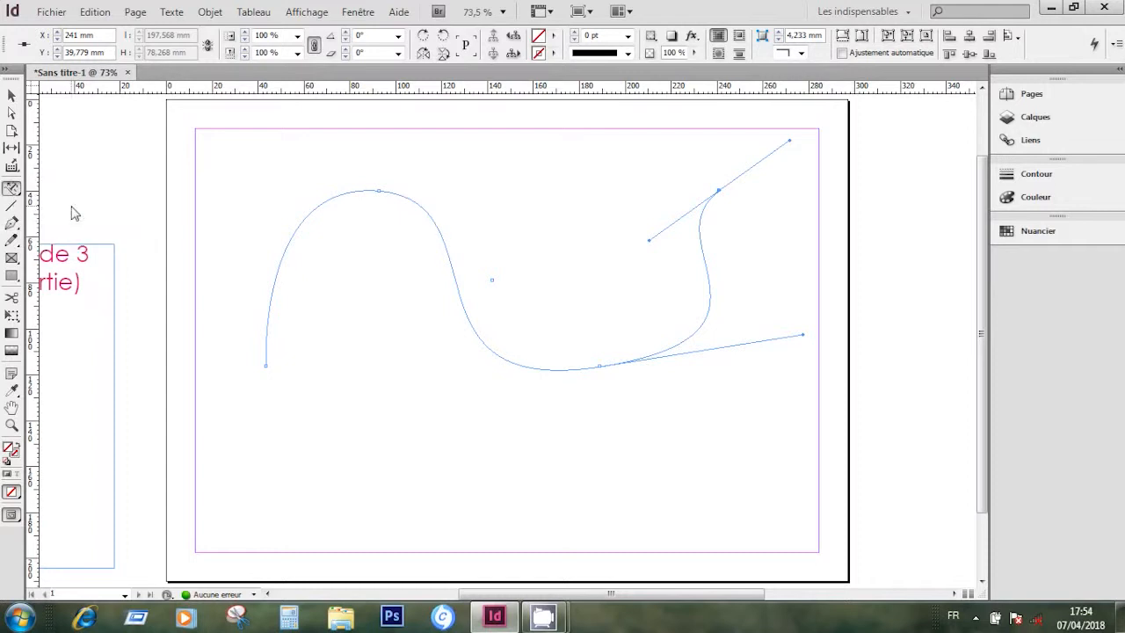
pyautogui.click(267, 352)
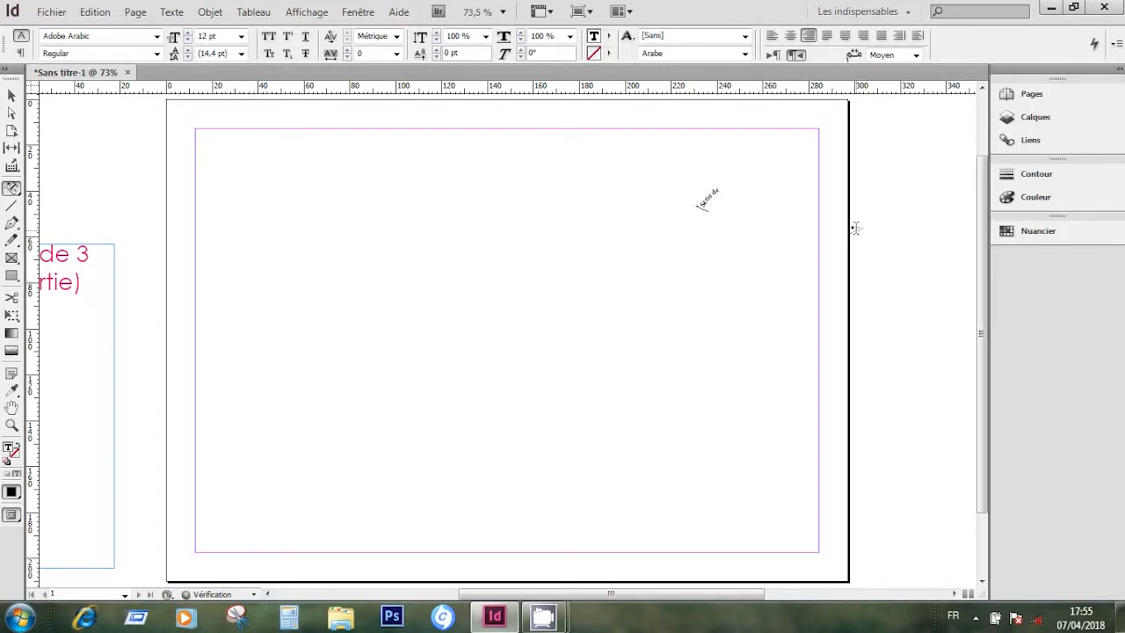
pyautogui.write('tos')
pyautogui.write('iel')
pyautogui.write(' sur In')
pyautogui.write('Design')
pyautogui.write('- 1')
pyautogui.write('pisode')
pyautogui.write('ion')
pyautogui.write(' de')
pyautogui.write('s outils')
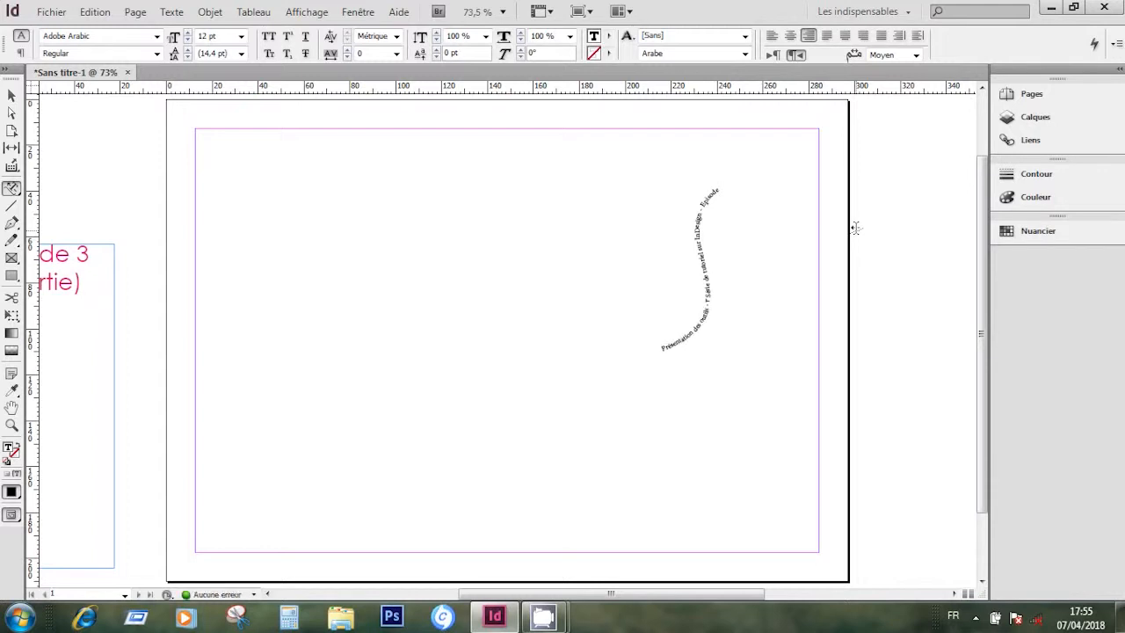
# - Add "(2 ième partie)" after "Présentation des outils" in the text on the path
pyautogui.press('Home')
pyautogui.write('f')
pyautogui.write('artie')
# - Increase the font size of all the text on the path to 38 pt
pyautogui.hotkey('ctrl', 'a')
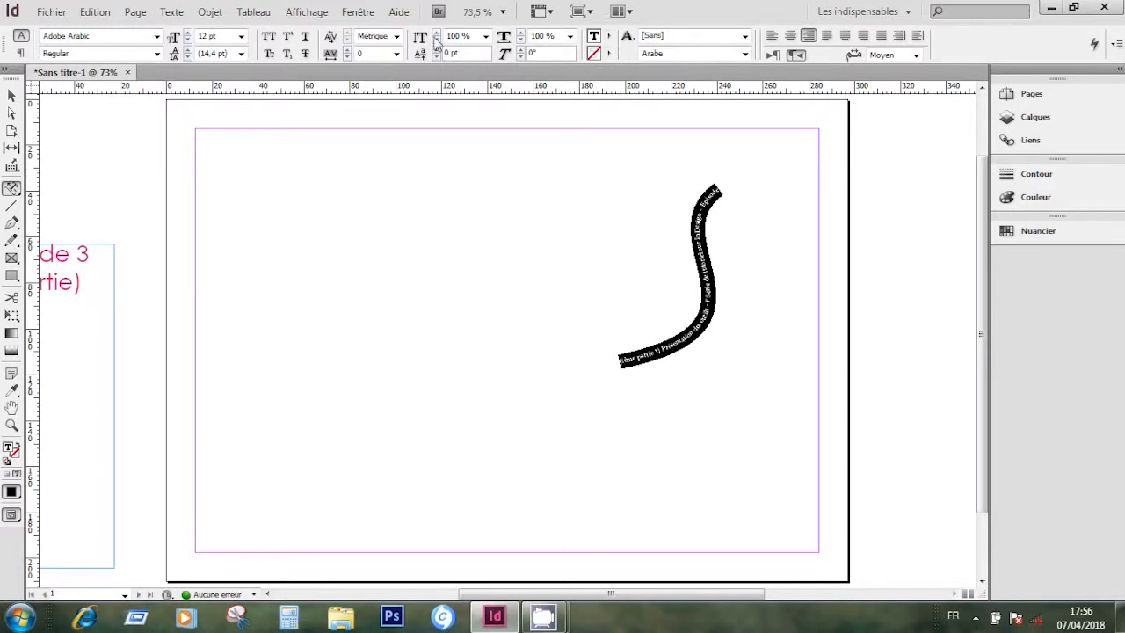
pyautogui.click(188, 33)
pyautogui.click(188, 33)
pyautogui.click(188, 33)
pyautogui.click(188, 33)
pyautogui.click(188, 33)
pyautogui.click(188, 34)
pyautogui.click(188, 33)
pyautogui.click(188, 33)
pyautogui.click(188, 34)
pyautogui.click(188, 33)
pyautogui.click(188, 34)
pyautogui.click(188, 33)
pyautogui.click(188, 33)
pyautogui.click(188, 34)
pyautogui.click(188, 33)
pyautogui.click(188, 33)
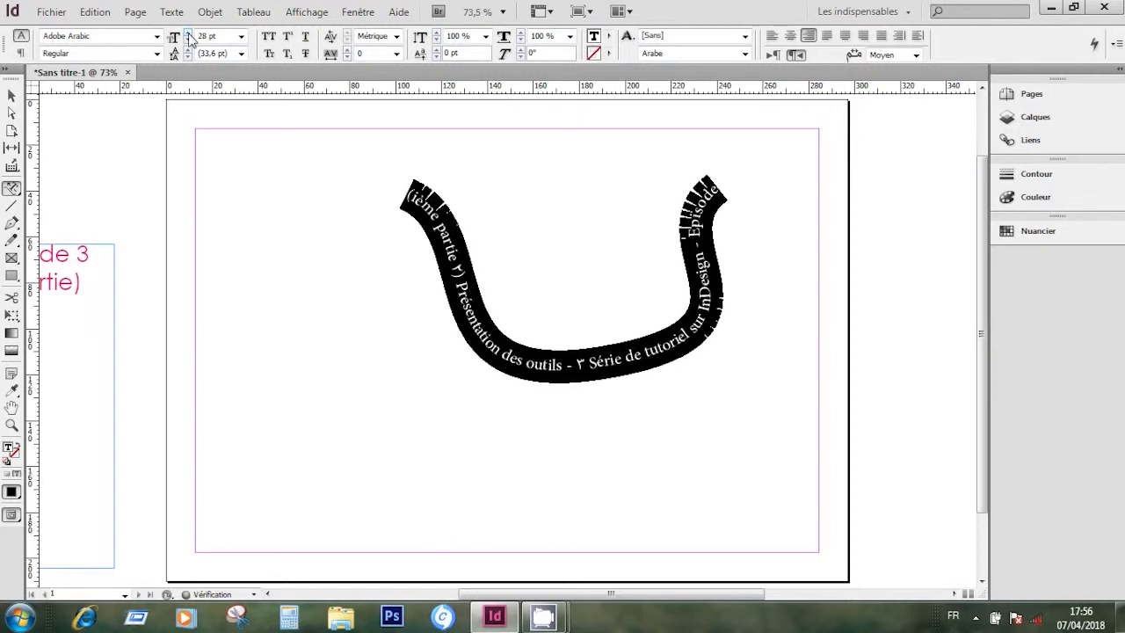
pyautogui.click(188, 34)
pyautogui.click(189, 33)
pyautogui.click(188, 33)
pyautogui.click(188, 34)
pyautogui.click(188, 33)
pyautogui.click(188, 34)
pyautogui.click(189, 33)
pyautogui.click(189, 33)
pyautogui.click(188, 34)
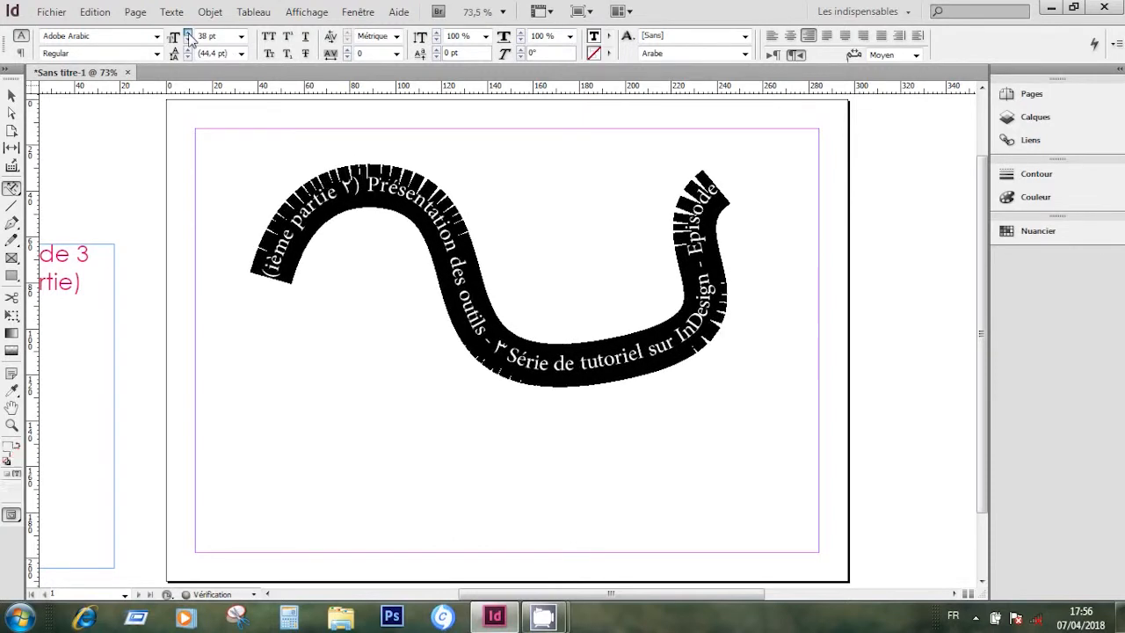
pyautogui.click(188, 33)
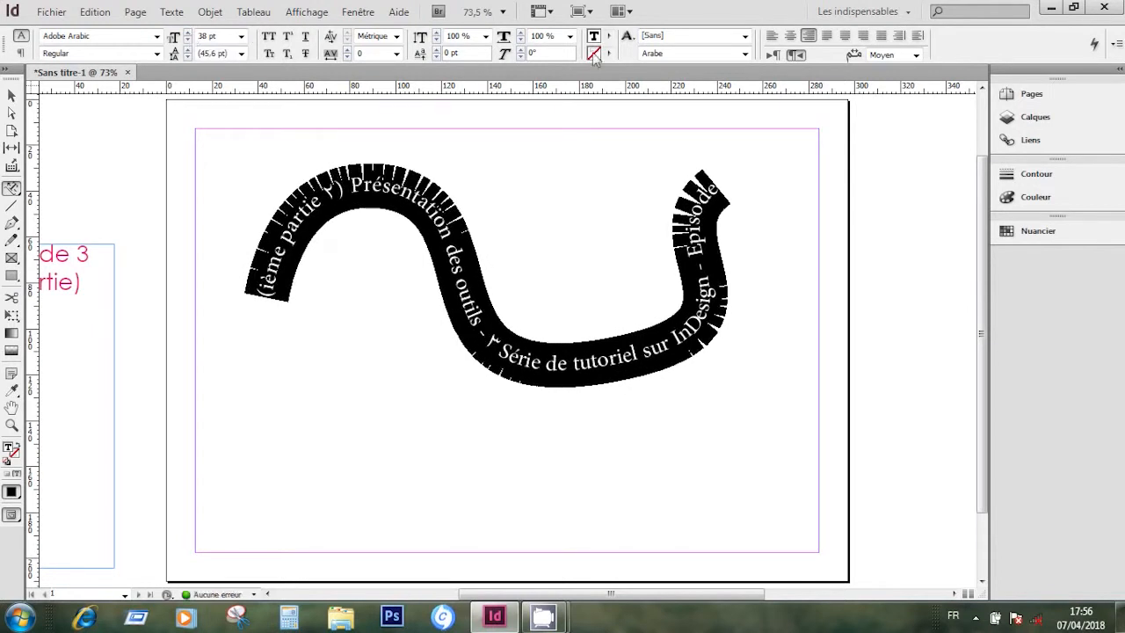
# - Set the language of the text on the path to Français and deselect the text
pyautogui.click(744, 54)
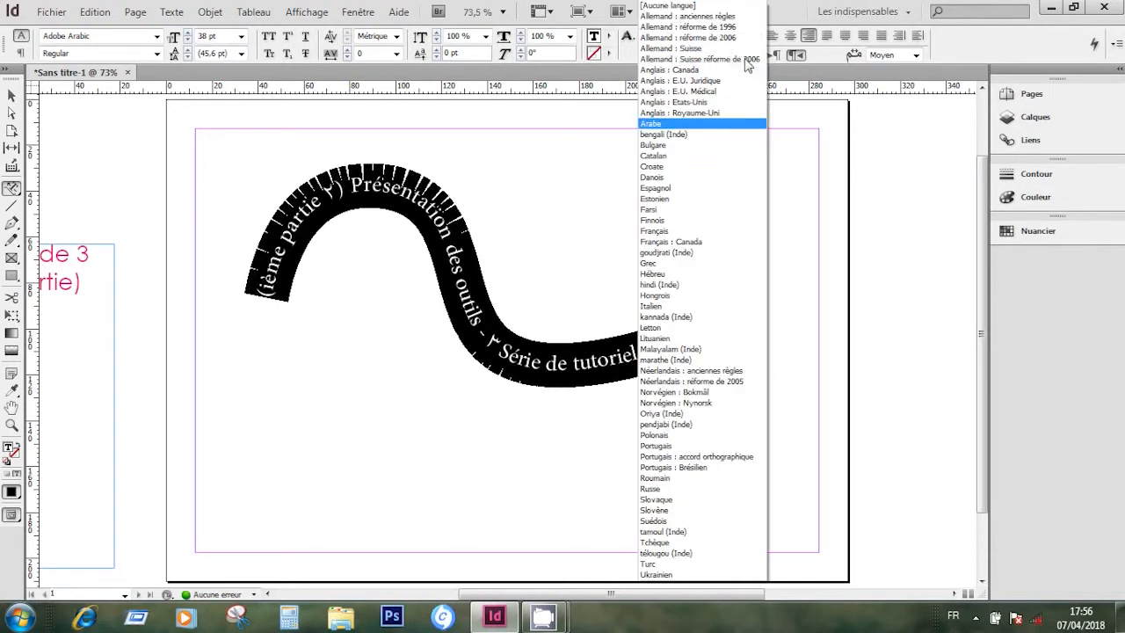
pyautogui.click(663, 232)
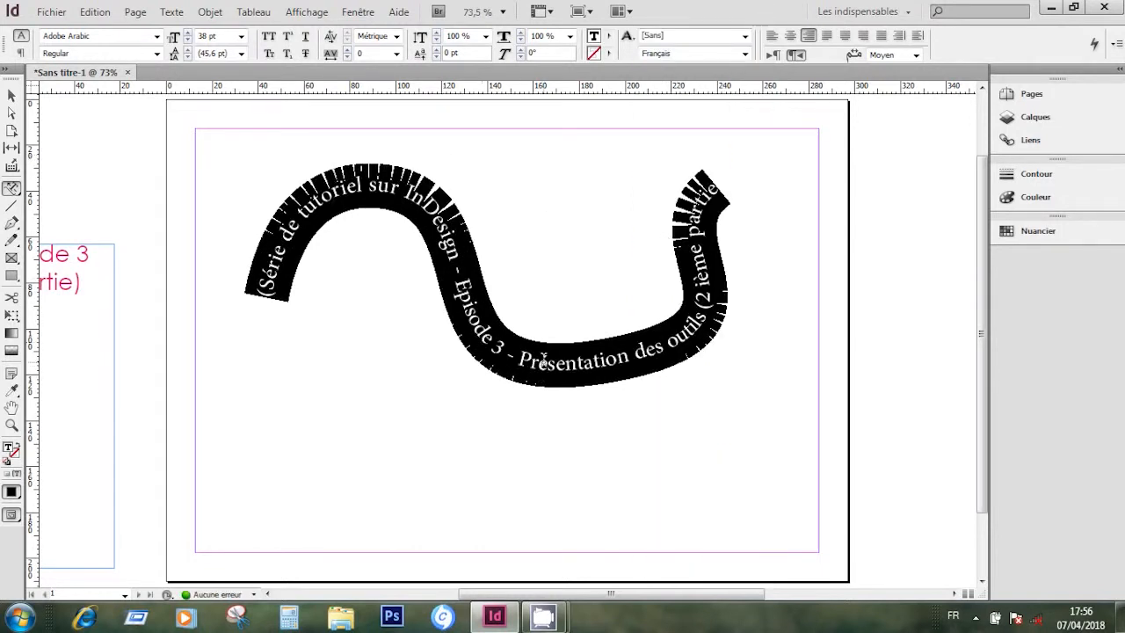
pyautogui.click(605, 422)
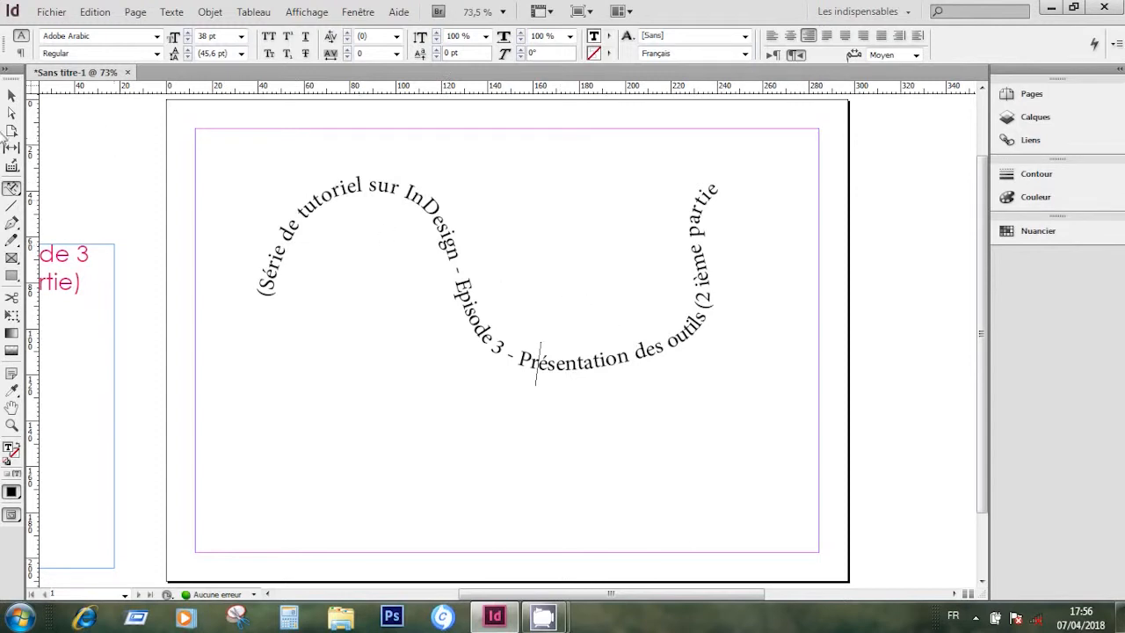
# - Draw a text frame about 154 by 91 mm in the lower left part of the page with the standard Outil Texte
pyautogui.click(16, 192)
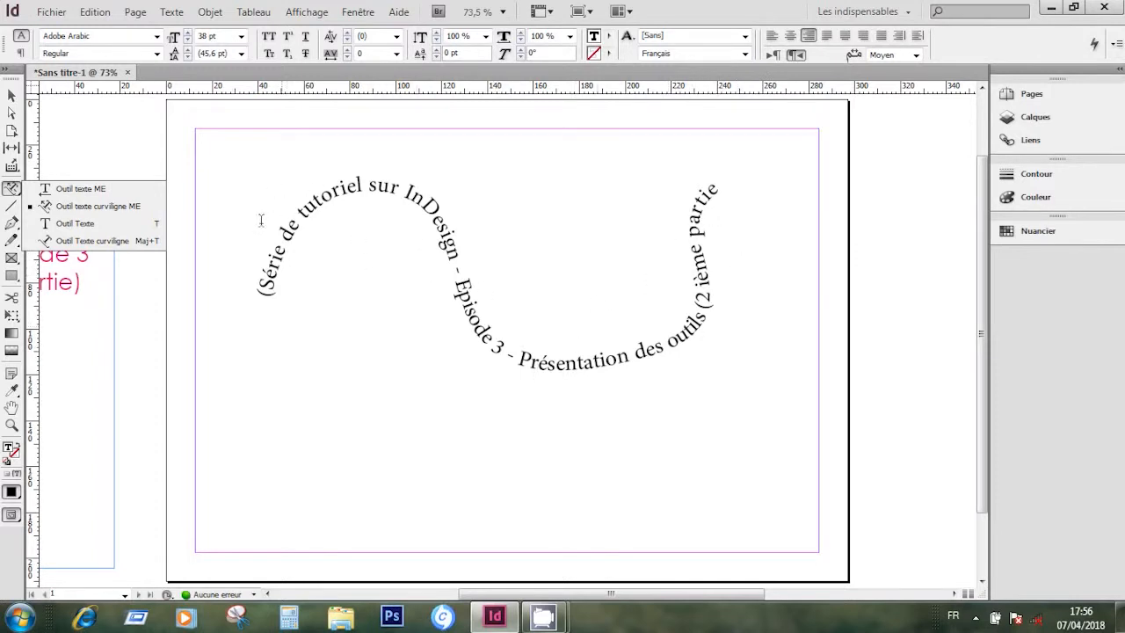
pyautogui.click(76, 228)
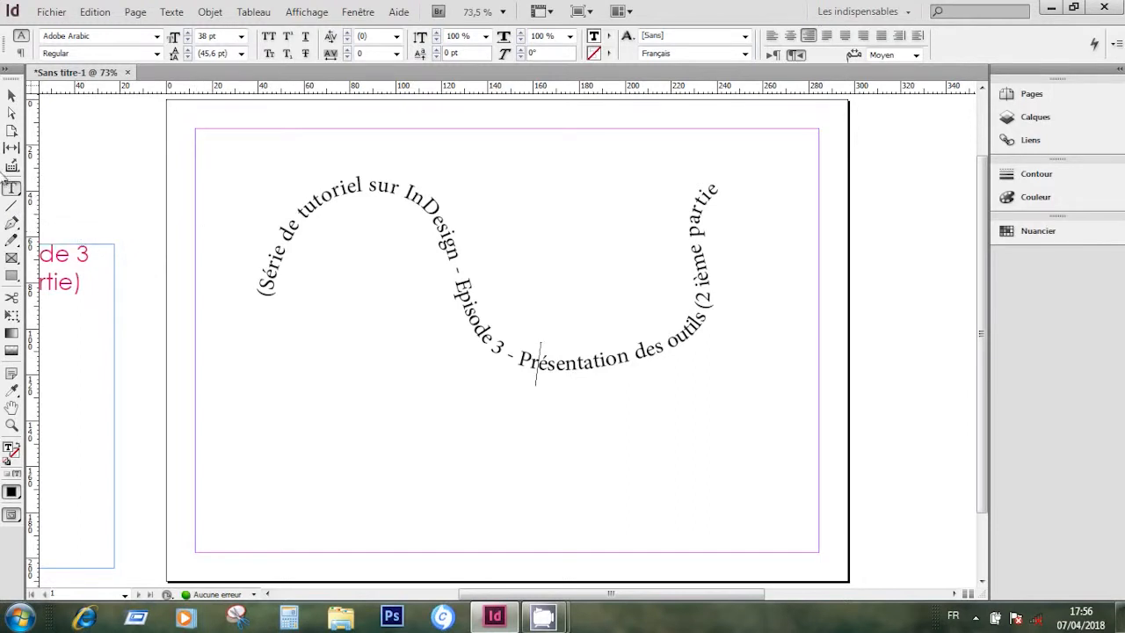
pyautogui.moveTo(223, 351); pyautogui.dragTo(576, 478)
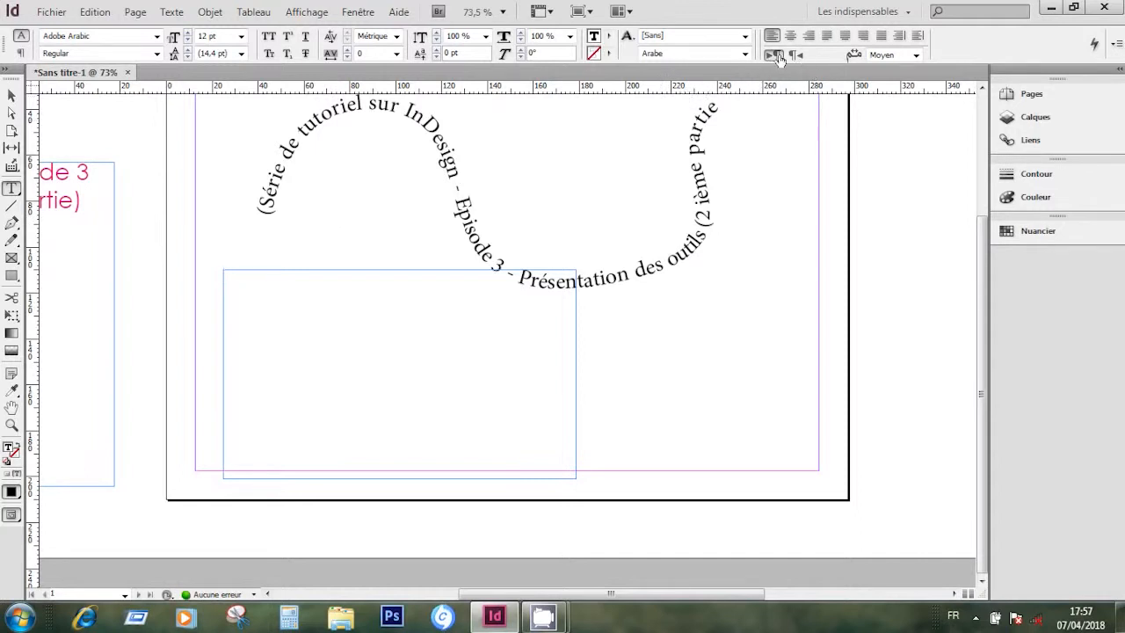
# - Set the text language of the new empty frame to Français, keeping the standard Outil Texte active
pyautogui.click(13, 190)
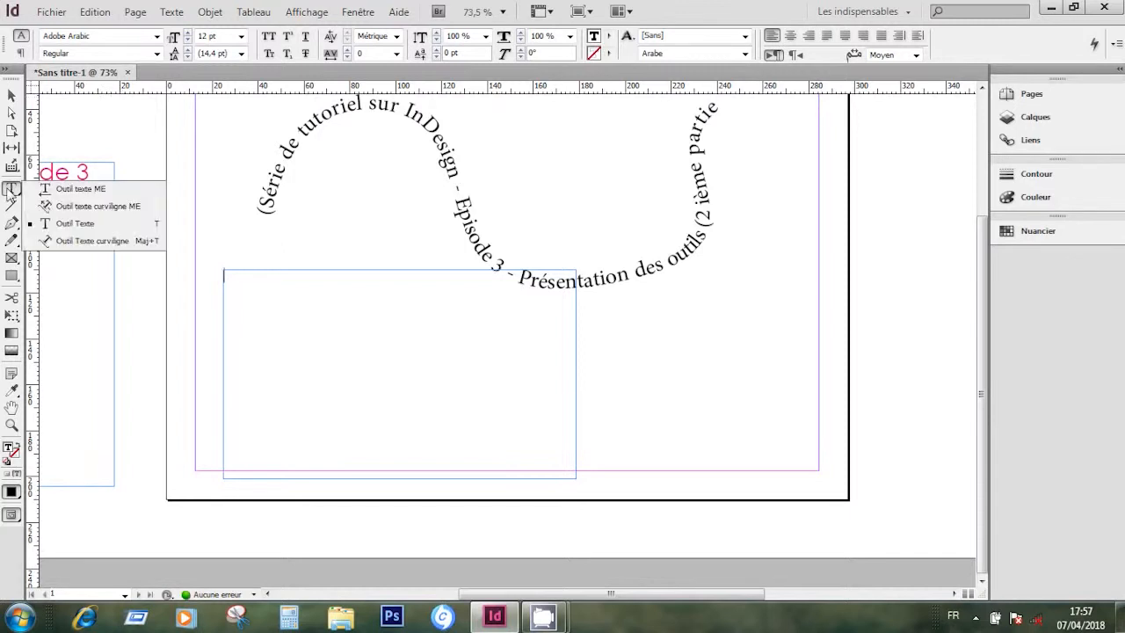
pyautogui.click(75, 223)
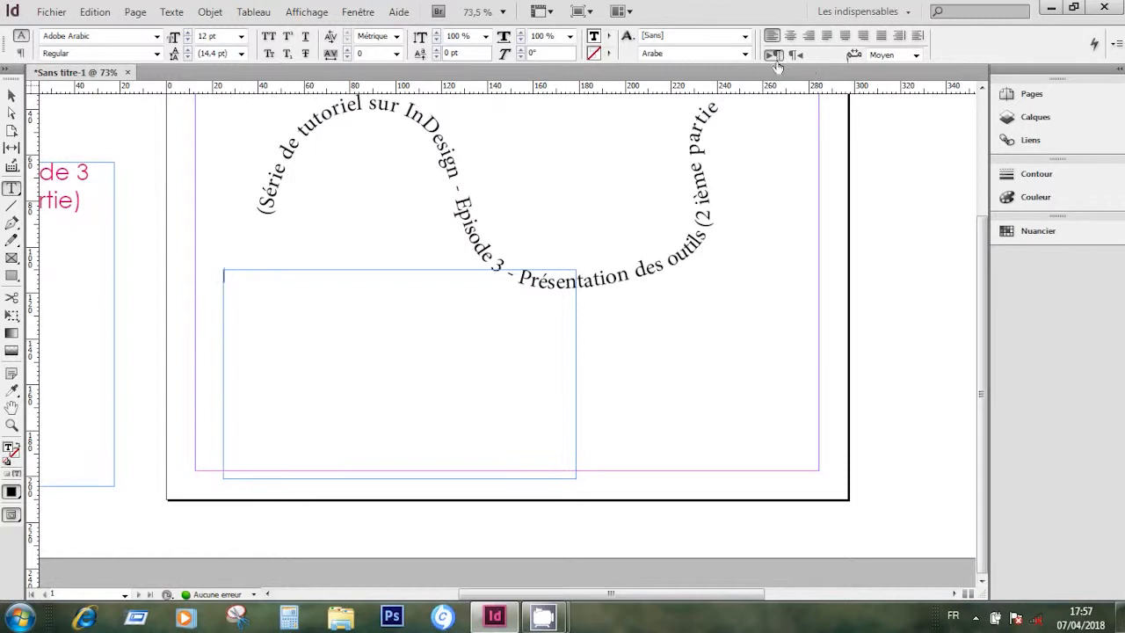
pyautogui.click(745, 54)
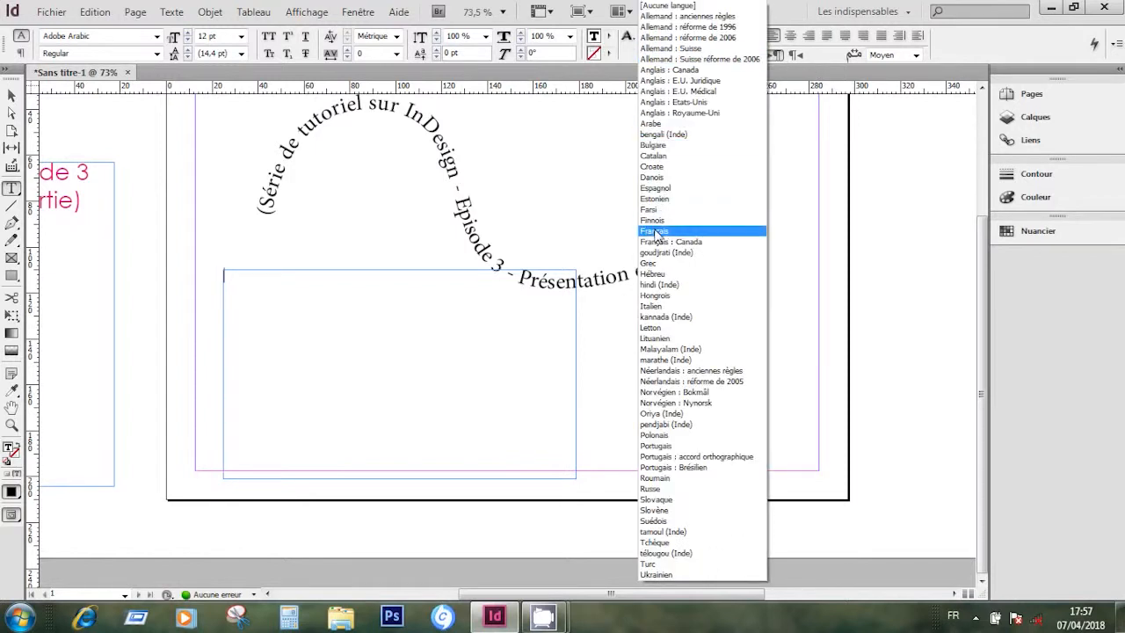
pyautogui.click(654, 232)
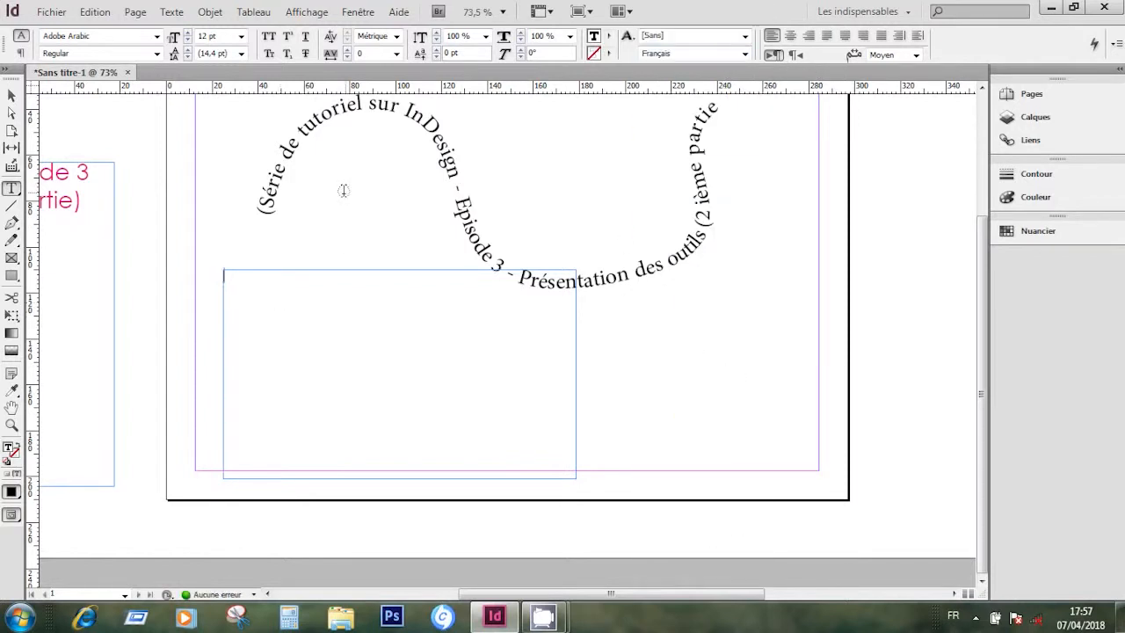
# - Fill the new text frame with placeholder text (texte de substitution)
pyautogui.click(363, 351)
pyautogui.click(171, 12)
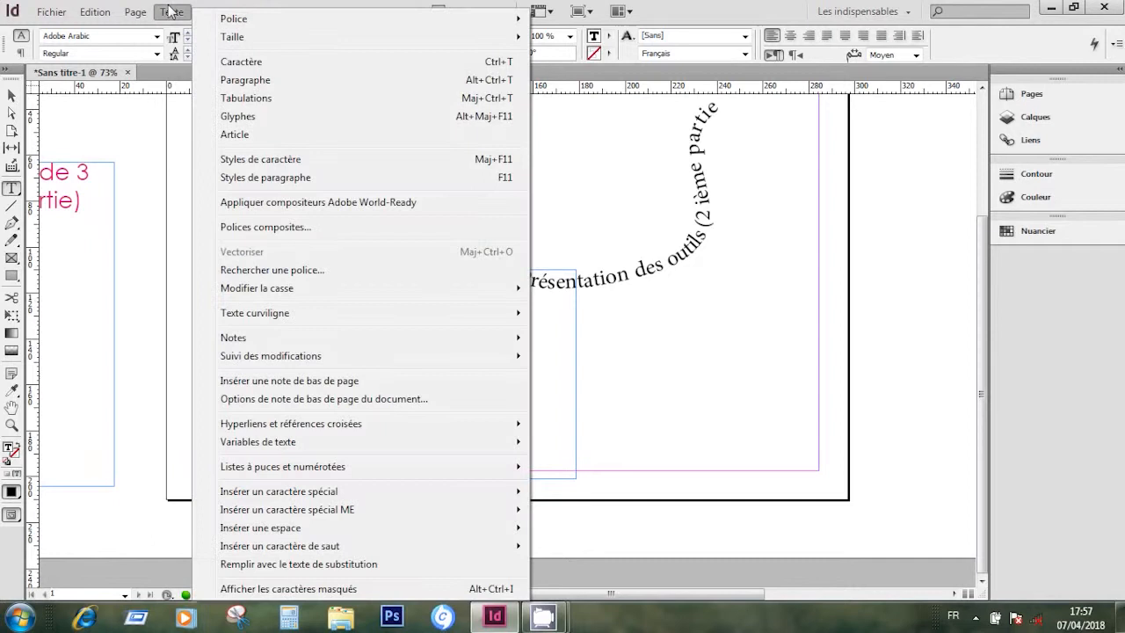
pyautogui.click(292, 564)
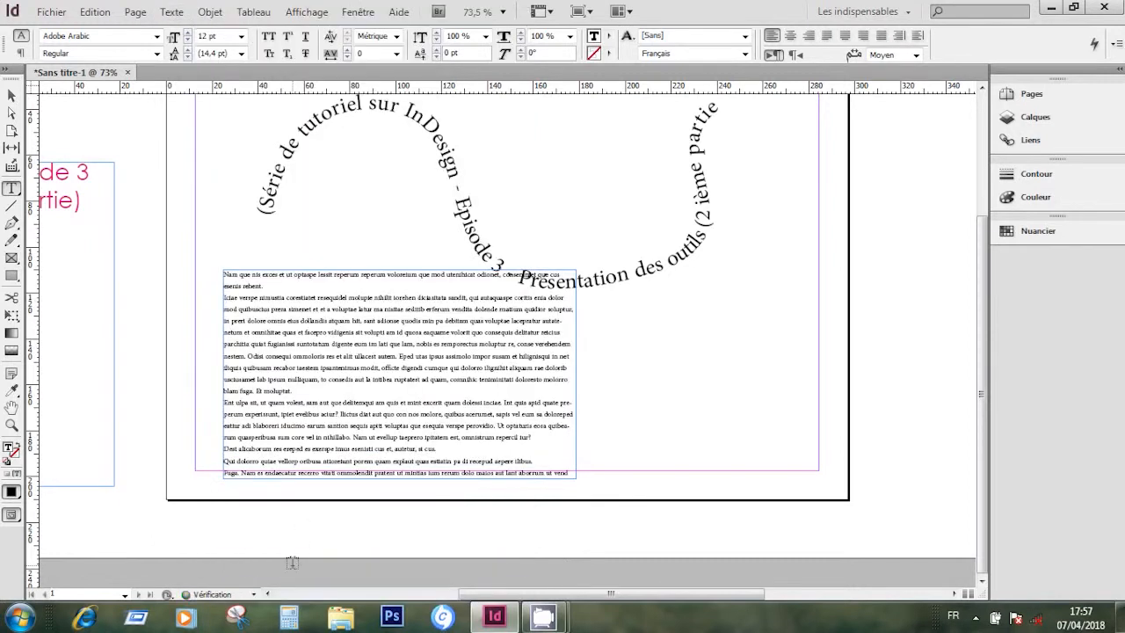
# - Select the placeholder text in the lower frame and increase its font size to 19 pt
pyautogui.moveTo(563, 473); pyautogui.dragTo(237, 257)
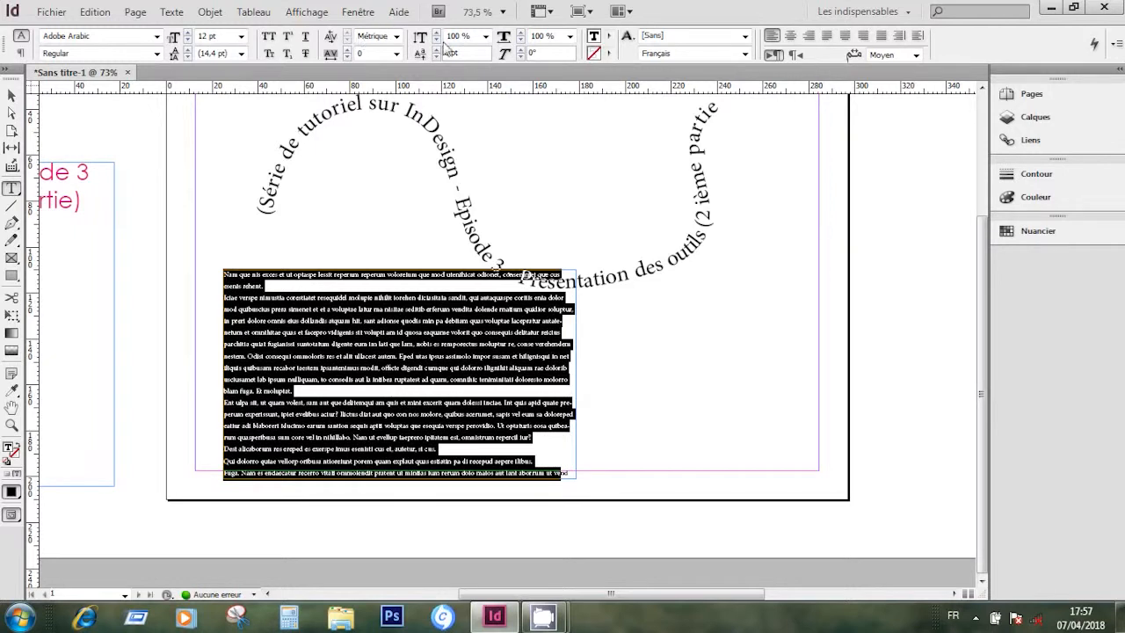
pyautogui.click(188, 31)
pyautogui.click(187, 32)
pyautogui.click(187, 32)
pyautogui.click(187, 32)
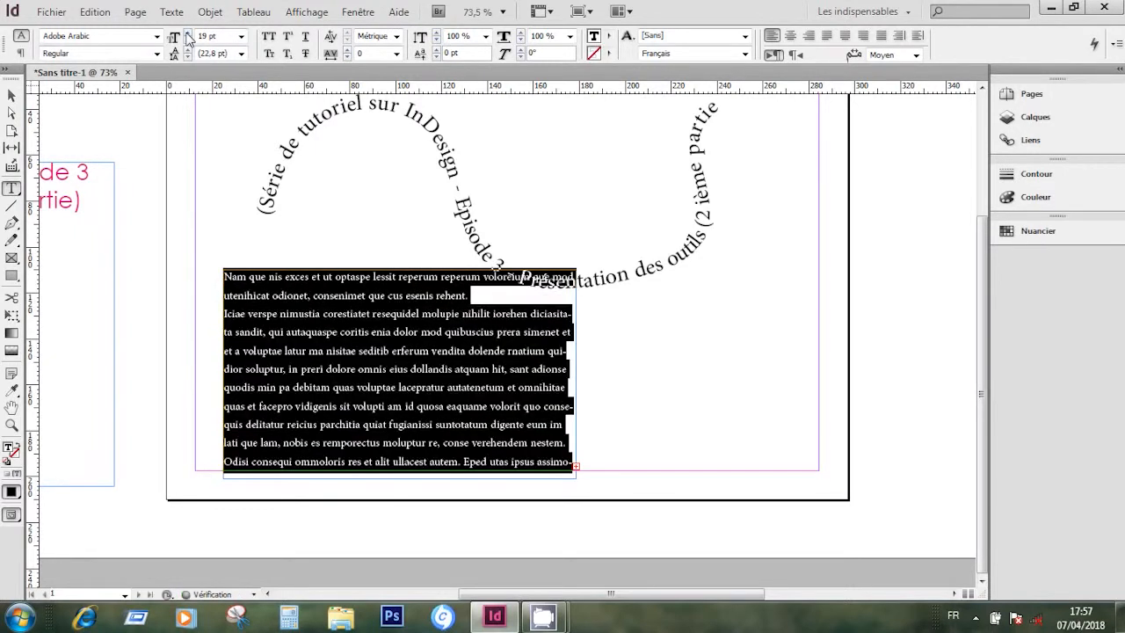
# - Set the selected placeholder text to 23 pt and colour it with the swatch C=100 M=0 J=0 N=0
pyautogui.click(187, 31)
pyautogui.click(187, 31)
pyautogui.click(187, 32)
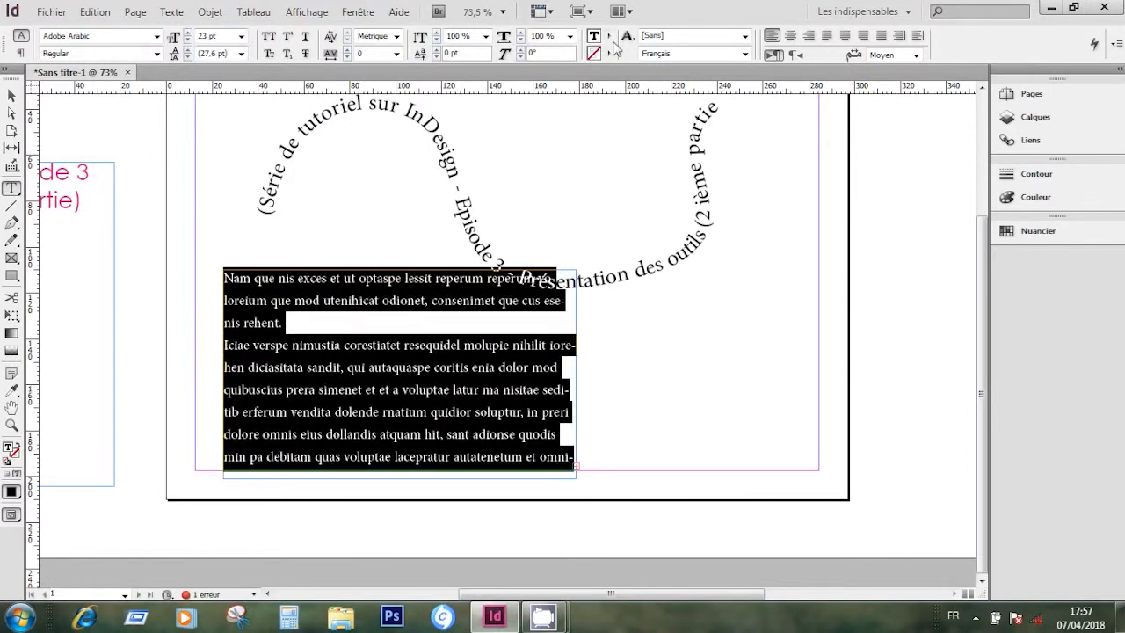
pyautogui.click(609, 37)
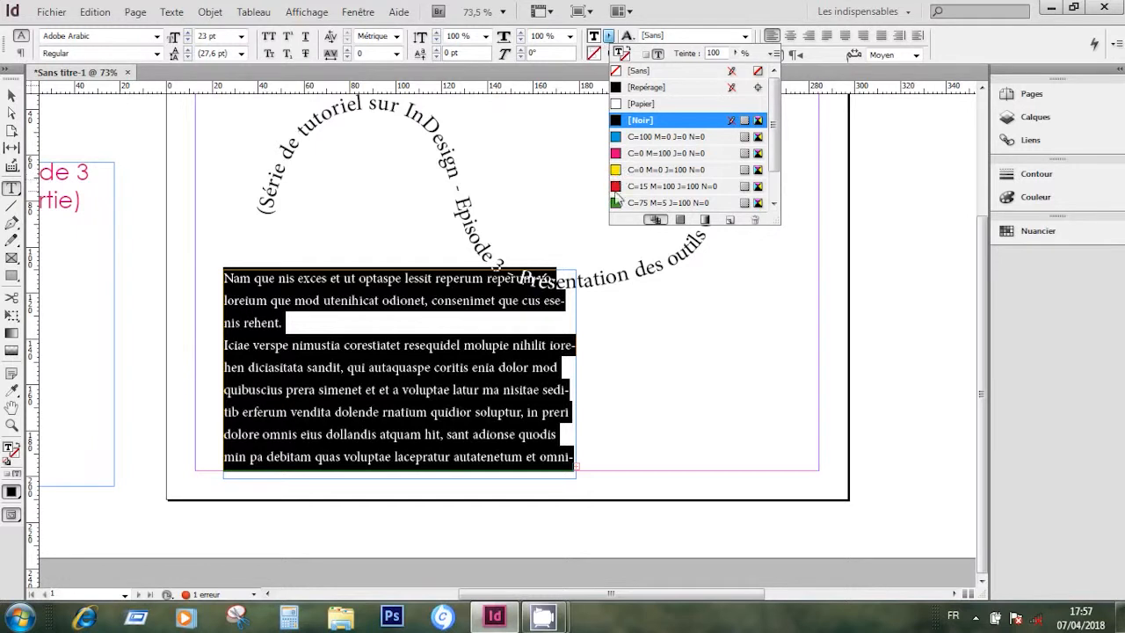
pyautogui.click(618, 139)
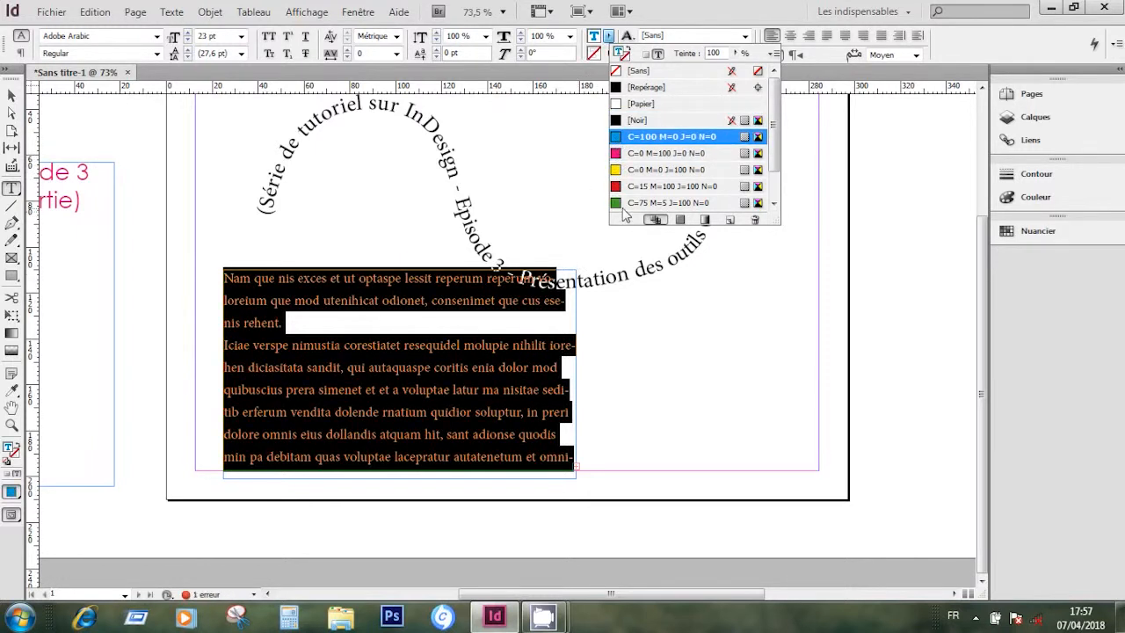
pyautogui.click(547, 432)
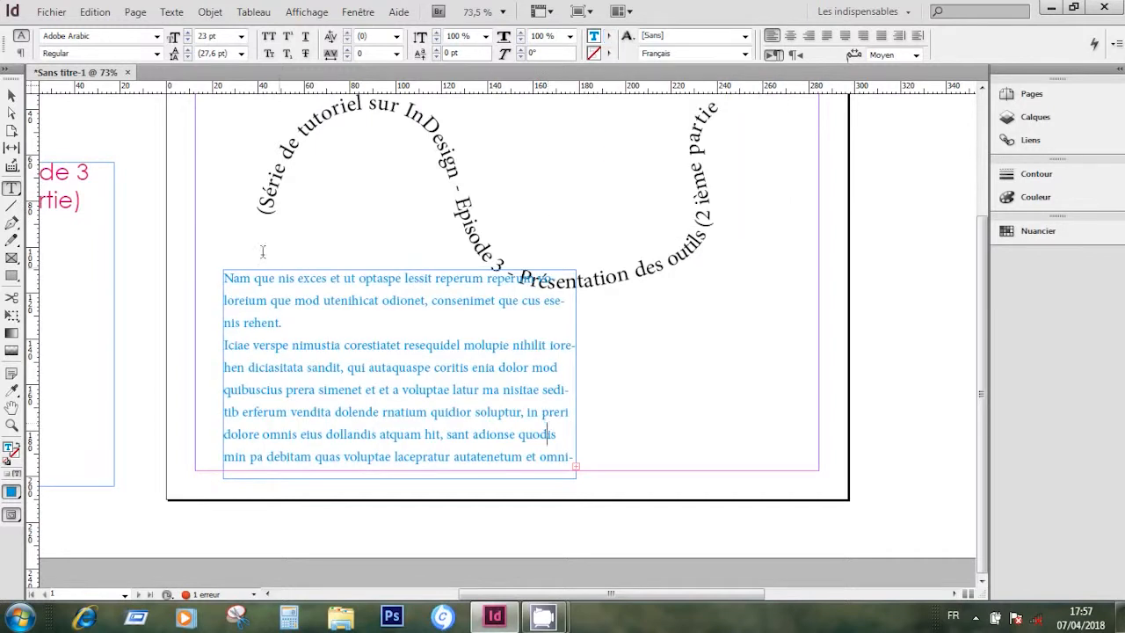
# - Move the placeholder frame to X 6,5 mm, Y 93 mm, and flow its overset text into a second linked frame at X 172 mm, Y 115 mm
pyautogui.click(11, 95)
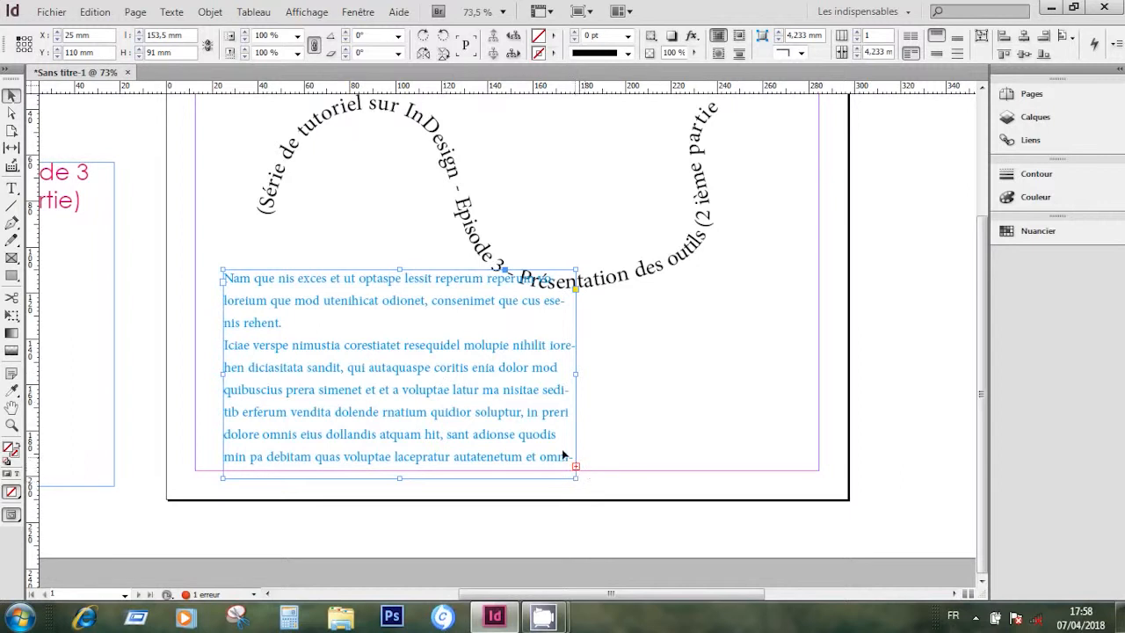
pyautogui.moveTo(455, 406); pyautogui.dragTo(415, 372)
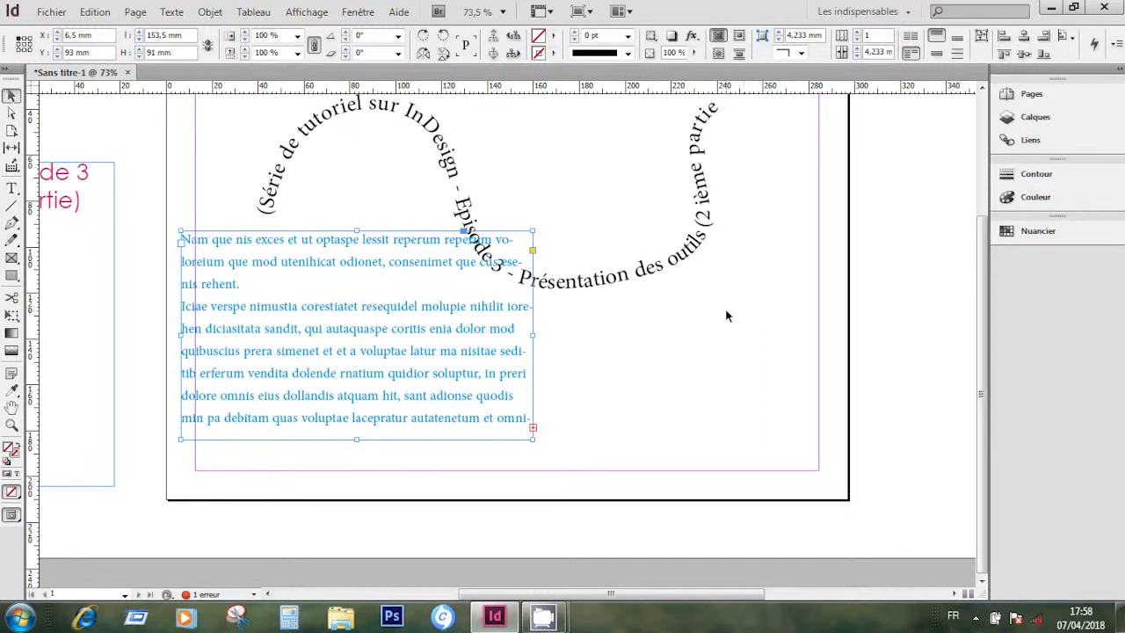
pyautogui.click(533, 429)
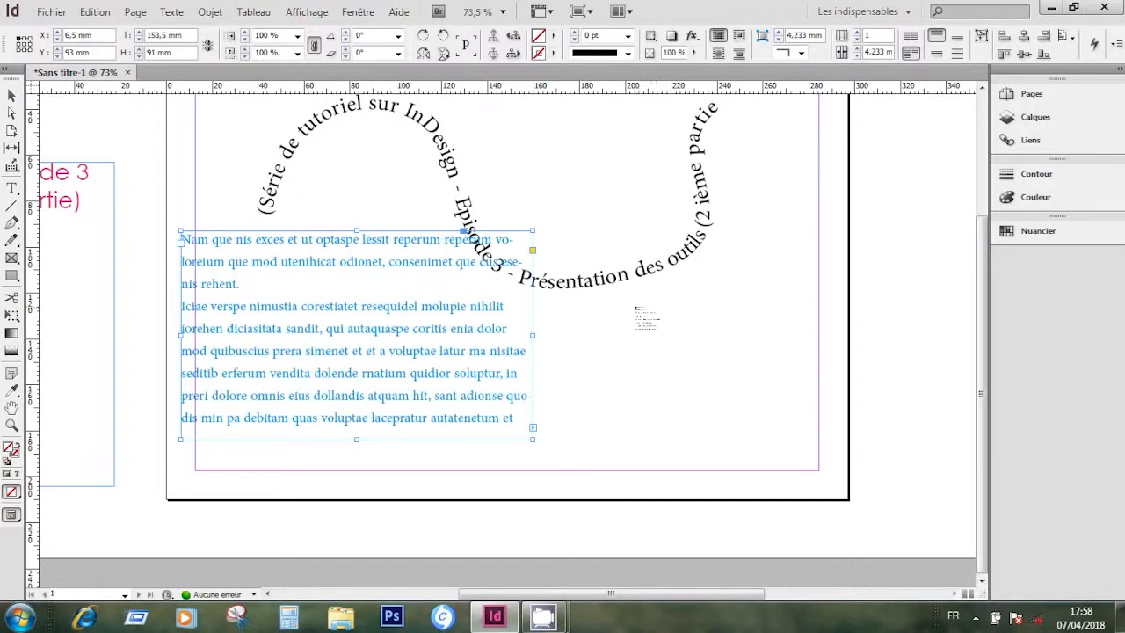
pyautogui.click(663, 323)
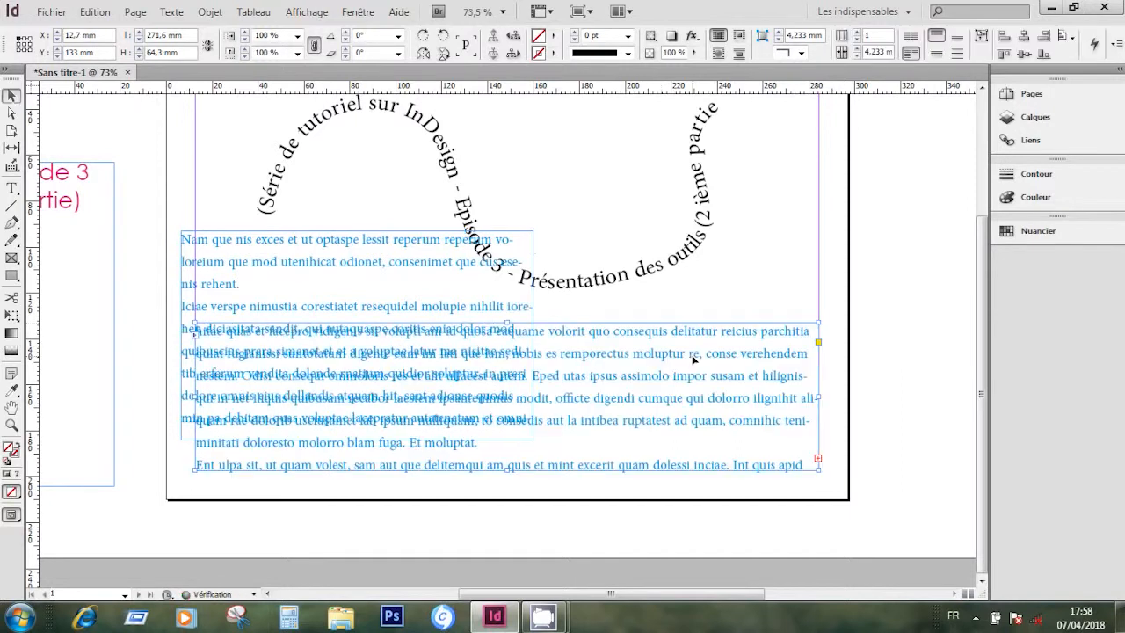
pyautogui.moveTo(738, 400); pyautogui.dragTo(904, 497)
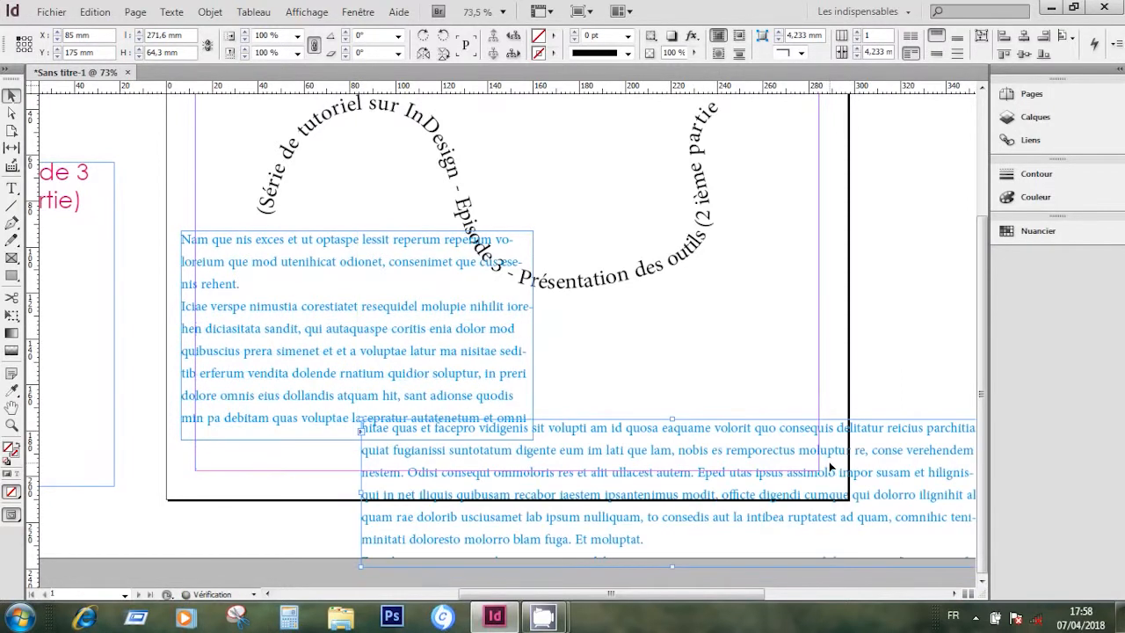
pyautogui.moveTo(670, 453); pyautogui.dragTo(872, 314)
# - Flow the second frame's overset text into a third linked frame and move that frame to X 281 mm, Y 8 mm
pyautogui.moveTo(607, 597); pyautogui.dragTo(700, 593)
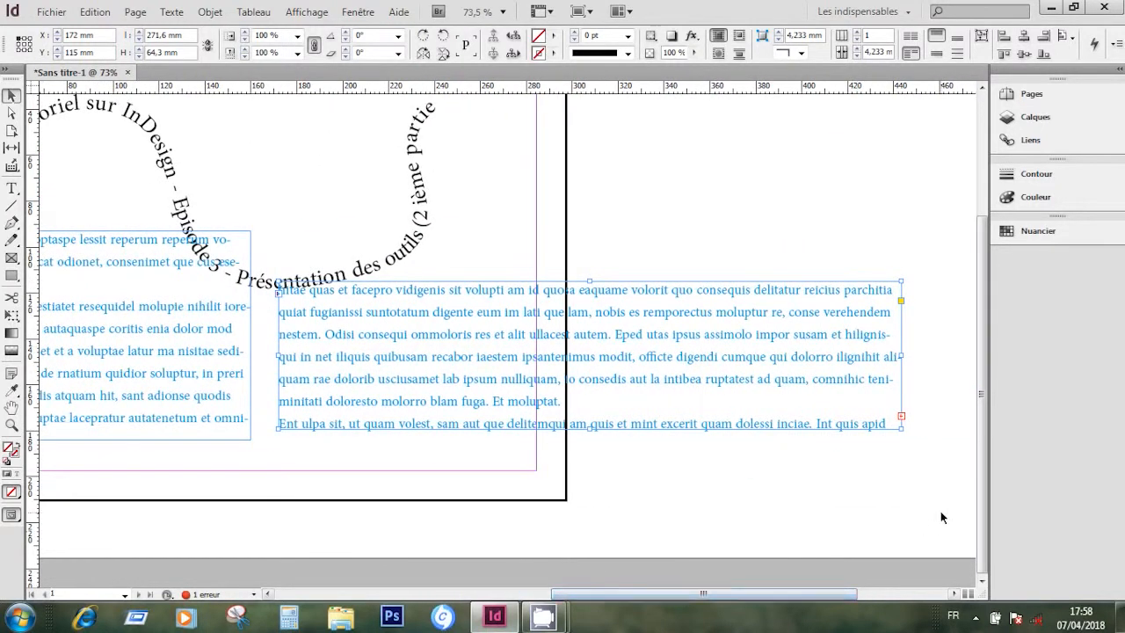
pyautogui.click(901, 419)
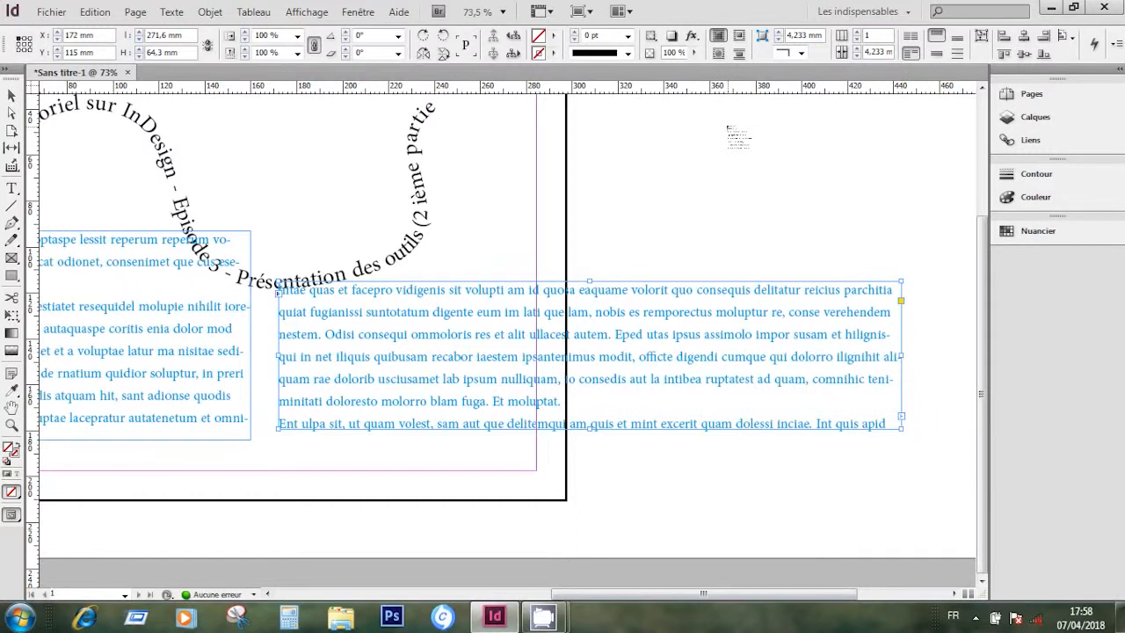
pyautogui.click(729, 132)
pyautogui.moveTo(793, 208); pyautogui.dragTo(595, 120)
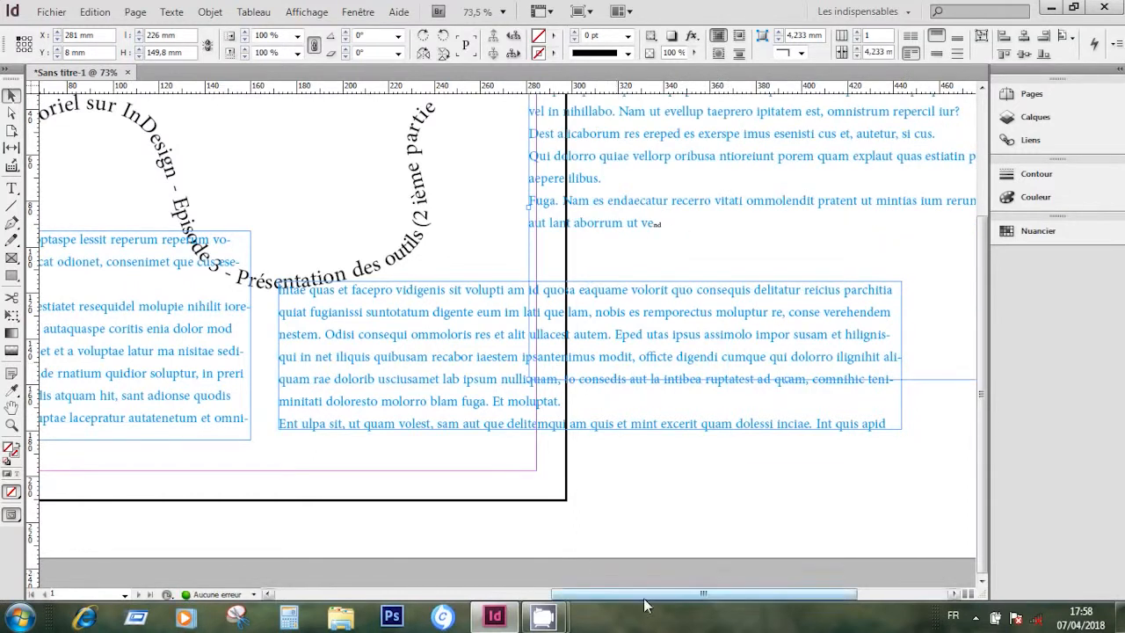
# - Delete most of the last three text lines in the first linked frame, starting within "vendita dolende"
pyautogui.hscroll(-5, 575, 582)
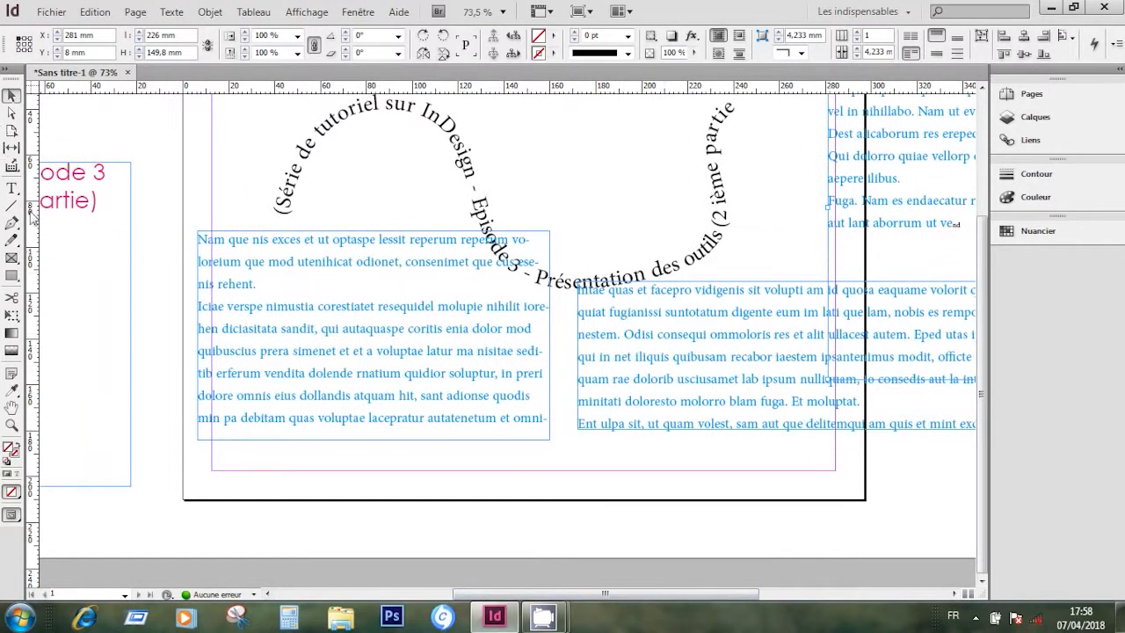
pyautogui.click(12, 188)
pyautogui.moveTo(544, 420); pyautogui.dragTo(296, 367)
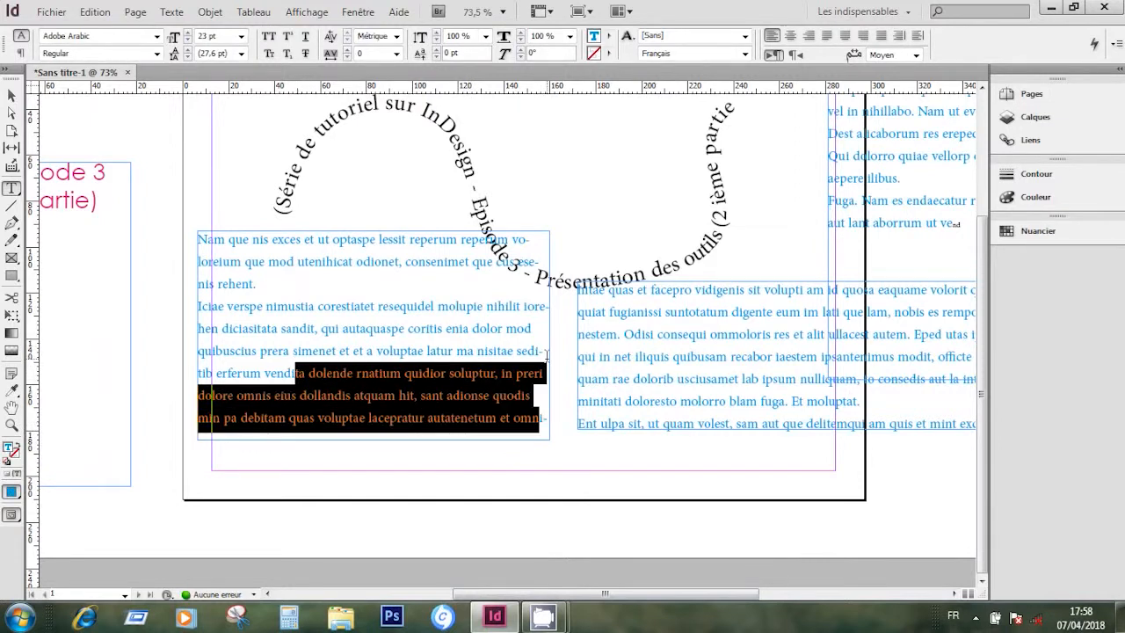
pyautogui.press('BackSpace')
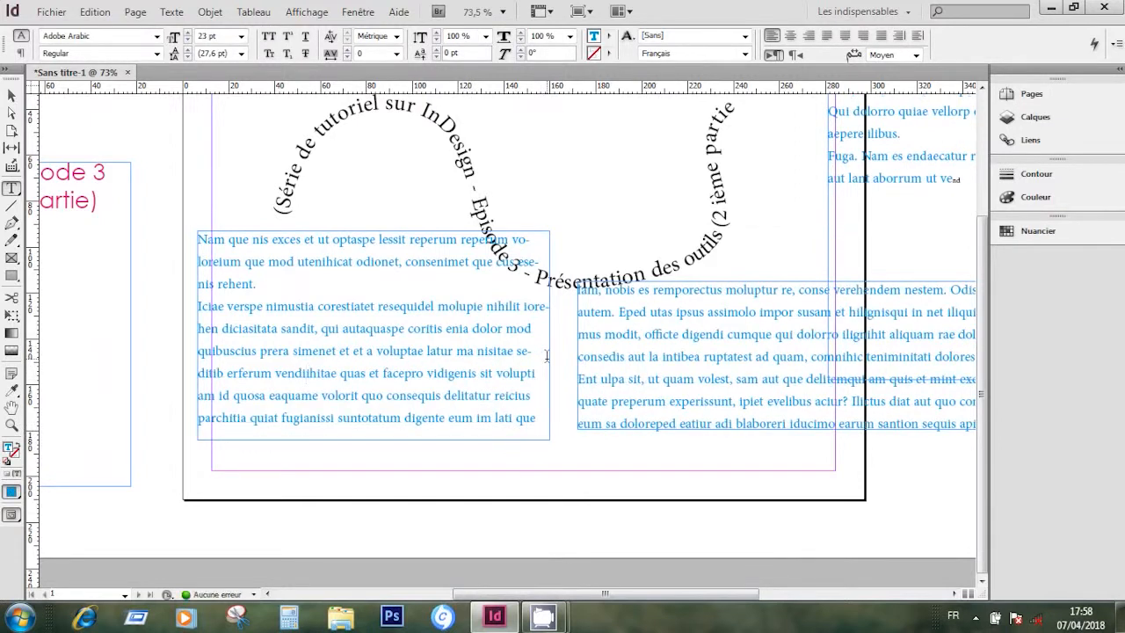
# - Delete the opening paragraph, from "Nam que nis" to "nis rehent.", in the first linked frame
pyautogui.moveTo(726, 596); pyautogui.dragTo(747, 607)
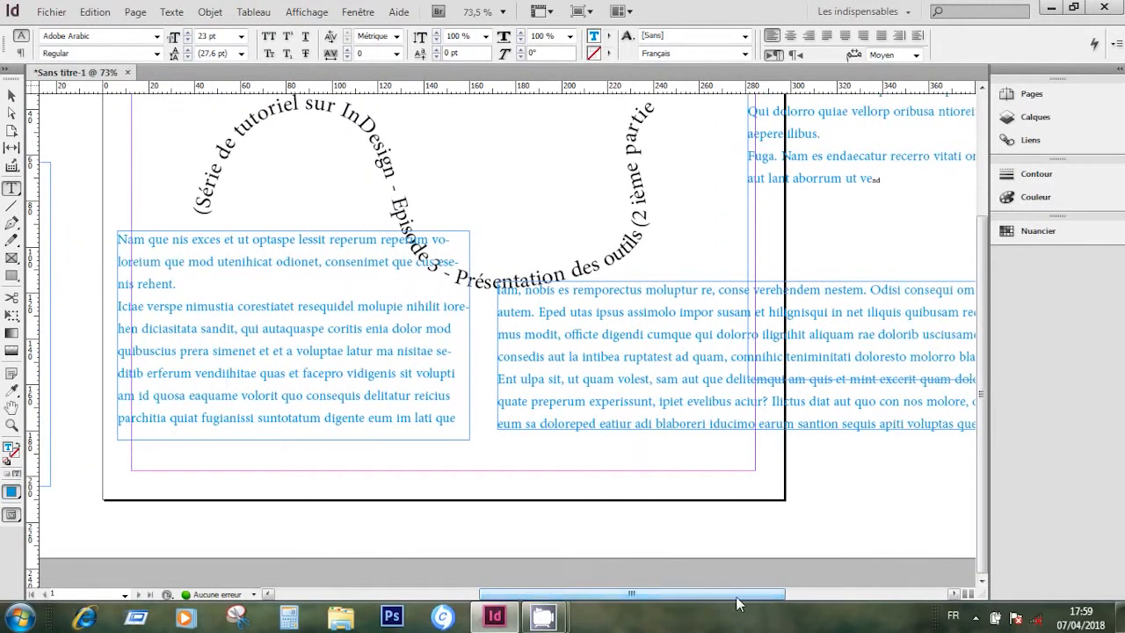
pyautogui.moveTo(186, 286); pyautogui.dragTo(48, 203)
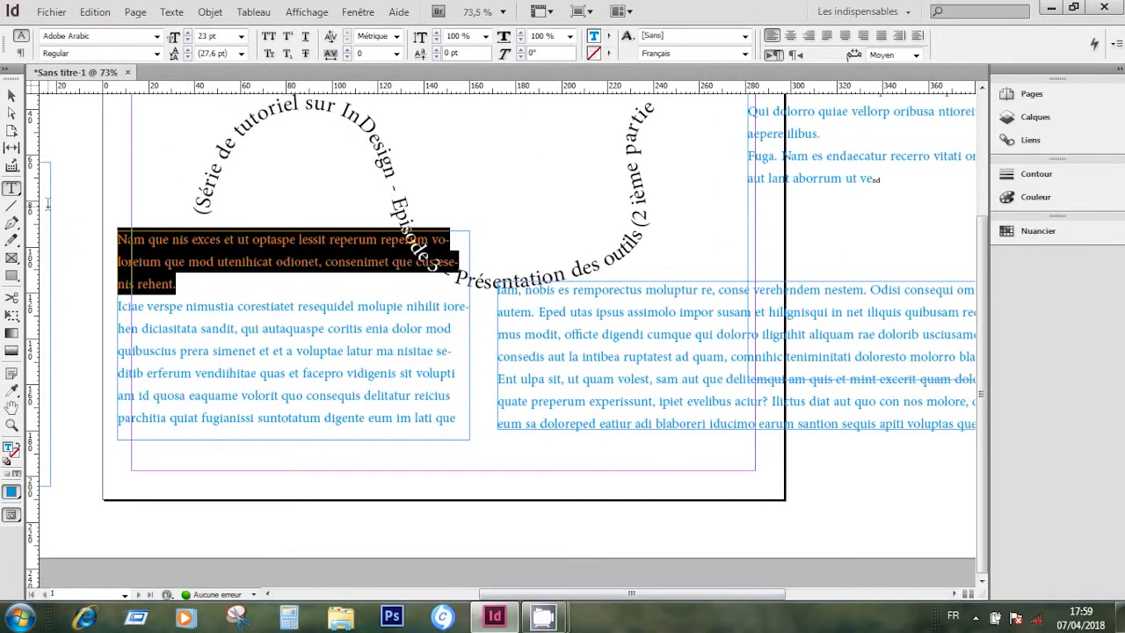
pyautogui.press('BackSpace')
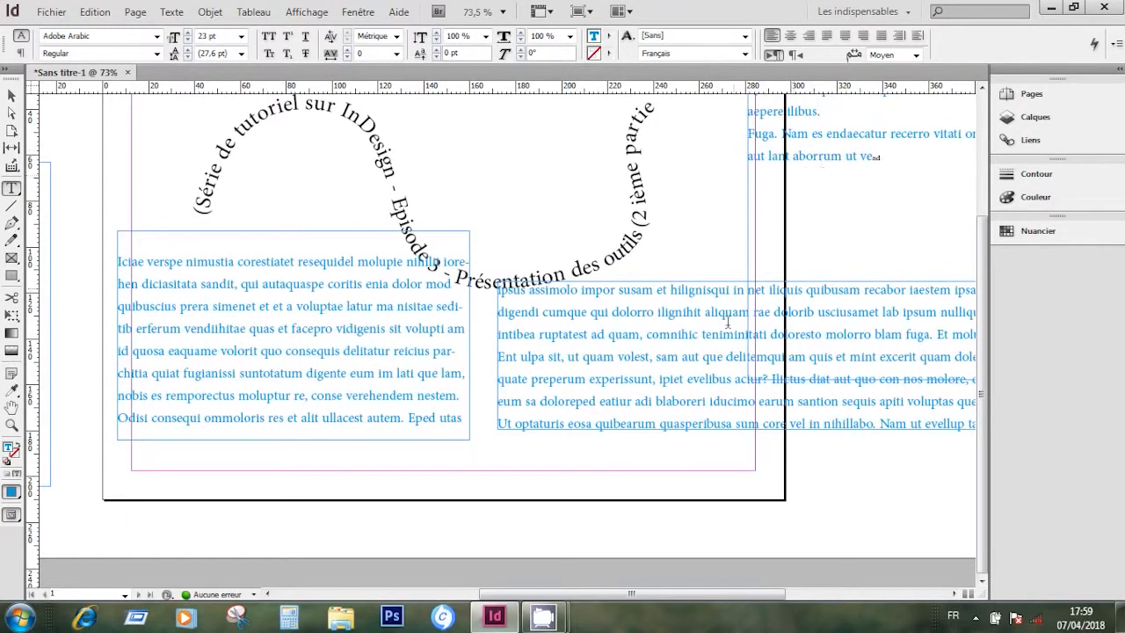
pyautogui.moveTo(531, 597); pyautogui.dragTo(479, 597)
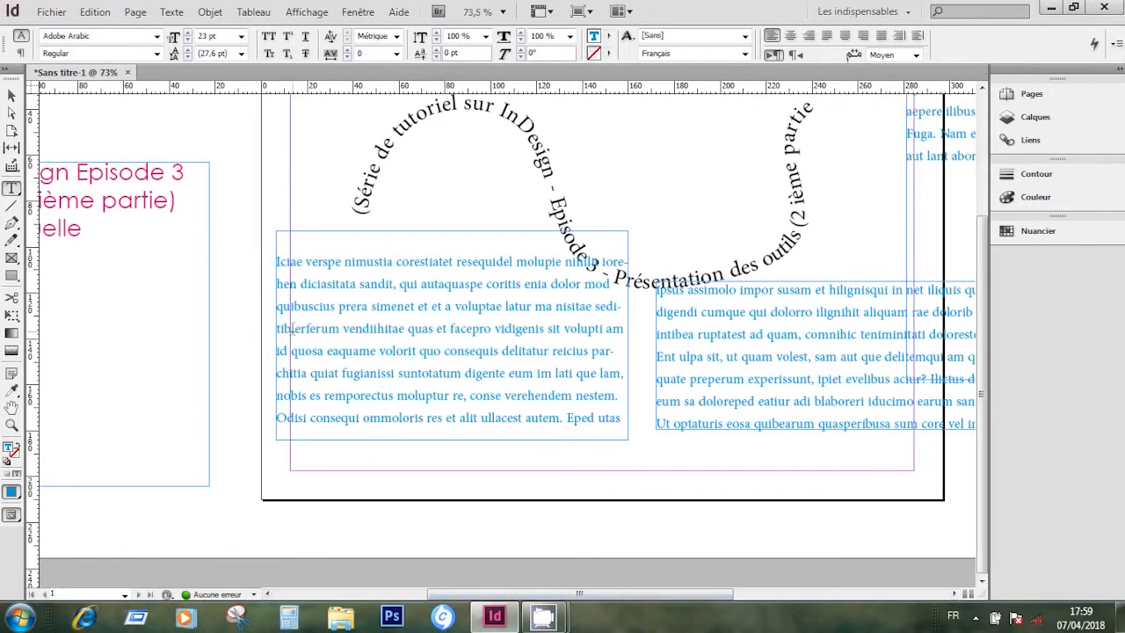
# - Select the title, the curved text and all linked text frames on and beside the page and delete them
pyautogui.click(13, 195)
pyautogui.click(13, 95)
pyautogui.moveTo(141, 131); pyautogui.dragTo(950, 433)
pyautogui.press('Delete')
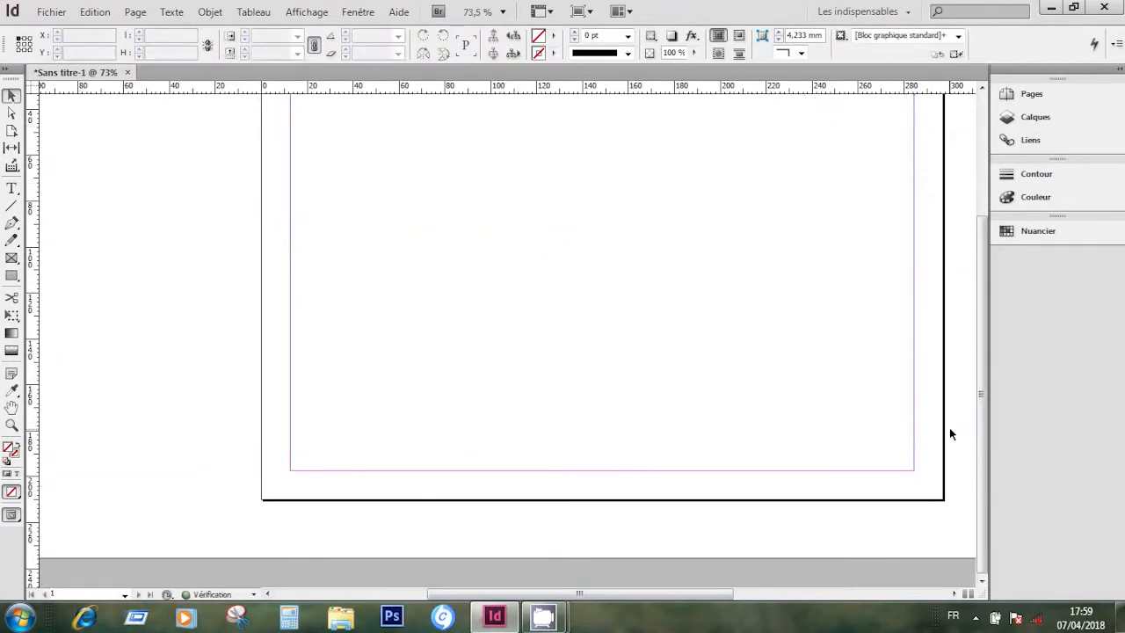
# - Draw a wavy four-point curve about 215 by 137 mm across the page with the Pen tool and give it a [Noir] stroke
pyautogui.moveTo(557, 595); pyautogui.dragTo(589, 602)
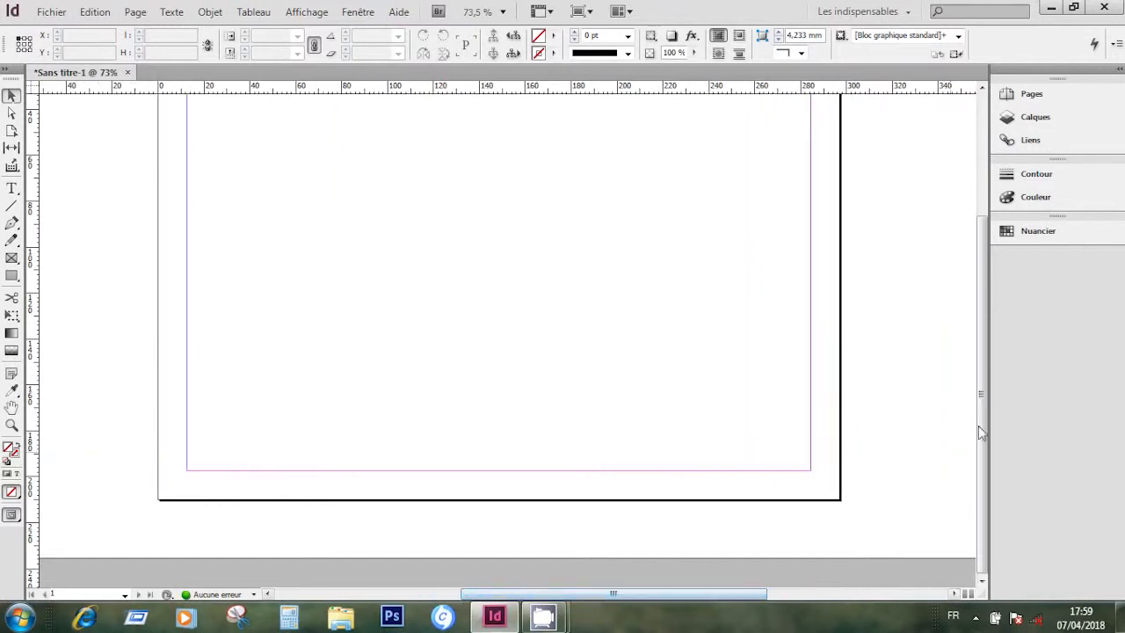
pyautogui.moveTo(985, 439); pyautogui.dragTo(988, 378)
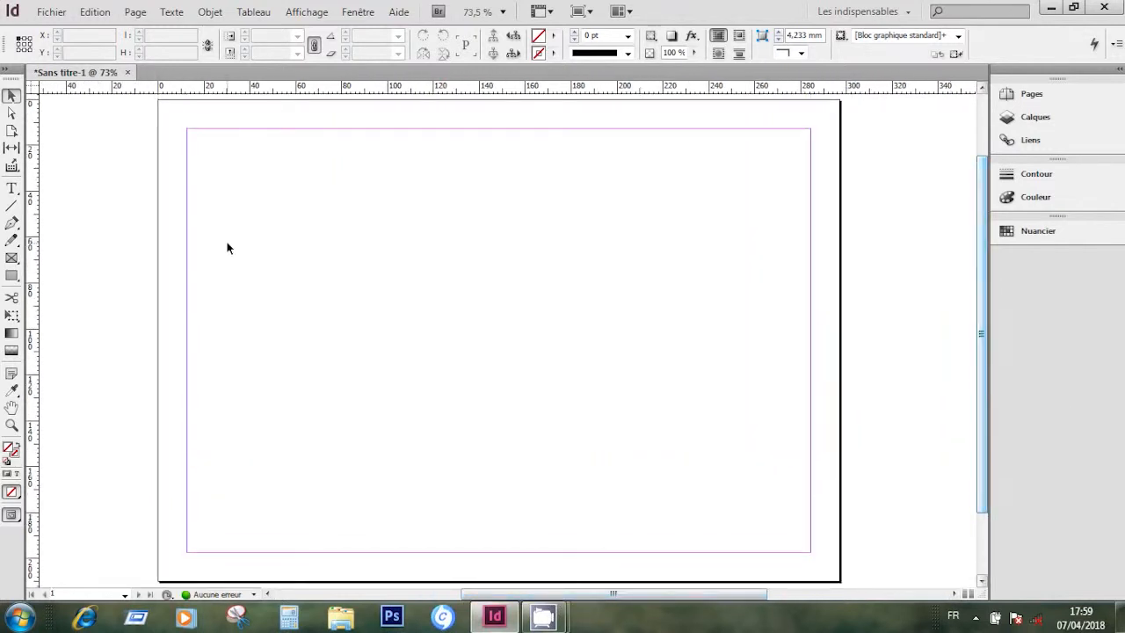
pyautogui.click(12, 223)
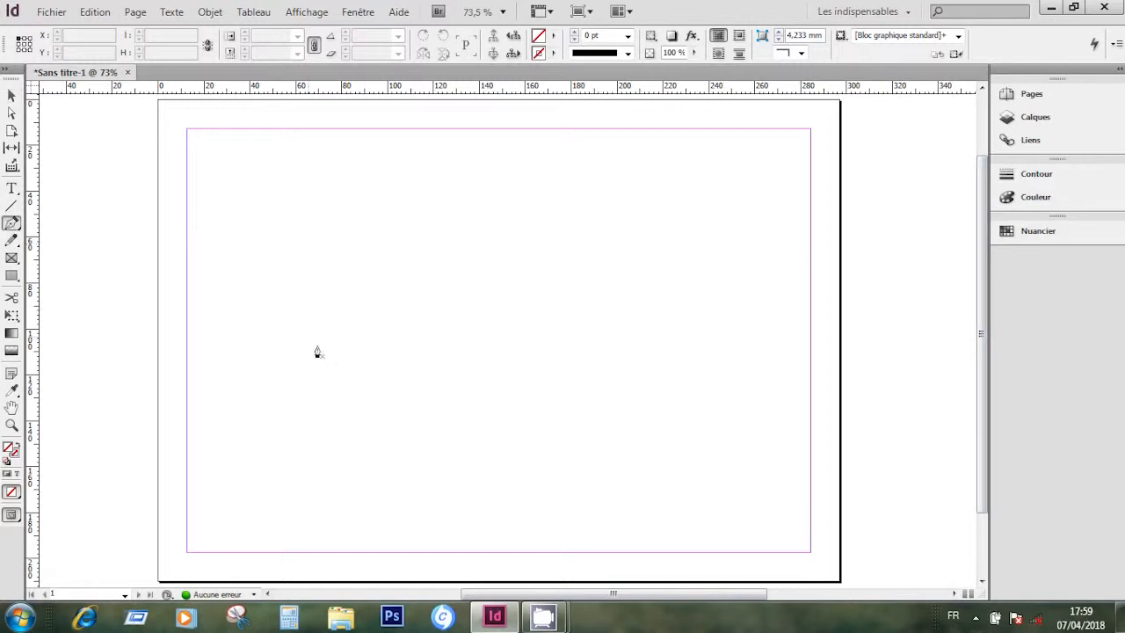
pyautogui.click(231, 484)
pyautogui.moveTo(309, 327); pyautogui.dragTo(420, 314)
pyautogui.moveTo(659, 434); pyautogui.dragTo(826, 354)
pyautogui.moveTo(704, 171)
pyautogui.mouseDown()
pyautogui.moveTo(715, 144)
pyautogui.moveTo(808, 155)
pyautogui.moveTo(823, 98)
pyautogui.mouseUp()
pyautogui.click(552, 53)
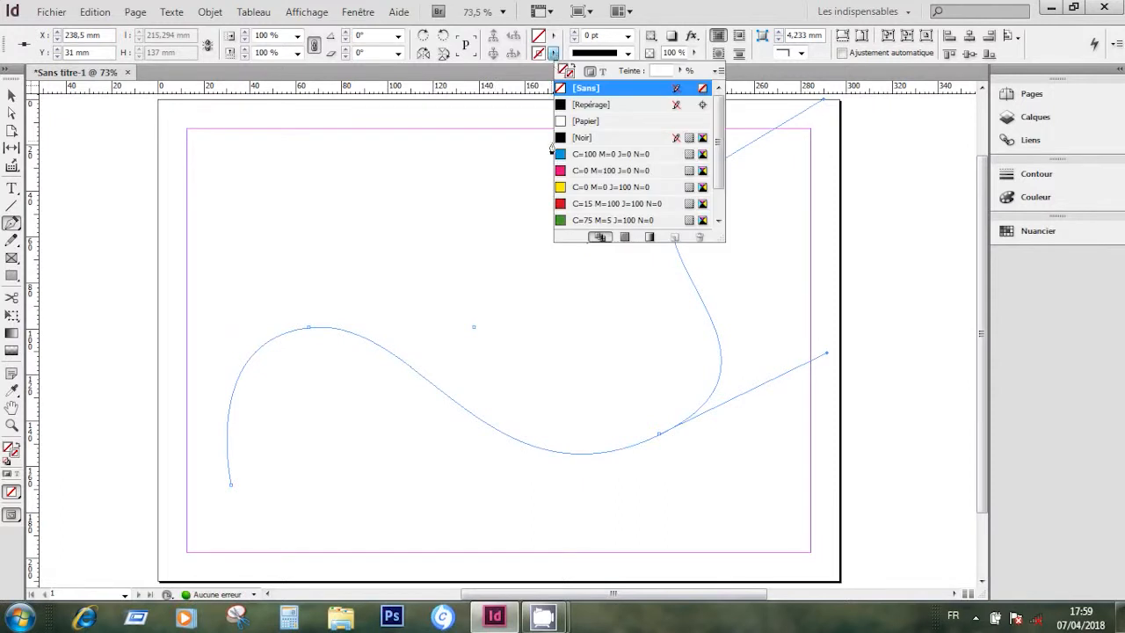
pyautogui.click(566, 138)
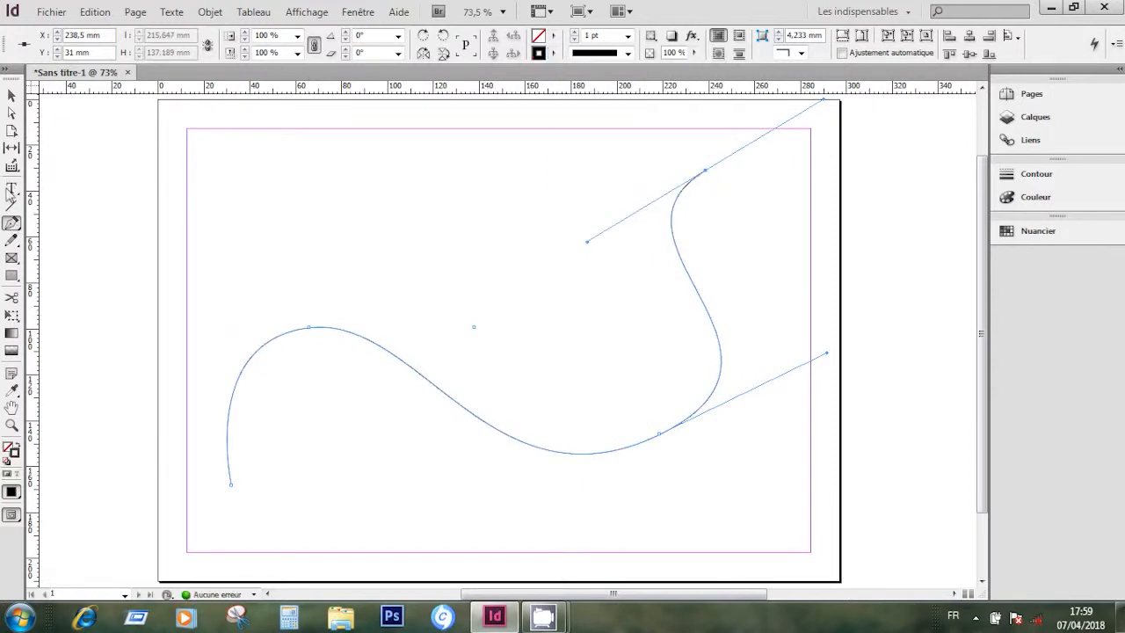
# - Start path text near the lower left end of the curve with the Outil Texte curviligne
pyautogui.click(15, 192)
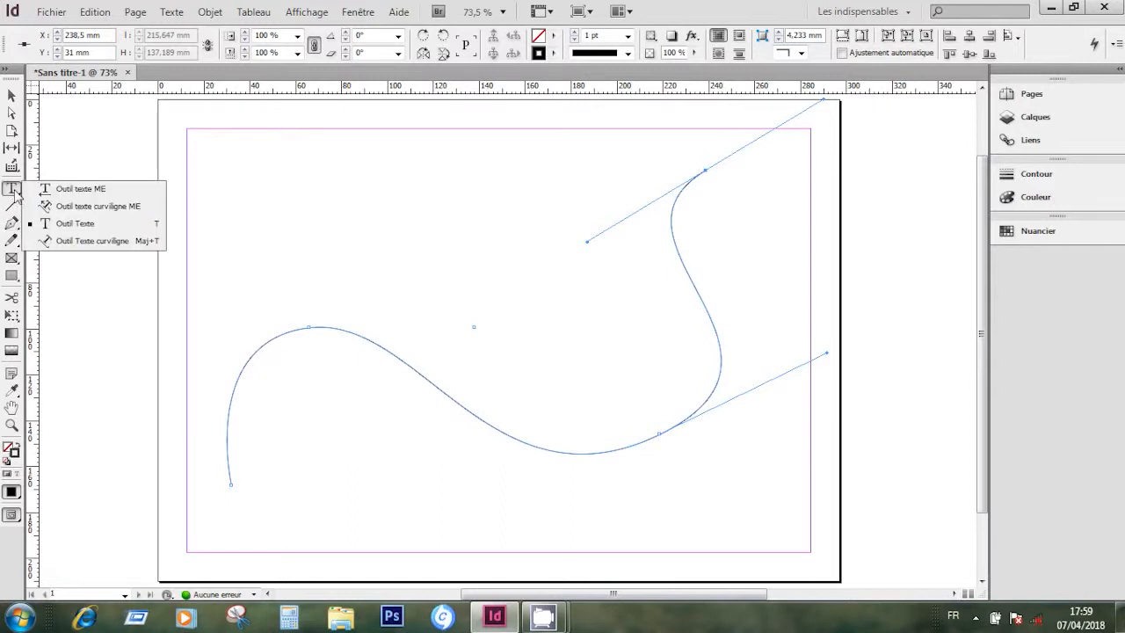
pyautogui.click(75, 246)
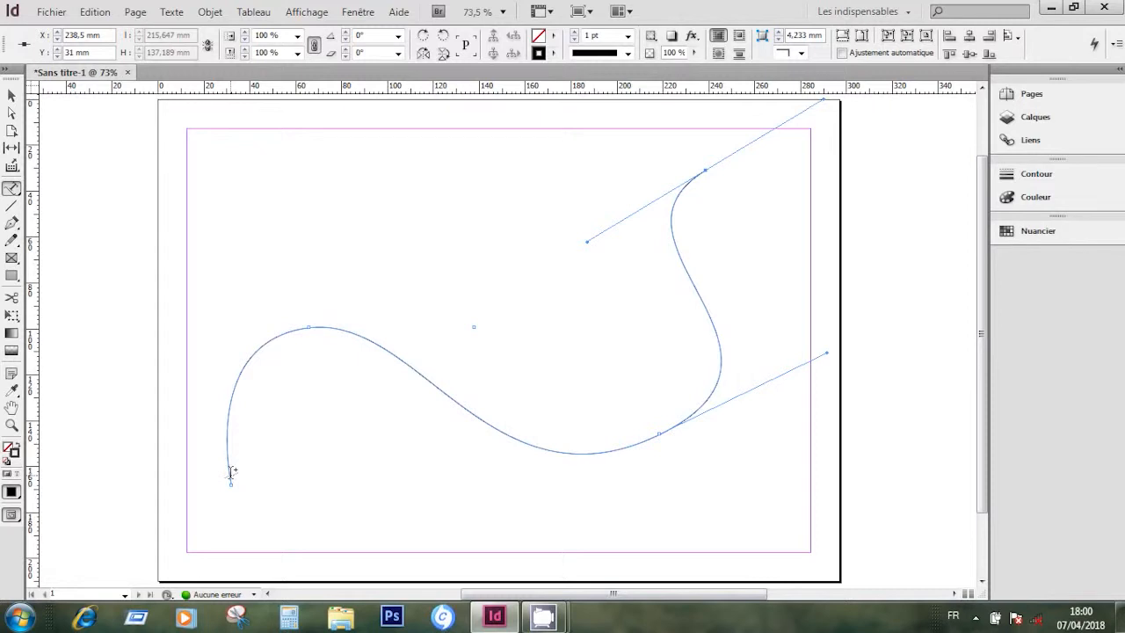
pyautogui.click(231, 472)
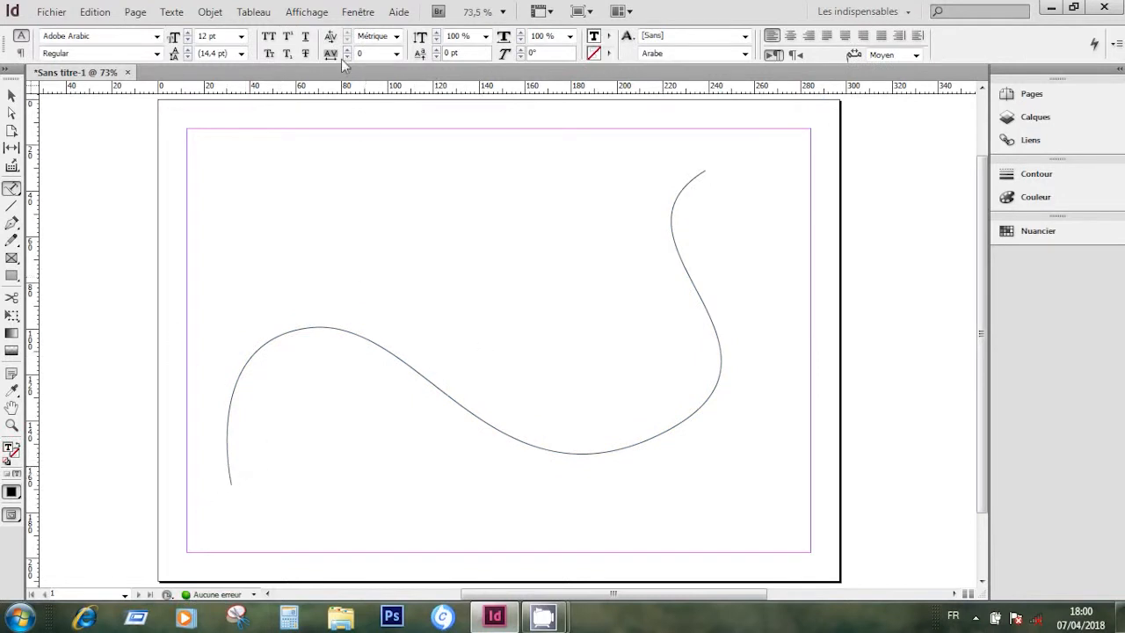
# - Try filling the curve with placeholder text while the text language is Arabe, and undo the fill
pyautogui.click(174, 12)
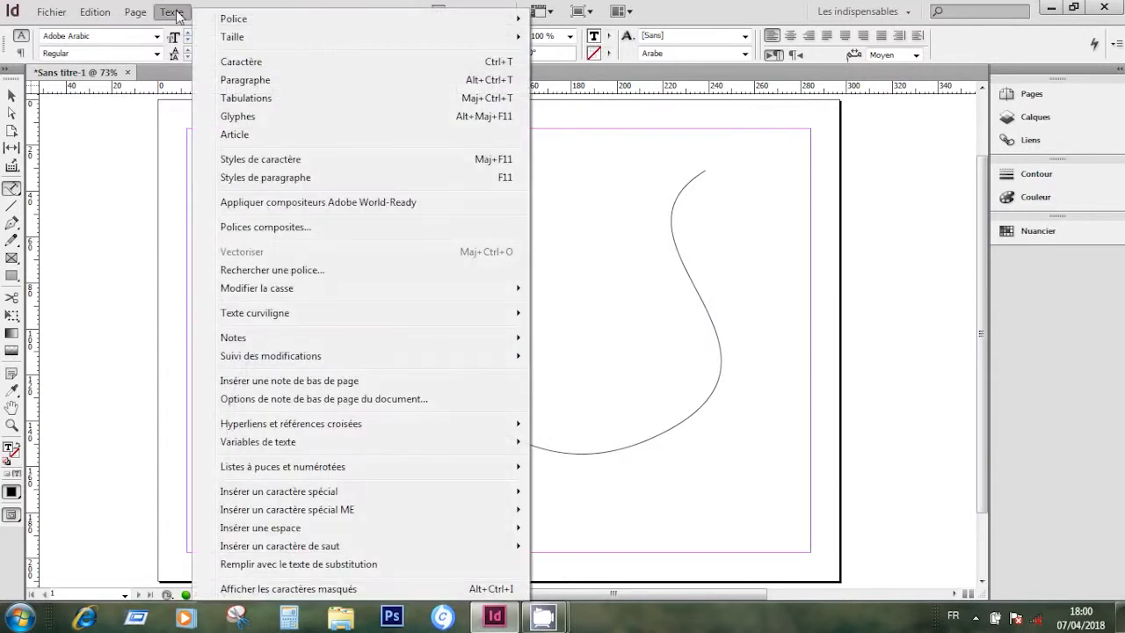
pyautogui.click(322, 566)
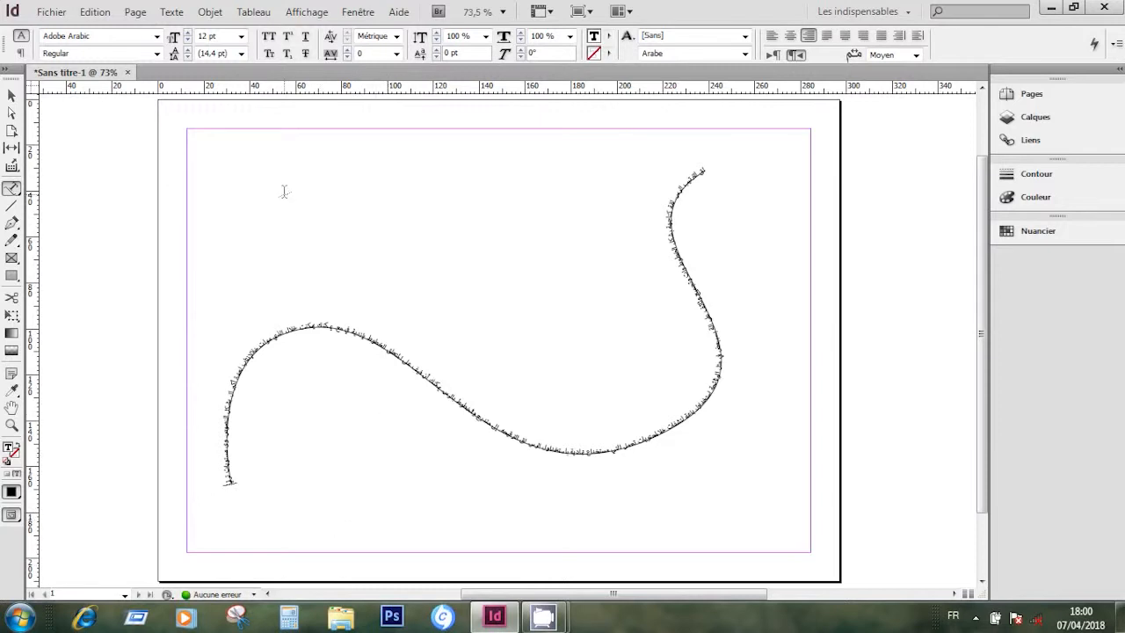
pyautogui.hotkey('ctrl', 'z')
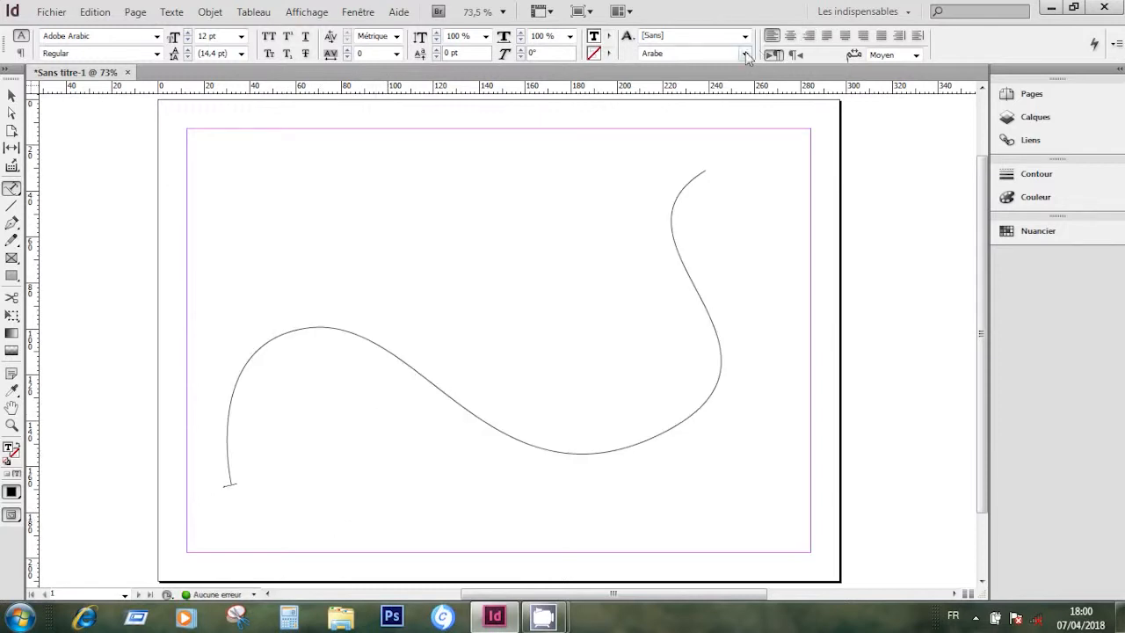
# - Set the path text language to Français, then fill the curve with placeholder text and select all of it
pyautogui.click(745, 55)
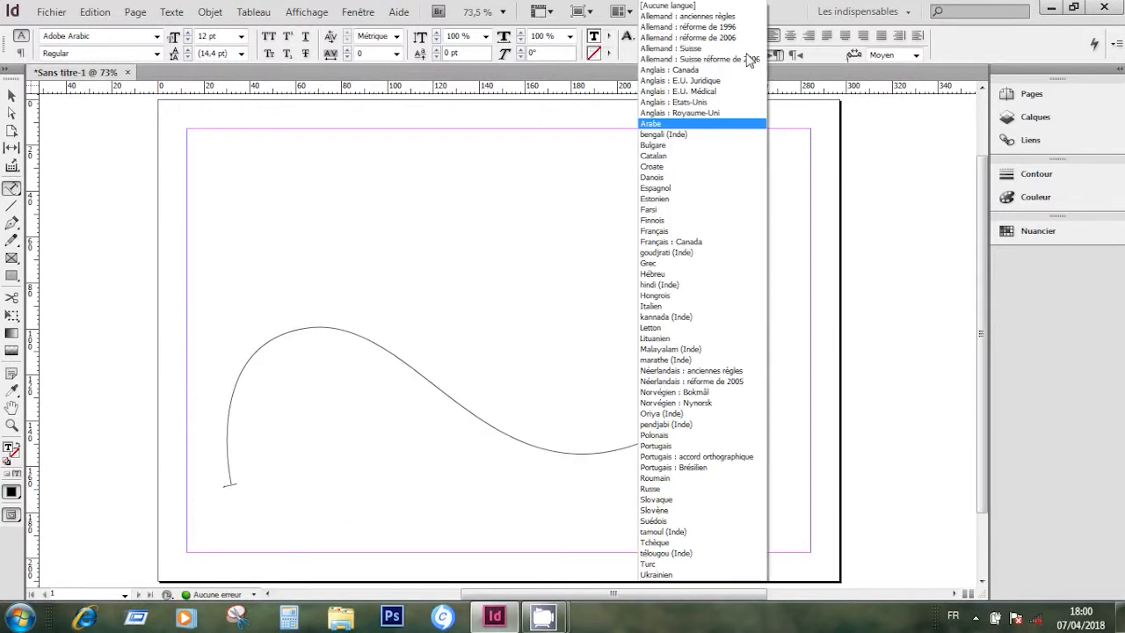
pyautogui.click(666, 231)
pyautogui.click(172, 12)
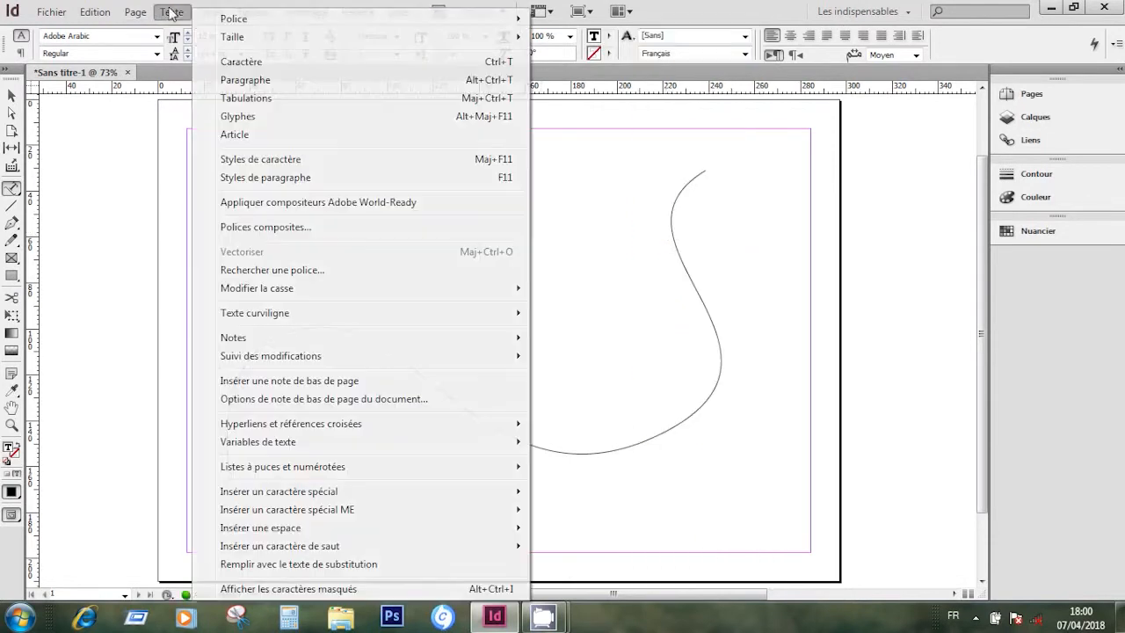
pyautogui.click(310, 565)
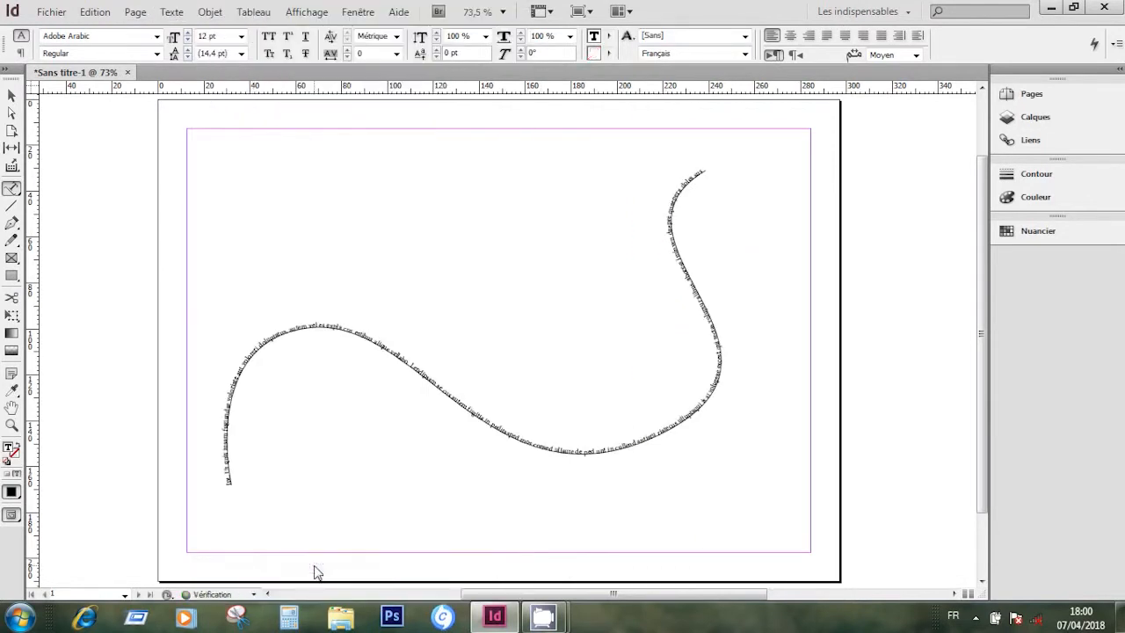
pyautogui.hotkey('ctrl', 'a')
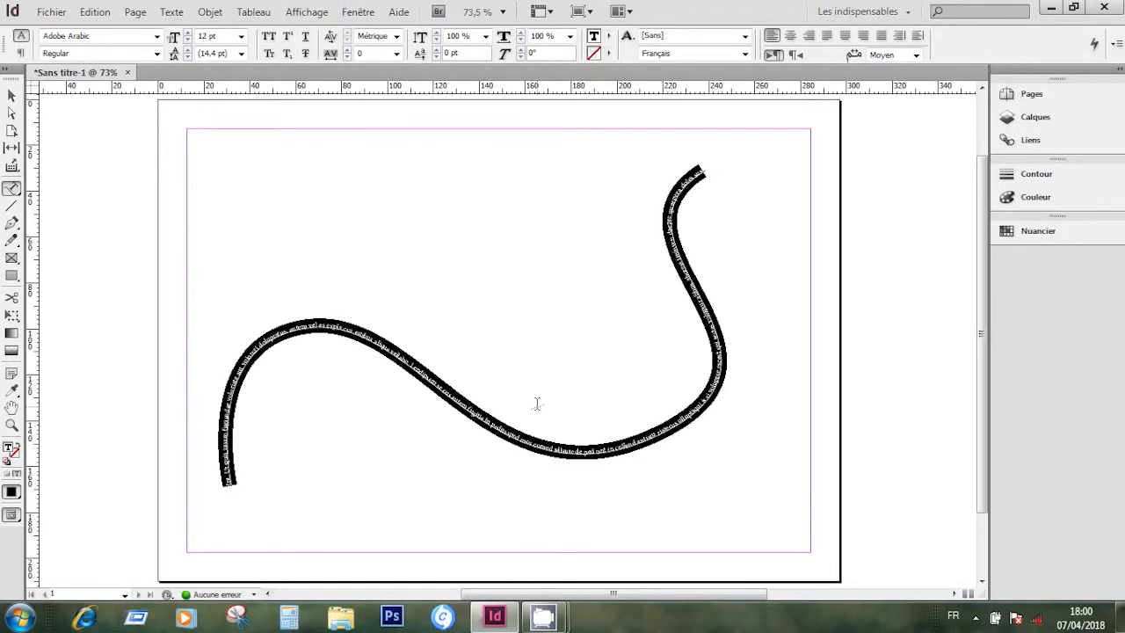
# - Increase the size of the selected placeholder text on the curve to 29 pt
pyautogui.click(190, 32)
pyautogui.click(190, 33)
pyautogui.click(189, 32)
pyautogui.click(190, 33)
pyautogui.click(190, 32)
pyautogui.click(189, 32)
pyautogui.click(189, 33)
pyautogui.click(190, 33)
pyautogui.click(189, 32)
pyautogui.click(190, 32)
pyautogui.click(190, 33)
pyautogui.click(190, 32)
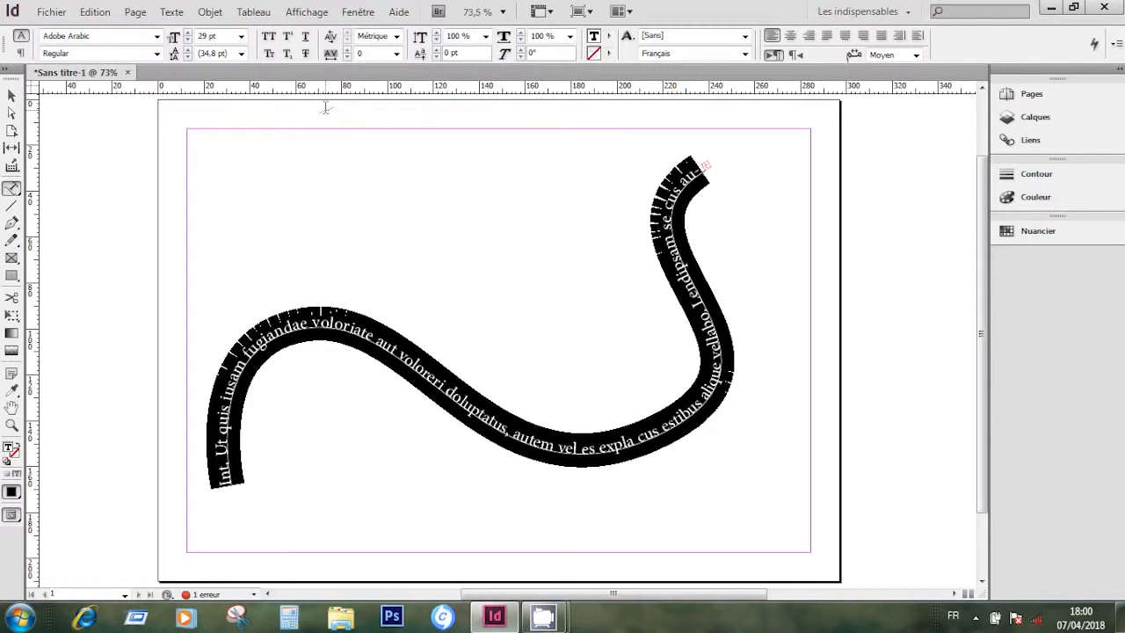
# - Thread the curve's overset text into a new frame about 271.6 by 140.3 mm and move that frame off the page
pyautogui.click(11, 95)
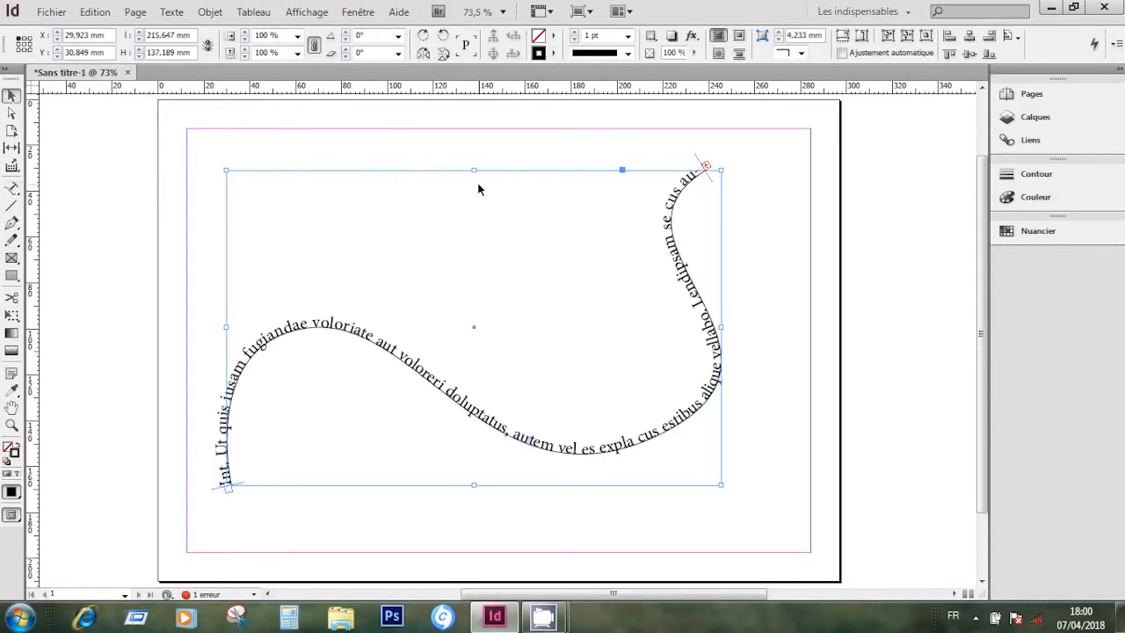
pyautogui.click(707, 167)
pyautogui.click(813, 230)
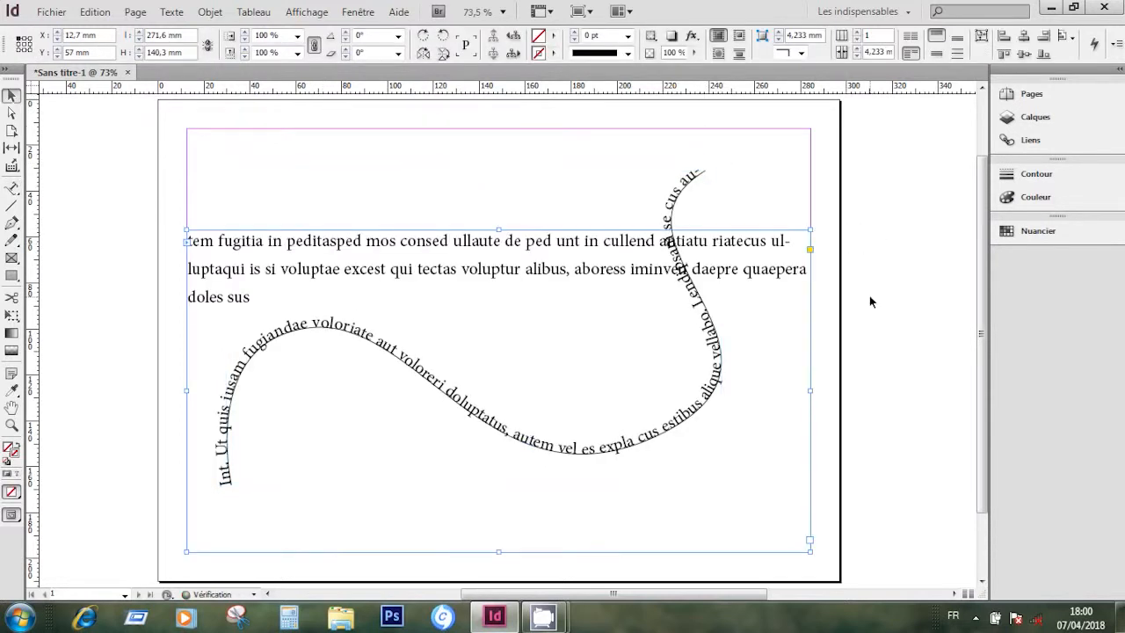
pyautogui.moveTo(677, 281); pyautogui.dragTo(18, 235)
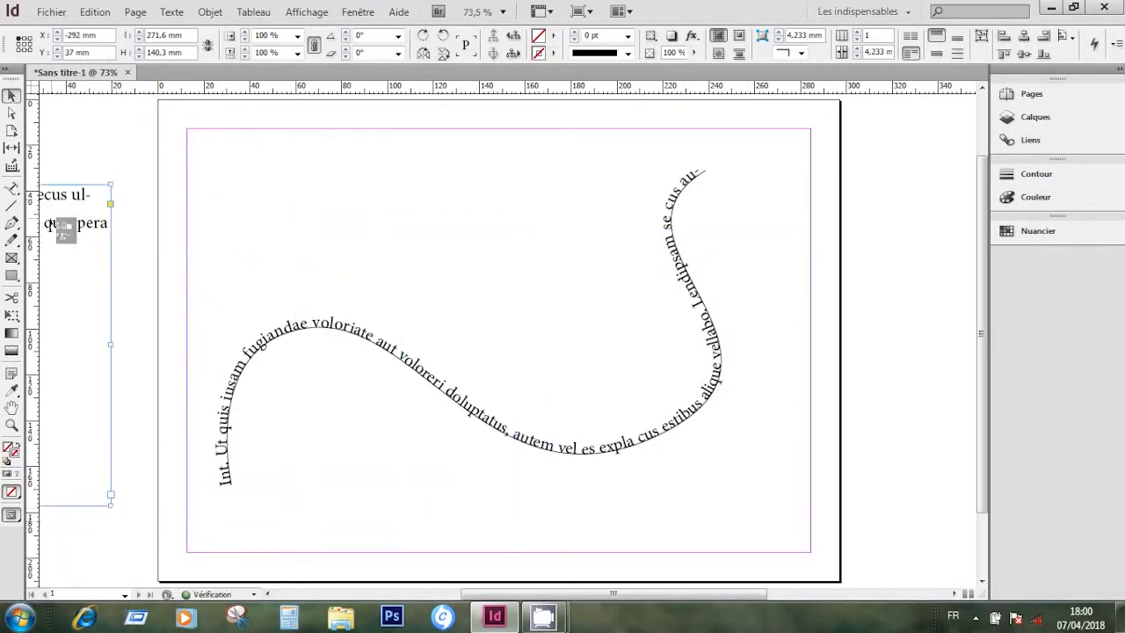
pyautogui.click(422, 207)
# - Reposition the text curve on the page, ending near the left margin and slightly higher, then deselect it
pyautogui.moveTo(697, 419); pyautogui.dragTo(758, 409)
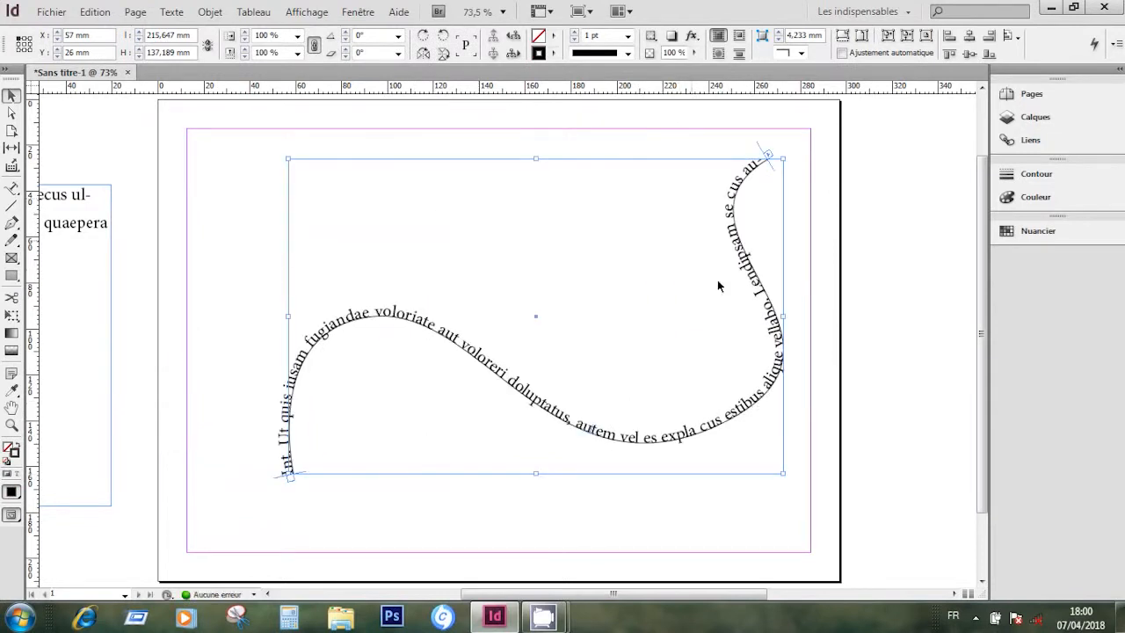
pyautogui.moveTo(701, 429); pyautogui.dragTo(629, 418)
pyautogui.click(771, 435)
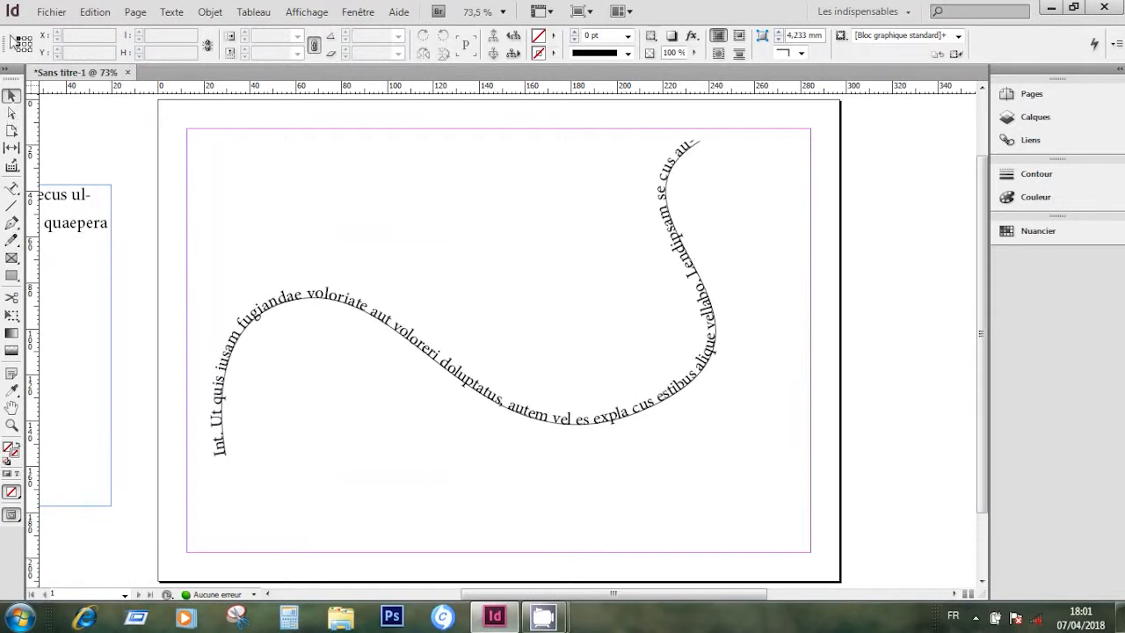
# - Reshape the text curve by steepening the lower bend's direction handle and moving the upper-left bend's anchor to about X 57 mm, Y 62.5 mm
pyautogui.click(11, 114)
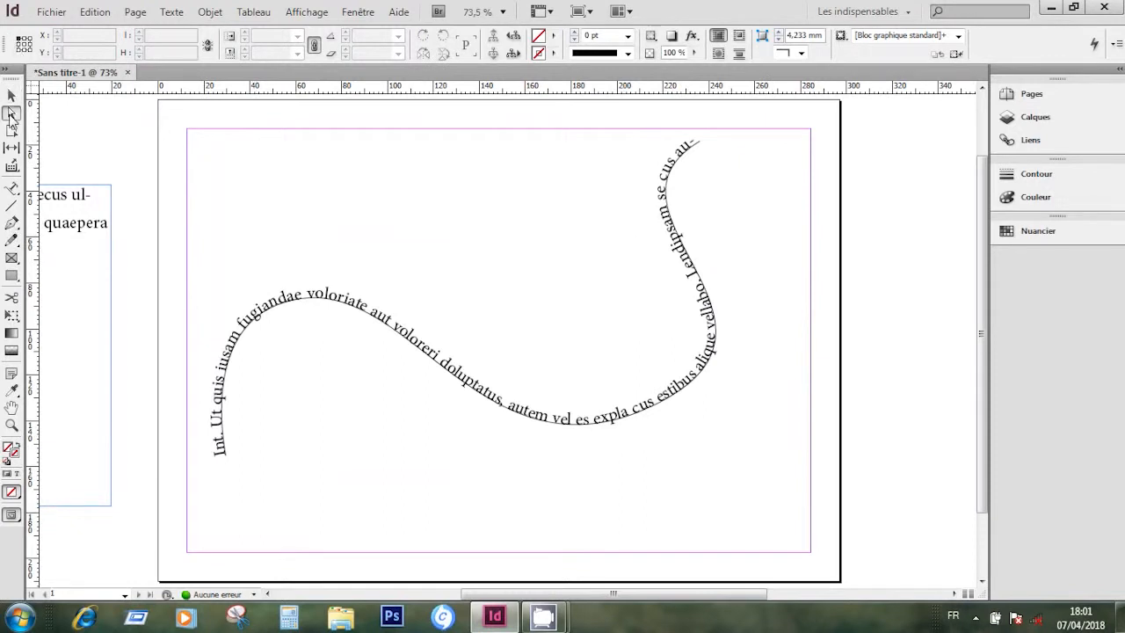
pyautogui.click(703, 152)
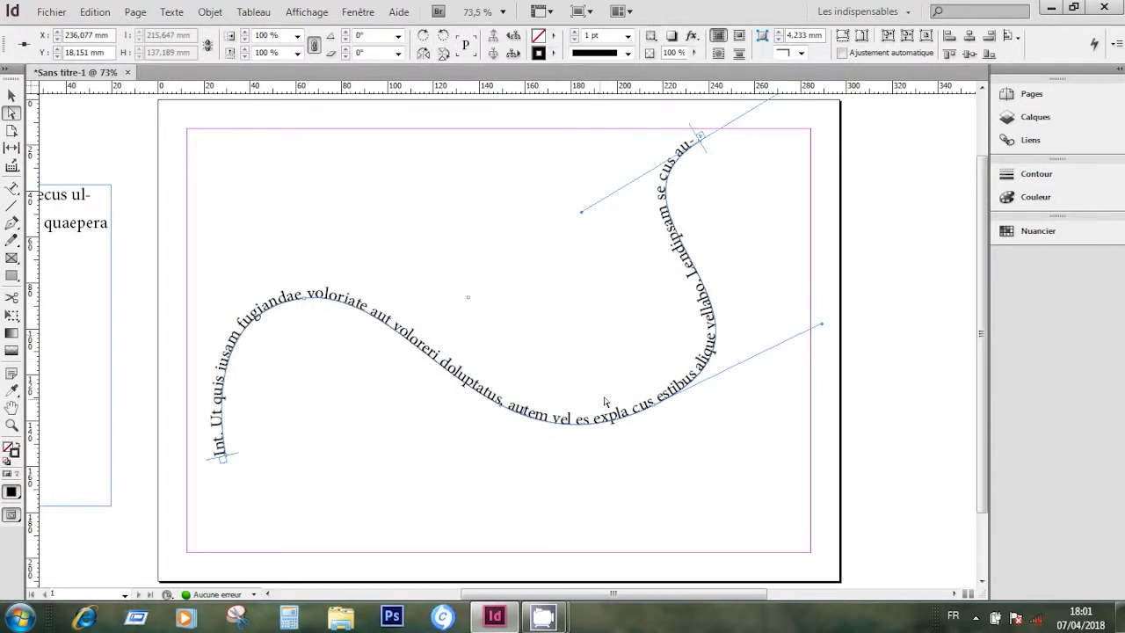
pyautogui.click(655, 408)
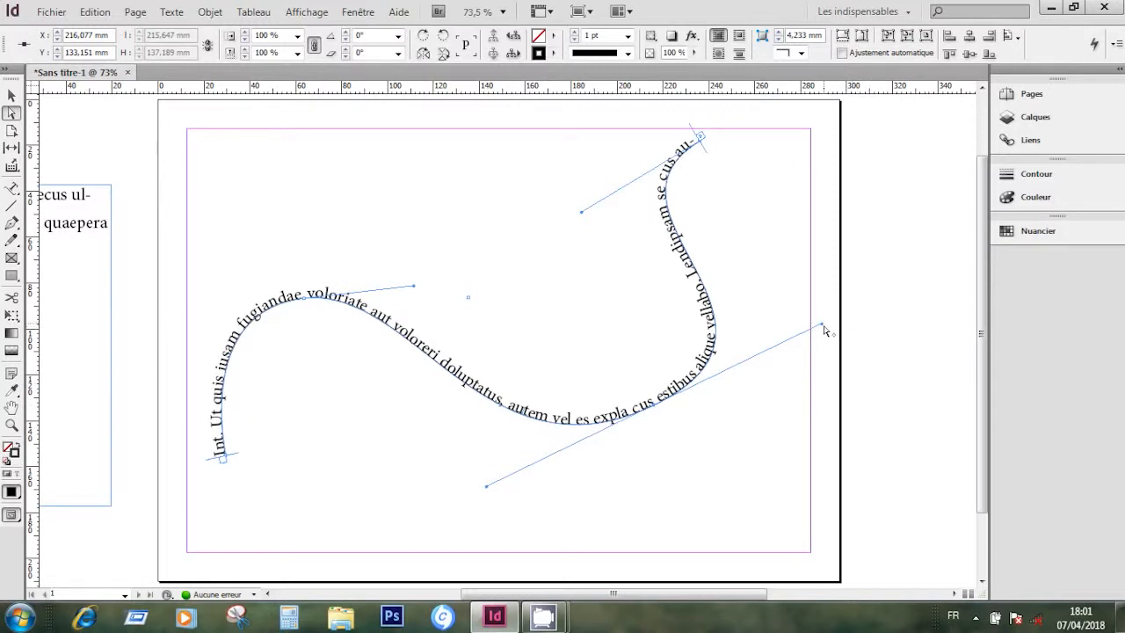
pyautogui.moveTo(823, 329); pyautogui.dragTo(748, 282)
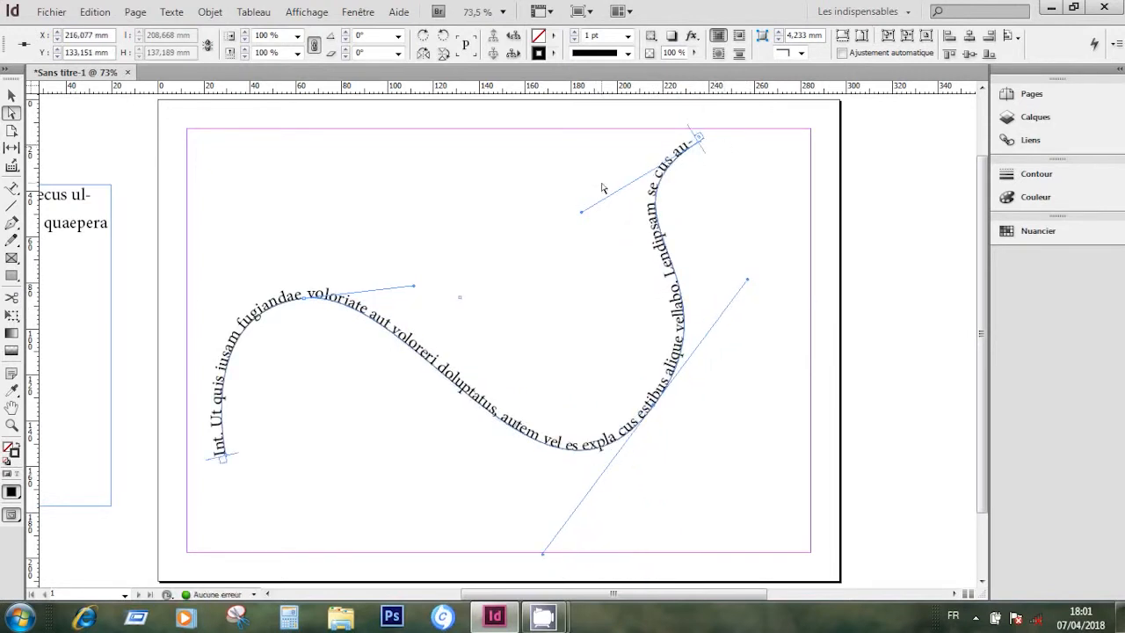
pyautogui.moveTo(228, 461); pyautogui.dragTo(208, 508)
pyautogui.moveTo(306, 299); pyautogui.dragTo(288, 243)
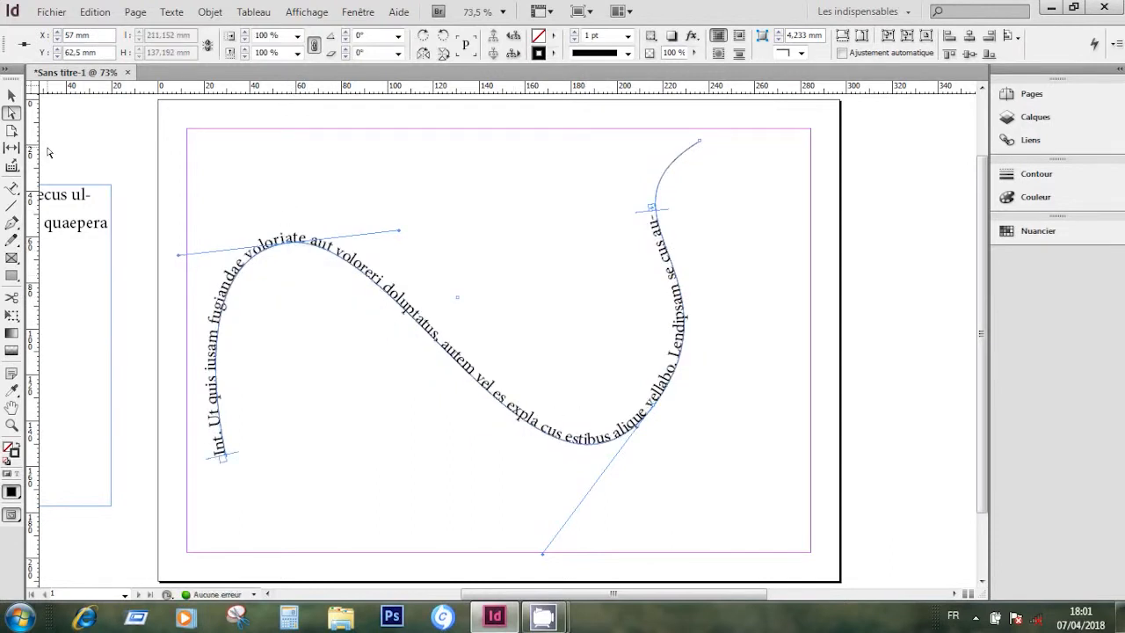
# - Select the text curve together with its linked text frame and delete both
pyautogui.click(13, 95)
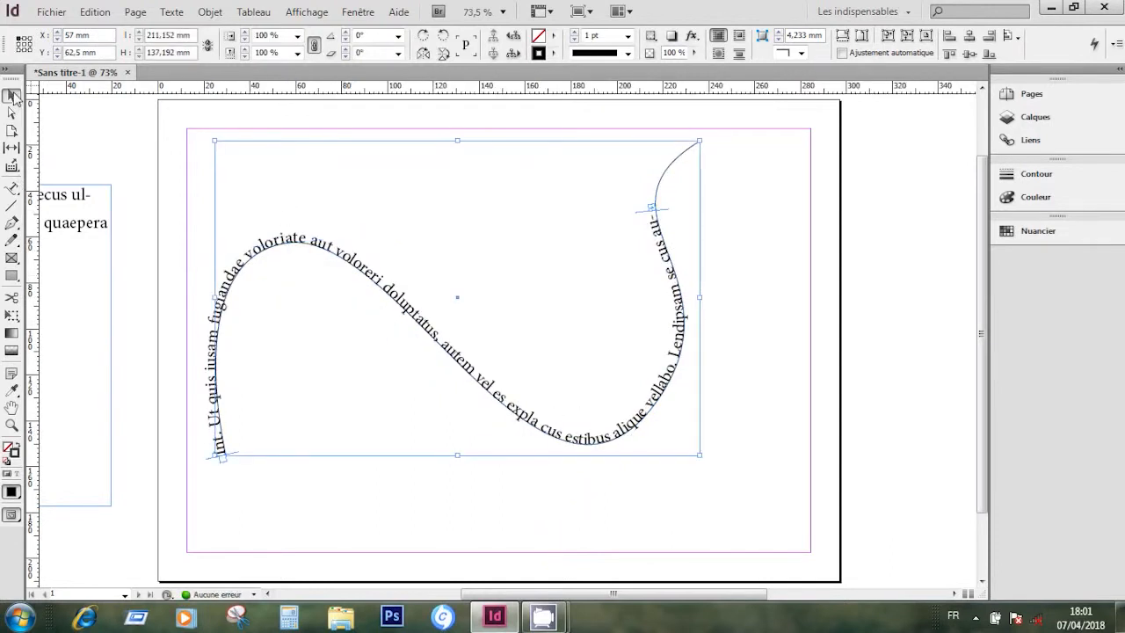
pyautogui.moveTo(69, 148); pyautogui.dragTo(641, 439)
pyautogui.press('Delete')
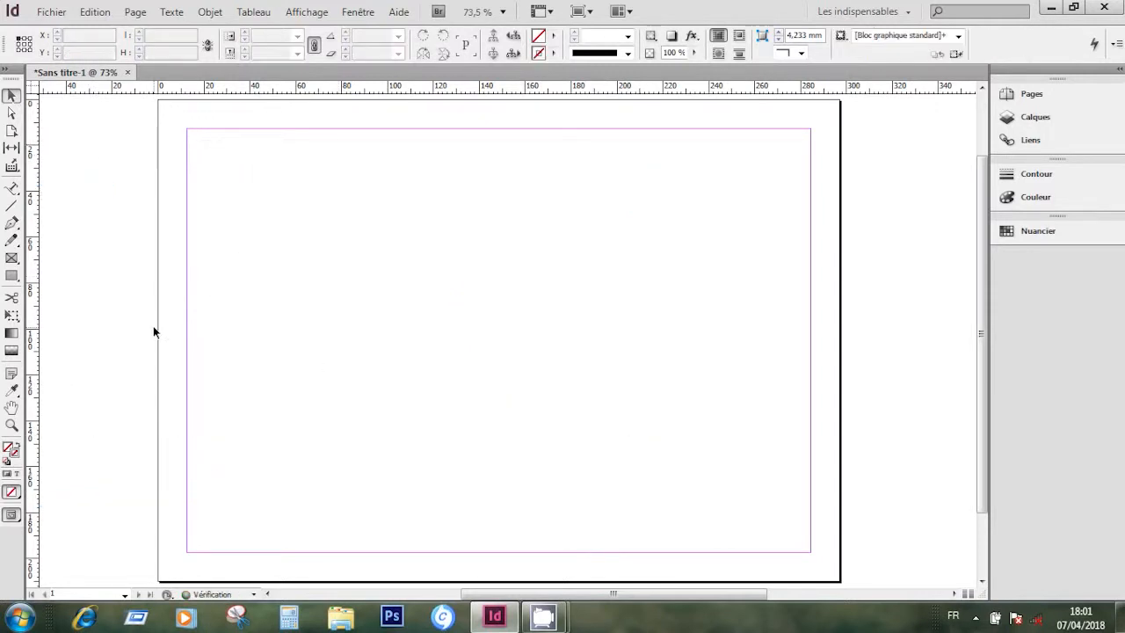
# - Draw a horizontal line about 244.5 mm long across the upper half of the page with the Line tool
pyautogui.click(11, 207)
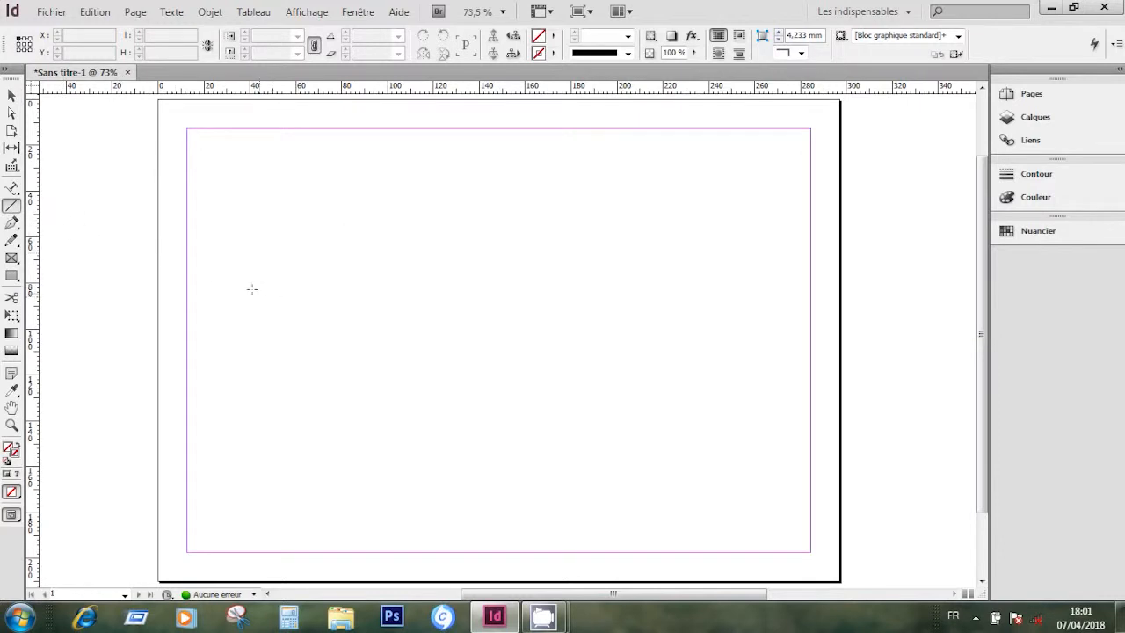
pyautogui.moveTo(228, 266); pyautogui.dragTo(791, 267)
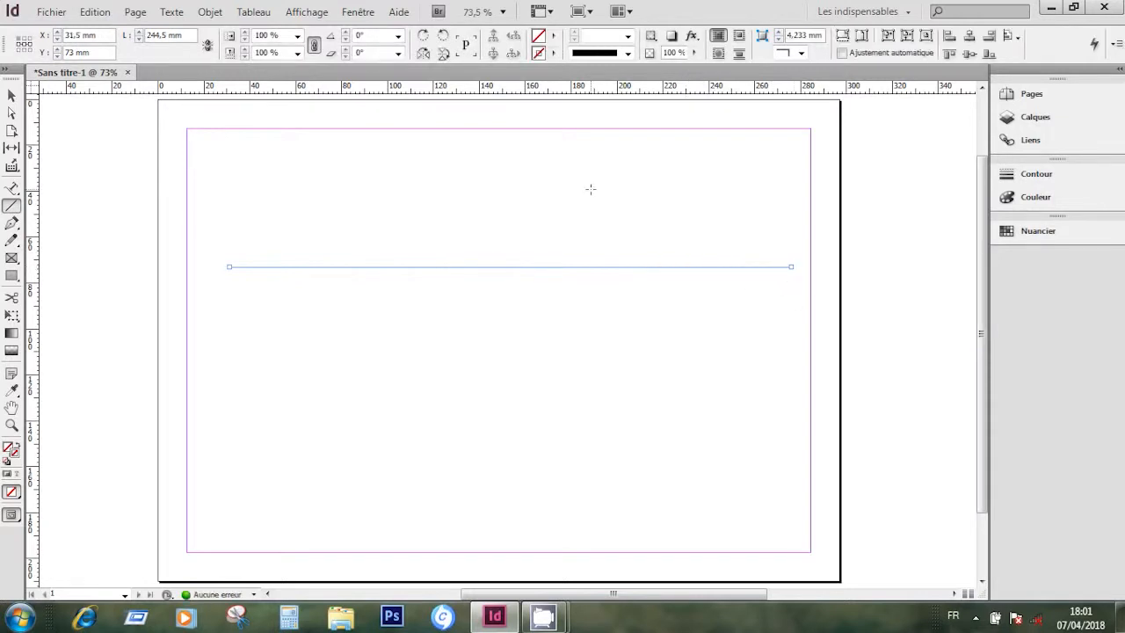
pyautogui.click(12, 94)
pyautogui.press('Delete')
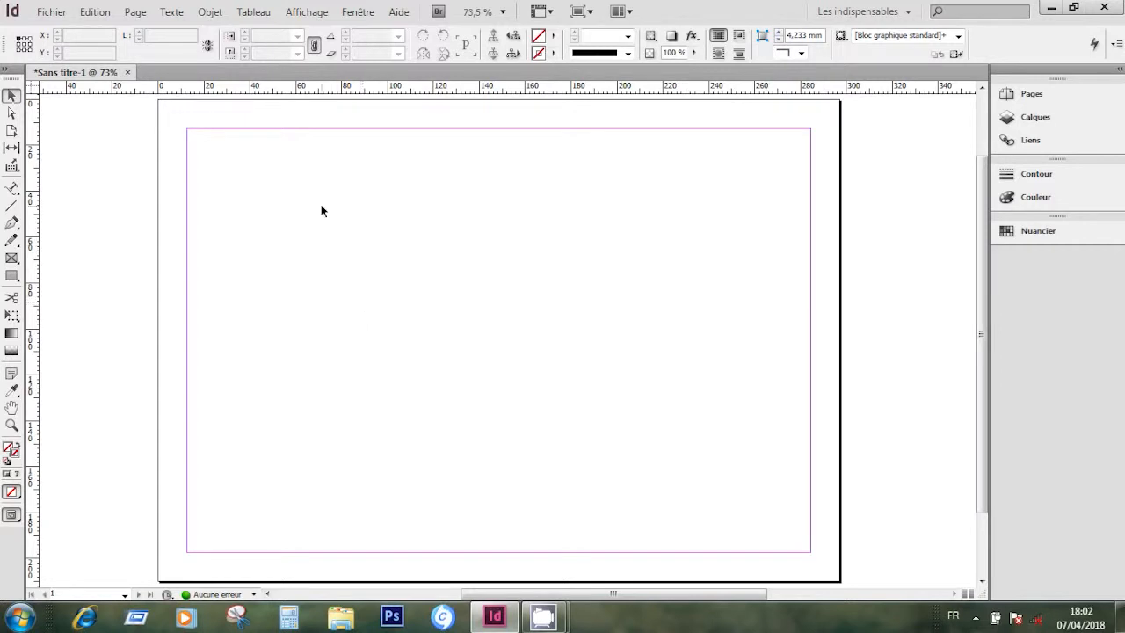
# - Select the horizontal line and give it a [Noir] stroke
pyautogui.moveTo(364, 196); pyautogui.dragTo(489, 434)
pyautogui.click(553, 54)
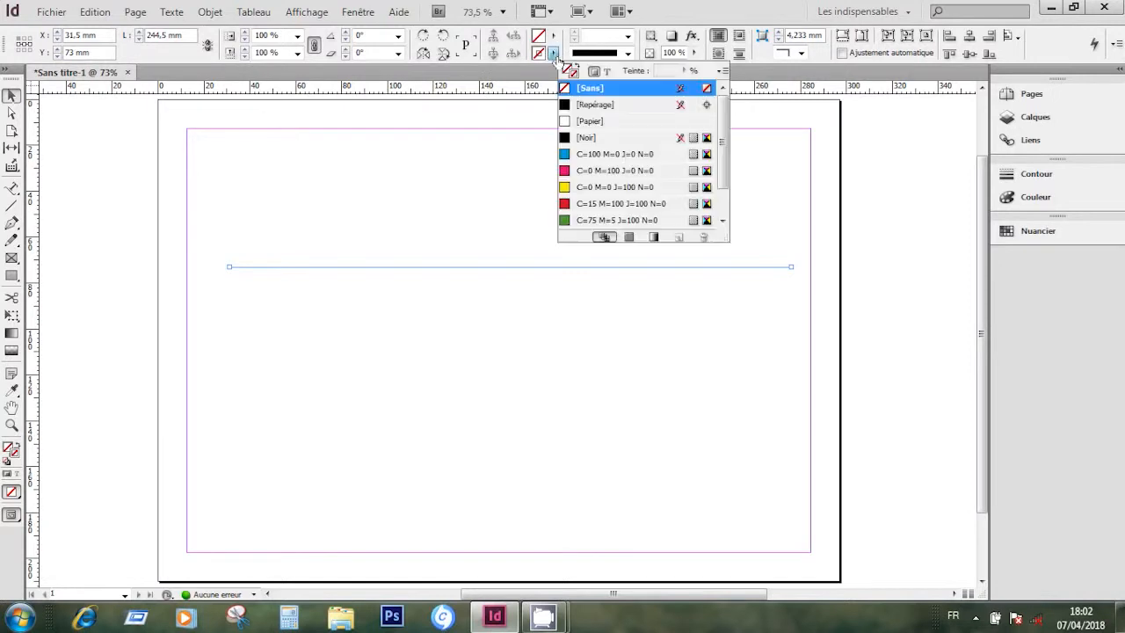
pyautogui.click(588, 137)
pyautogui.click(675, 14)
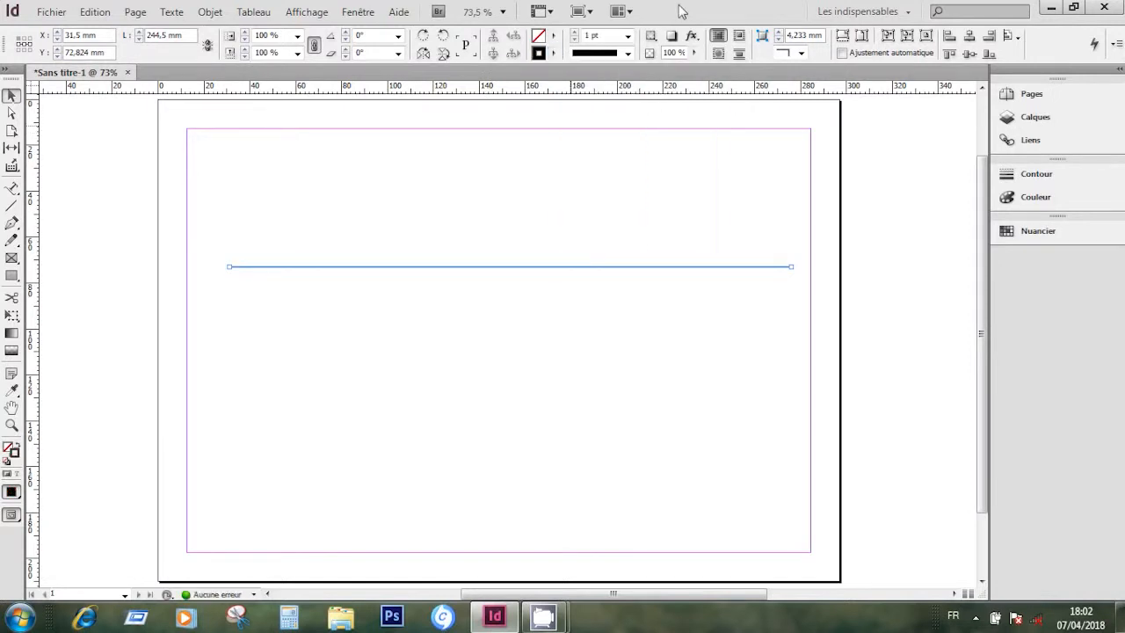
# - Delete the horizontal line from the page
pyautogui.click(573, 328)
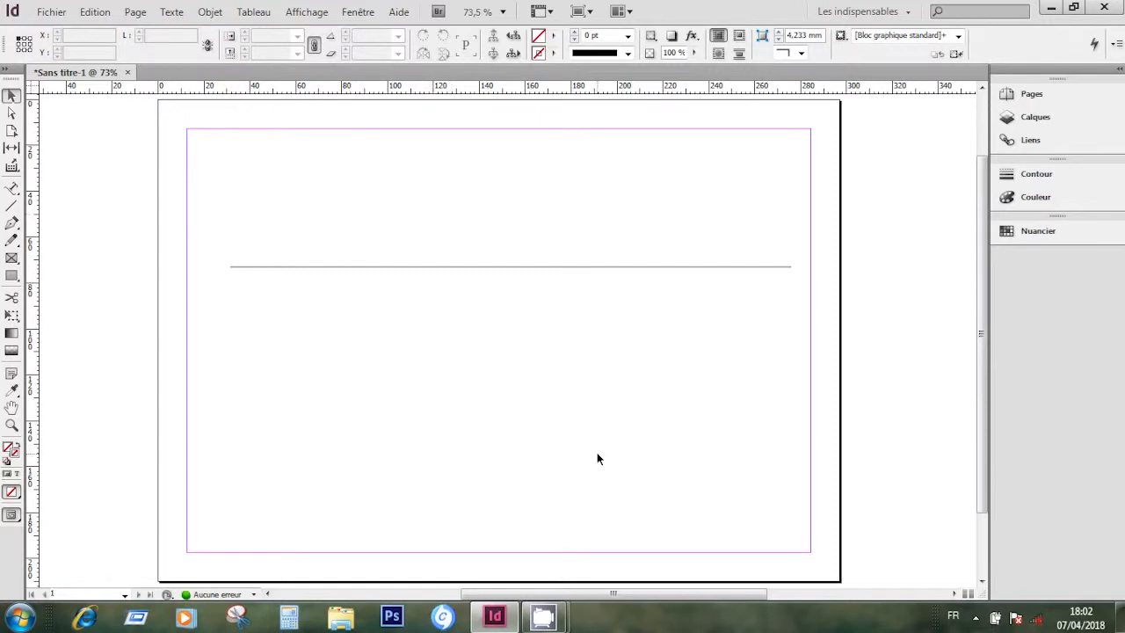
pyautogui.moveTo(452, 171); pyautogui.dragTo(536, 370)
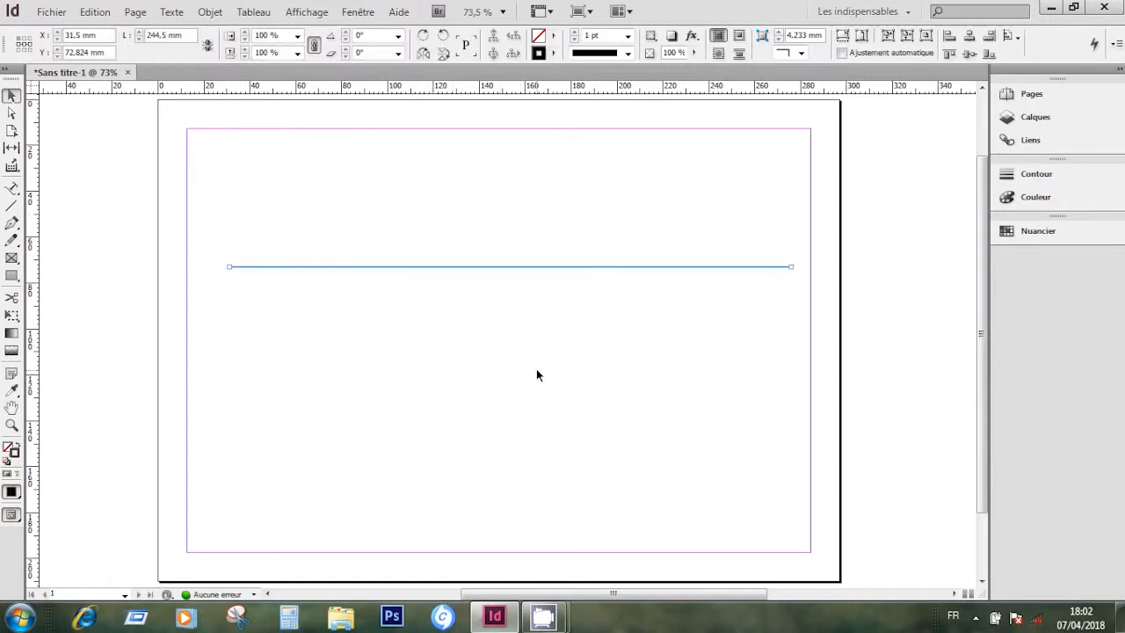
pyautogui.click(536, 368)
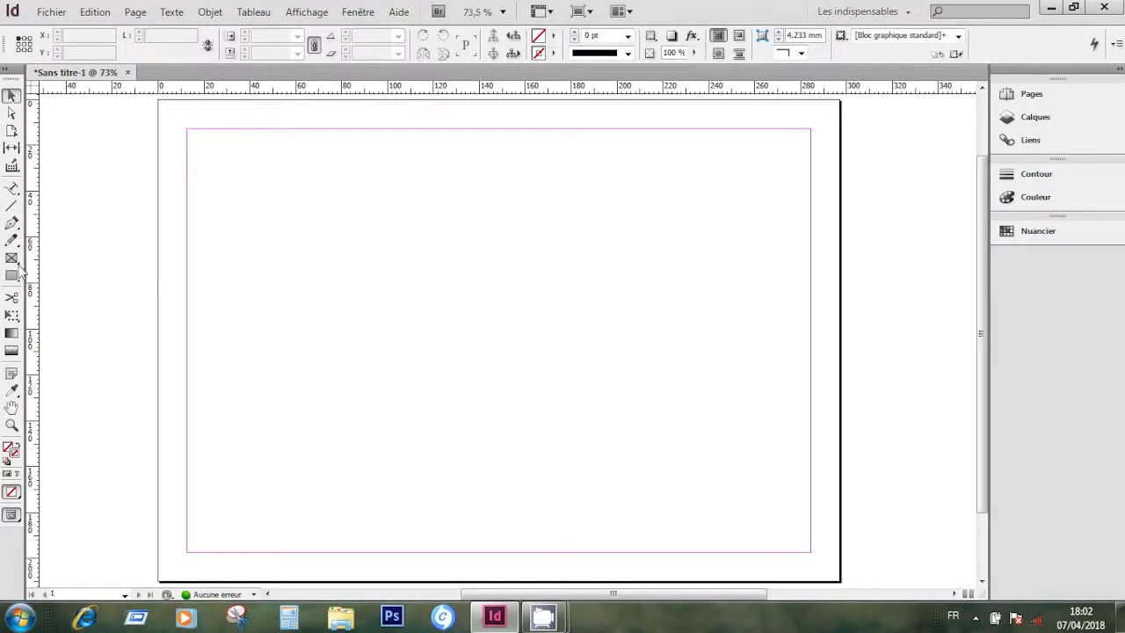
# - Draw a text frame about 258 by 159.5 mm inside the margins with the Outil Texte and set its language to Français
pyautogui.click(11, 188)
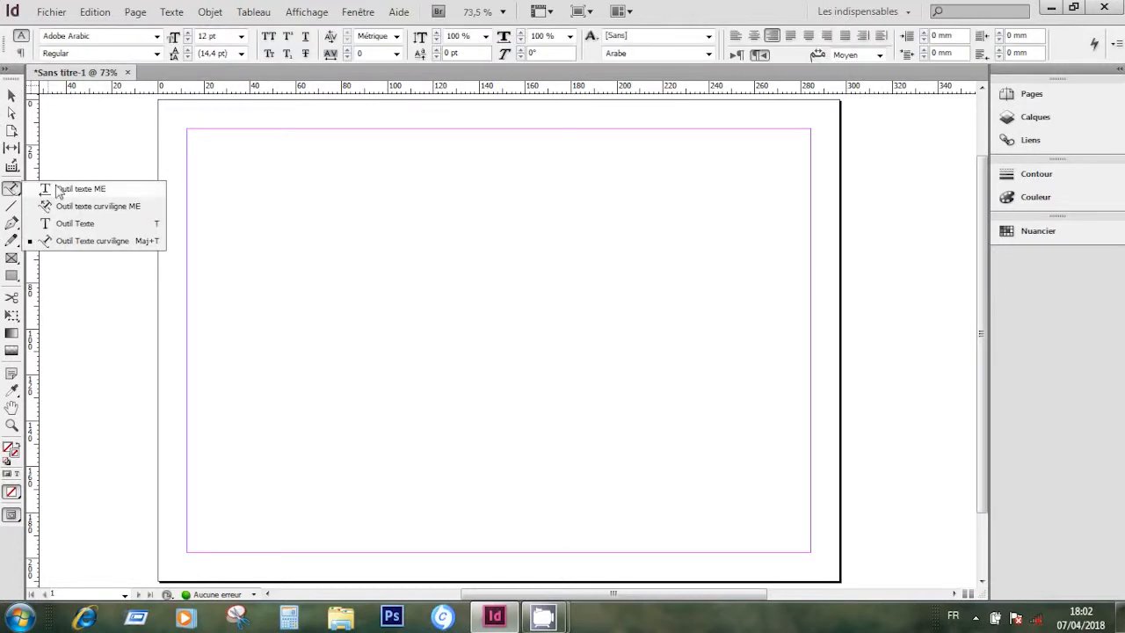
pyautogui.click(88, 225)
pyautogui.moveTo(205, 160); pyautogui.dragTo(798, 526)
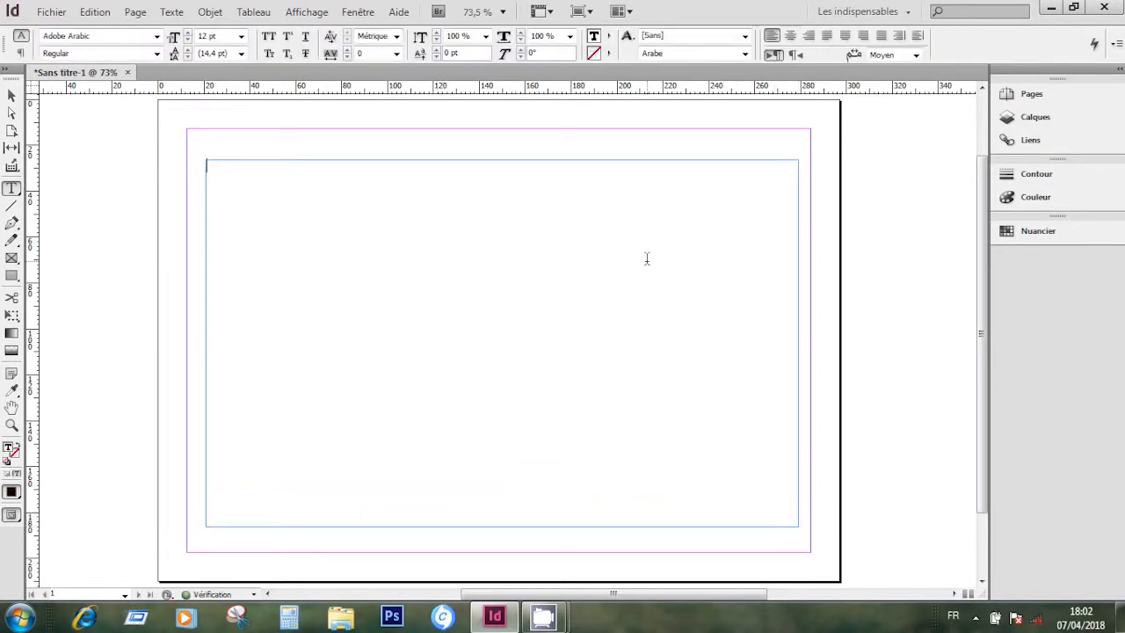
pyautogui.click(744, 55)
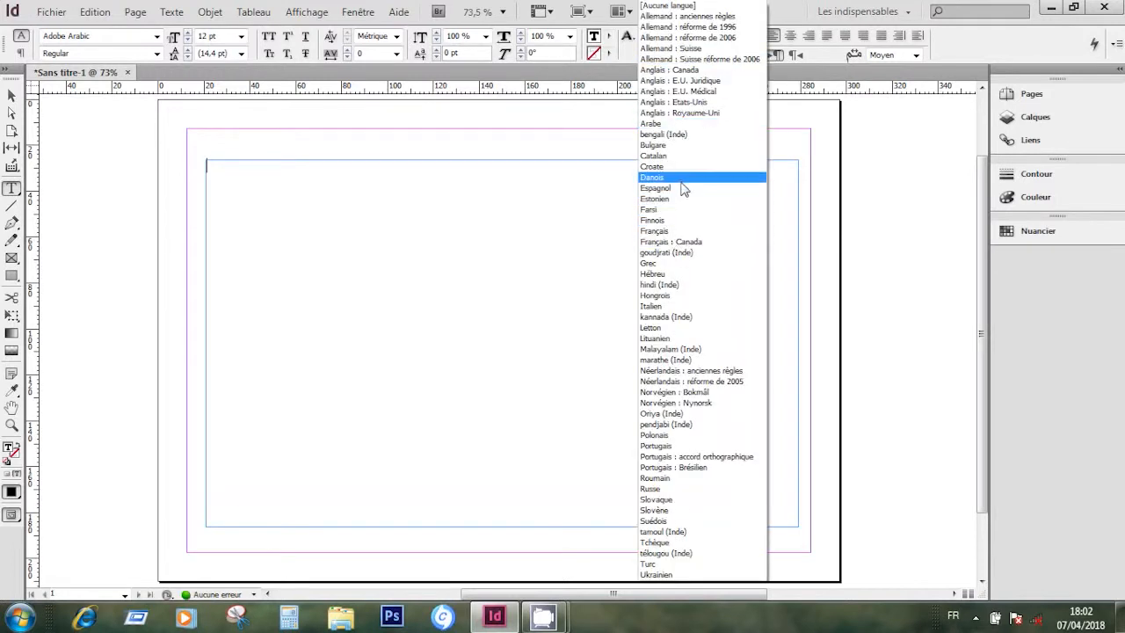
pyautogui.click(672, 231)
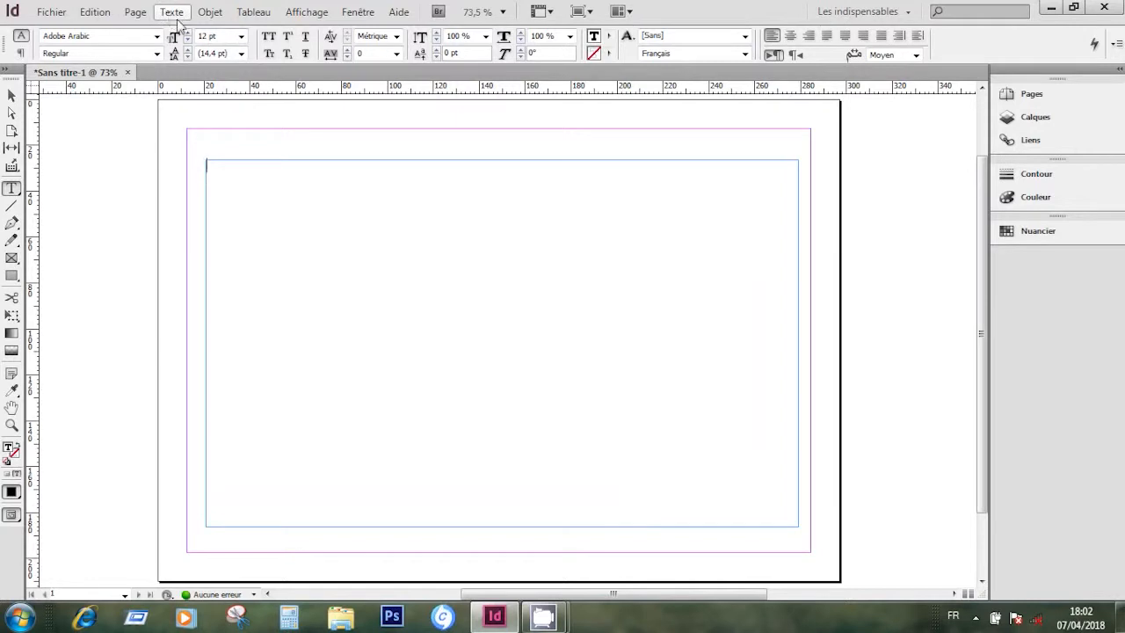
# - Set the text size to 15 pt and fill the frame with placeholder text
pyautogui.click(187, 32)
pyautogui.click(188, 33)
pyautogui.click(187, 33)
pyautogui.click(187, 32)
pyautogui.click(187, 33)
pyautogui.click(187, 38)
pyautogui.click(172, 11)
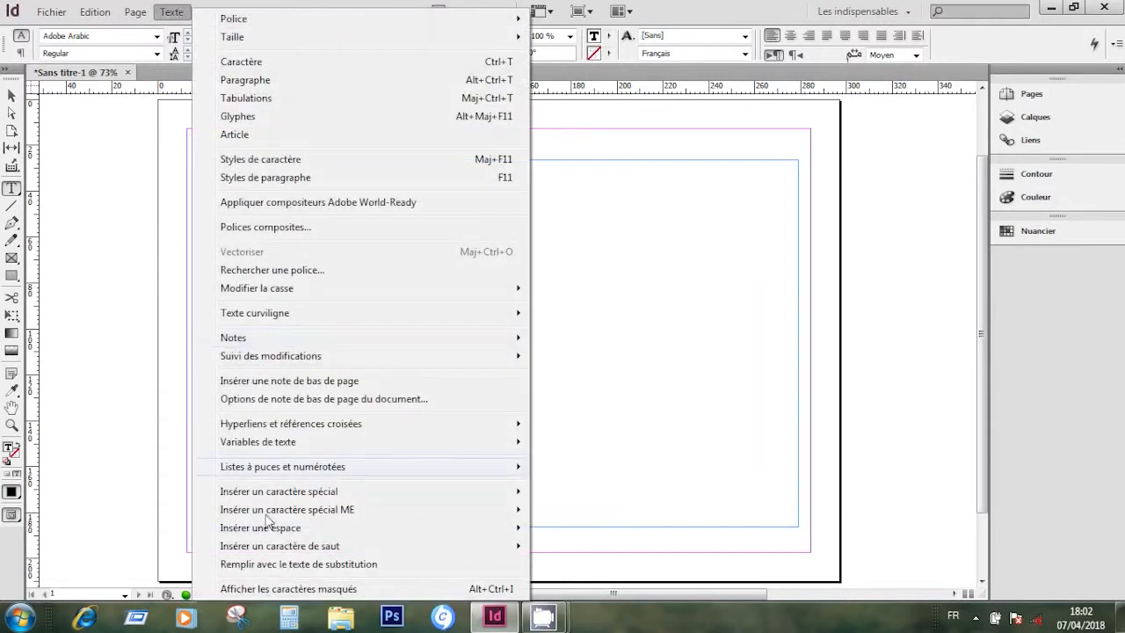
pyautogui.click(295, 563)
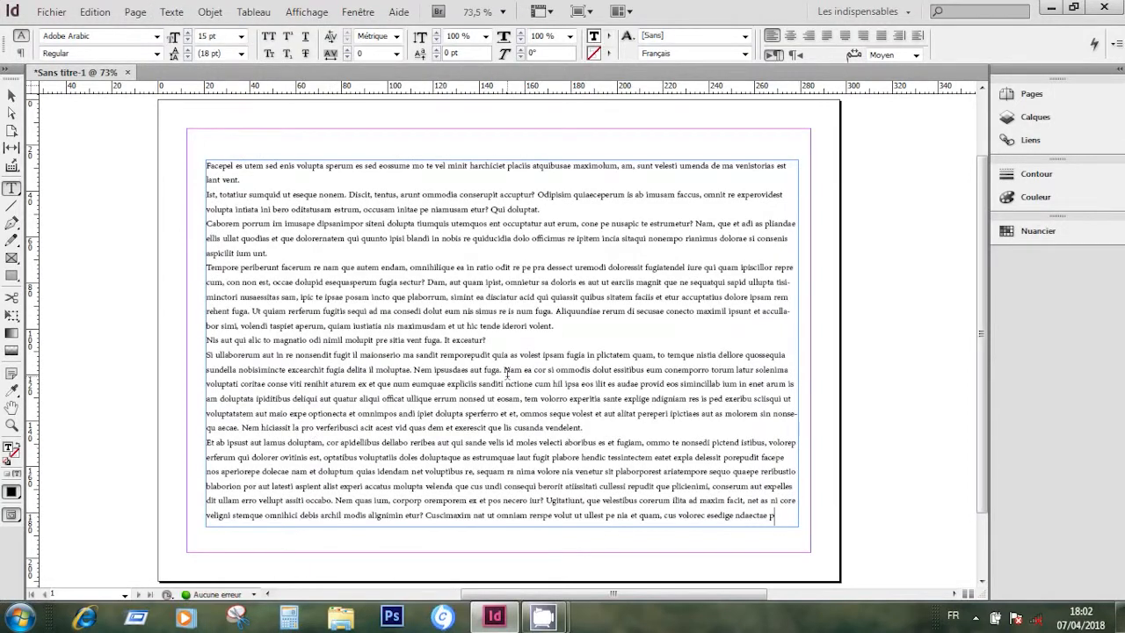
# - Split the text frame into 3 columns in the text frame options with the preview (Aperçu) enabled
pyautogui.press('Escape')
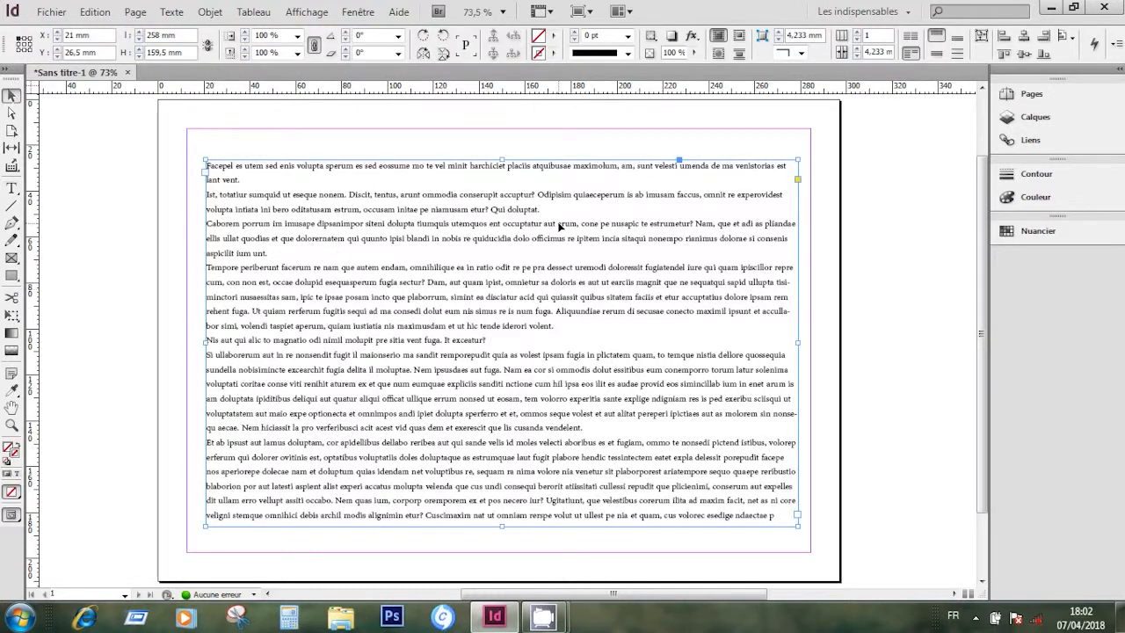
pyautogui.click(211, 12)
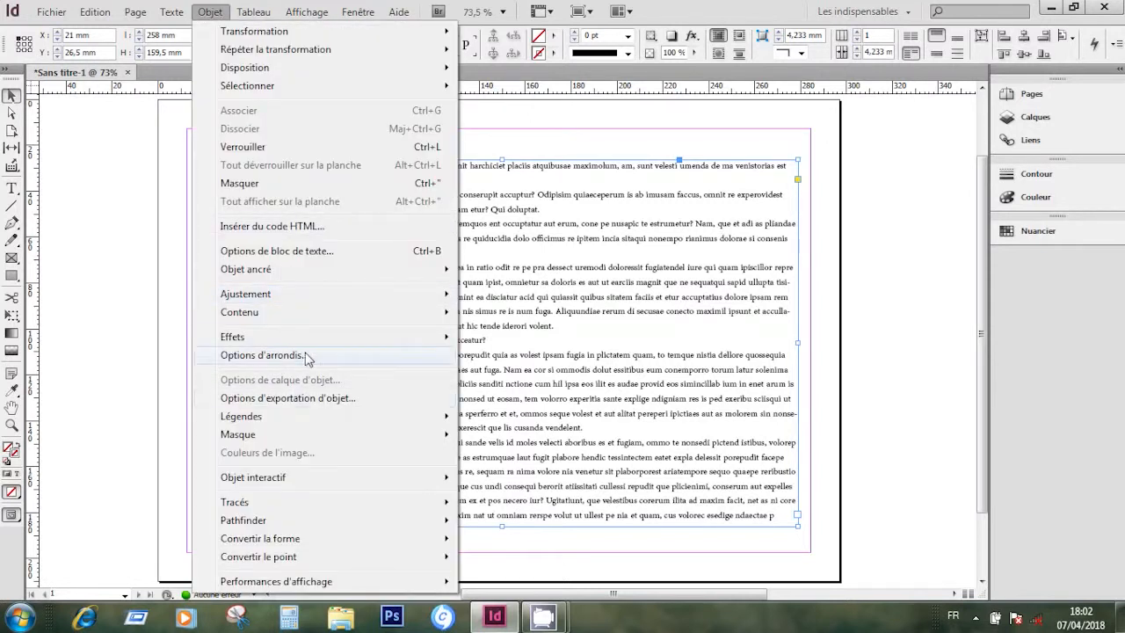
pyautogui.click(310, 253)
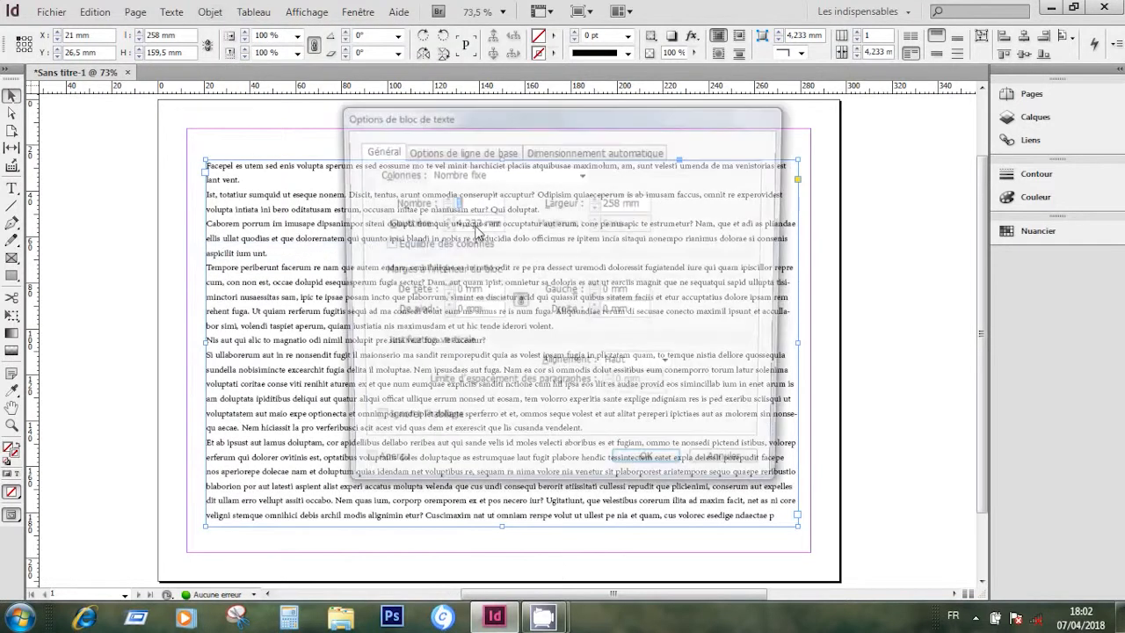
pyautogui.moveTo(594, 127); pyautogui.dragTo(681, 115)
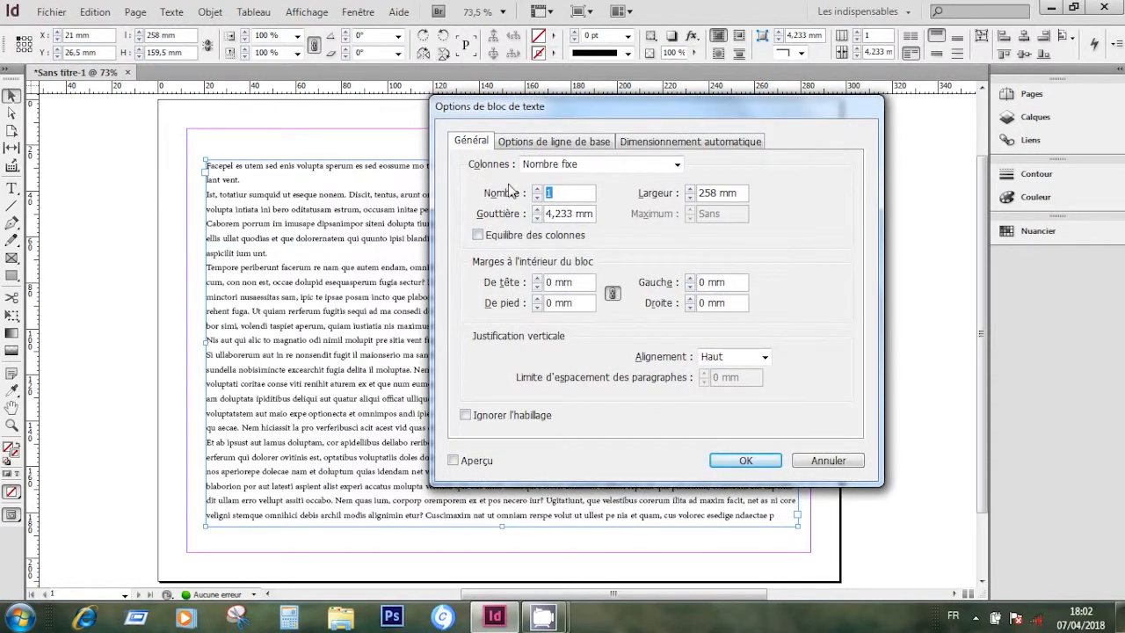
pyautogui.click(453, 460)
pyautogui.moveTo(647, 100); pyautogui.dragTo(753, 64)
pyautogui.click(644, 153)
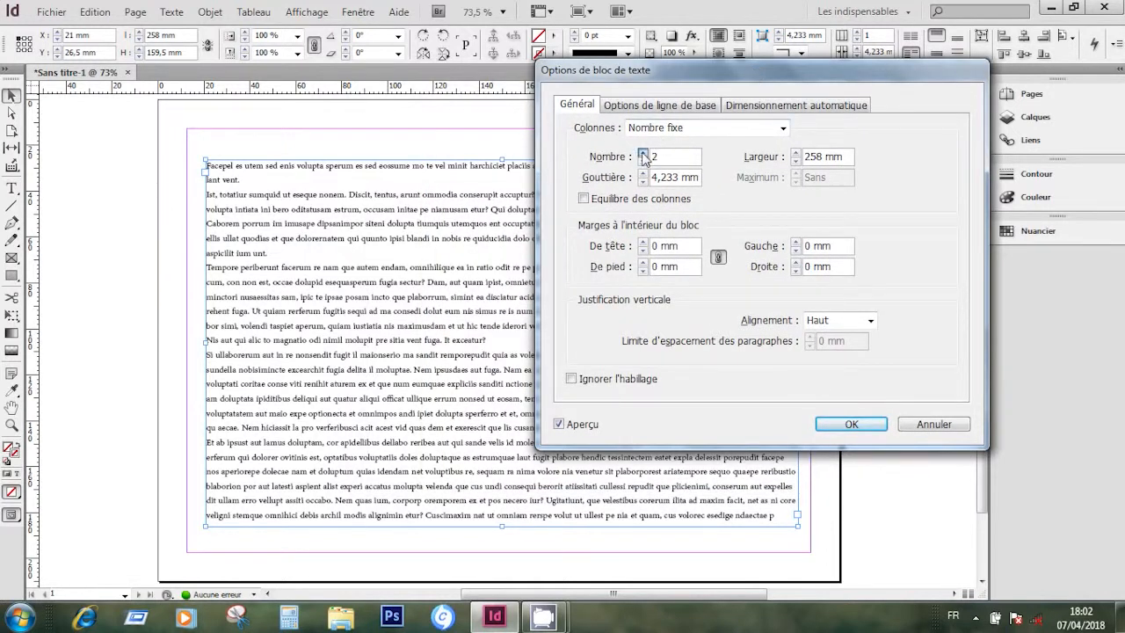
pyautogui.click(643, 153)
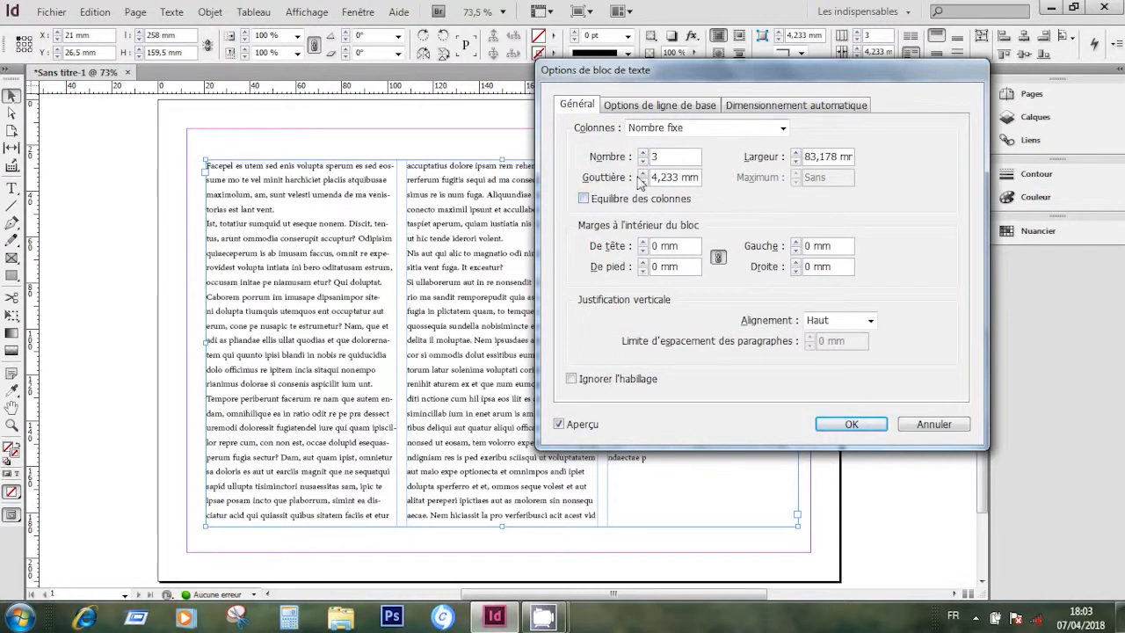
# - Set the gutter between the text frame's columns to 7 mm
pyautogui.moveTo(715, 86); pyautogui.dragTo(897, 95)
pyautogui.click(829, 184)
pyautogui.click(829, 183)
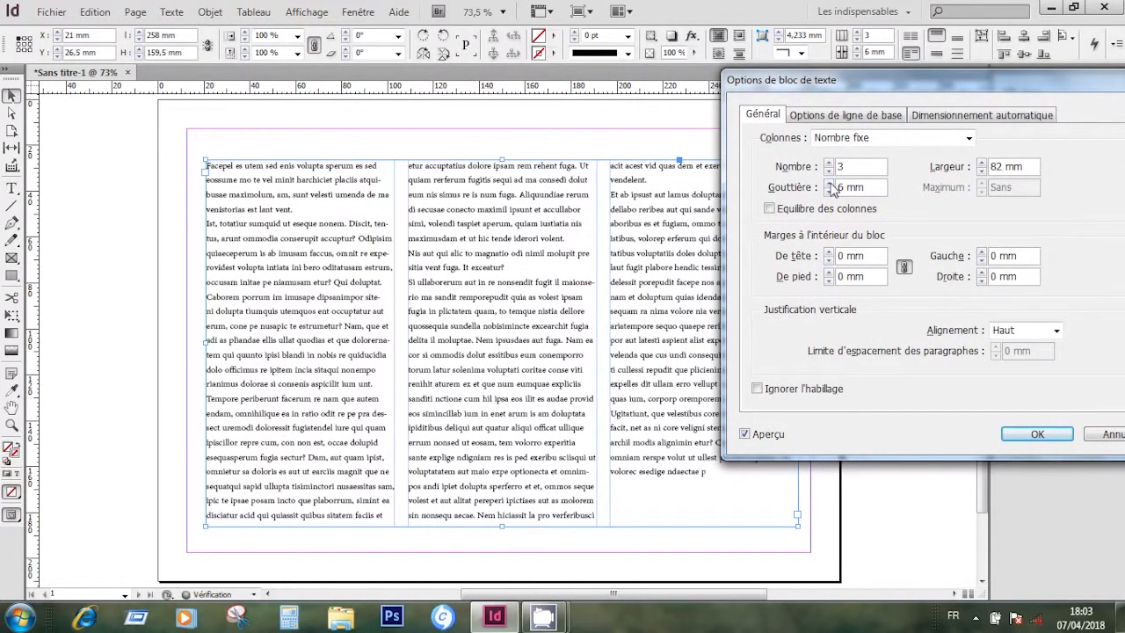
pyautogui.click(828, 183)
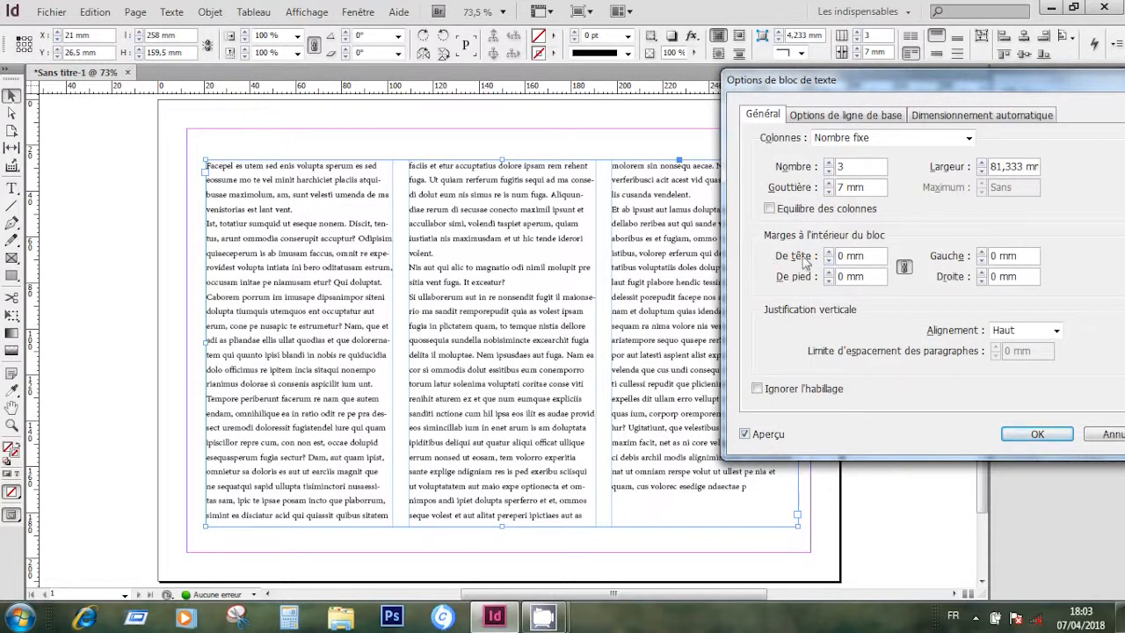
# - Apply the text frame options, deselect the three-column frame and preview the page without guides or frame edges
pyautogui.click(1037, 436)
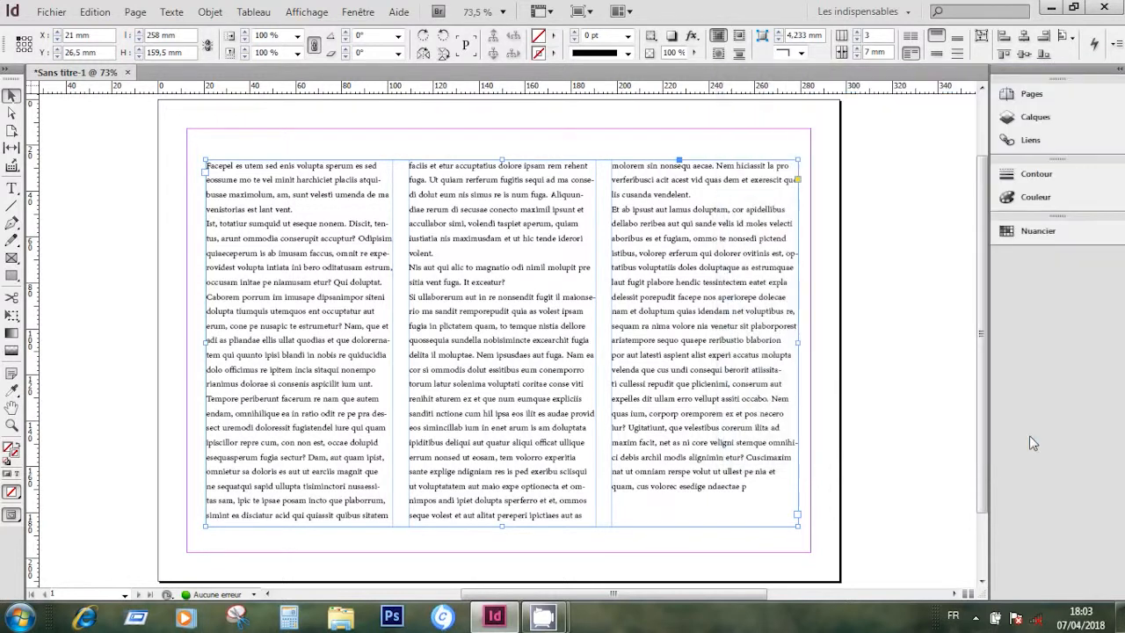
pyautogui.click(817, 159)
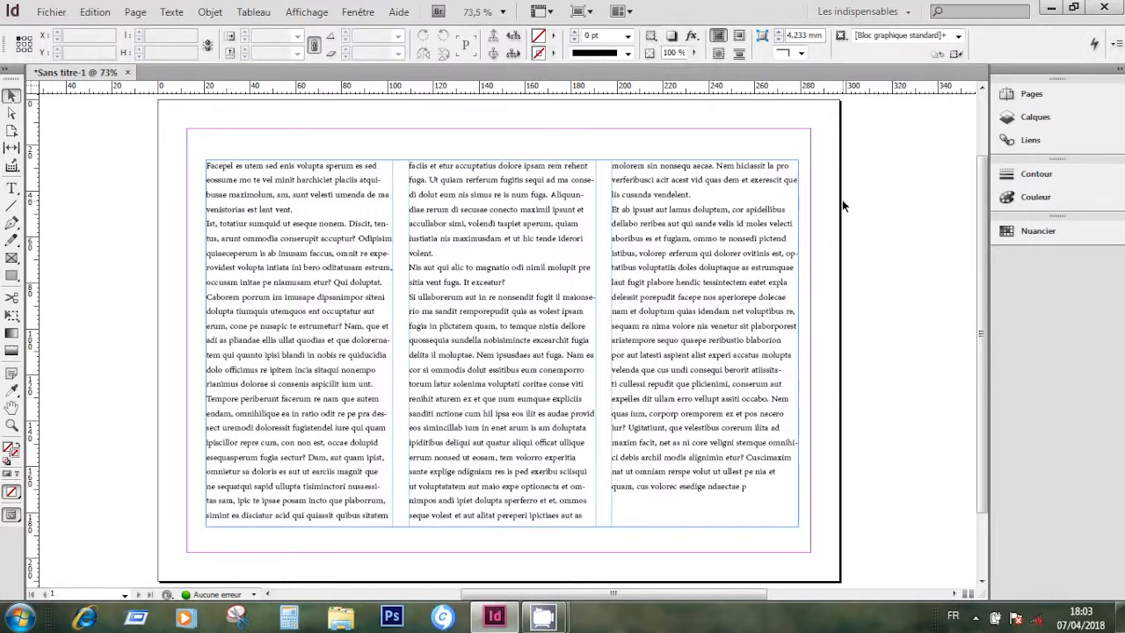
pyautogui.press('w')
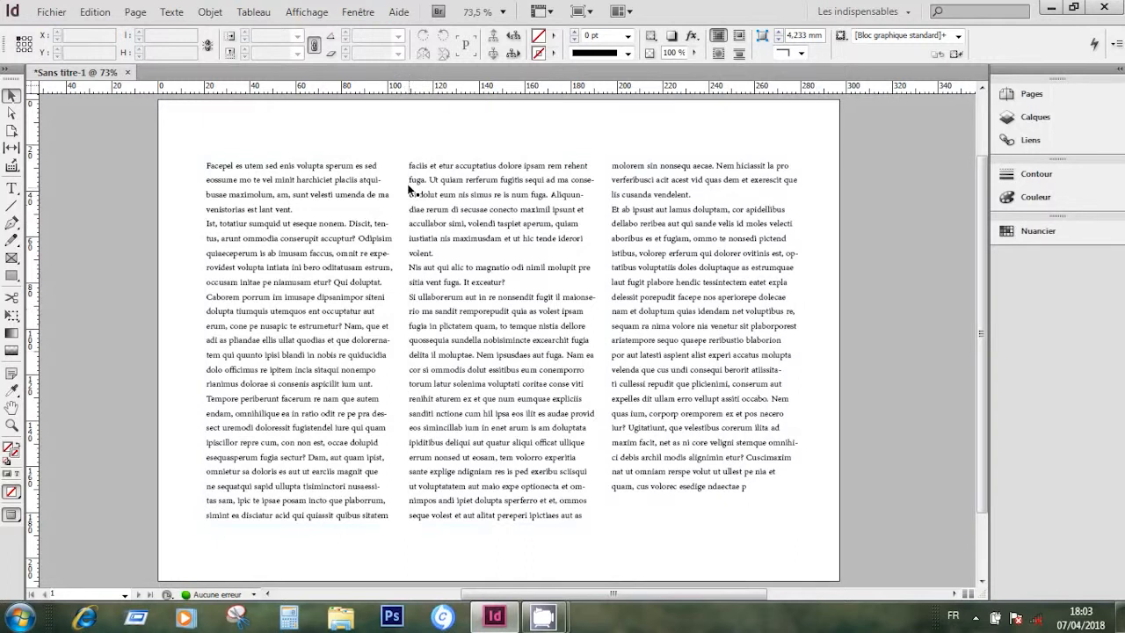
pyautogui.press('w')
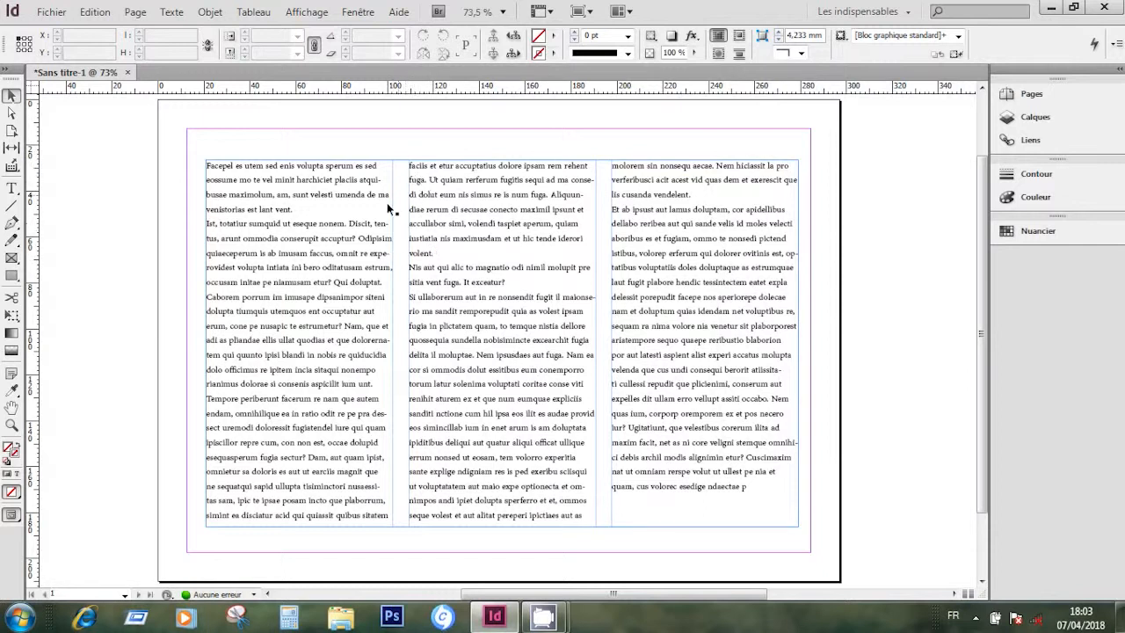
# - Draw a vertical line about 159.5 mm long in the gutter between the first and second columns, with a [Noir] stroke
pyautogui.click(12, 207)
pyautogui.moveTo(401, 162); pyautogui.dragTo(397, 533)
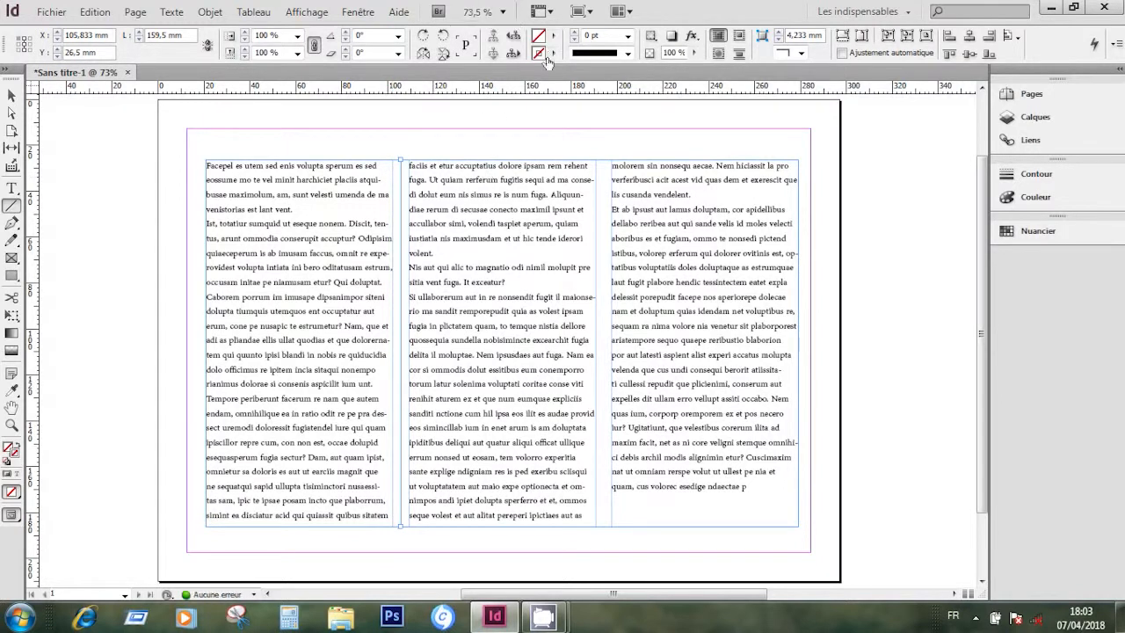
pyautogui.click(554, 55)
pyautogui.click(567, 140)
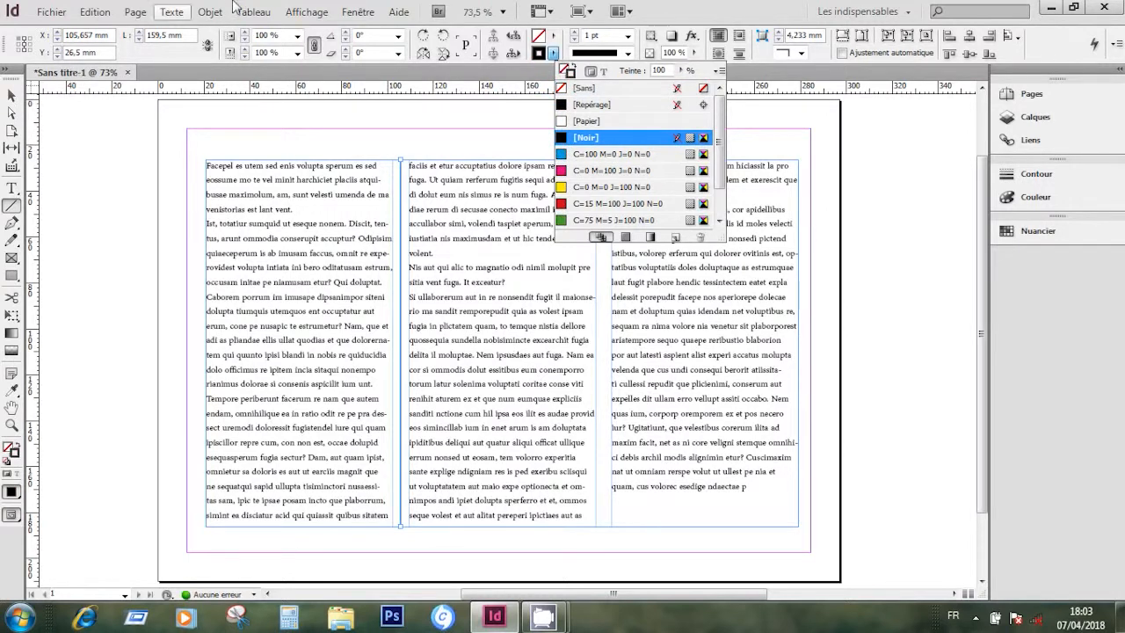
pyautogui.click(701, 12)
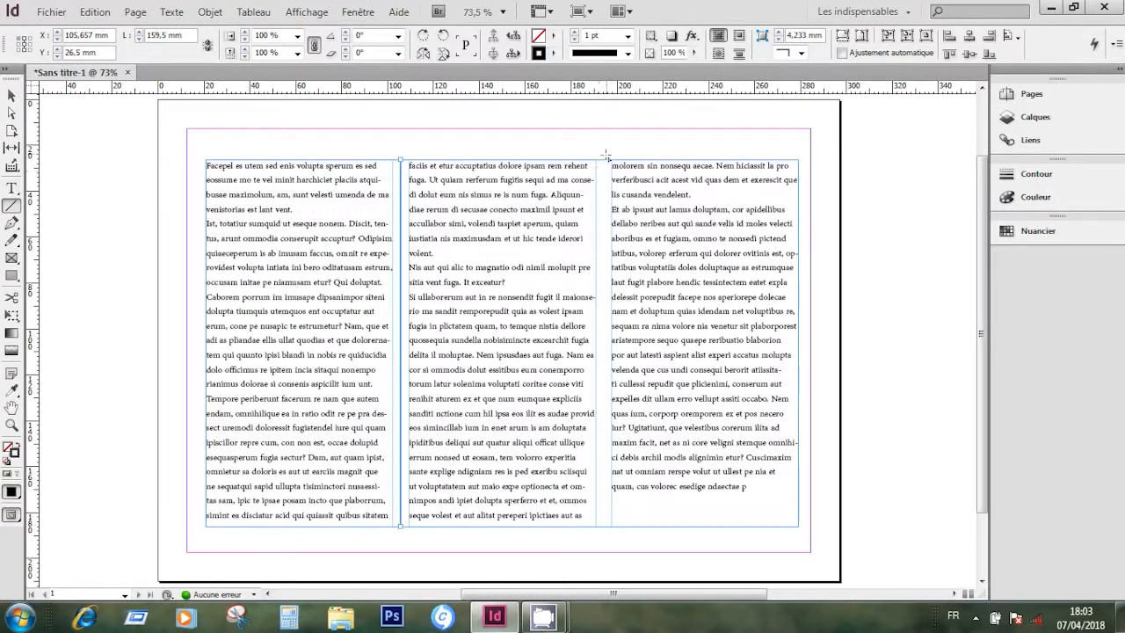
# - Draw a vertical line about 159.5 mm long in the gutter between the second and third columns and give it a [Noir] stroke
pyautogui.moveTo(605, 164); pyautogui.dragTo(648, 527)
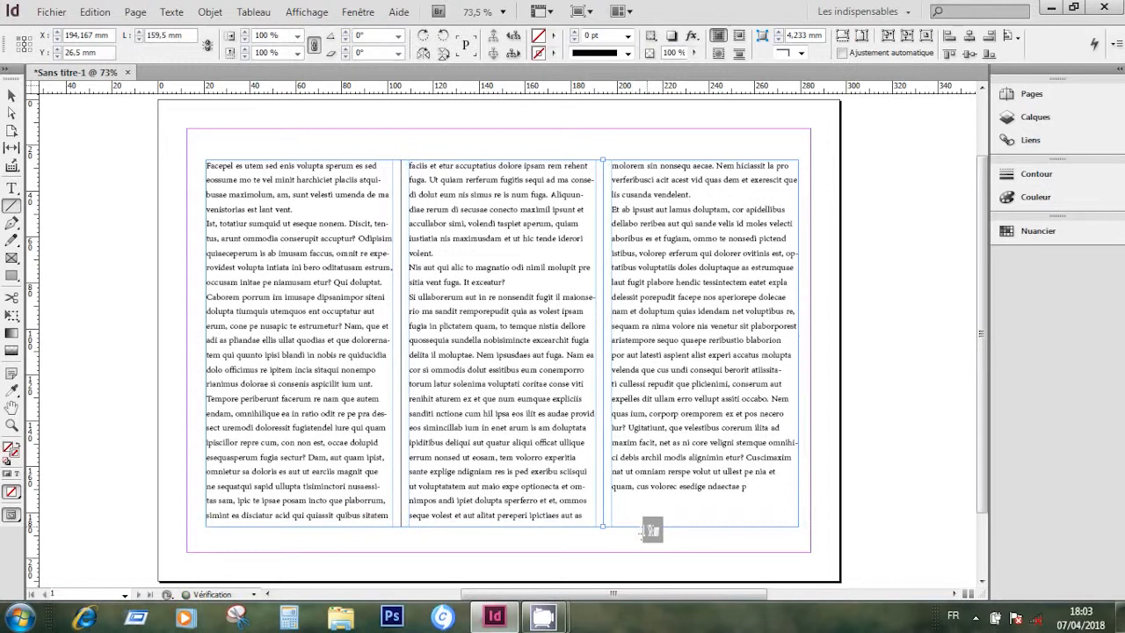
pyautogui.click(12, 96)
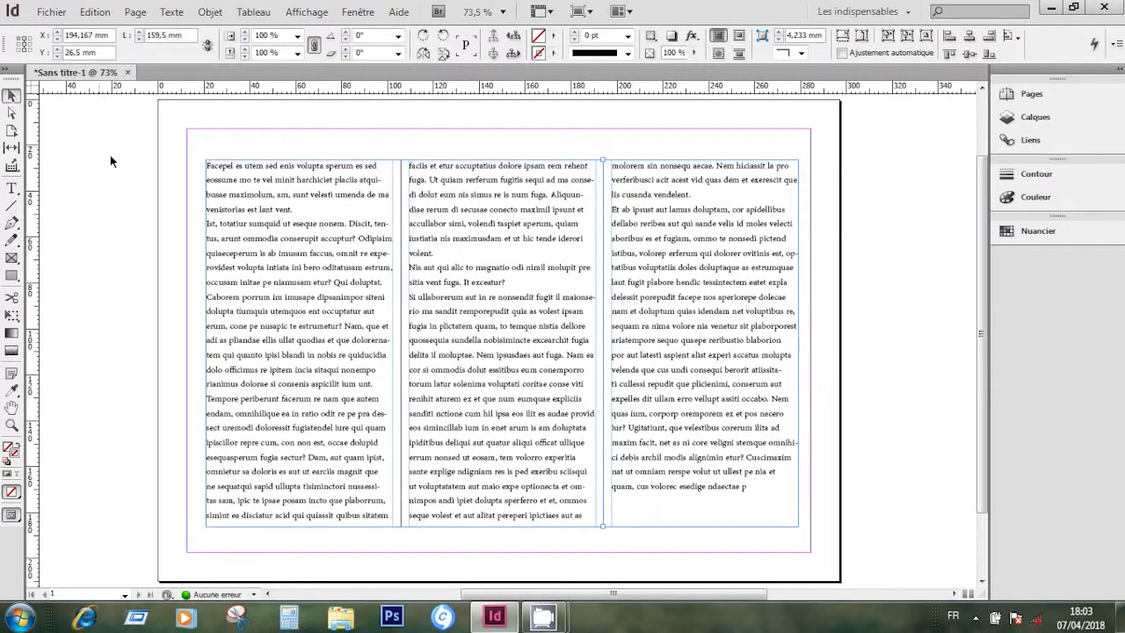
pyautogui.click(112, 157)
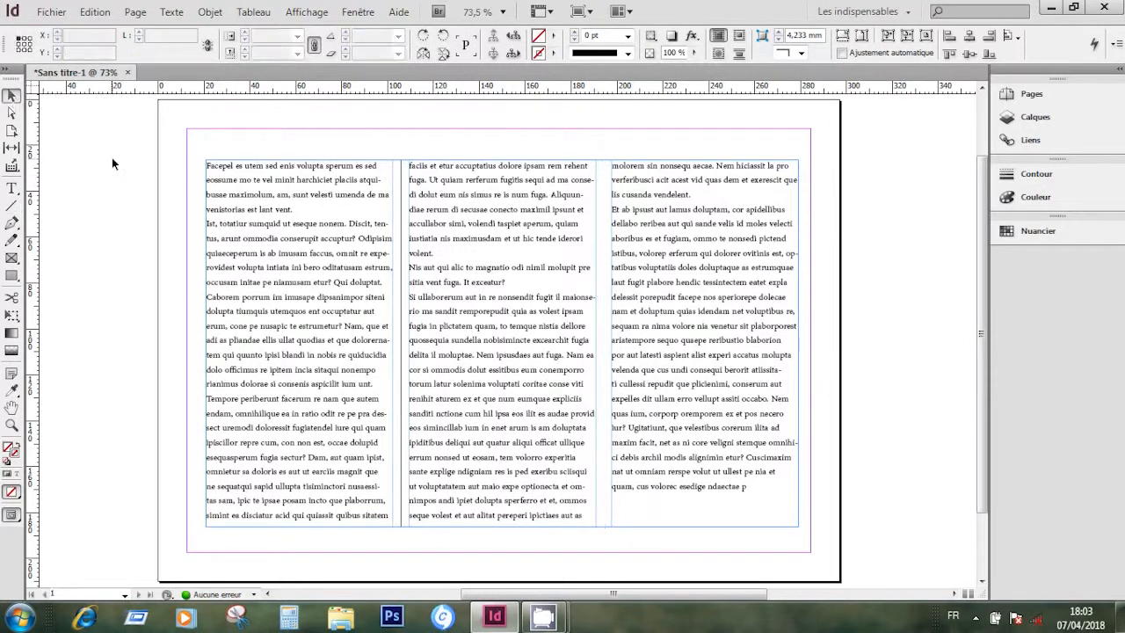
pyautogui.click(602, 221)
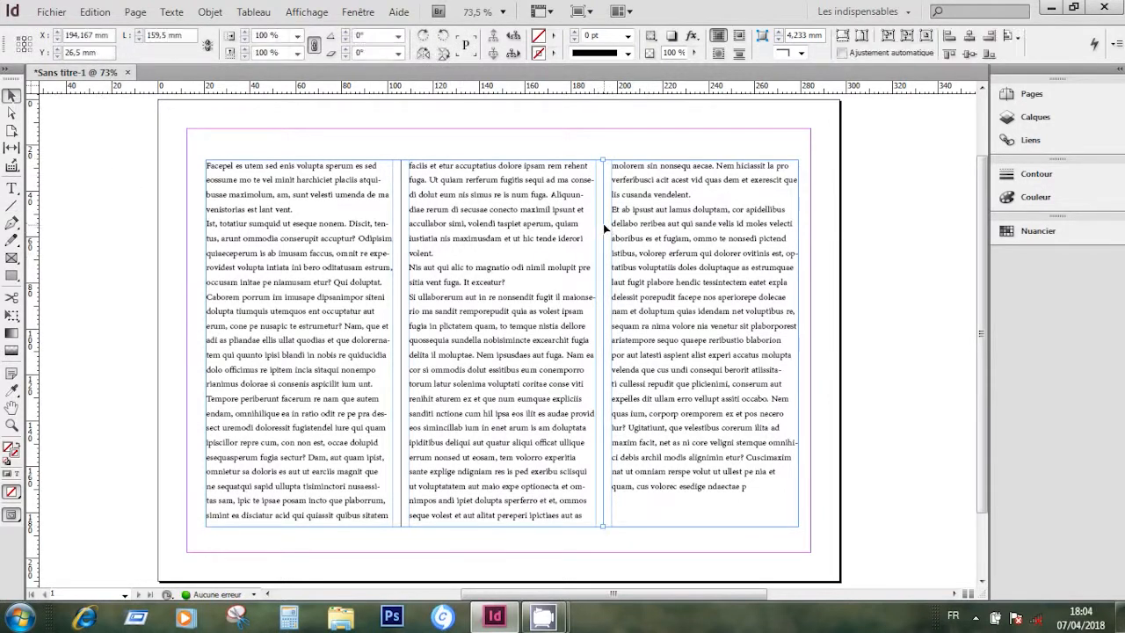
pyautogui.click(552, 54)
pyautogui.click(576, 138)
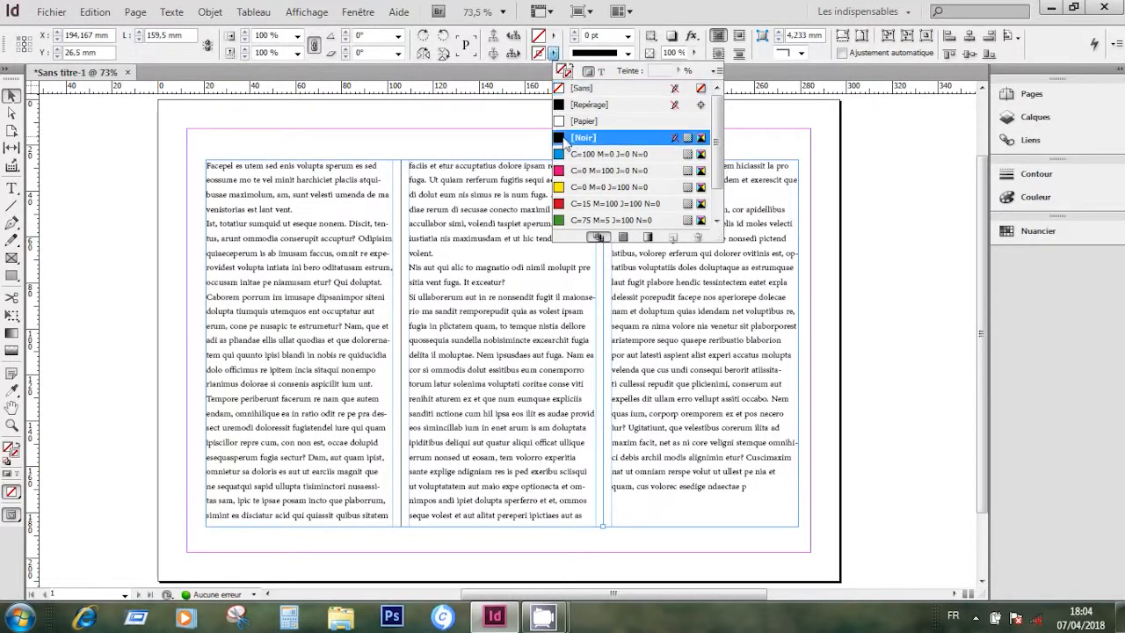
pyautogui.click(706, 21)
pyautogui.click(835, 207)
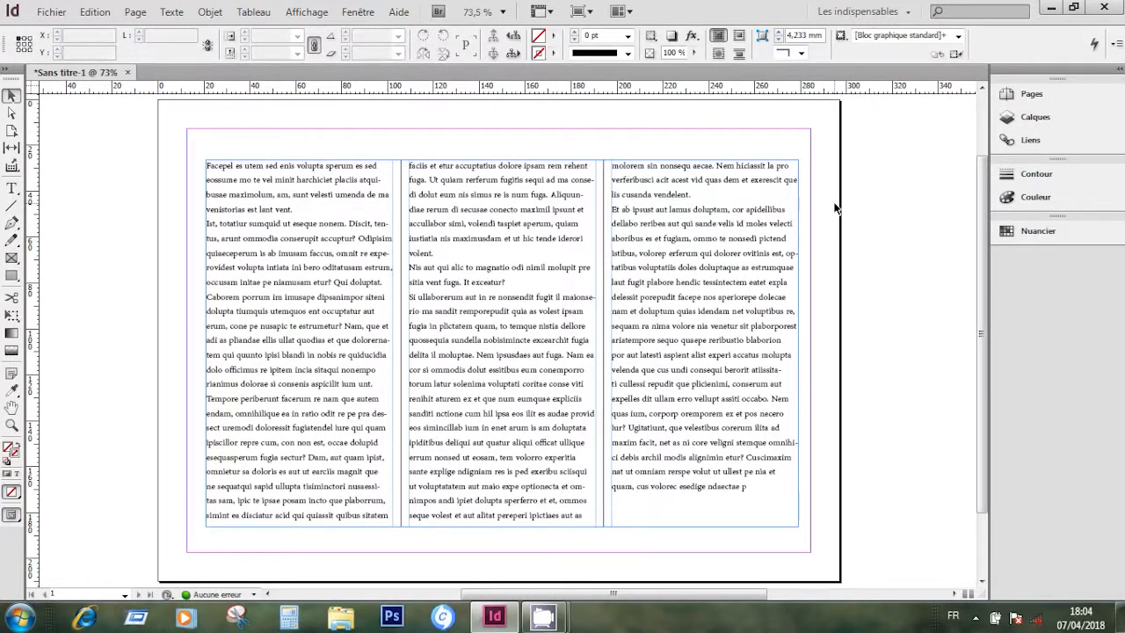
# - Preview the page without guides, then delete the three-column text frame together with both separator lines
pyautogui.press('w')
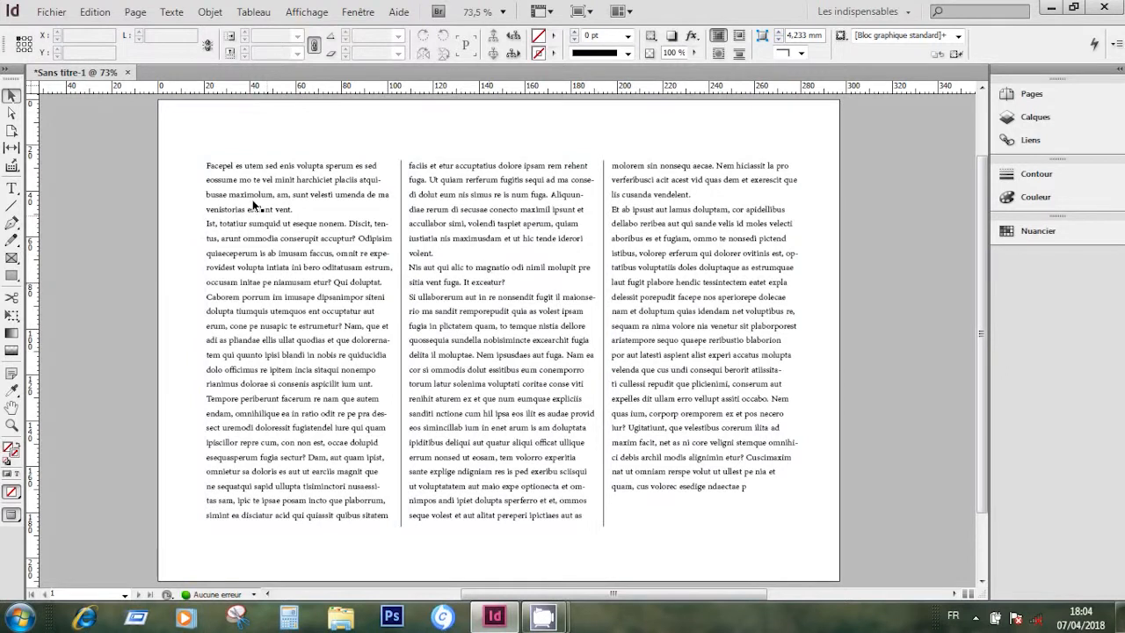
pyautogui.press('w')
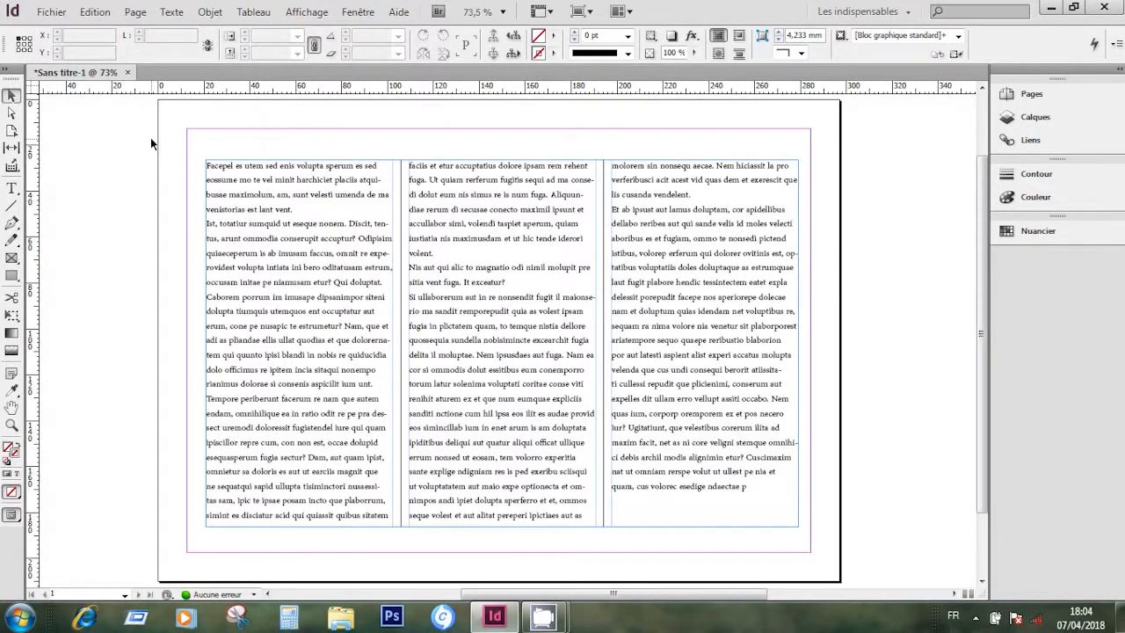
pyautogui.moveTo(166, 174); pyautogui.dragTo(820, 356)
pyautogui.press('Delete')
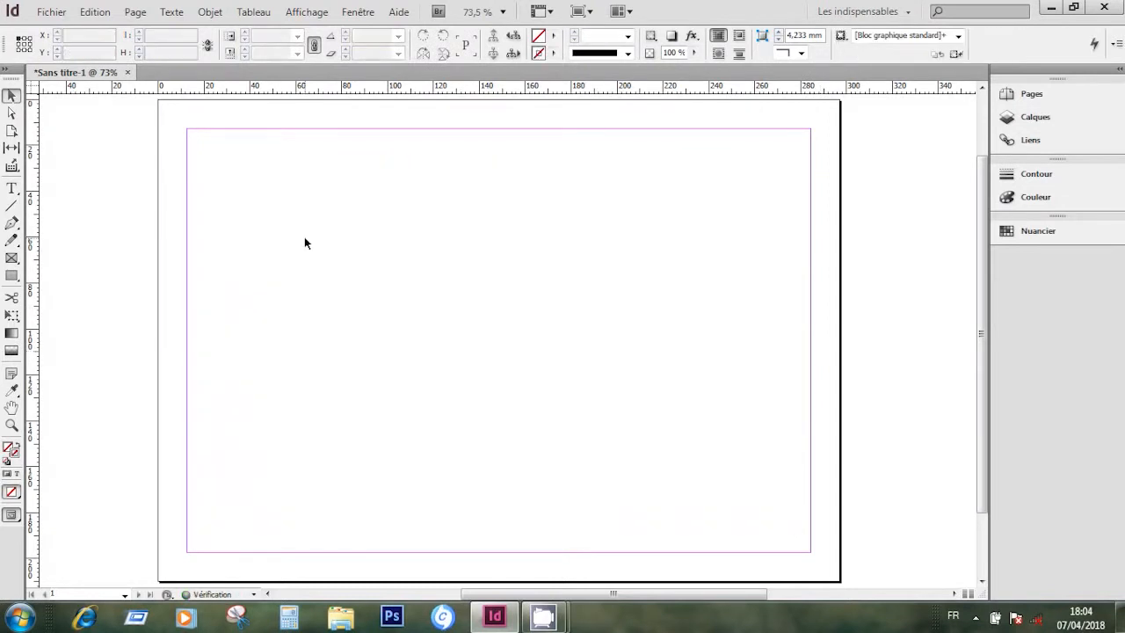
# - Draw a closed eight-point zigzag shape about 272.5 by 150.5 mm across the page with the Outil Plume
pyautogui.click(12, 224)
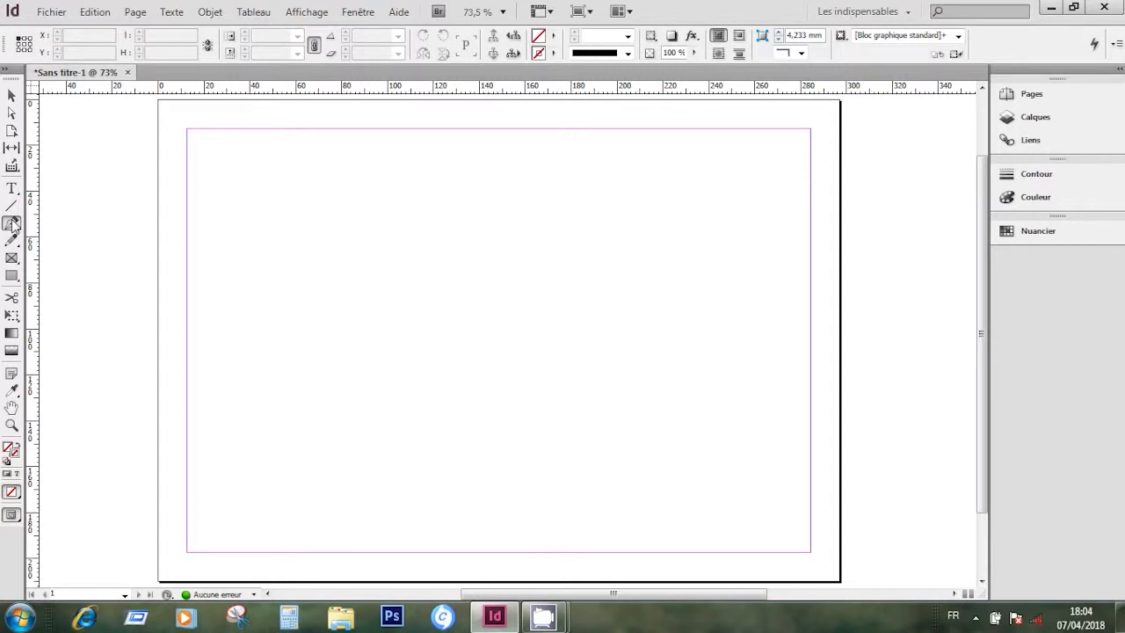
pyautogui.rightClick(12, 224)
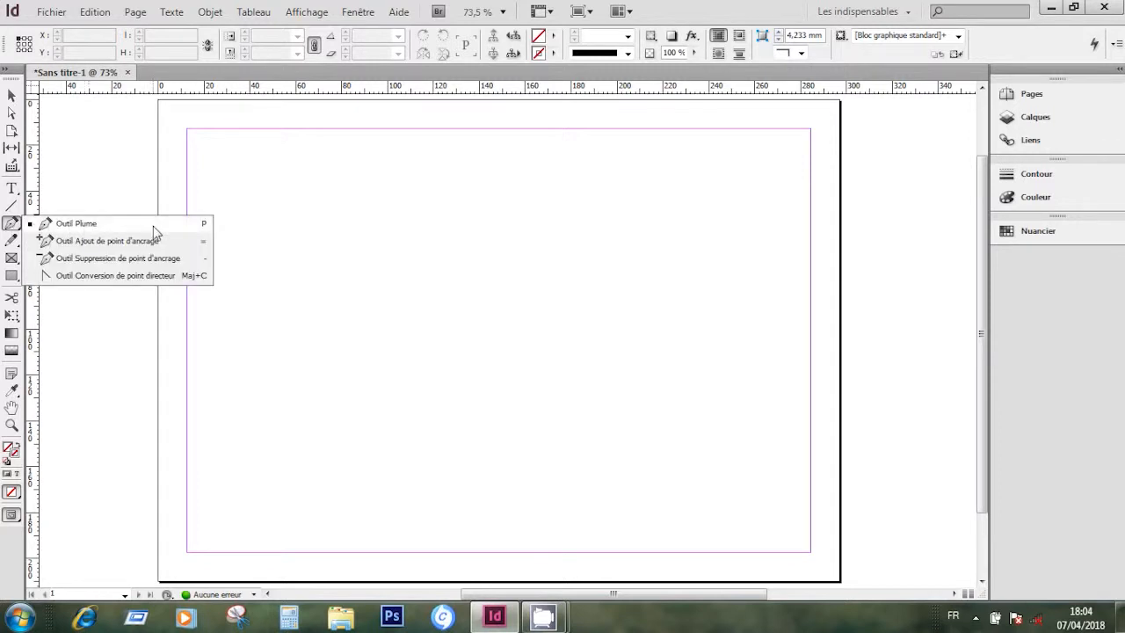
pyautogui.click(99, 225)
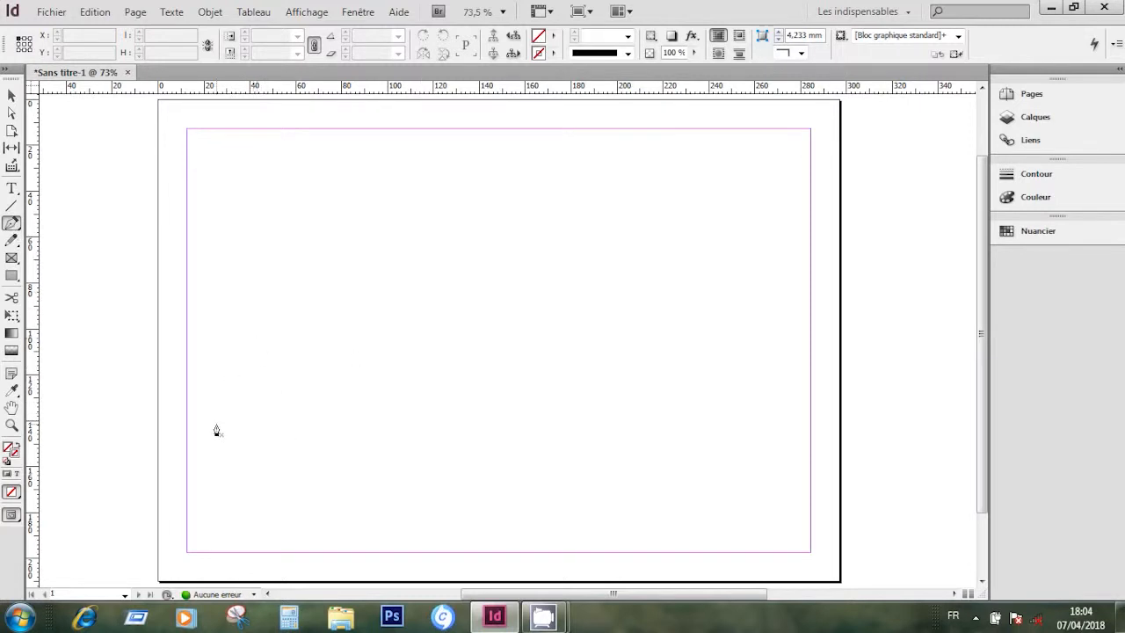
pyautogui.click(207, 496)
pyautogui.click(283, 298)
pyautogui.click(505, 456)
pyautogui.click(679, 202)
pyautogui.click(833, 439)
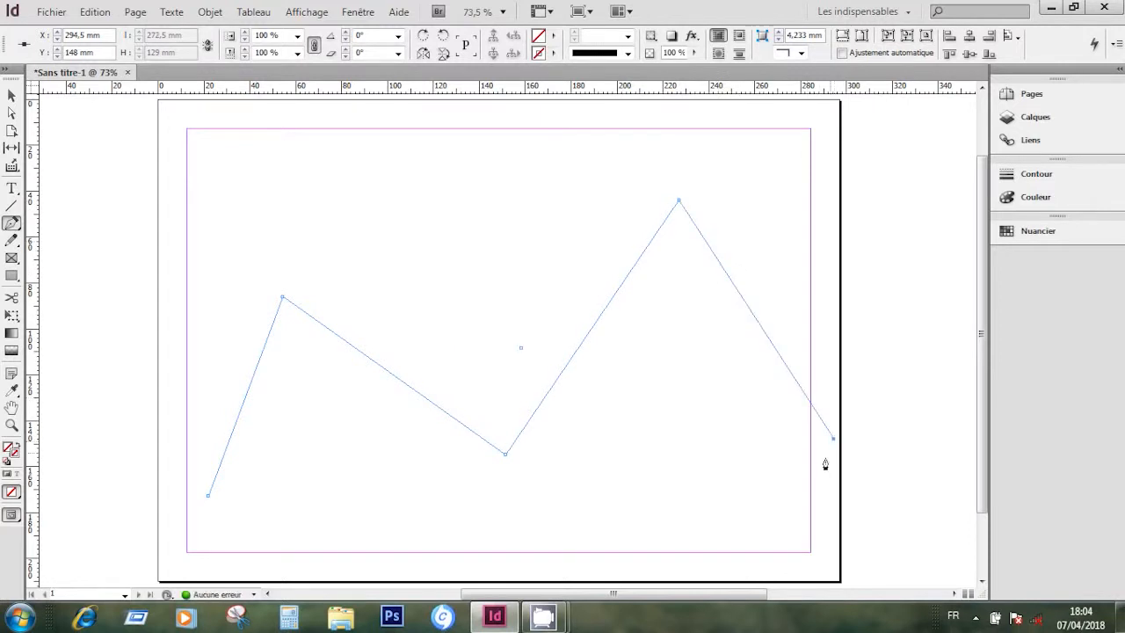
pyautogui.click(677, 356)
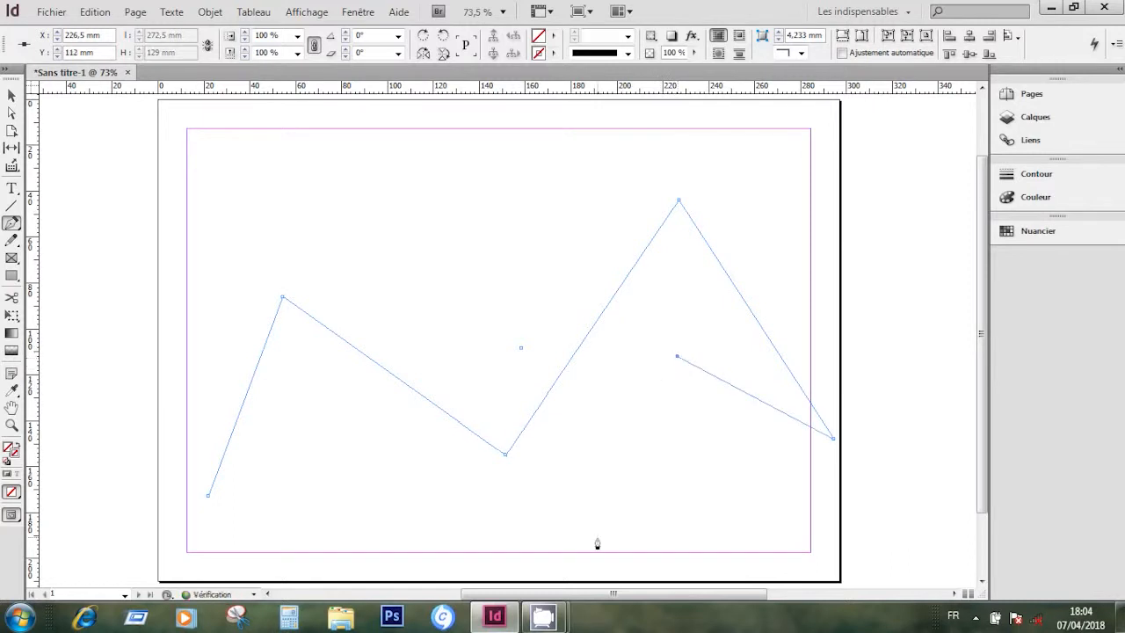
pyautogui.click(536, 545)
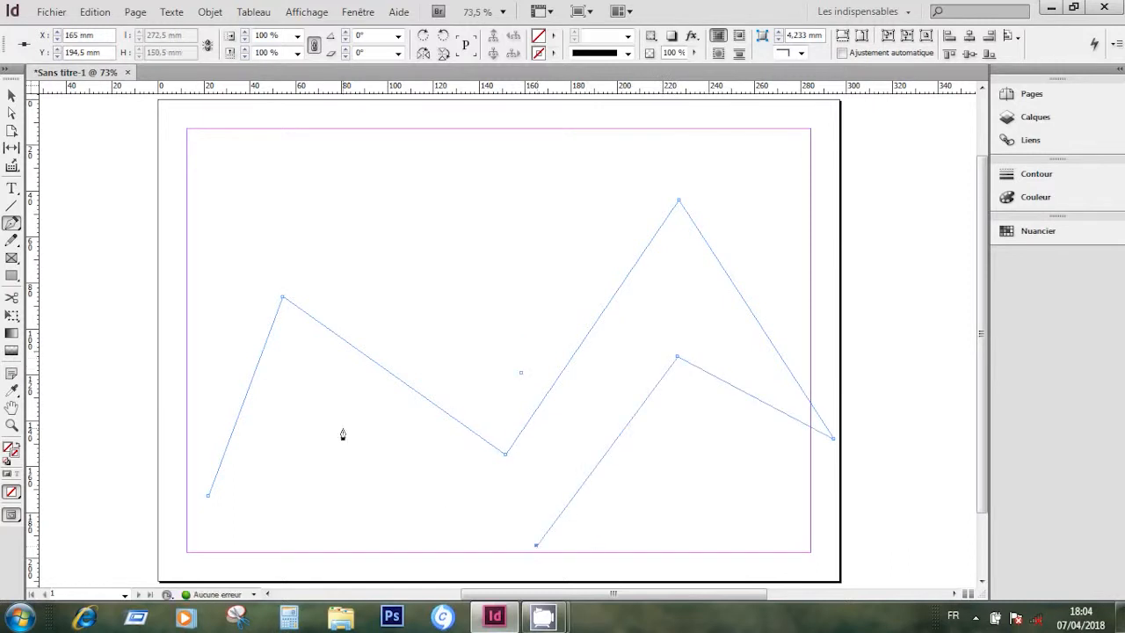
pyautogui.click(314, 384)
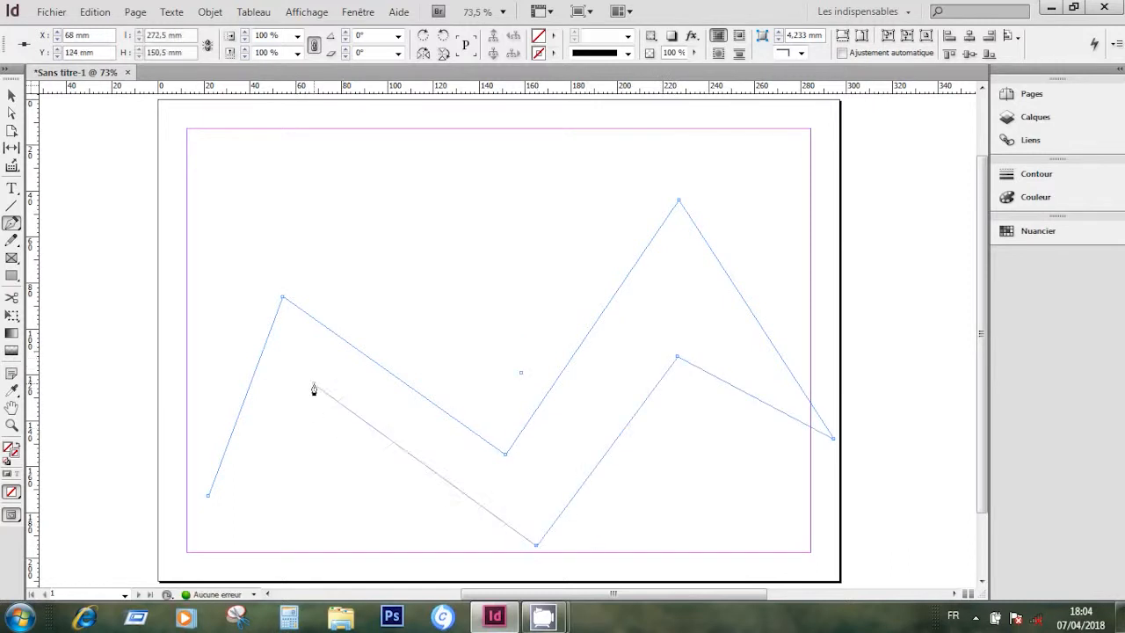
pyautogui.click(209, 497)
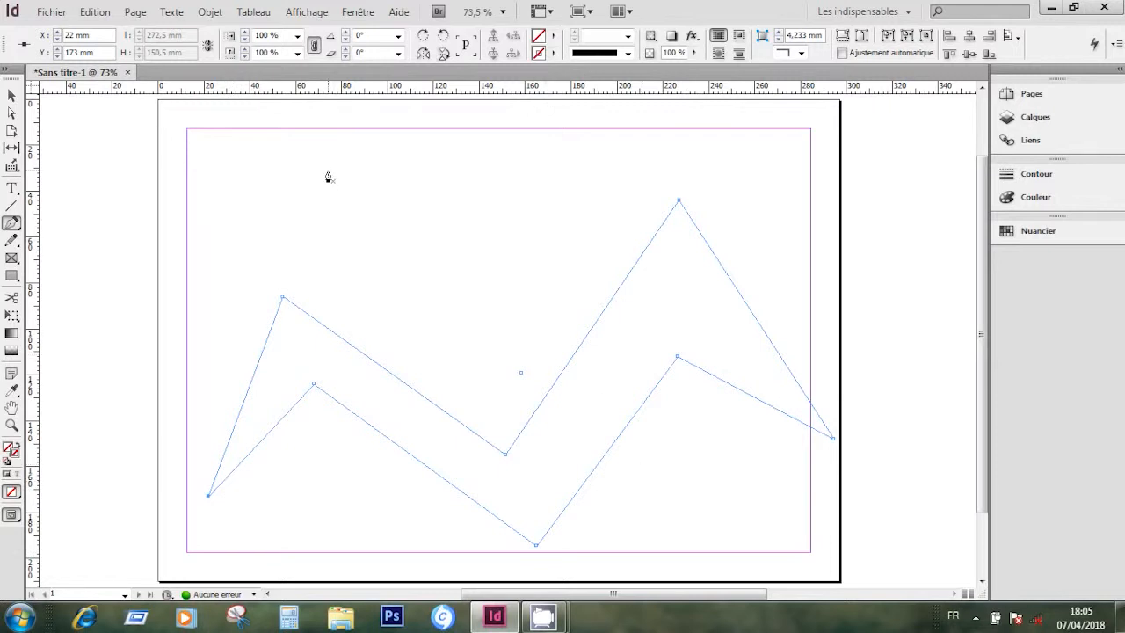
# - Deselect the zigzag shape and preview the page without guides or frame edges
pyautogui.click(12, 96)
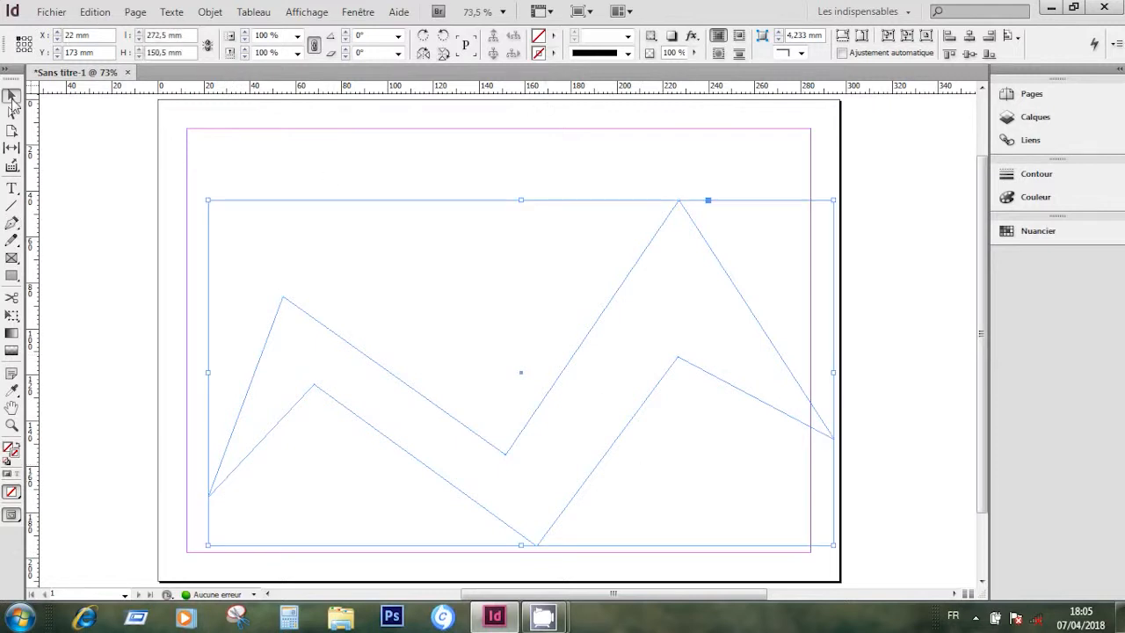
pyautogui.click(12, 259)
pyautogui.click(12, 95)
pyautogui.click(241, 162)
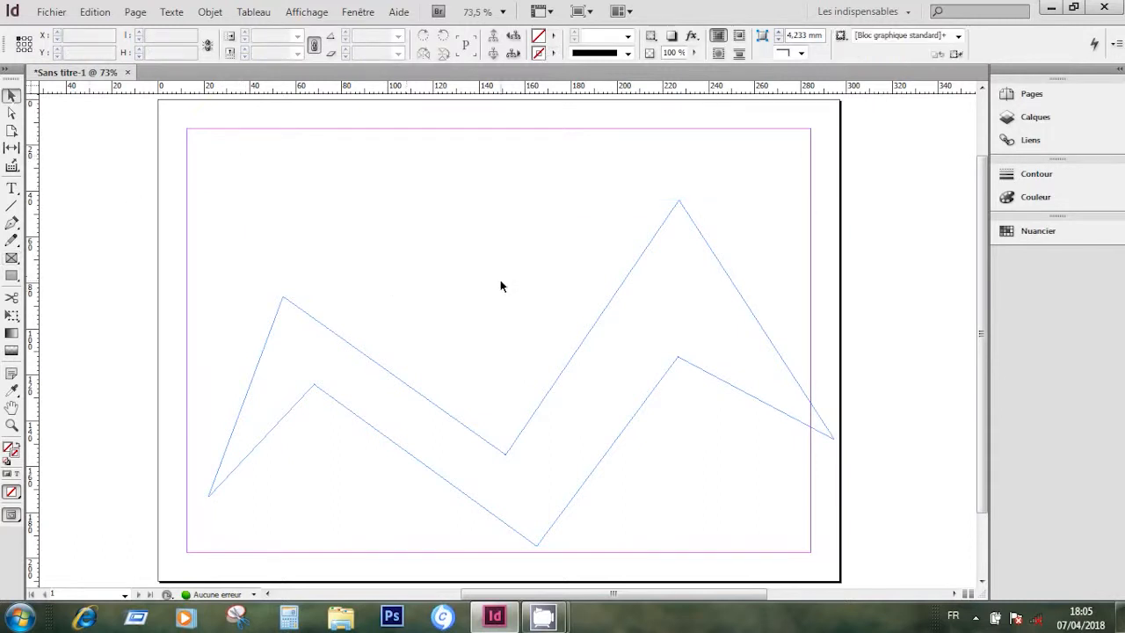
pyautogui.press('w')
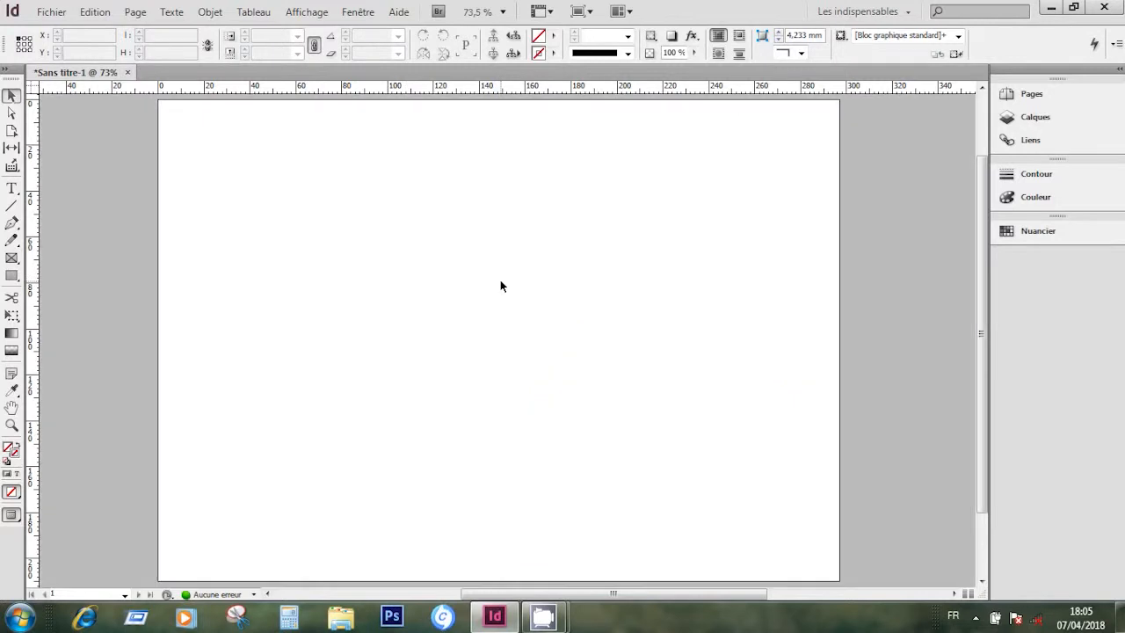
pyautogui.press('w')
# - Give the zigzag shape a [Noir] stroke and check its outline in the page preview
pyautogui.moveTo(500, 280); pyautogui.dragTo(678, 452)
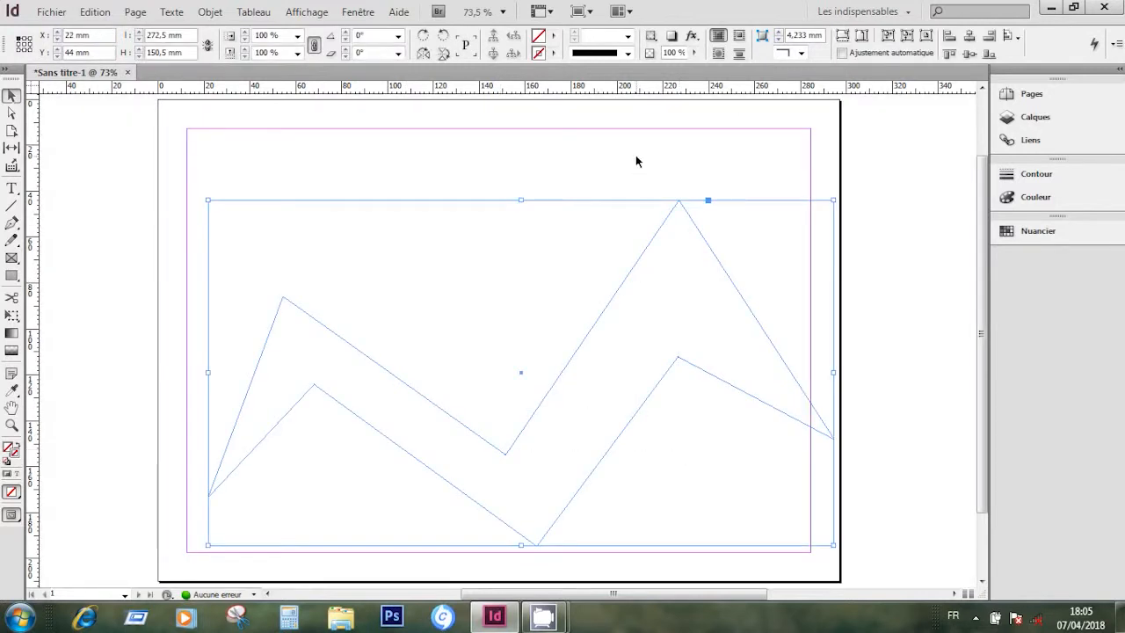
pyautogui.click(553, 53)
pyautogui.click(576, 138)
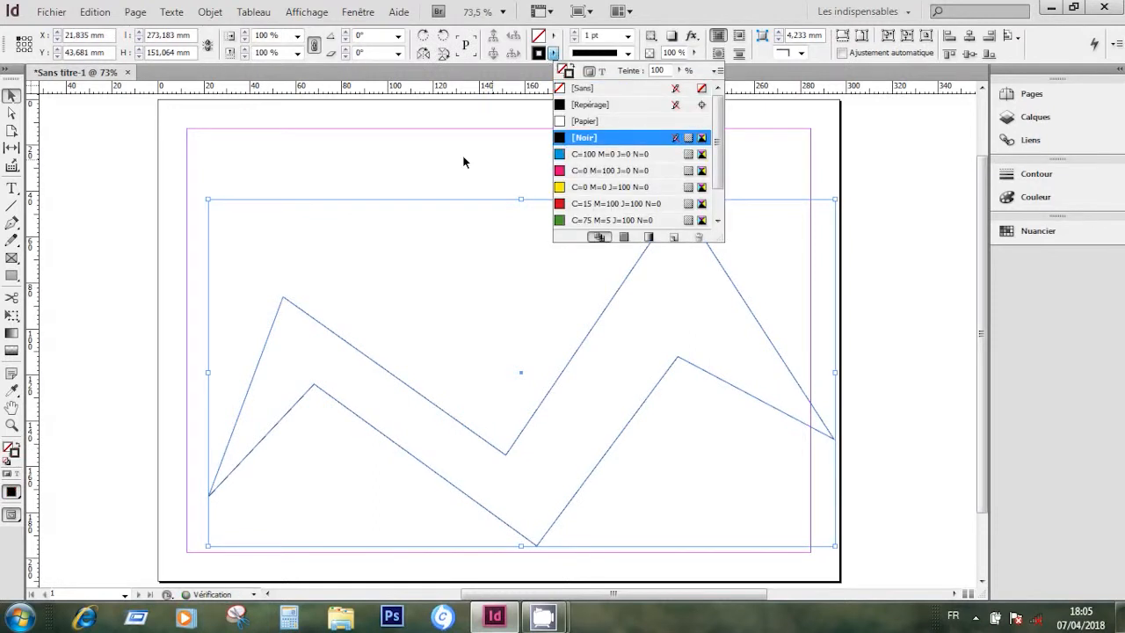
pyautogui.click(463, 158)
pyautogui.press('w')
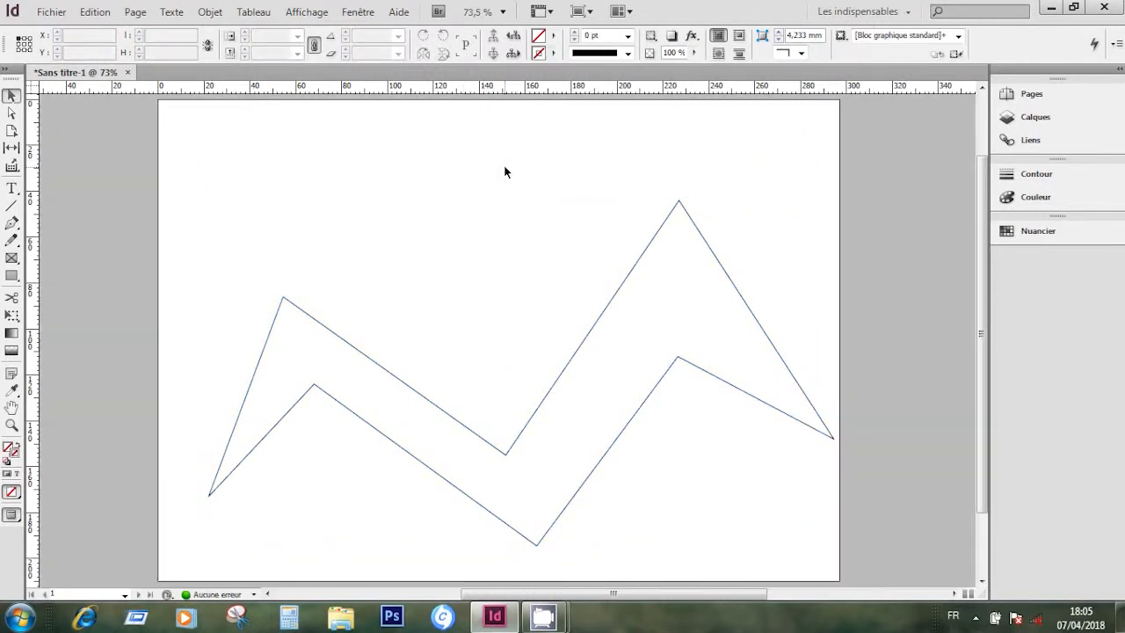
pyautogui.press('w')
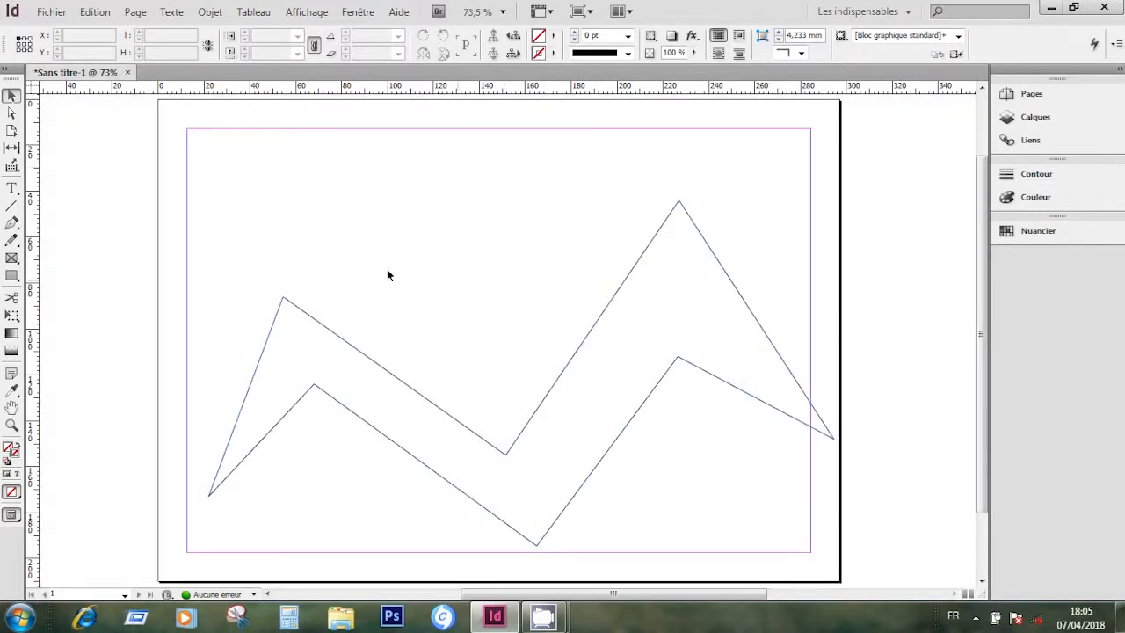
# - Turn the zigzag shape into a text frame with the Outil Texte and set its language to Français
pyautogui.click(11, 188)
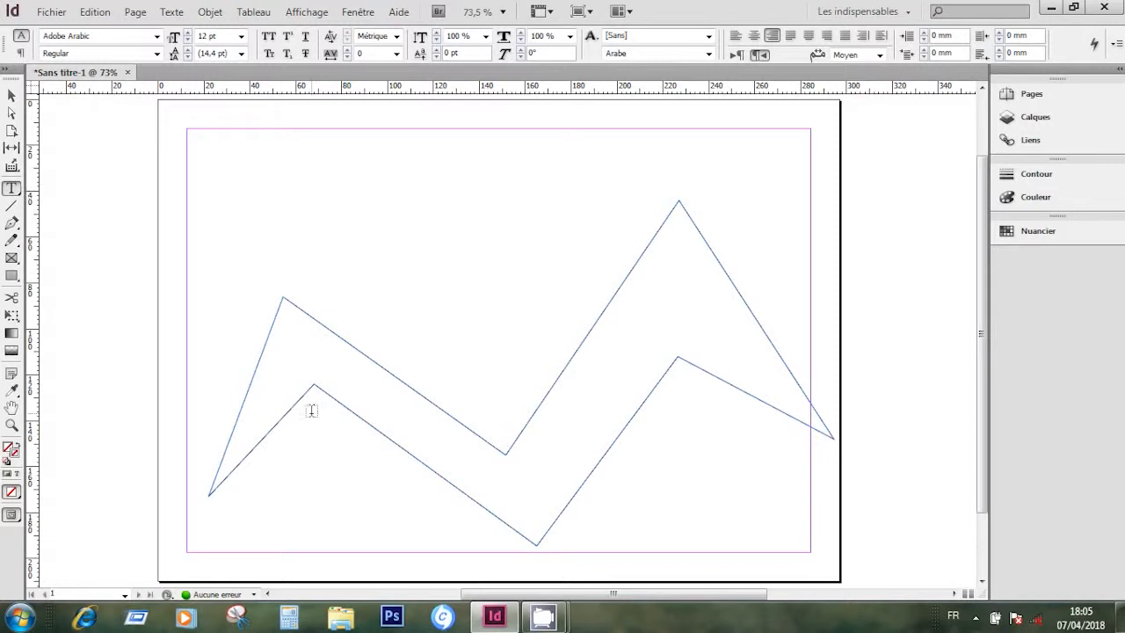
pyautogui.click(274, 375)
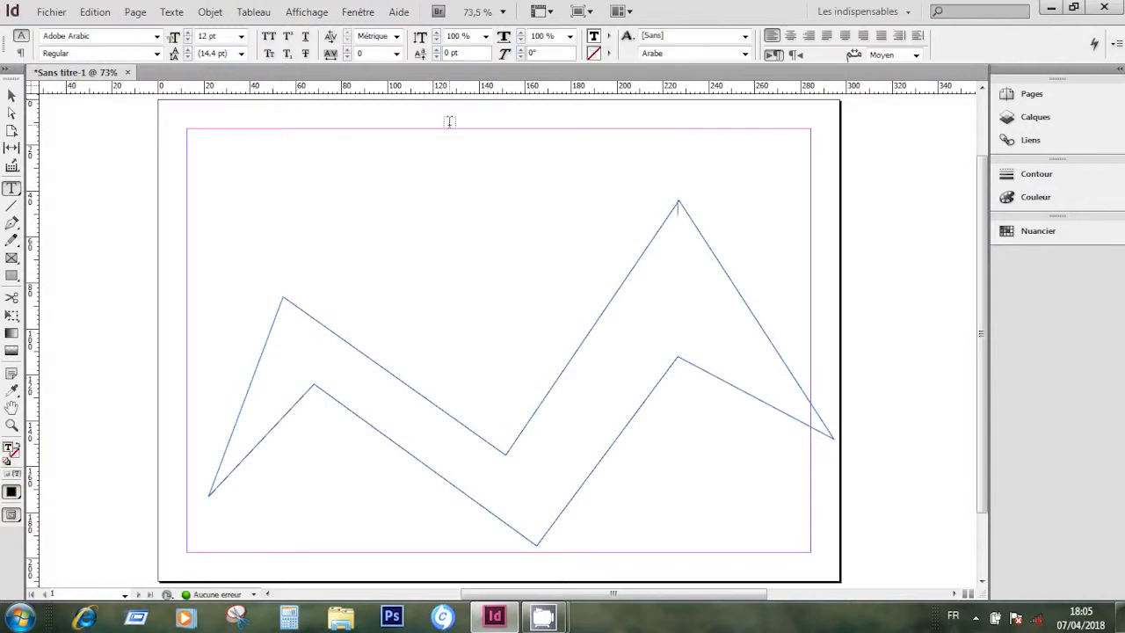
pyautogui.click(745, 54)
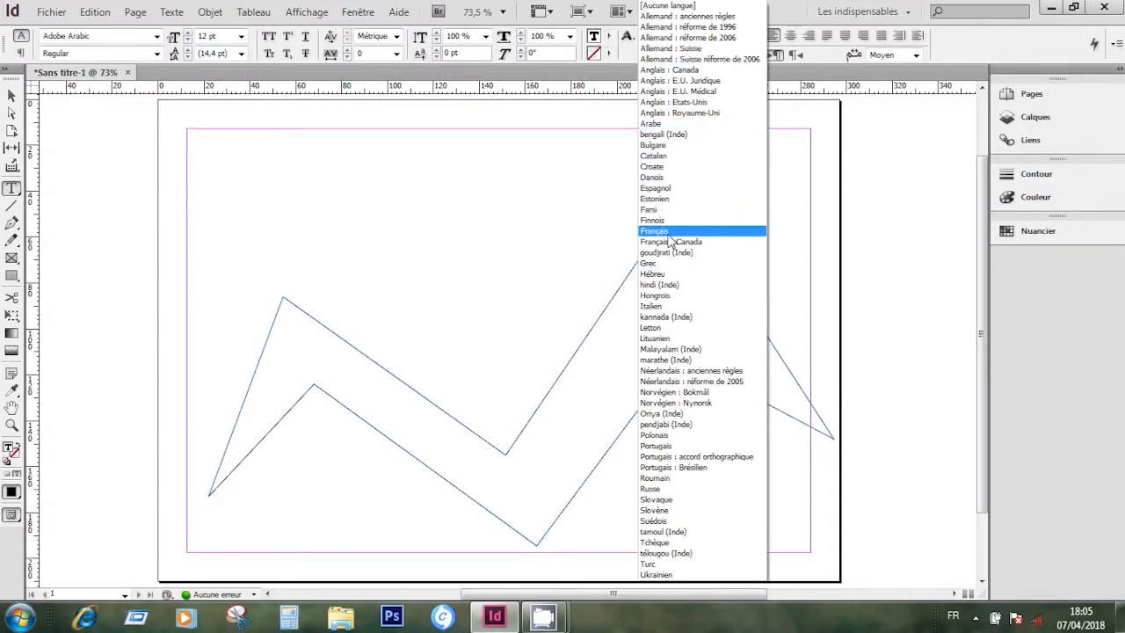
pyautogui.click(667, 231)
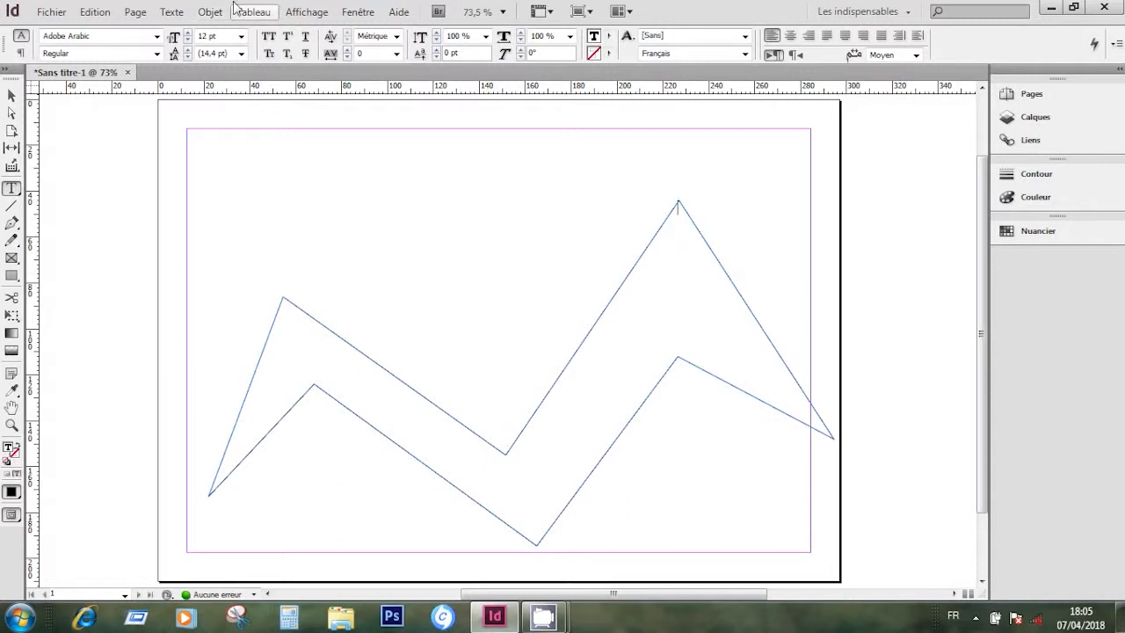
# - Fill the zigzag text frame with placeholder text and select the frame as an object
pyautogui.click(175, 13)
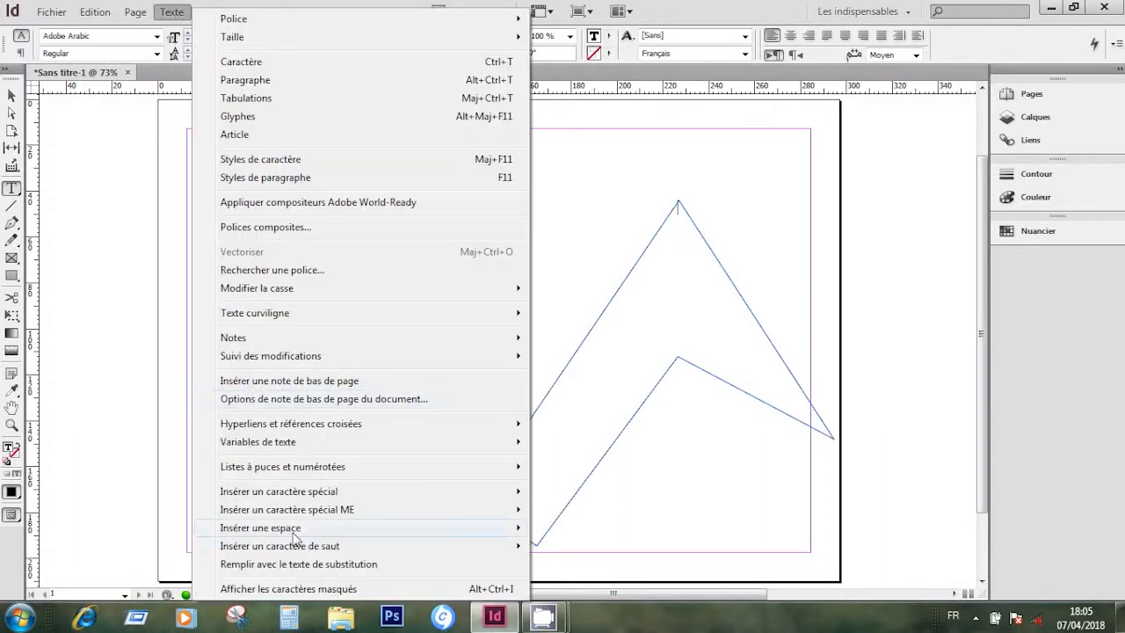
pyautogui.click(301, 564)
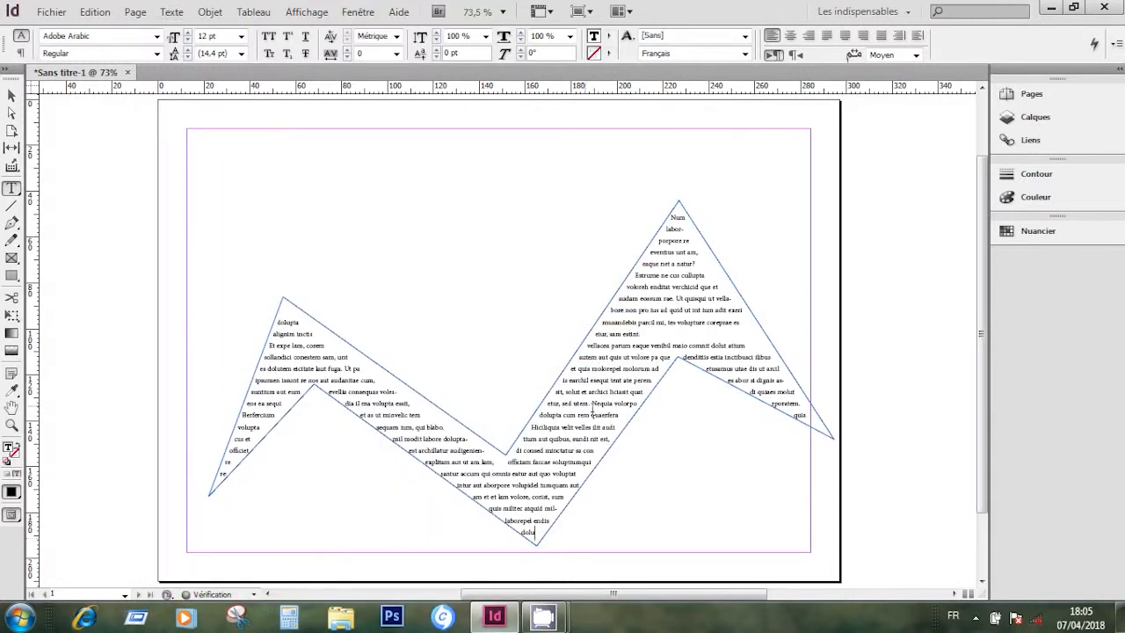
pyautogui.click(12, 95)
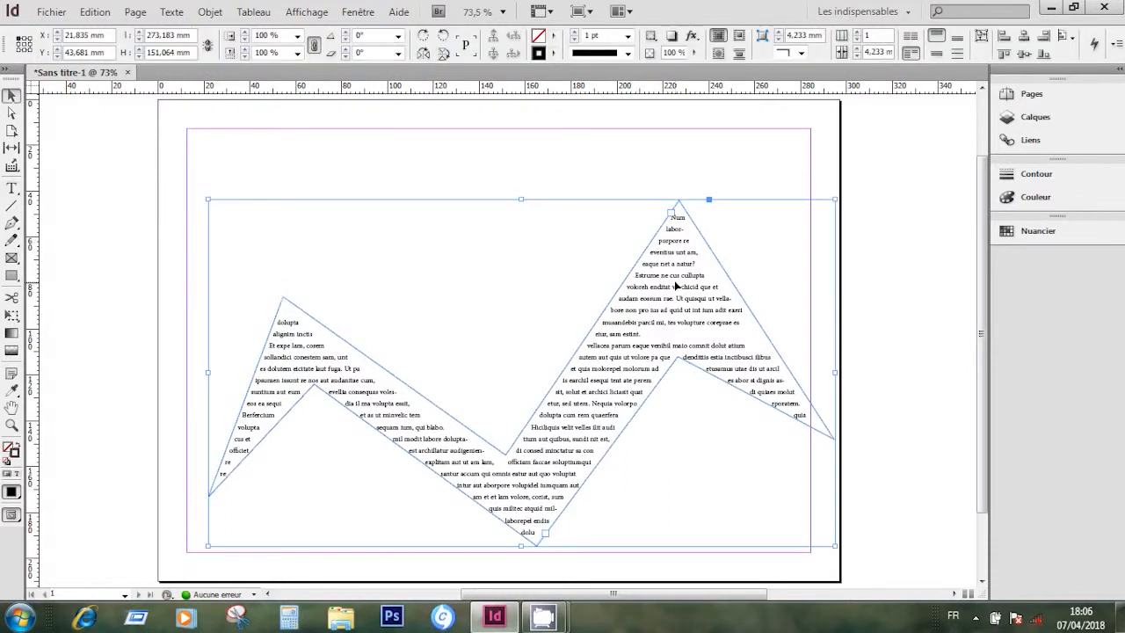
# - Rotate the text-filled zigzag frame slightly clockwise, reposition it within the page, and check it in the page preview
pyautogui.moveTo(837, 192); pyautogui.dragTo(886, 246)
pyautogui.moveTo(699, 318); pyautogui.dragTo(675, 279)
pyautogui.click(882, 287)
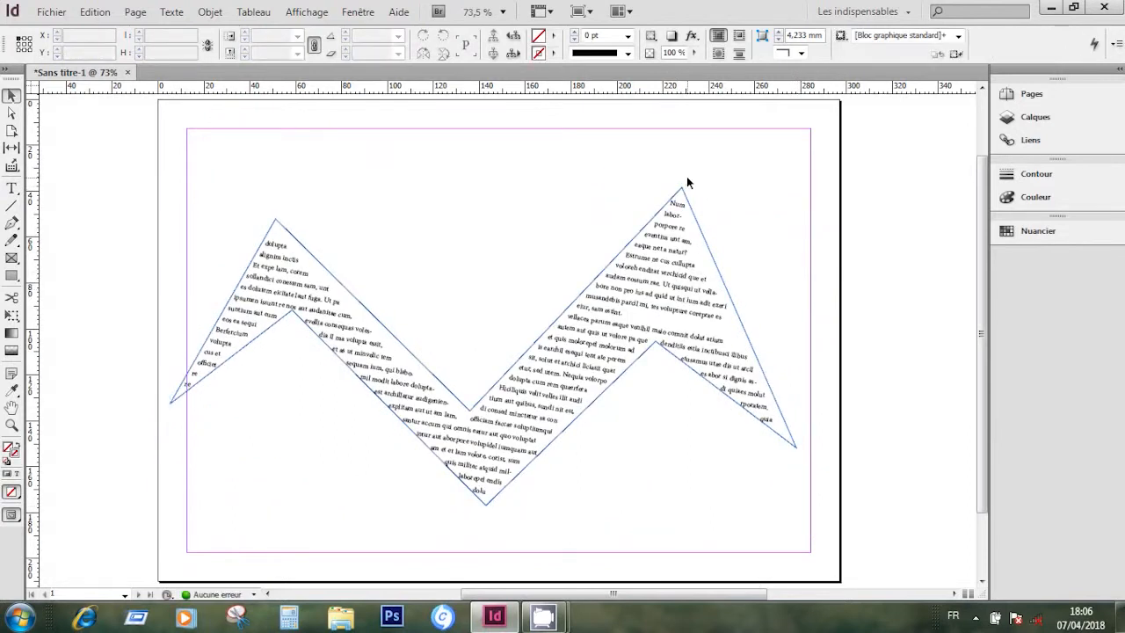
pyautogui.press('w')
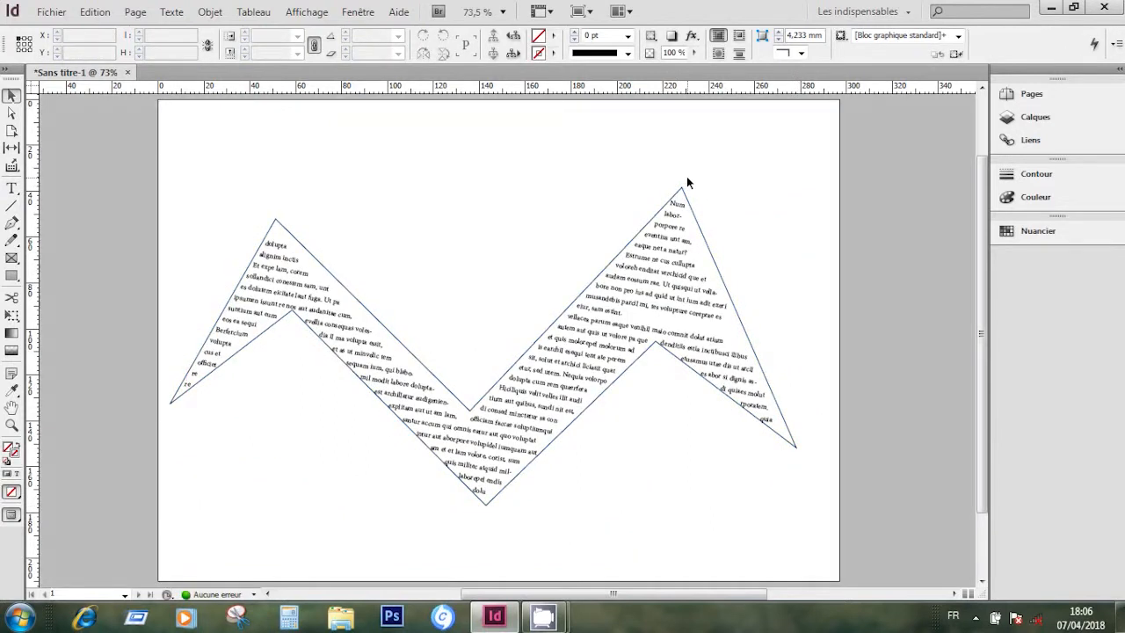
pyautogui.press('w')
# - Delete the zigzag text frame and set a [Noir] stroke for drawing with the Outil Plume
pyautogui.moveTo(501, 181); pyautogui.dragTo(683, 433)
pyautogui.press('Delete')
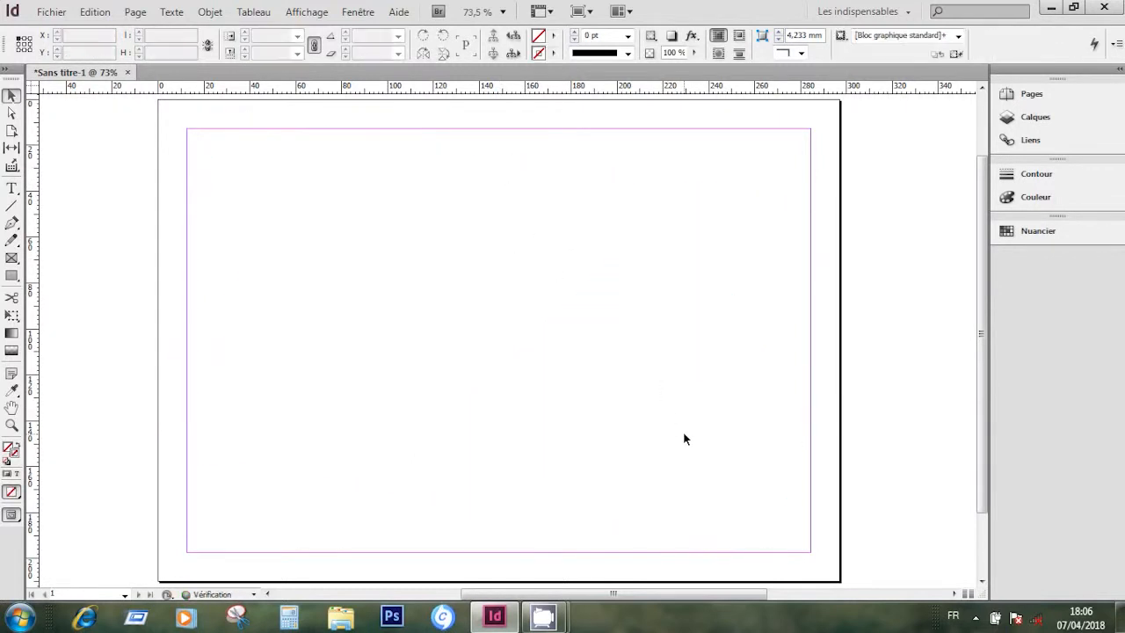
pyautogui.click(11, 223)
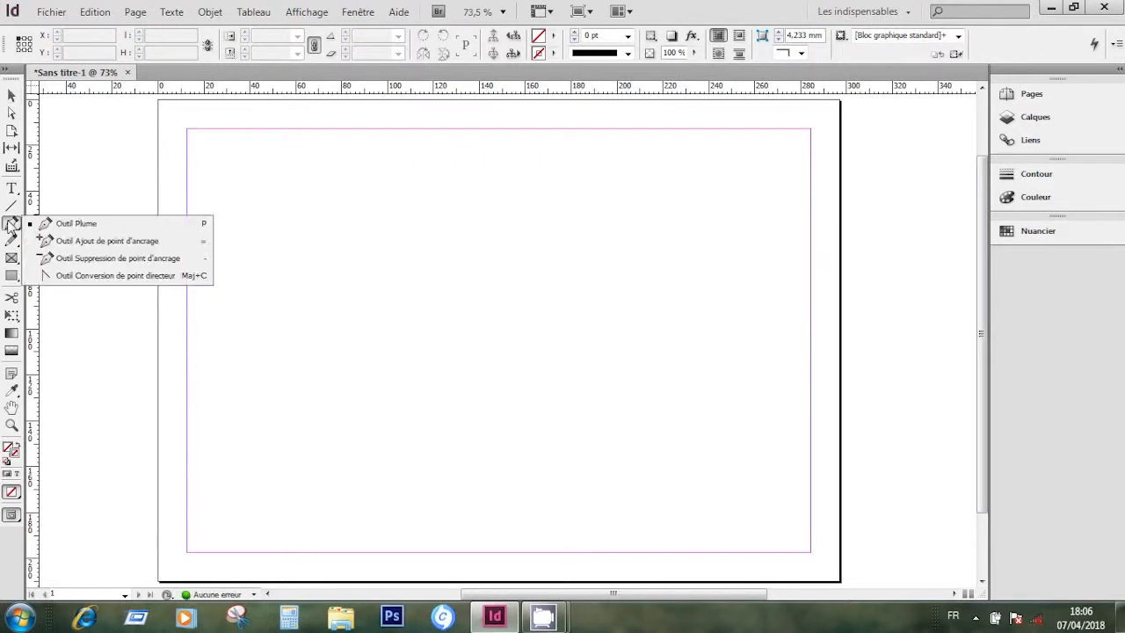
pyautogui.click(78, 225)
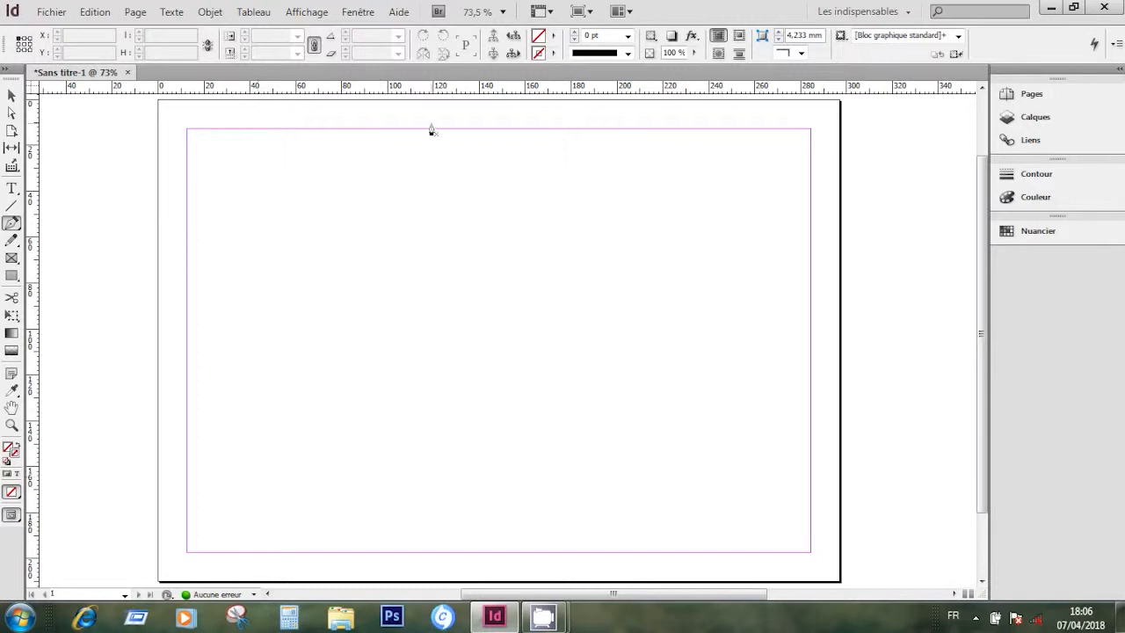
pyautogui.click(553, 54)
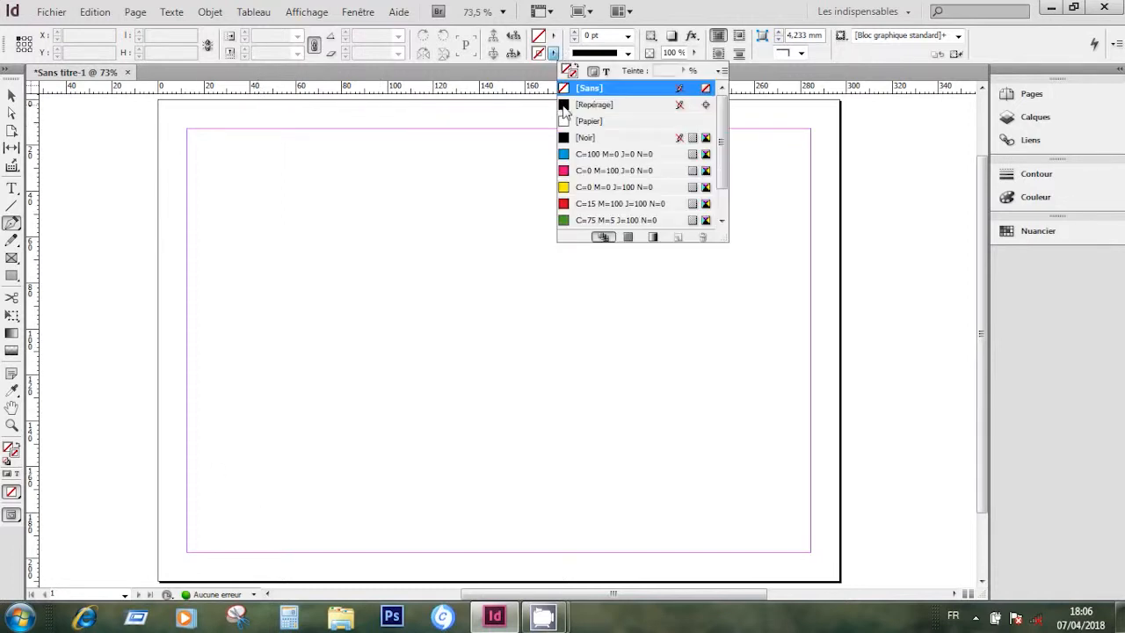
pyautogui.click(582, 137)
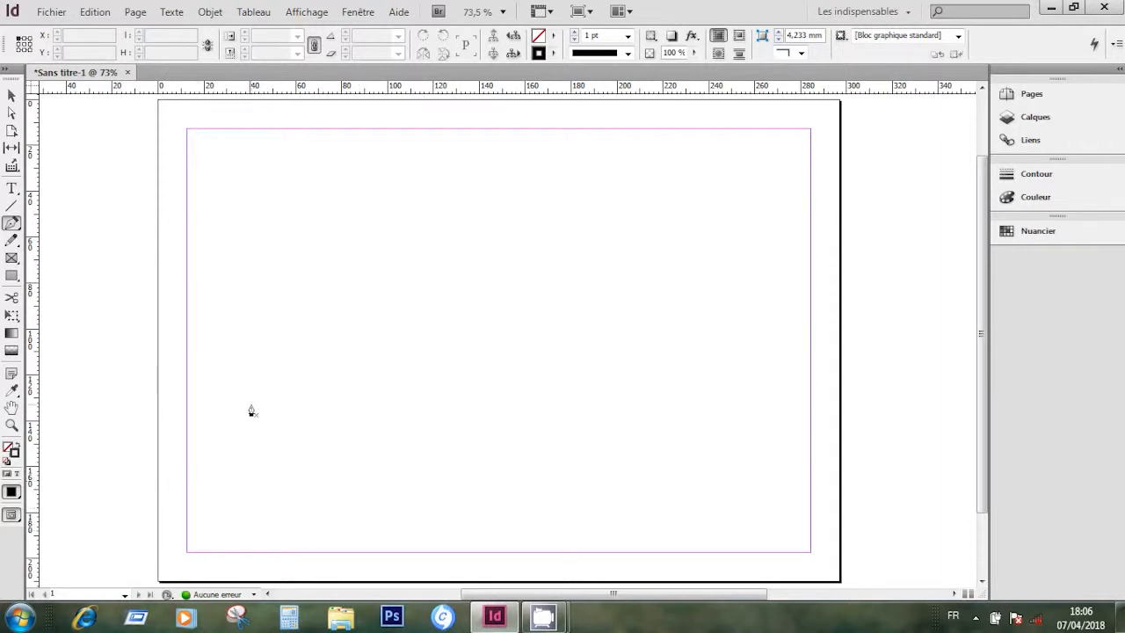
# - Draw a closed seven-point shape about 243 by 128 mm, combining straight edges with curved upper and lower dips
pyautogui.click(207, 463)
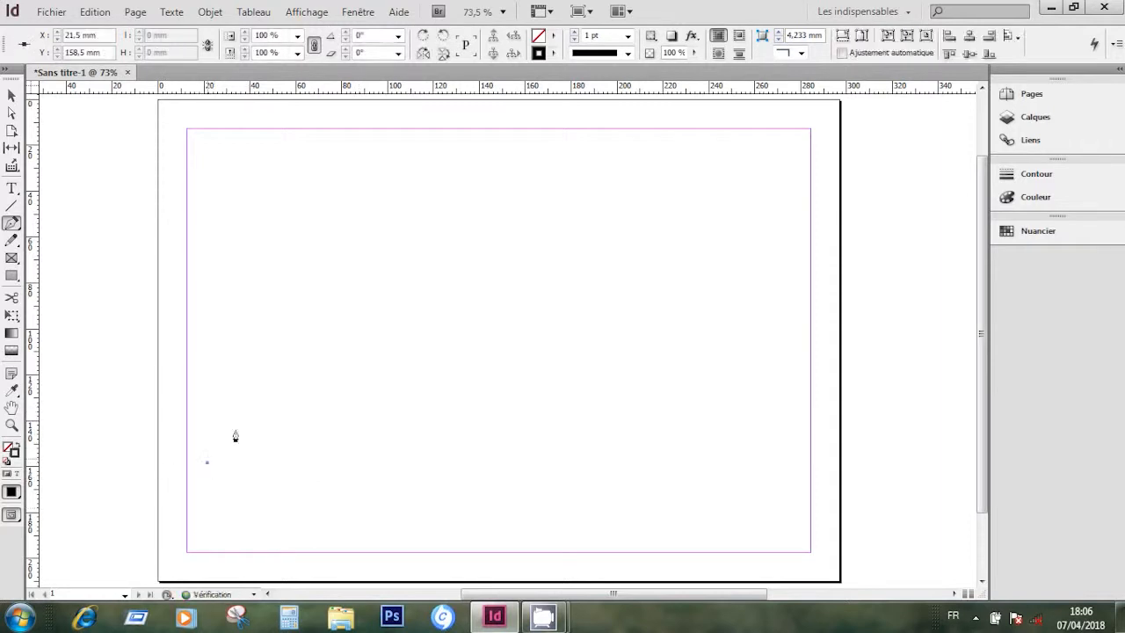
pyautogui.click(312, 254)
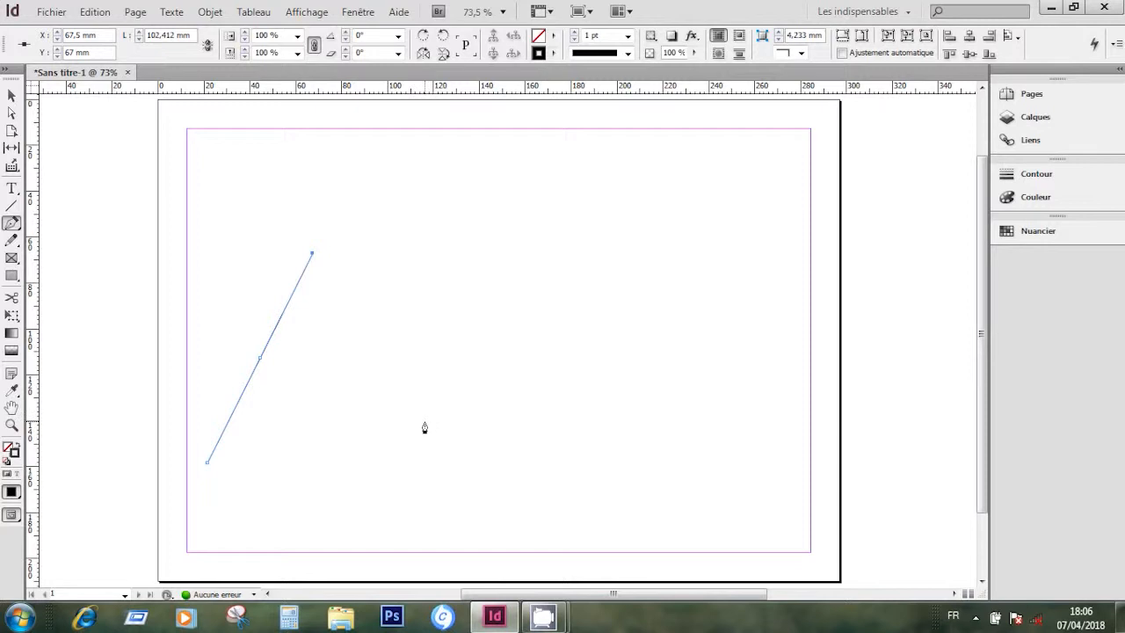
pyautogui.moveTo(422, 422); pyautogui.dragTo(541, 420)
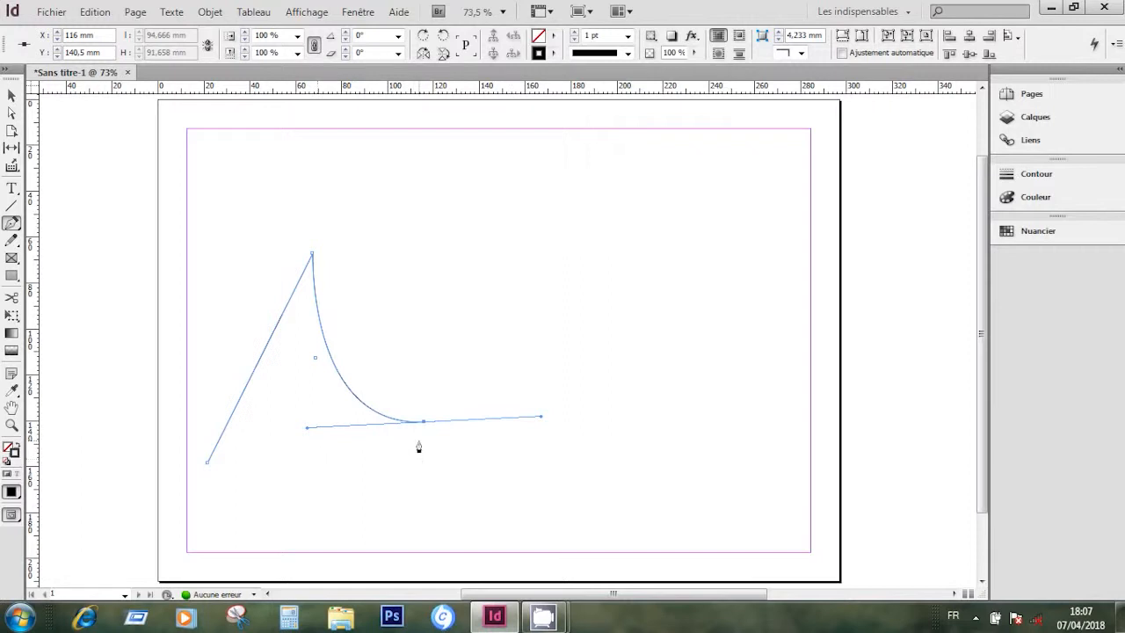
pyautogui.moveTo(581, 233); pyautogui.dragTo(570, 263)
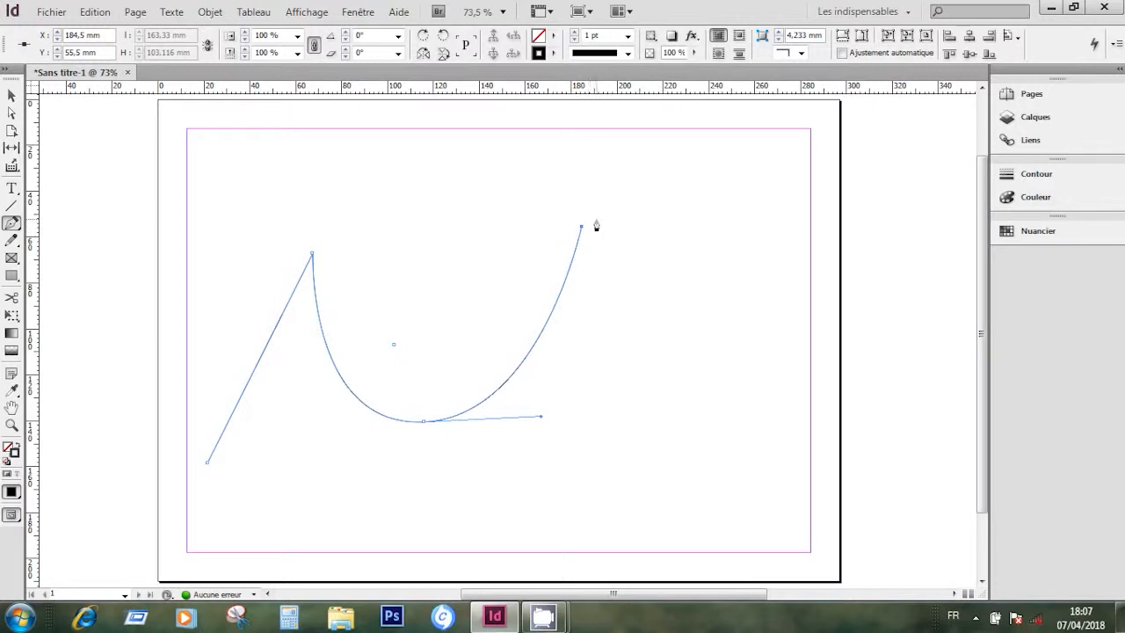
pyautogui.click(762, 385)
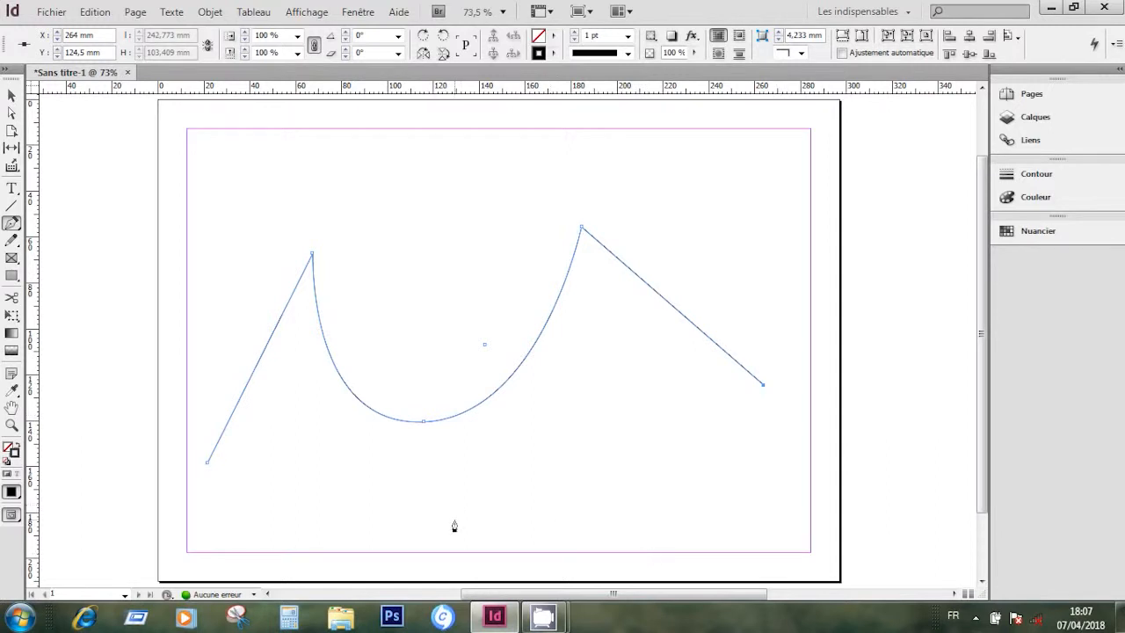
pyautogui.moveTo(453, 520); pyautogui.dragTo(342, 519)
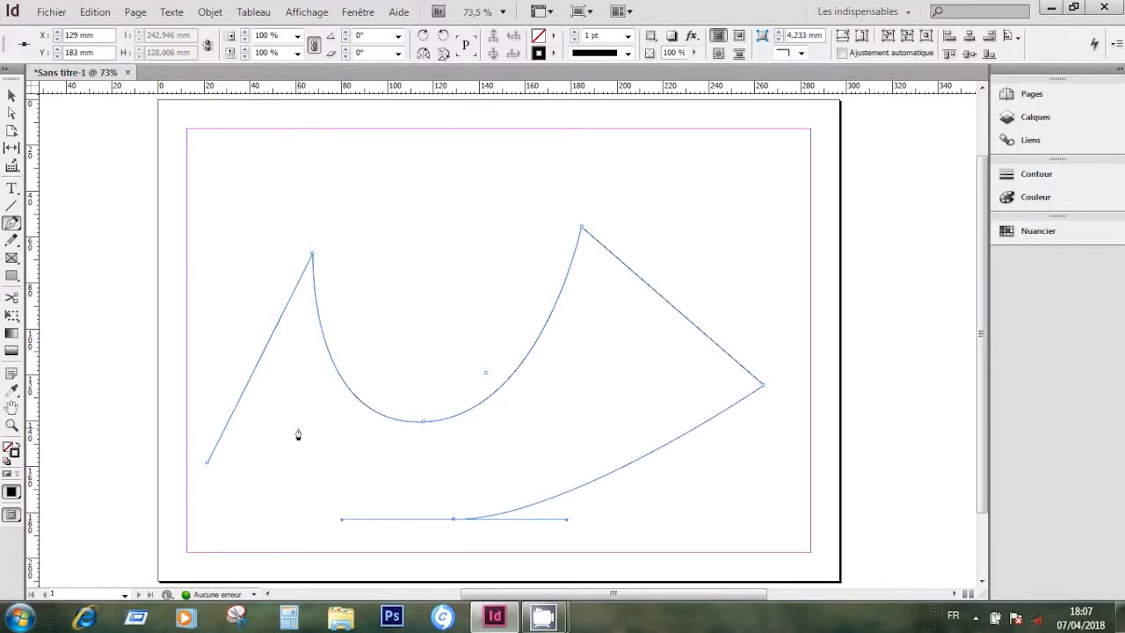
pyautogui.click(296, 380)
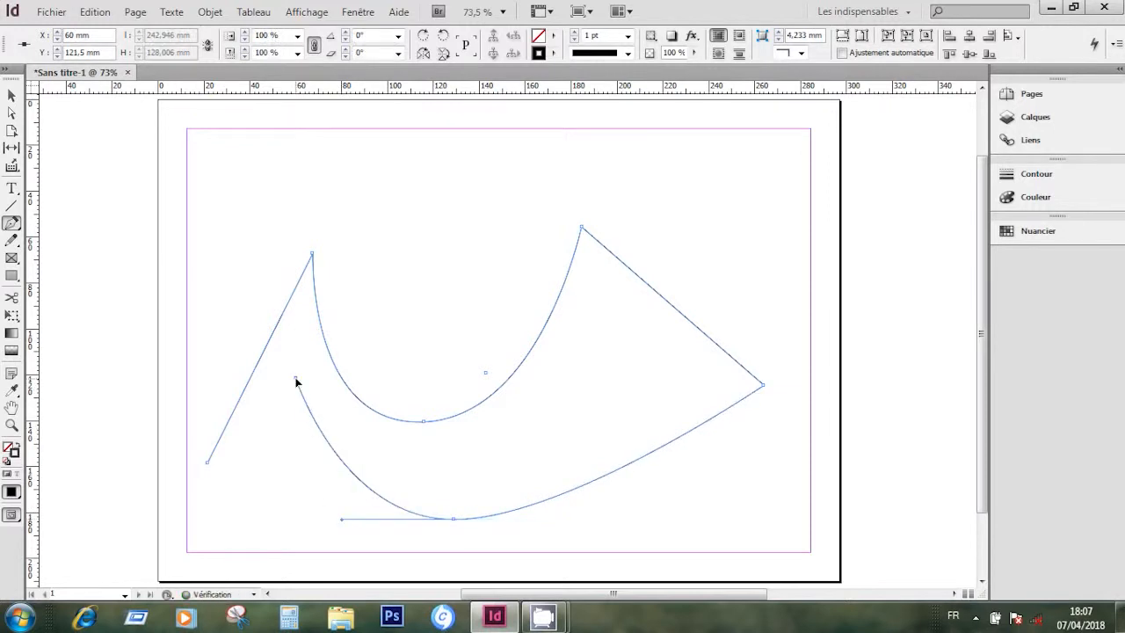
pyautogui.click(206, 465)
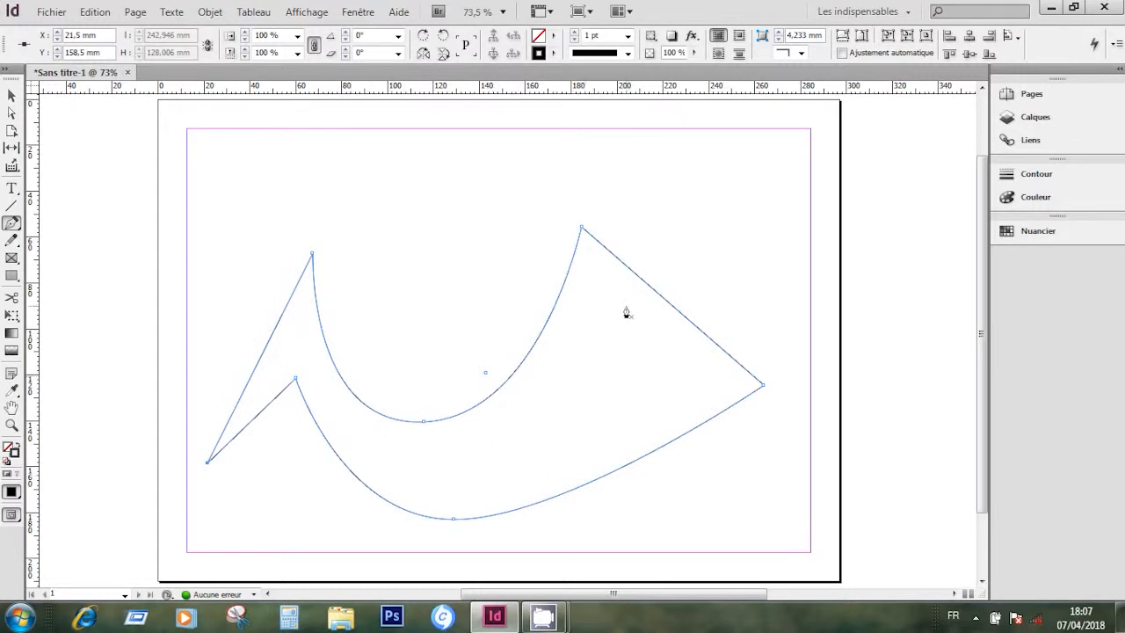
# - Adjust both direction handles of the upper curve's lowest anchor point with the direct selection tool
pyautogui.click(11, 112)
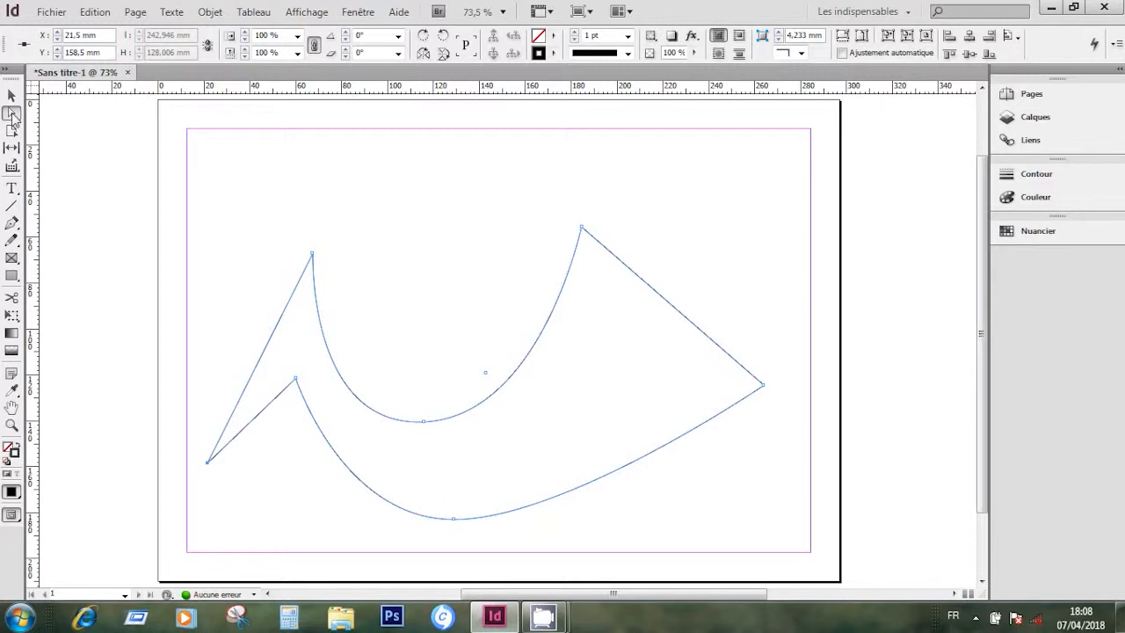
pyautogui.click(312, 254)
pyautogui.click(424, 423)
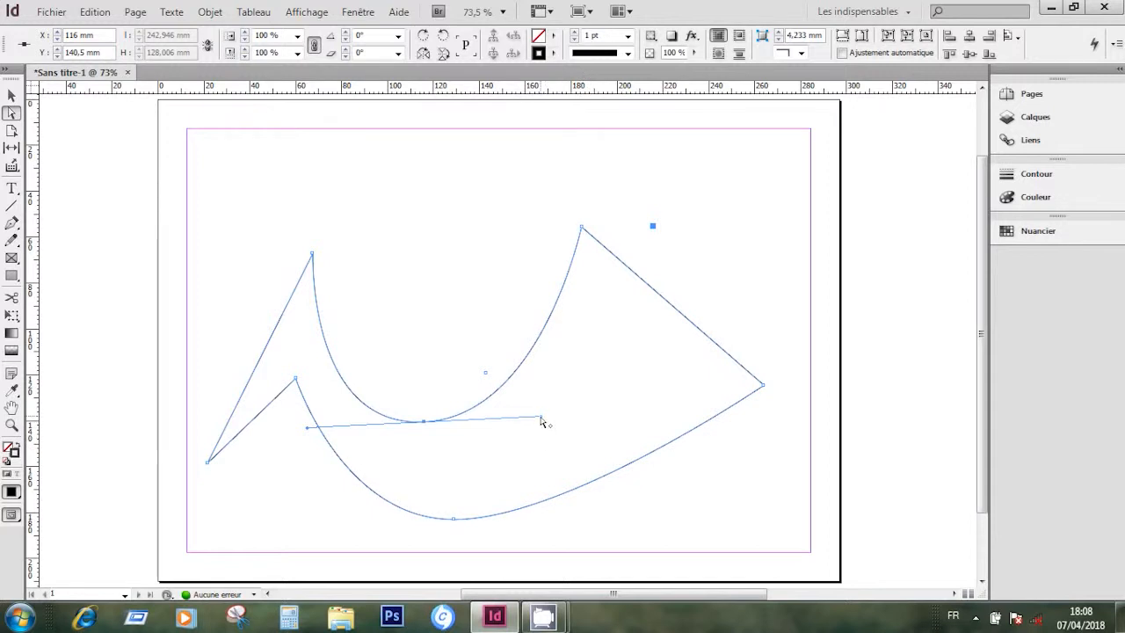
pyautogui.moveTo(542, 421)
pyautogui.mouseDown()
pyautogui.moveTo(639, 419)
pyautogui.moveTo(557, 420)
pyautogui.mouseUp()
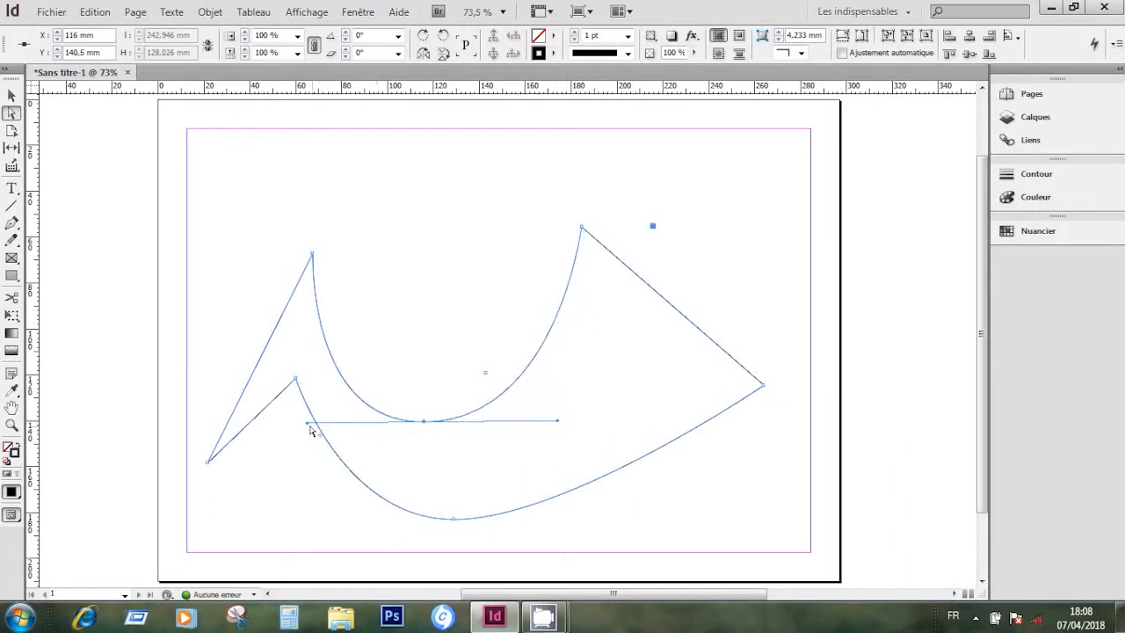
pyautogui.moveTo(308, 426)
pyautogui.mouseDown()
pyautogui.moveTo(329, 420)
pyautogui.moveTo(347, 372)
pyautogui.moveTo(310, 427)
pyautogui.mouseUp()
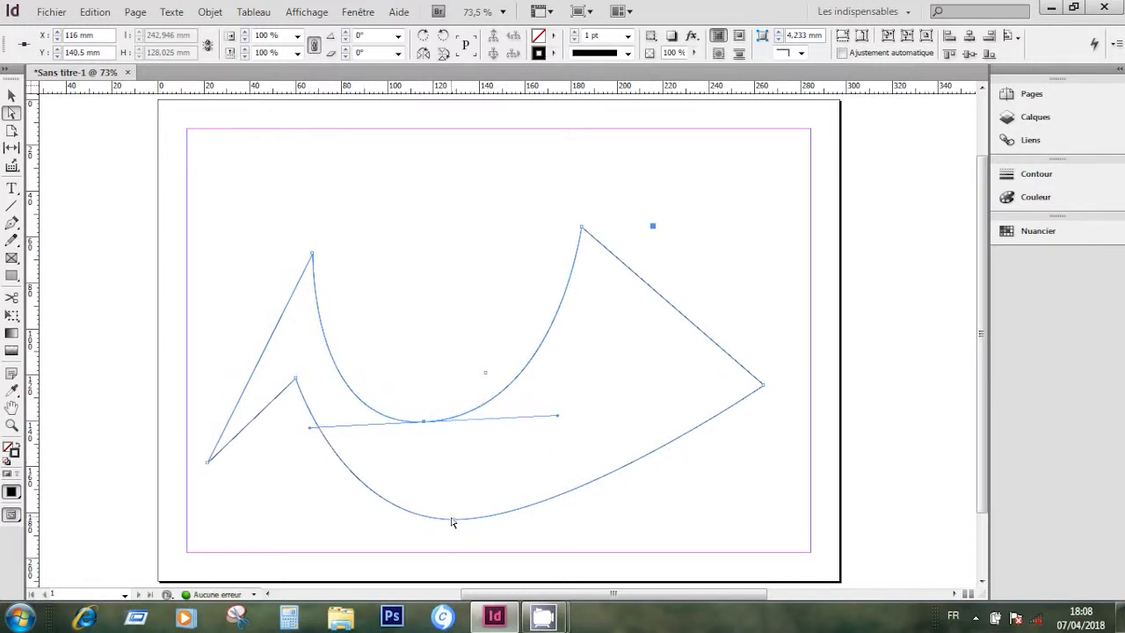
# - Move the lower curve point, inner left corner and left tip slightly, and the upper peaks to about X 193, Y 53 mm and X 54, Y 61 mm
pyautogui.click(453, 521)
pyautogui.moveTo(453, 520); pyautogui.dragTo(451, 530)
pyautogui.moveTo(297, 384); pyautogui.dragTo(294, 401)
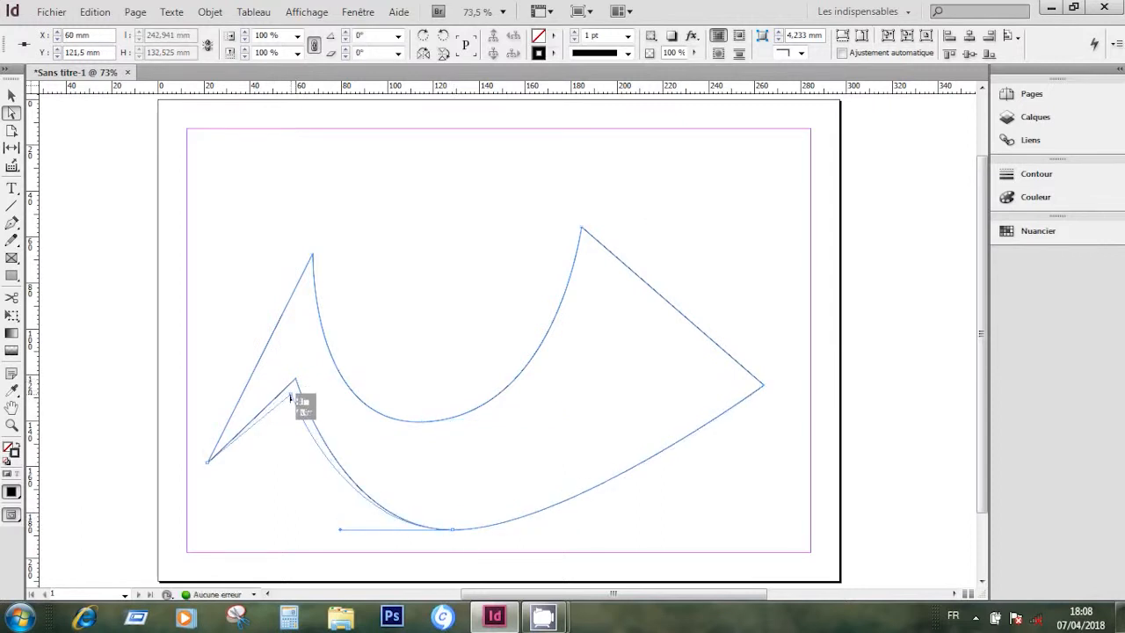
pyautogui.click(207, 462)
pyautogui.moveTo(195, 472); pyautogui.dragTo(194, 468)
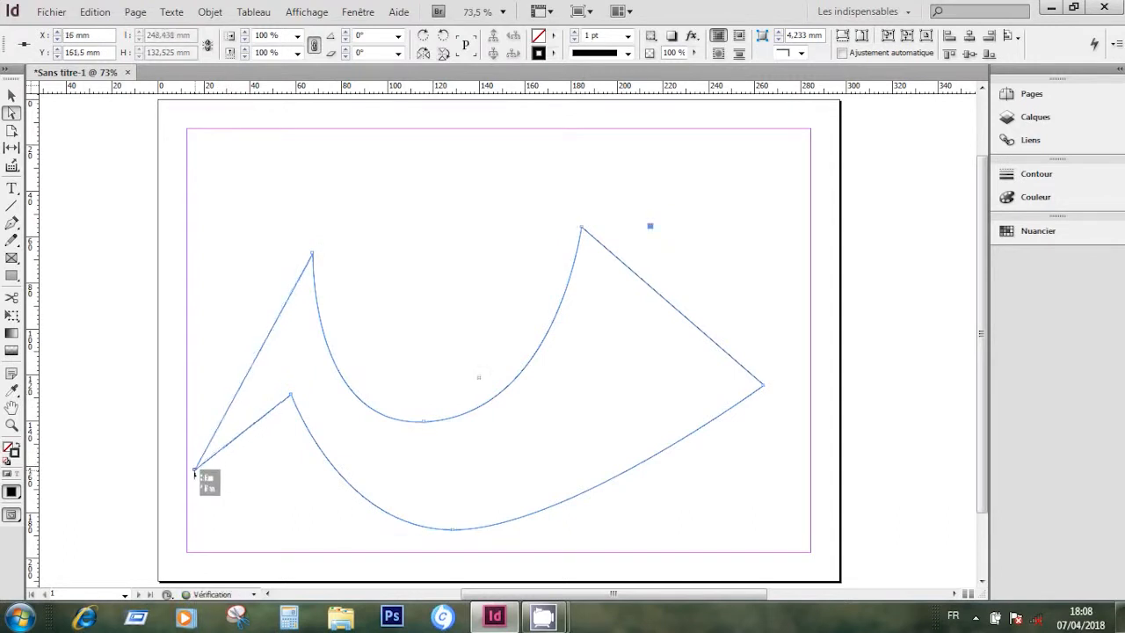
pyautogui.moveTo(583, 231); pyautogui.dragTo(602, 222)
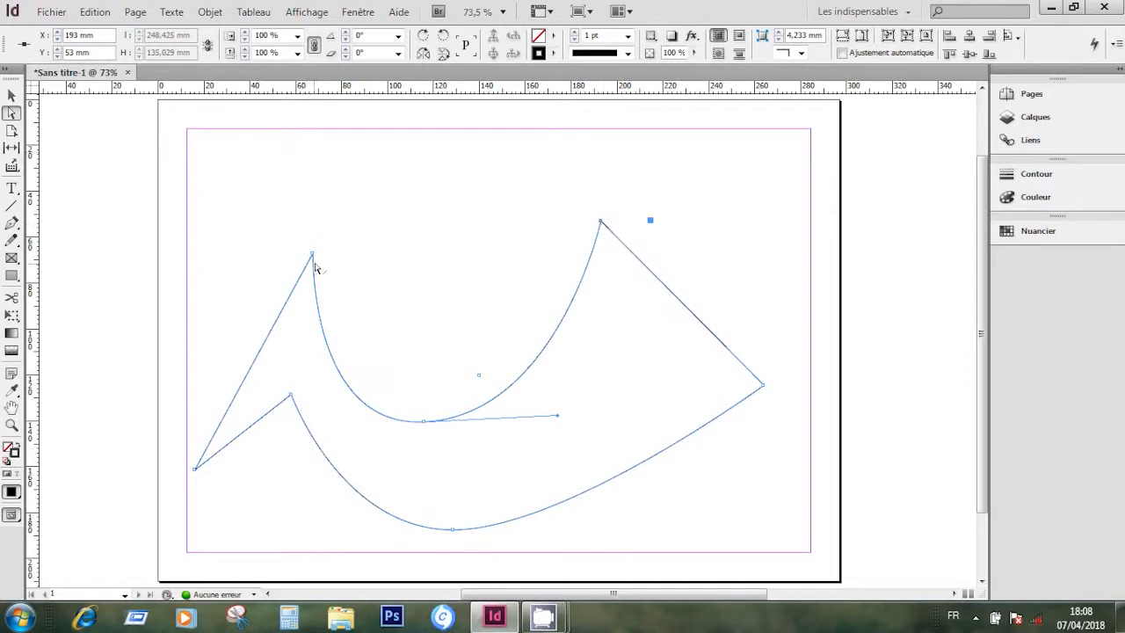
pyautogui.moveTo(313, 254); pyautogui.dragTo(282, 240)
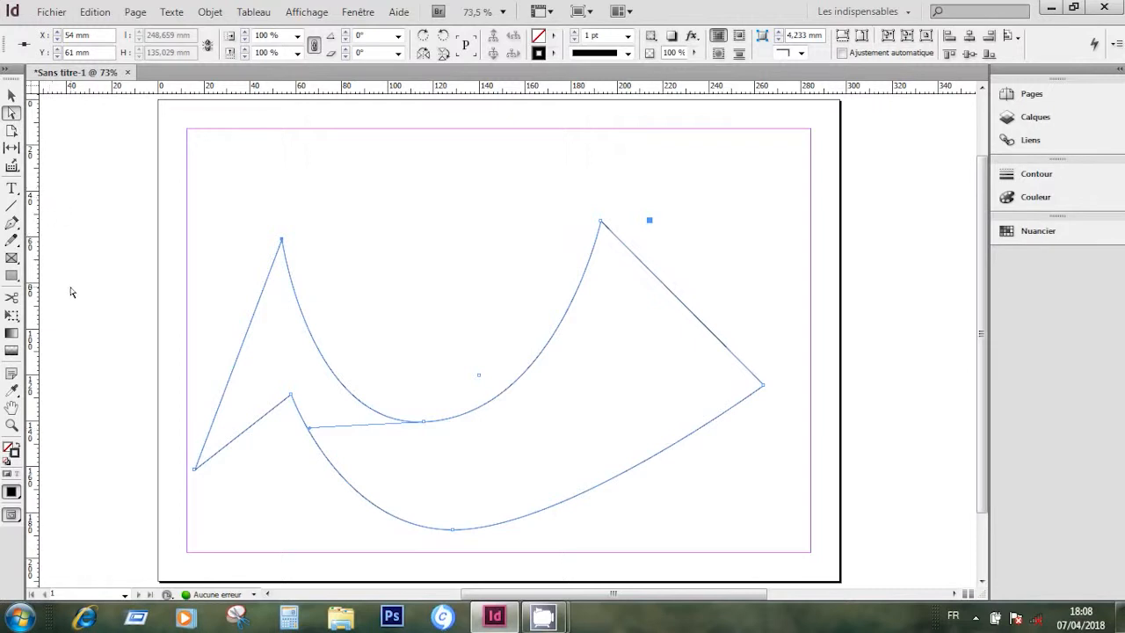
# - Add an anchor point midway along the shape's straight right edge with the Outil Ajout de point d'ancrage
pyautogui.click(13, 223)
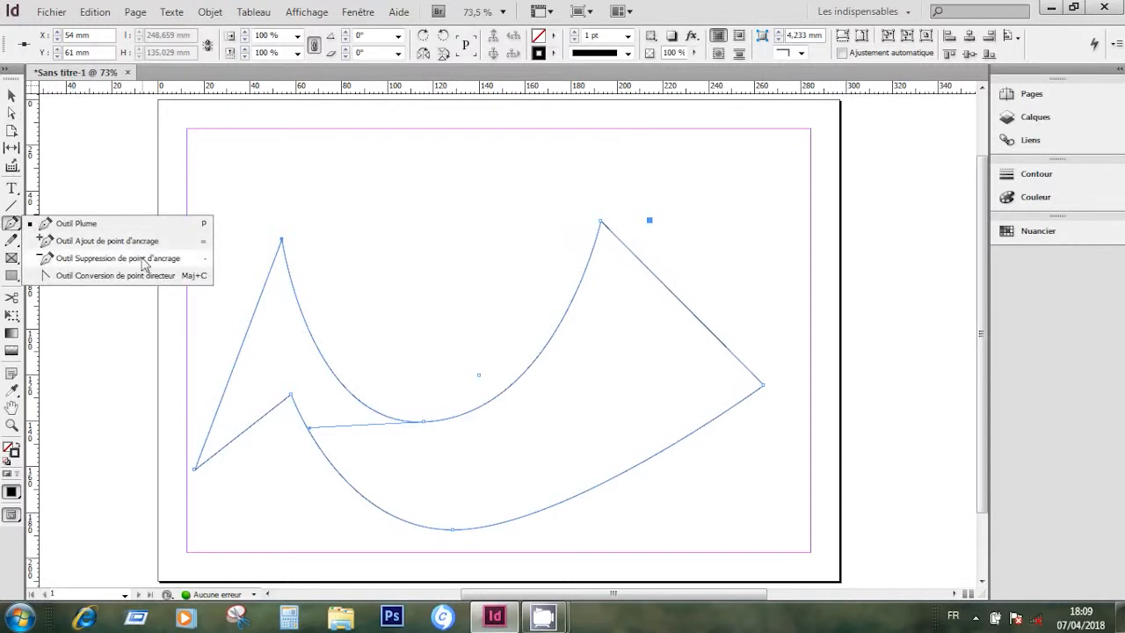
pyautogui.click(81, 243)
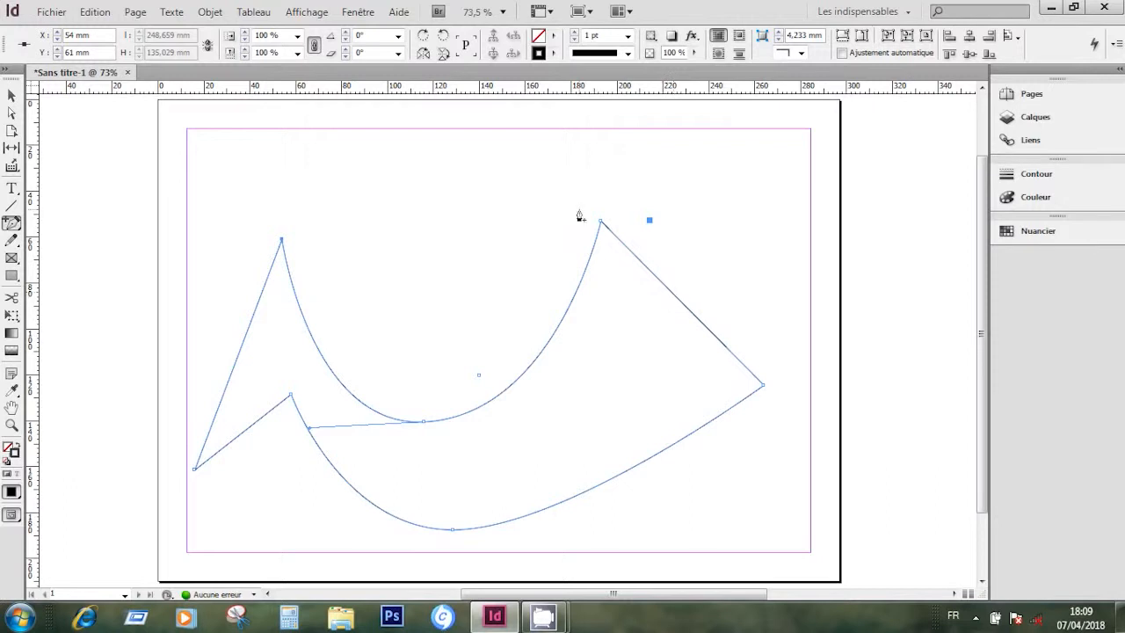
pyautogui.click(618, 236)
pyautogui.click(683, 303)
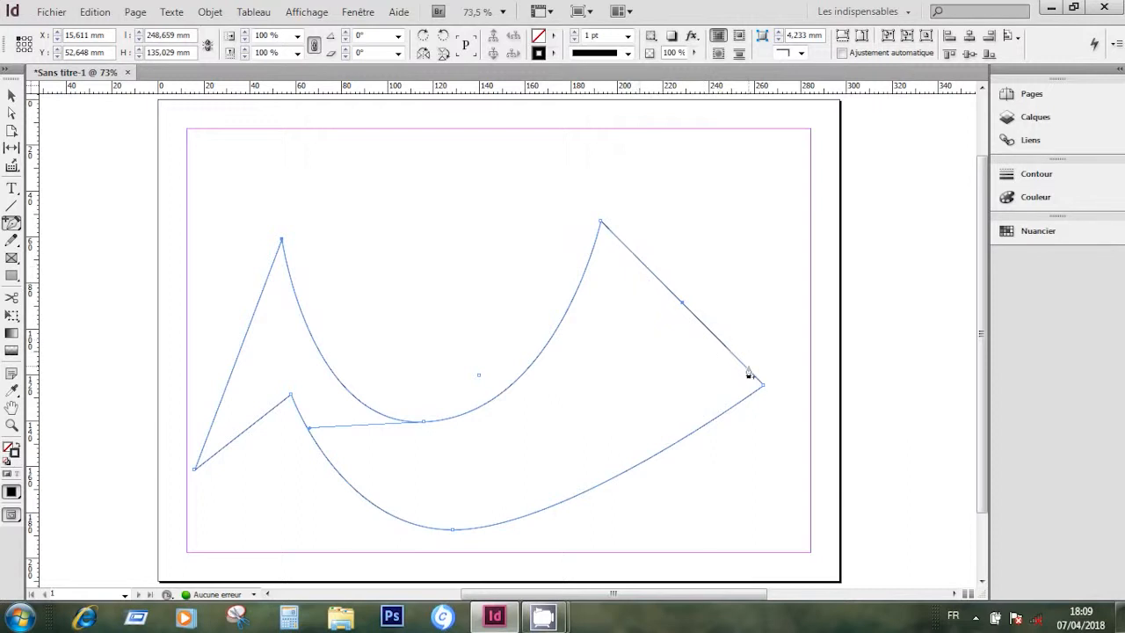
# - Move the added right-edge anchor point alone up and outward to about X 261.5 mm, Y 51 mm
pyautogui.click(12, 113)
pyautogui.moveTo(683, 305); pyautogui.dragTo(752, 239)
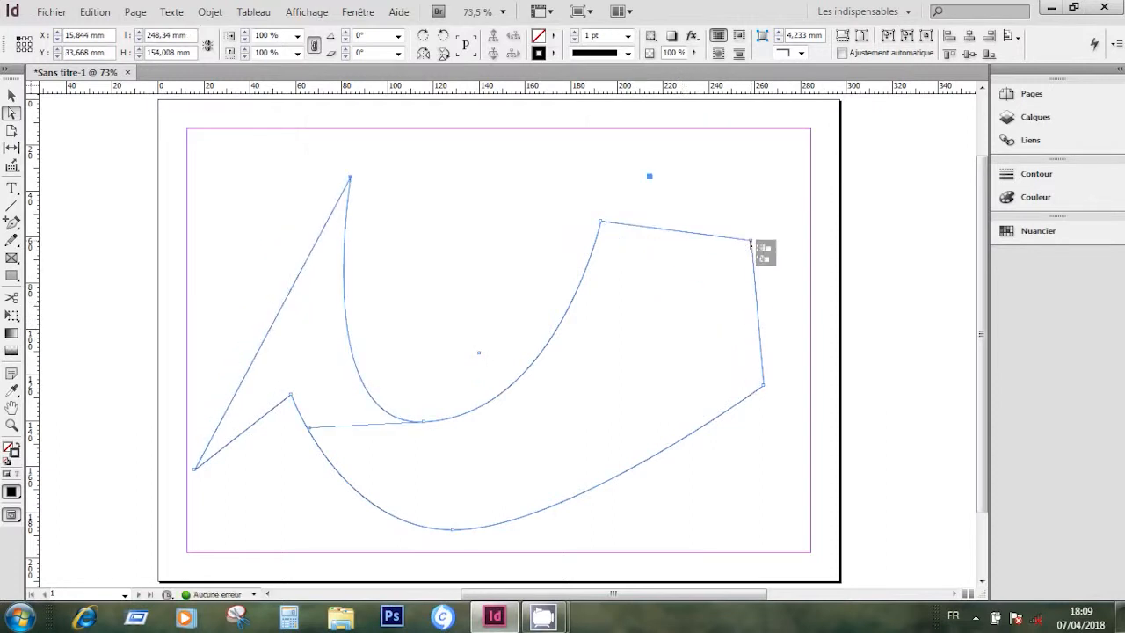
pyautogui.hotkey('ctrl', 'z')
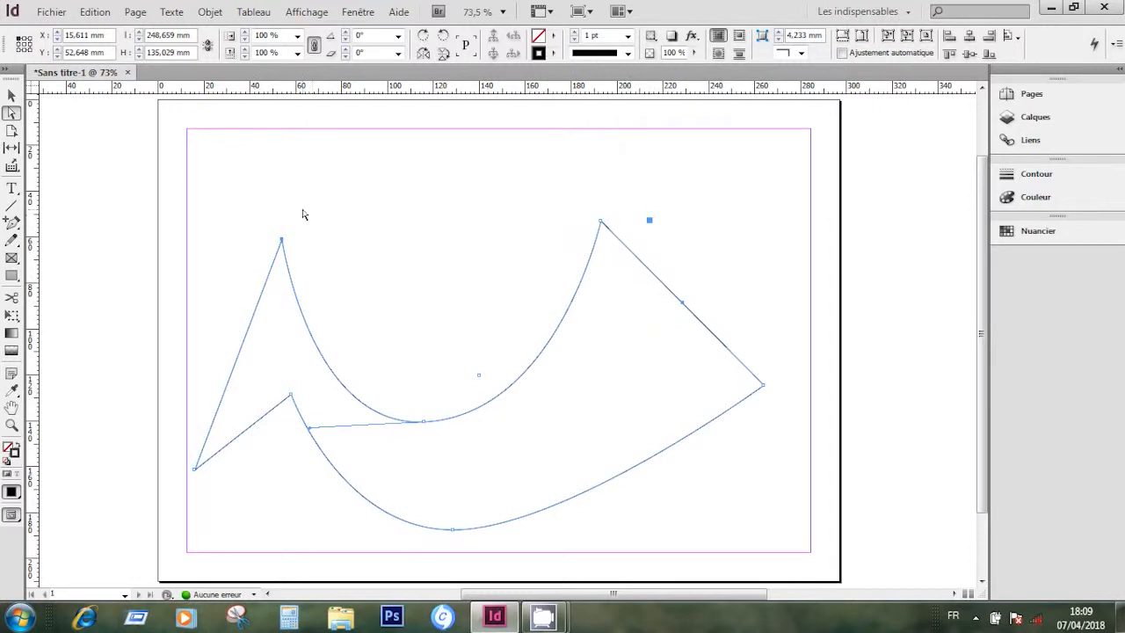
pyautogui.click(303, 214)
pyautogui.click(683, 303)
pyautogui.moveTo(684, 307); pyautogui.dragTo(758, 217)
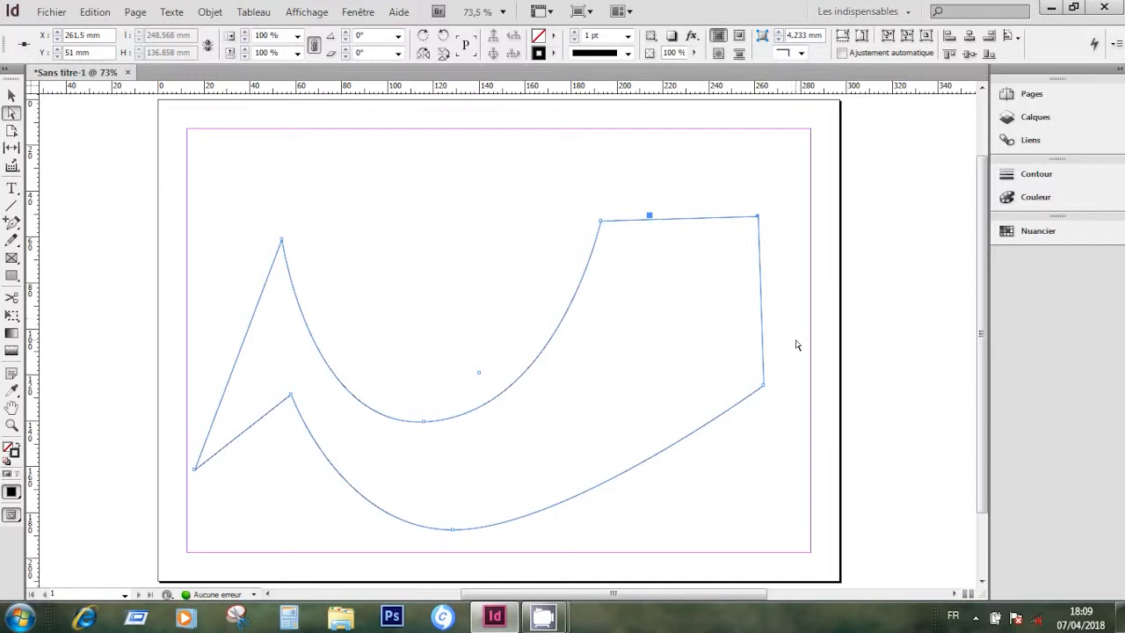
# - Remove the inner left corner point from the shape with the Outil Suppression de point d'ancrage
pyautogui.click(13, 223)
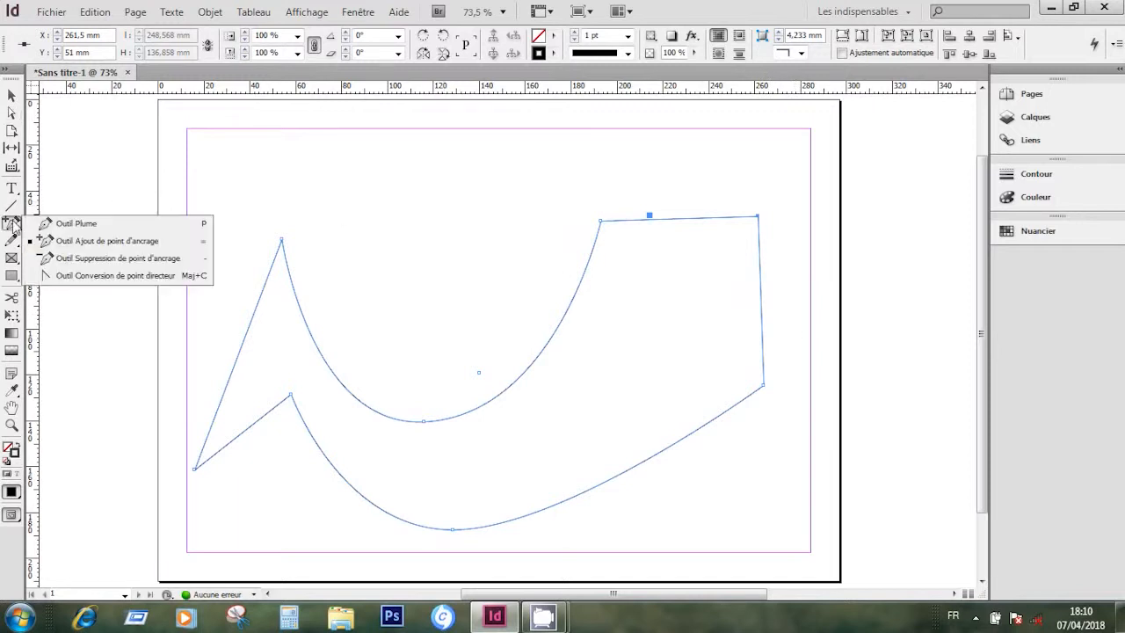
pyautogui.click(64, 260)
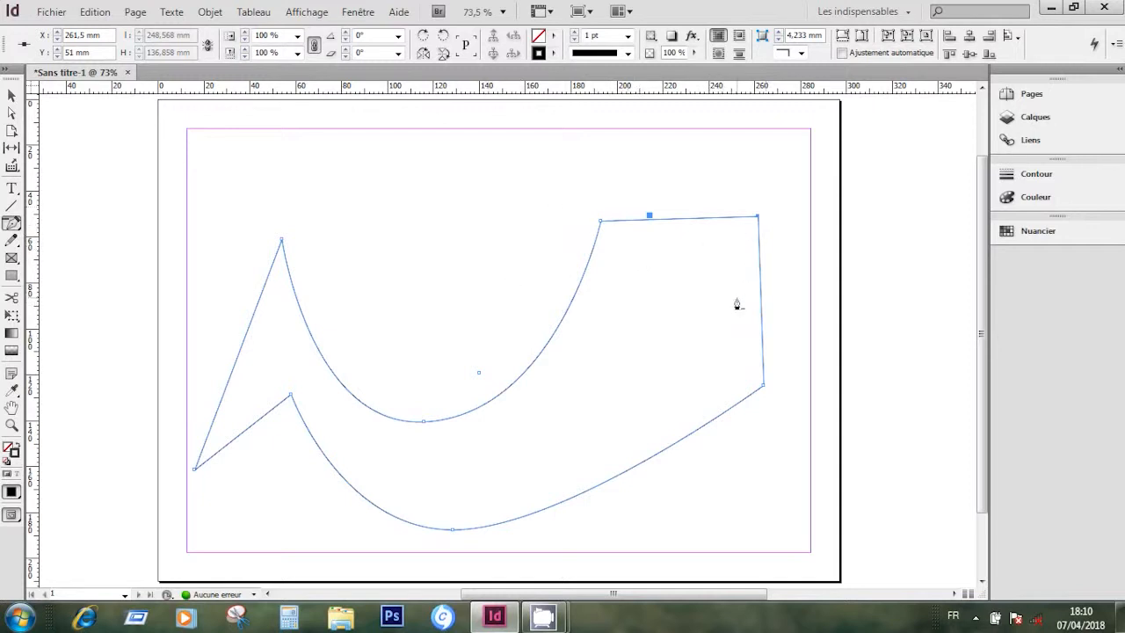
pyautogui.click(290, 396)
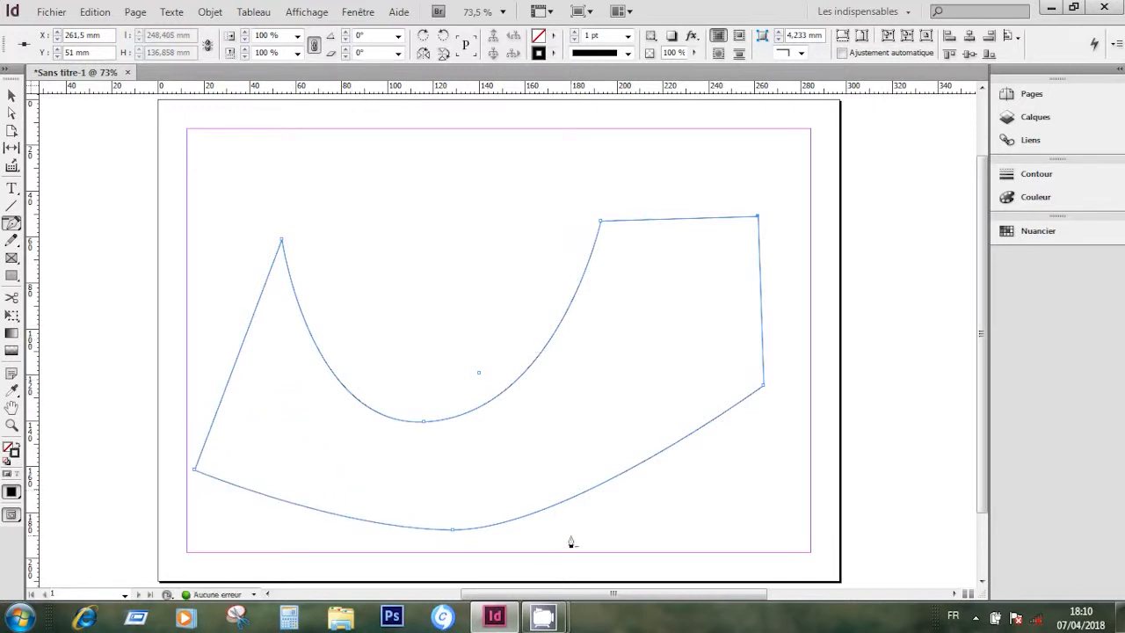
# - Remove the inner curve's lowest anchor point, the upper peak near X 193 mm and the upper right corner from the shape
pyautogui.click(424, 425)
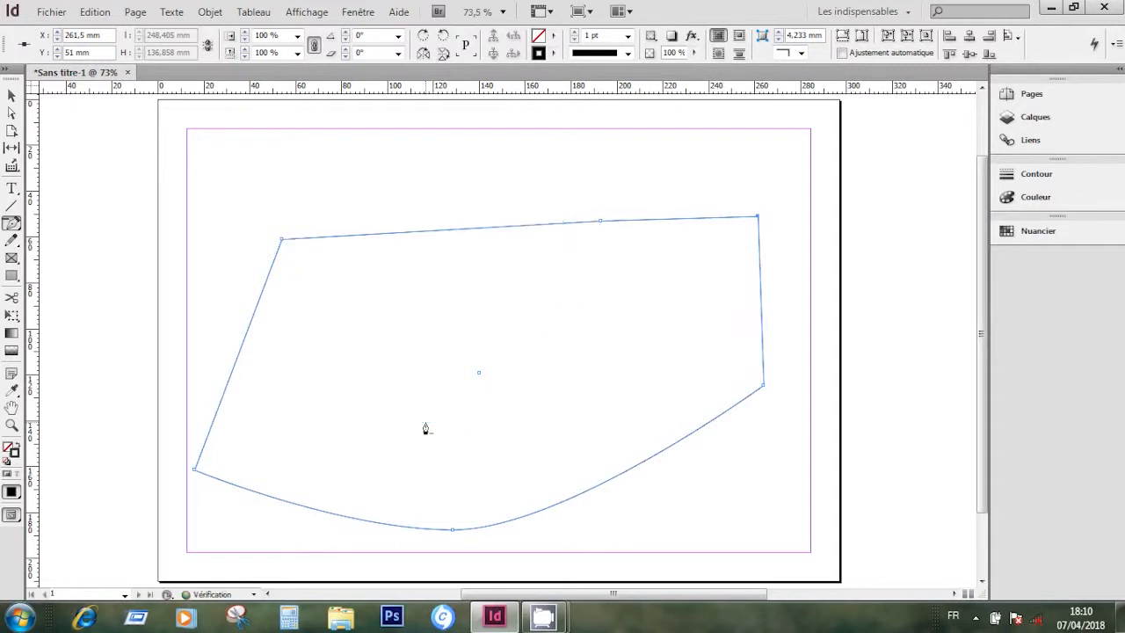
pyautogui.click(599, 222)
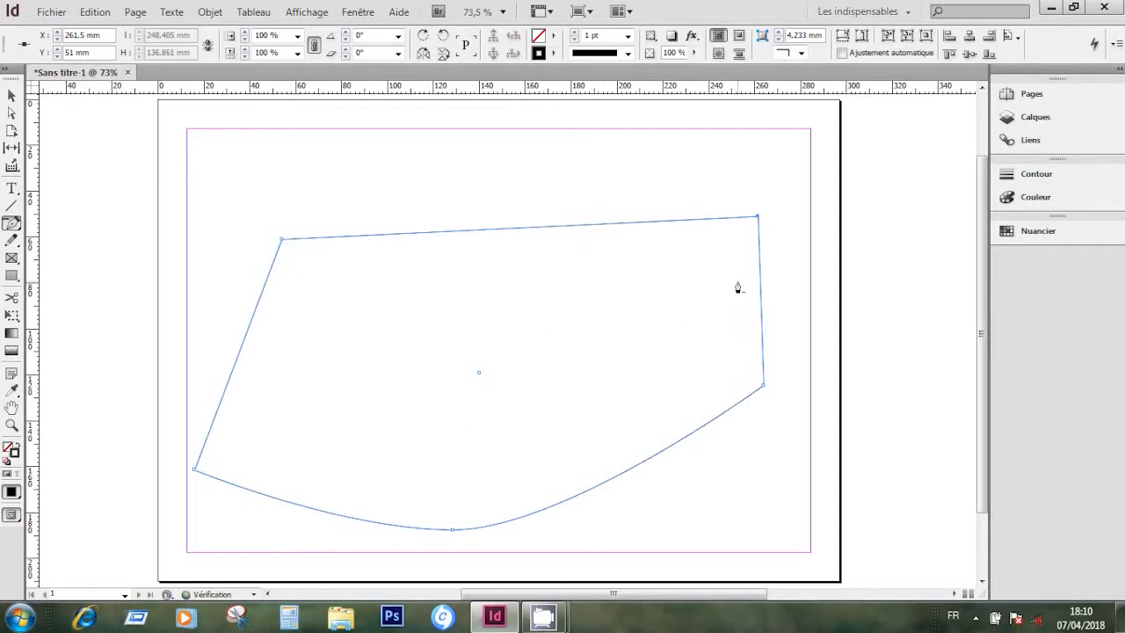
pyautogui.click(758, 218)
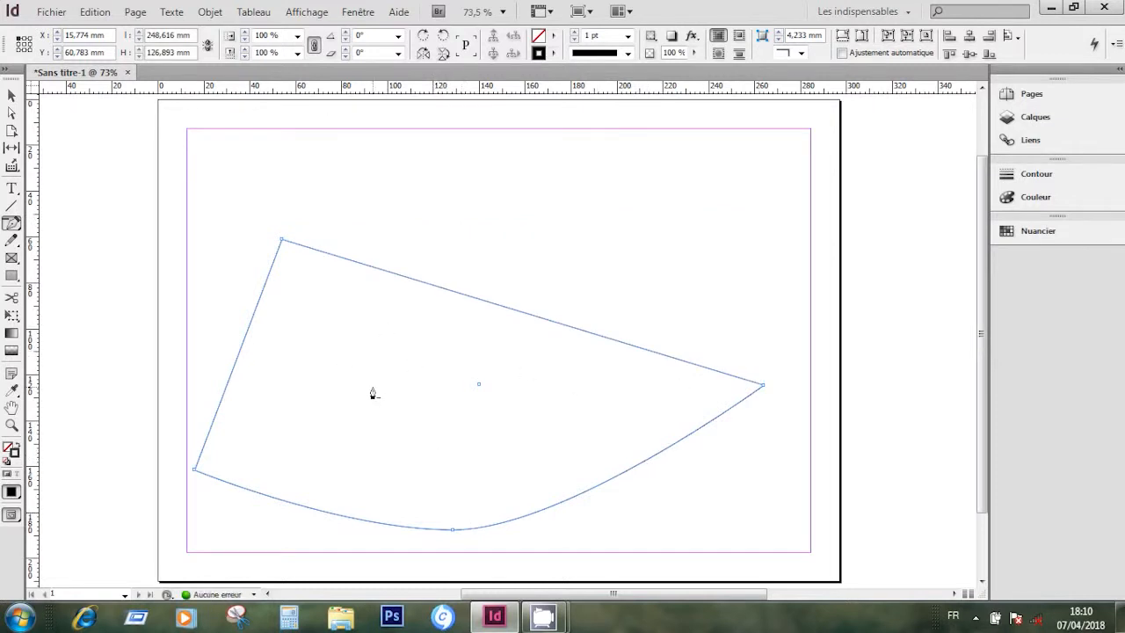
# - Convert the shape's upper left corner into a smooth curve point with long direction handles, using the Outil Conversion de point directeur
pyautogui.click(14, 226)
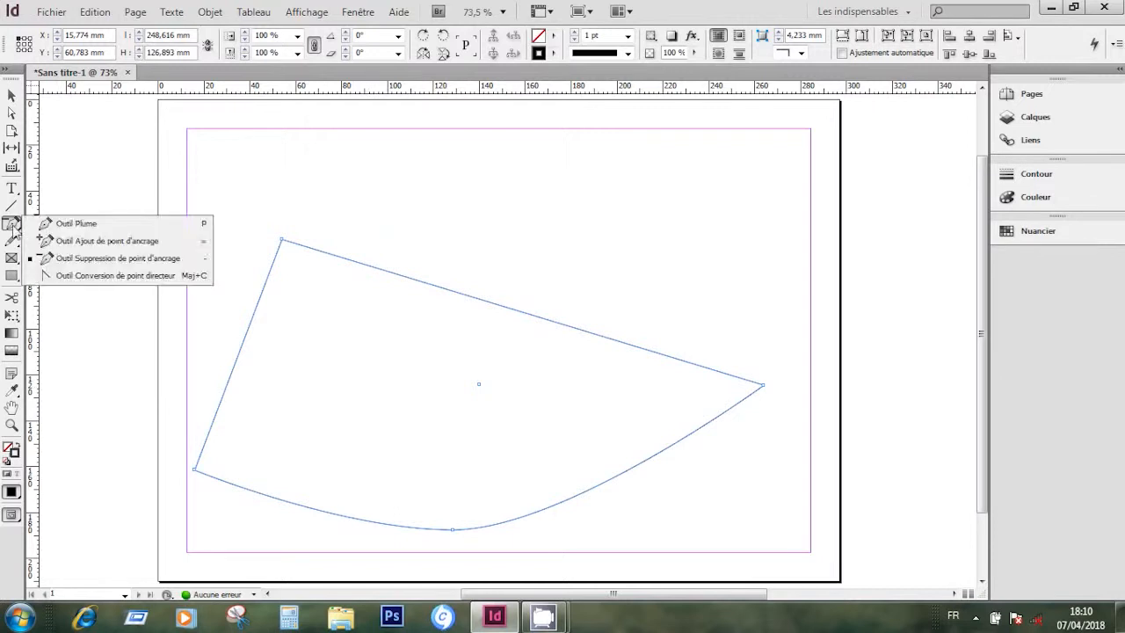
pyautogui.click(103, 276)
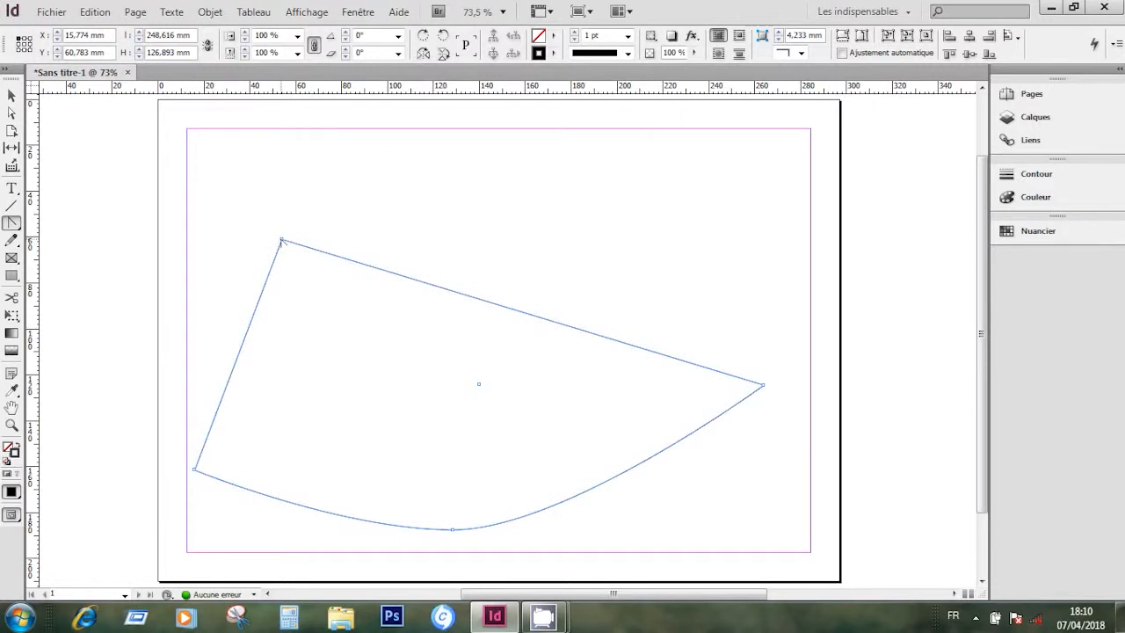
pyautogui.moveTo(281, 239); pyautogui.dragTo(430, 178)
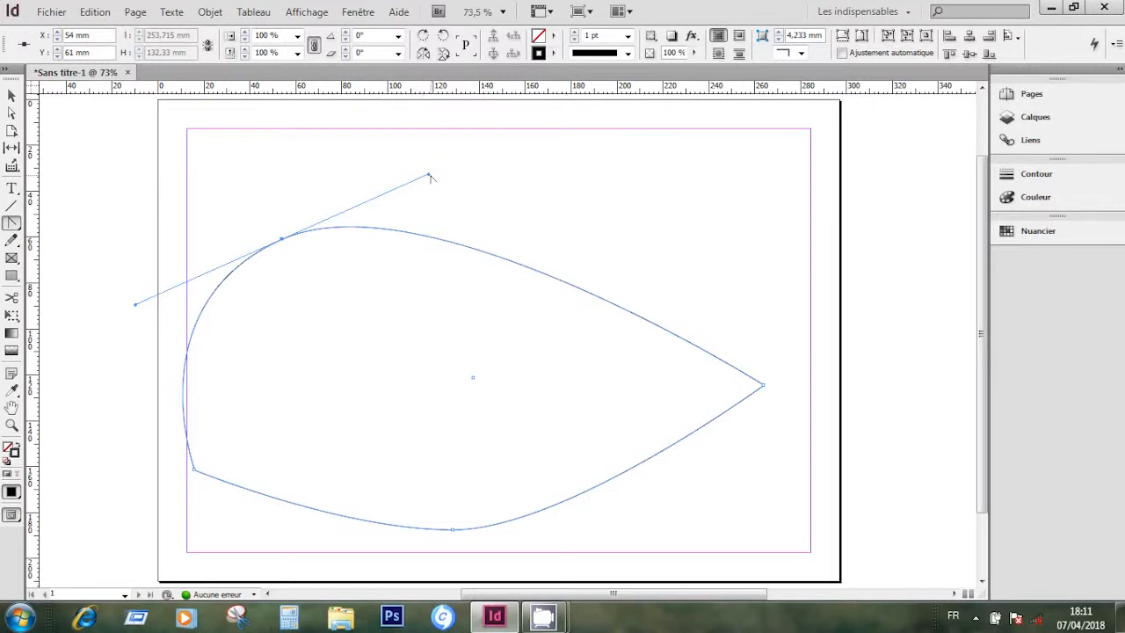
# - Try collapsing both direction handles of the upper left point, and undo both changes
pyautogui.moveTo(429, 176); pyautogui.dragTo(282, 242)
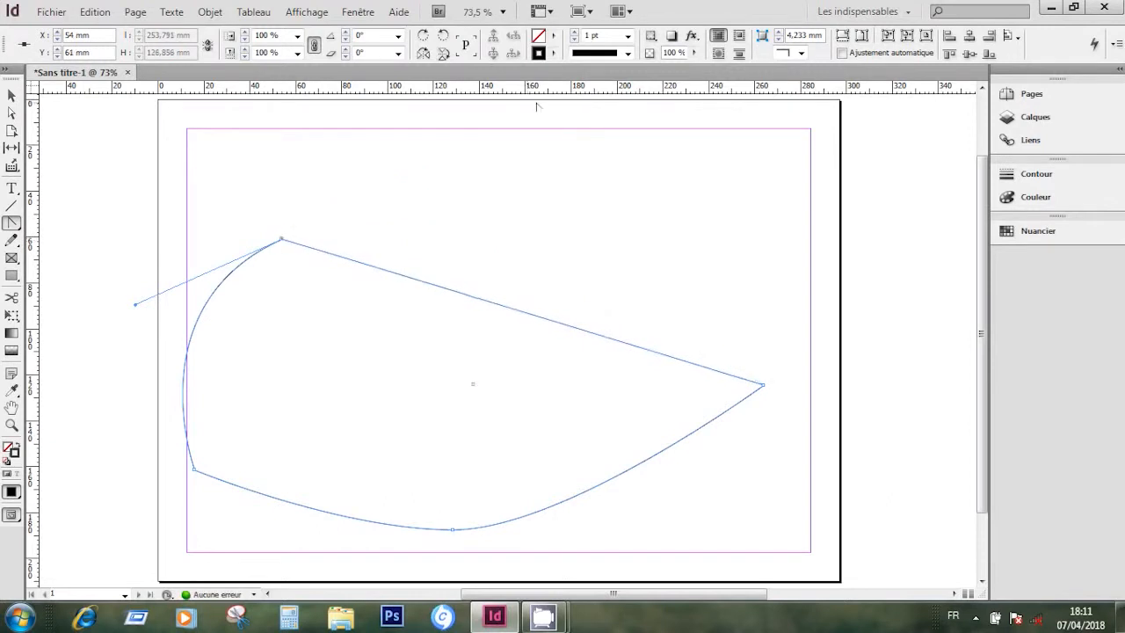
pyautogui.click(135, 303)
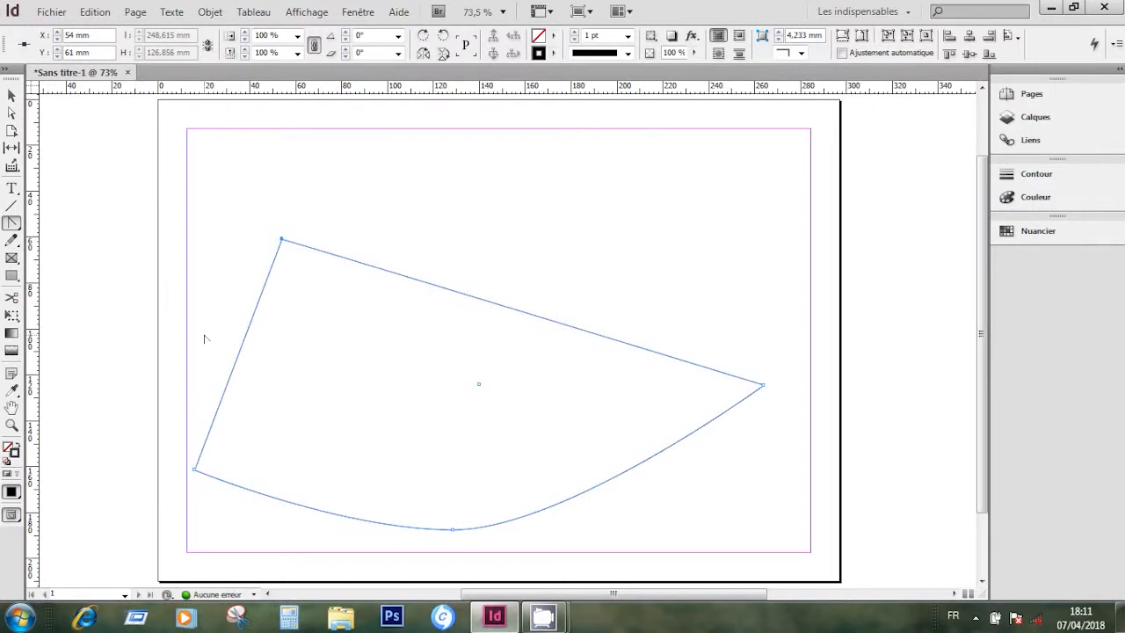
pyautogui.hotkey('ctrl', 'z')
pyautogui.hotkey('ctrl', 'z')
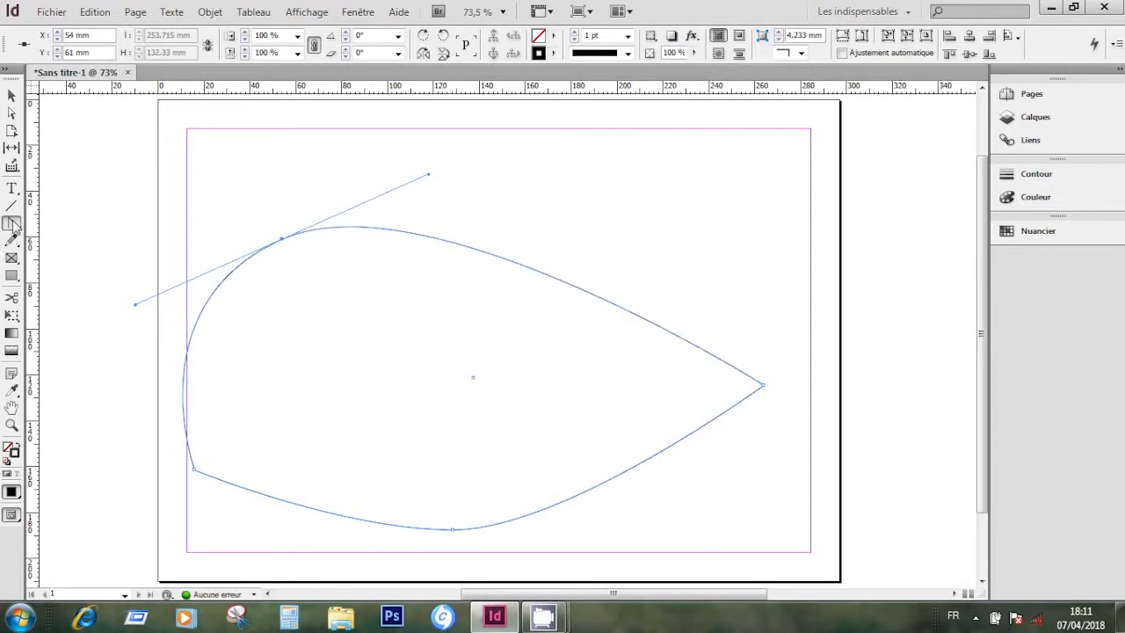
# - Collapse the upper left point's right-hand direction handle and convert the bottom curve point into a sharp corner
pyautogui.click(429, 176)
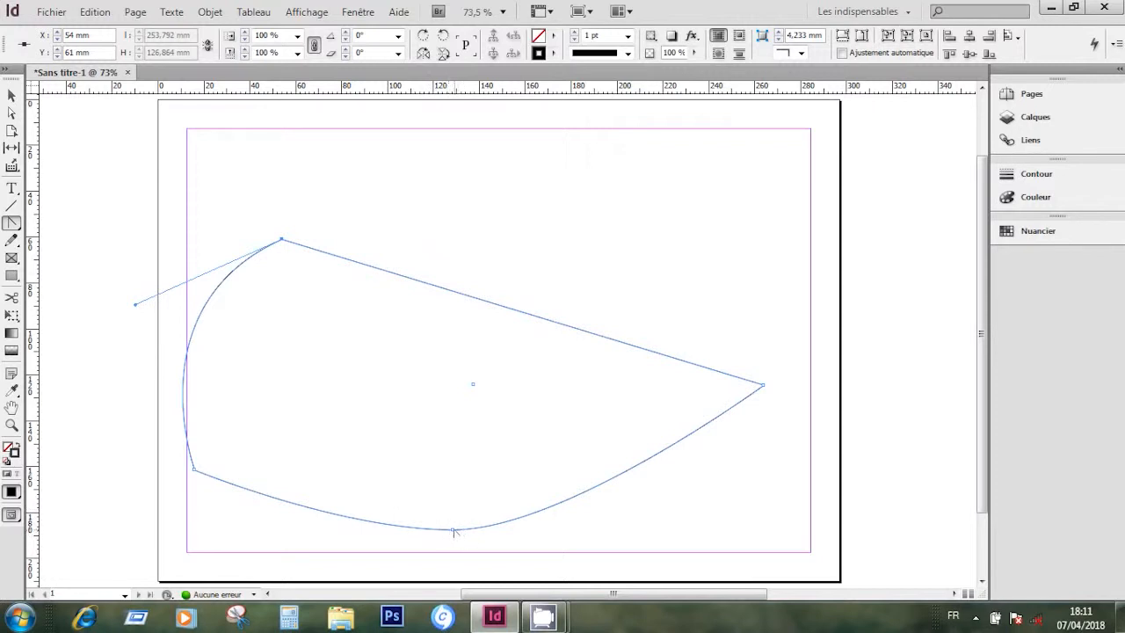
pyautogui.click(12, 114)
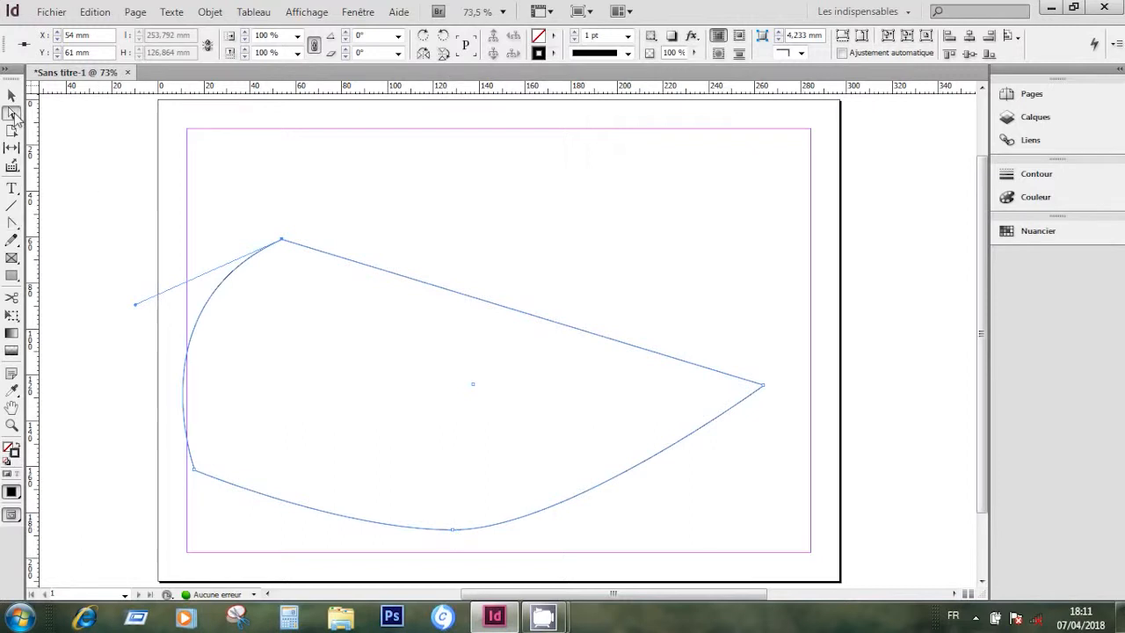
pyautogui.click(453, 532)
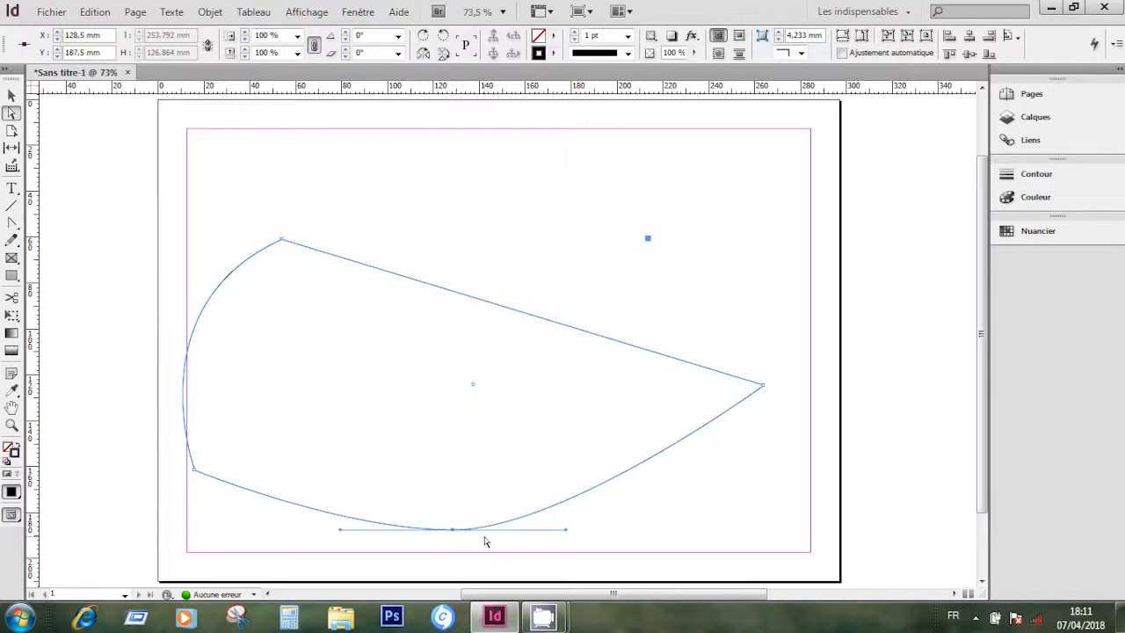
pyautogui.click(12, 222)
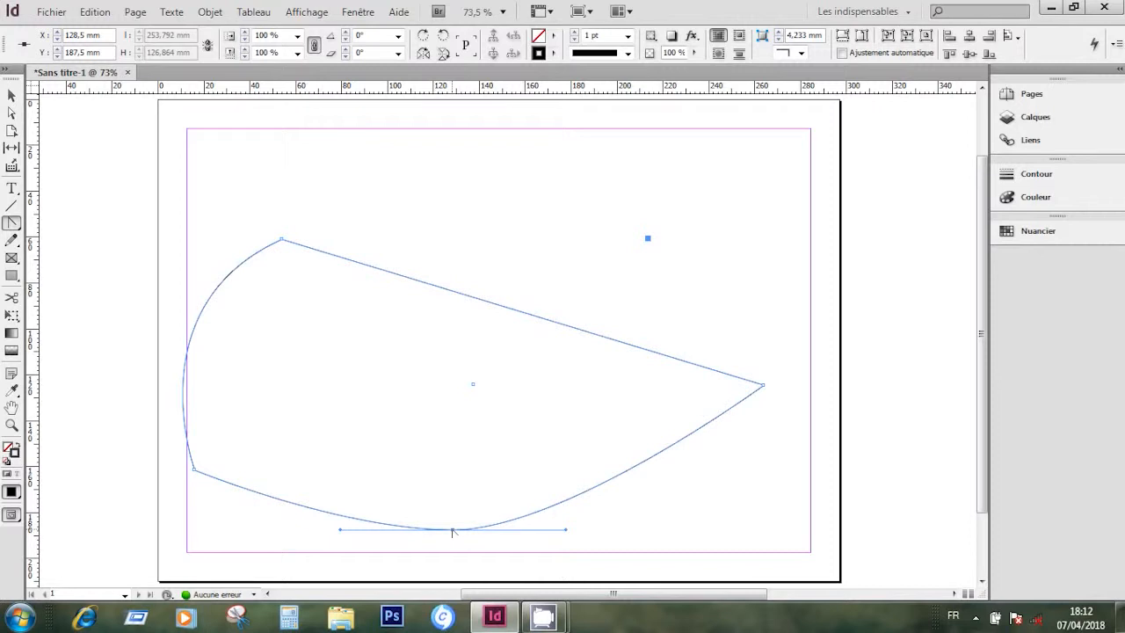
pyautogui.click(453, 530)
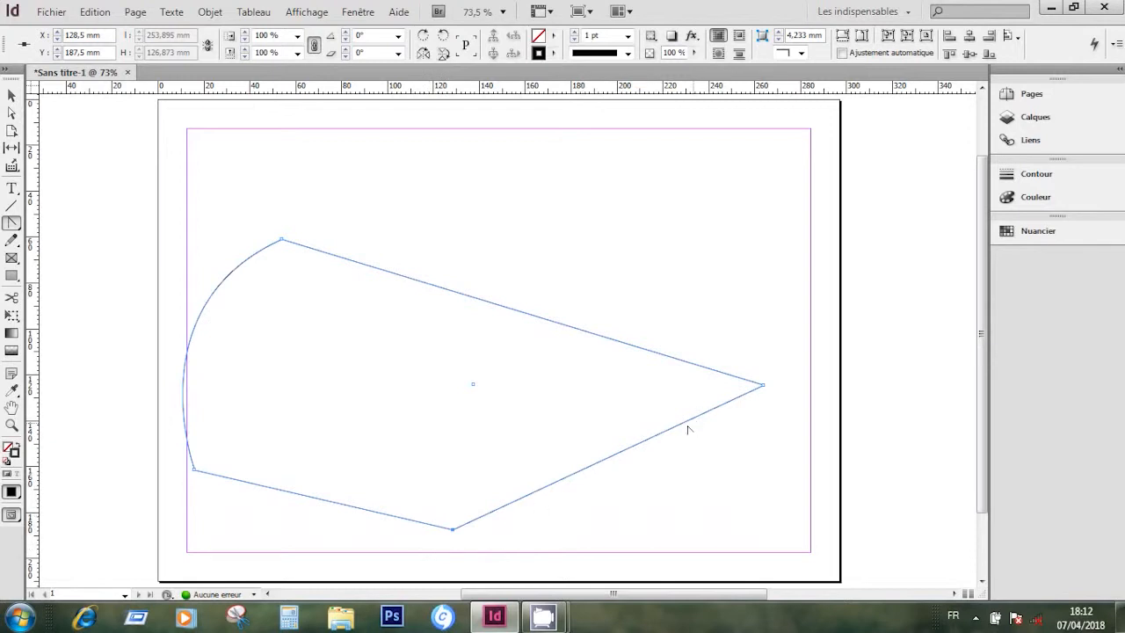
pyautogui.click(12, 225)
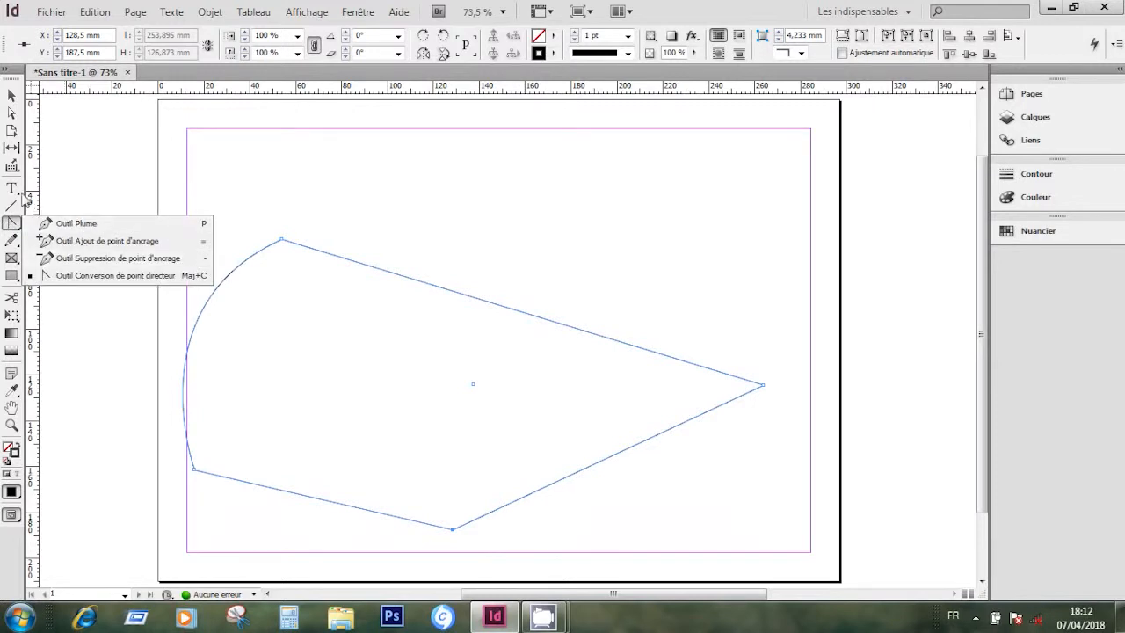
pyautogui.click(700, 15)
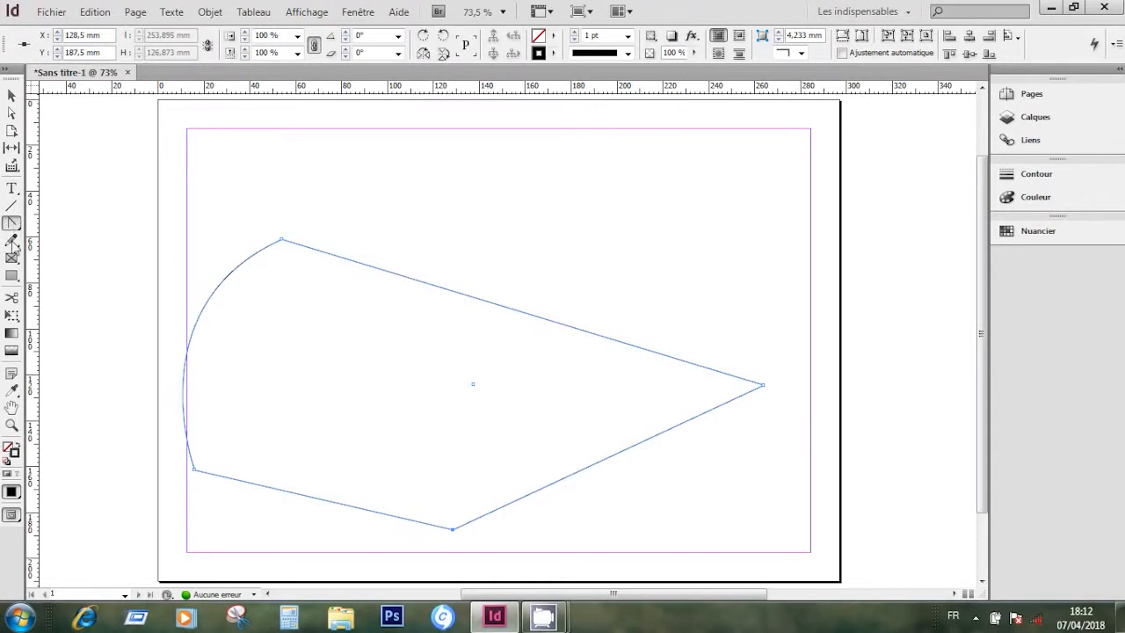
# - Select the whole pen shape and delete it from the page
pyautogui.click(13, 97)
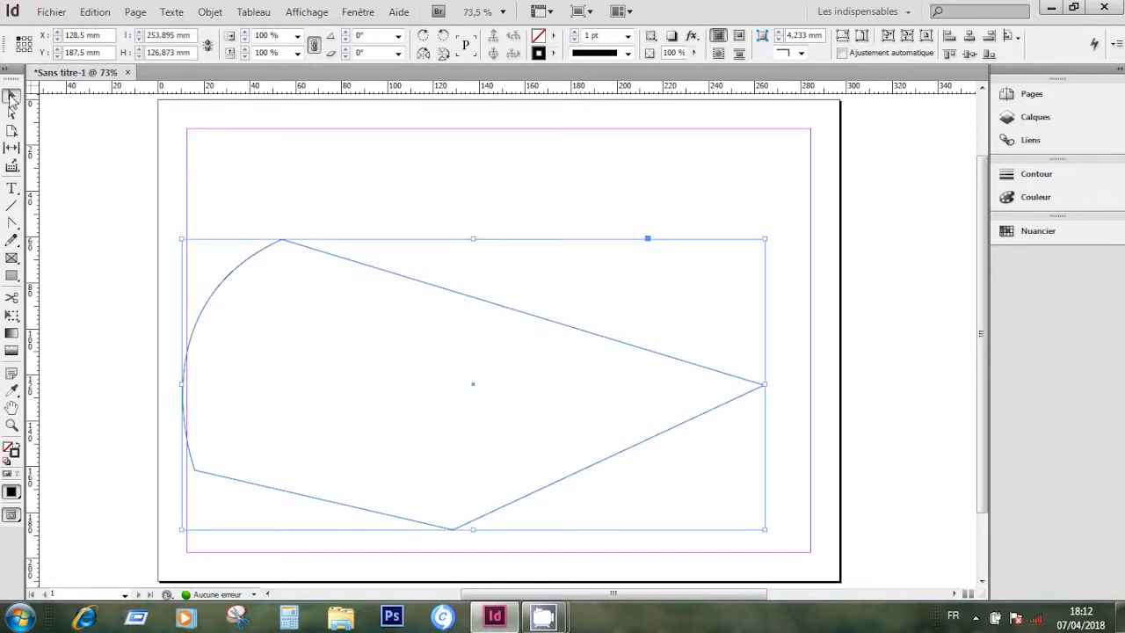
pyautogui.click(375, 200)
pyautogui.moveTo(343, 207); pyautogui.dragTo(440, 366)
pyautogui.press('Delete')
# - Draw a peaked freehand stroke about 43 × 88 mm with the Outil Crayon, and undo it
pyautogui.click(11, 241)
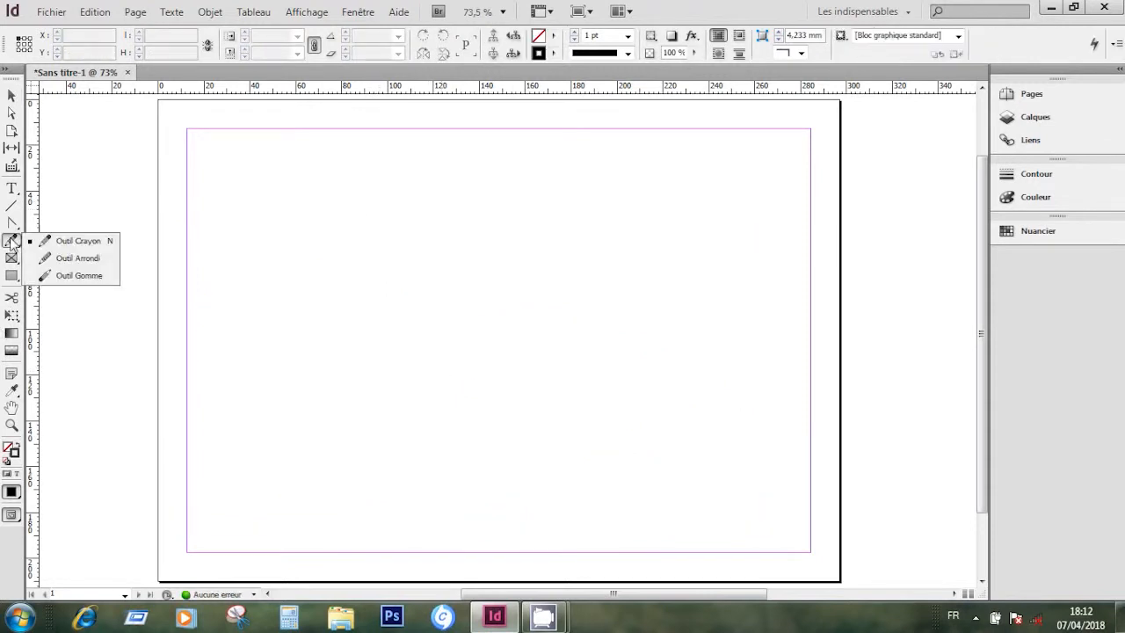
pyautogui.click(96, 246)
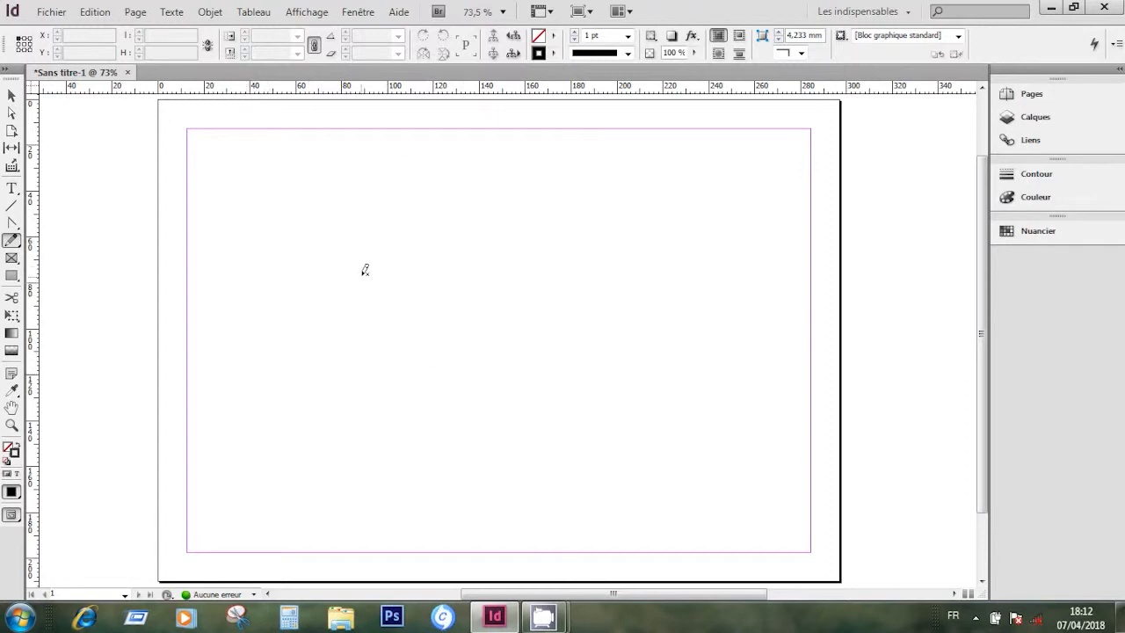
pyautogui.click(392, 165)
pyautogui.moveTo(393, 165); pyautogui.dragTo(412, 319)
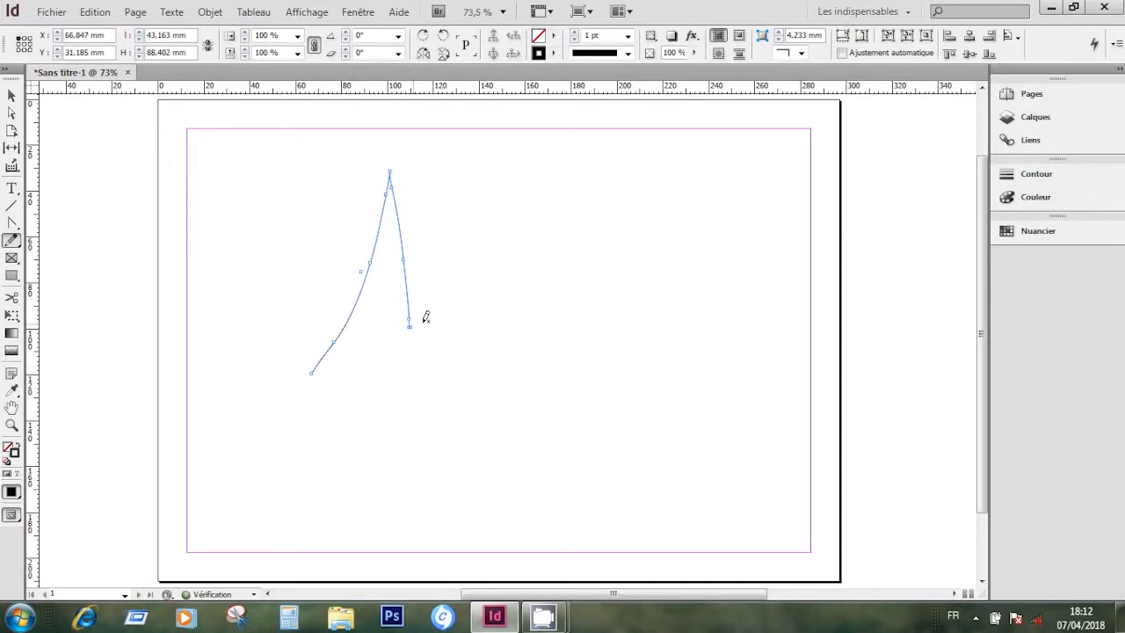
pyautogui.hotkey('ctrl', 'z')
# - Draw two signature-like freehand scribbles, about 145 × 86 mm and 121 × 89 mm, and delete both
pyautogui.moveTo(354, 359)
pyautogui.mouseDown()
pyautogui.moveTo(367, 205)
pyautogui.moveTo(417, 278)
pyautogui.moveTo(447, 199)
pyautogui.moveTo(493, 332)
pyautogui.moveTo(274, 315)
pyautogui.moveTo(522, 283)
pyautogui.moveTo(431, 316)
pyautogui.moveTo(437, 273)
pyautogui.moveTo(450, 361)
pyautogui.moveTo(484, 269)
pyautogui.moveTo(403, 390)
pyautogui.moveTo(472, 326)
pyautogui.moveTo(596, 332)
pyautogui.mouseUp()
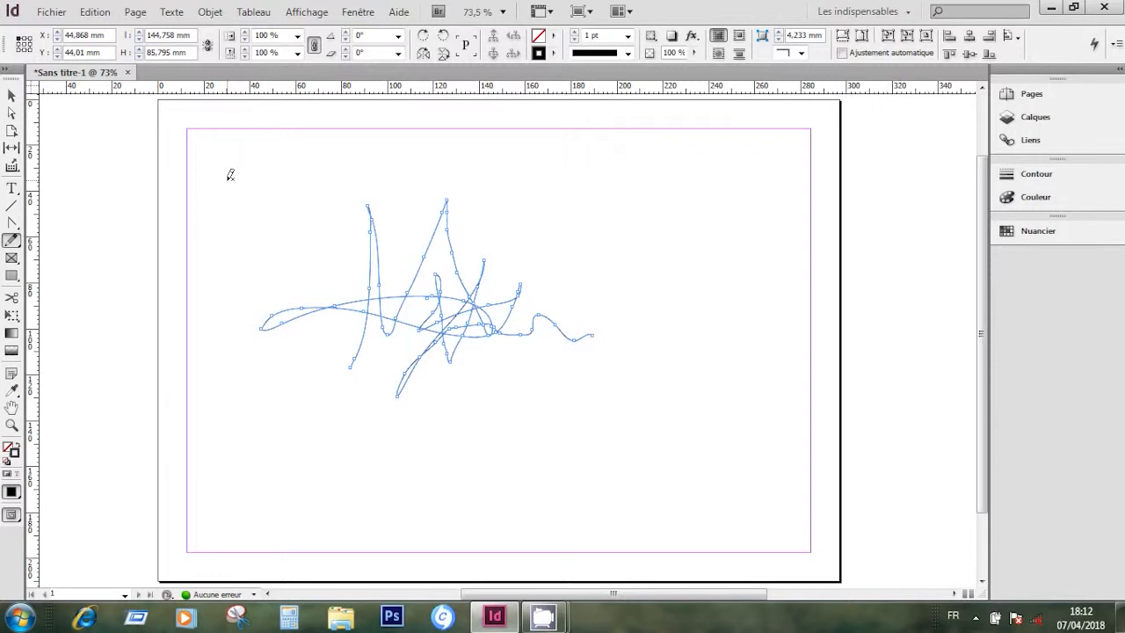
pyautogui.moveTo(663, 256)
pyautogui.mouseDown()
pyautogui.moveTo(693, 160)
pyautogui.moveTo(724, 278)
pyautogui.moveTo(749, 160)
pyautogui.moveTo(796, 240)
pyautogui.moveTo(596, 252)
pyautogui.moveTo(862, 174)
pyautogui.moveTo(734, 198)
pyautogui.moveTo(791, 188)
pyautogui.moveTo(799, 254)
pyautogui.moveTo(837, 208)
pyautogui.moveTo(802, 254)
pyautogui.moveTo(875, 267)
pyautogui.mouseUp()
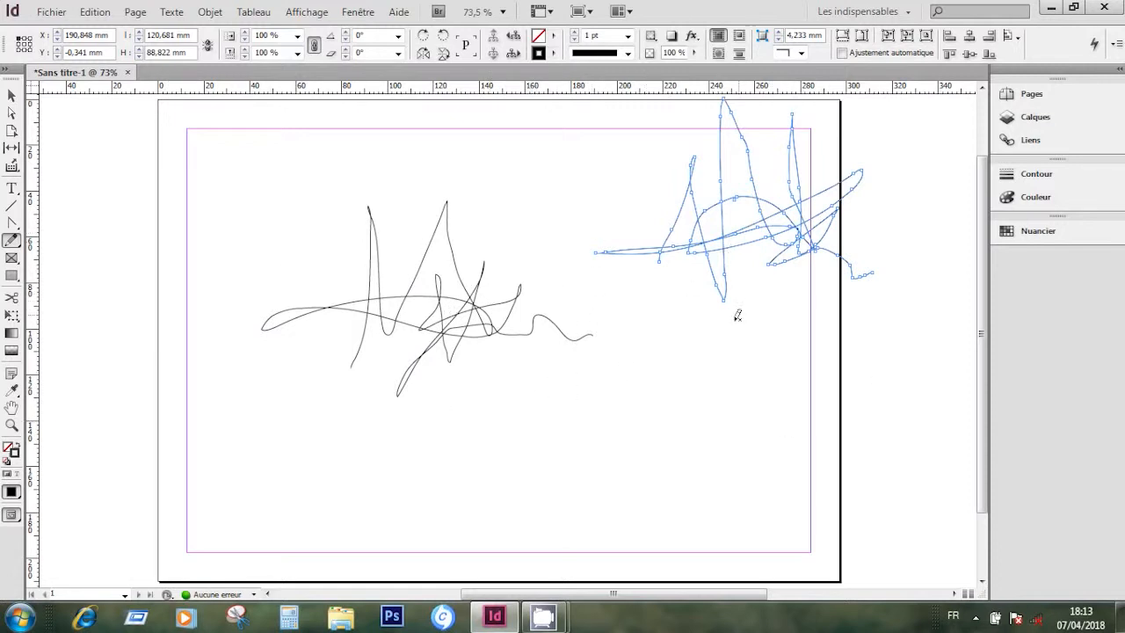
pyautogui.click(11, 96)
pyautogui.moveTo(190, 141)
pyautogui.mouseDown()
pyautogui.moveTo(621, 313)
pyautogui.moveTo(818, 360)
pyautogui.mouseUp()
pyautogui.press('Delete')
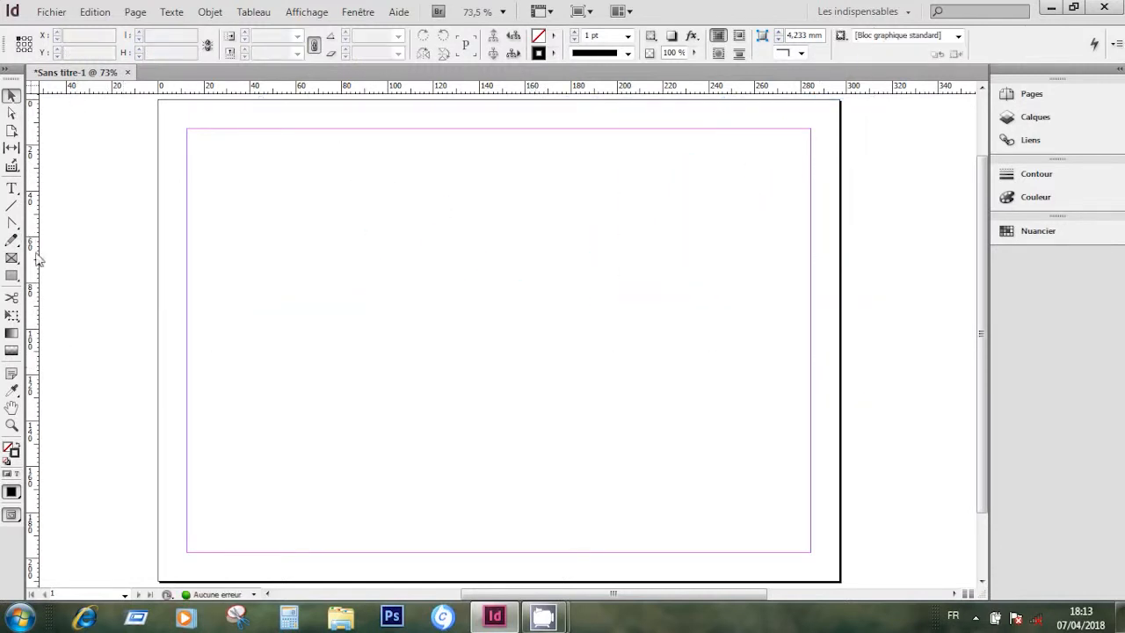
# - Draw a closed rounded freehand outline about 100 × 107 mm with the Outil Crayon, and delete it
pyautogui.click(11, 241)
pyautogui.moveTo(312, 309)
pyautogui.mouseDown()
pyautogui.moveTo(403, 222)
pyautogui.moveTo(498, 267)
pyautogui.moveTo(530, 401)
pyautogui.moveTo(449, 462)
pyautogui.moveTo(326, 455)
pyautogui.moveTo(304, 376)
pyautogui.moveTo(312, 309)
pyautogui.mouseUp()
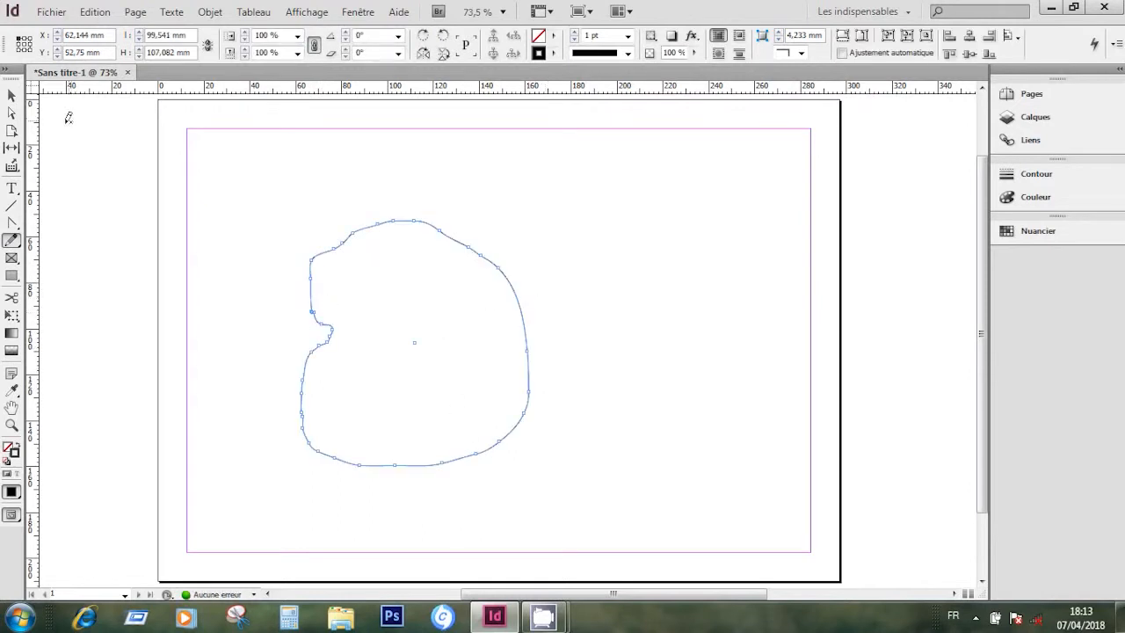
pyautogui.click(12, 97)
pyautogui.click(256, 194)
pyautogui.moveTo(256, 194); pyautogui.dragTo(560, 450)
pyautogui.press('Delete')
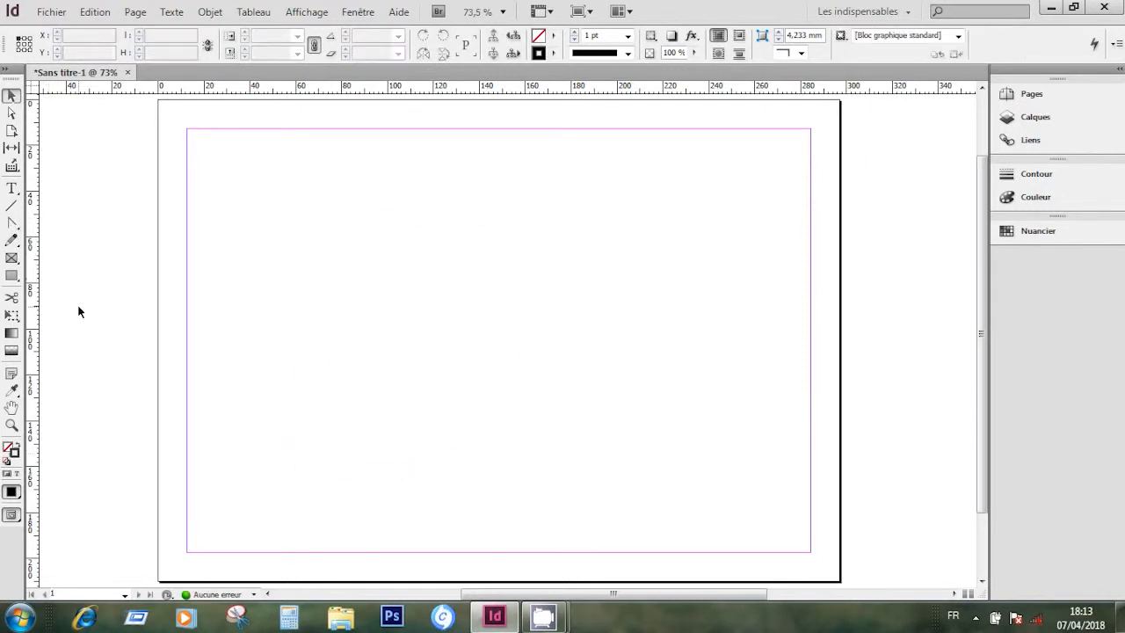
pyautogui.click(12, 242)
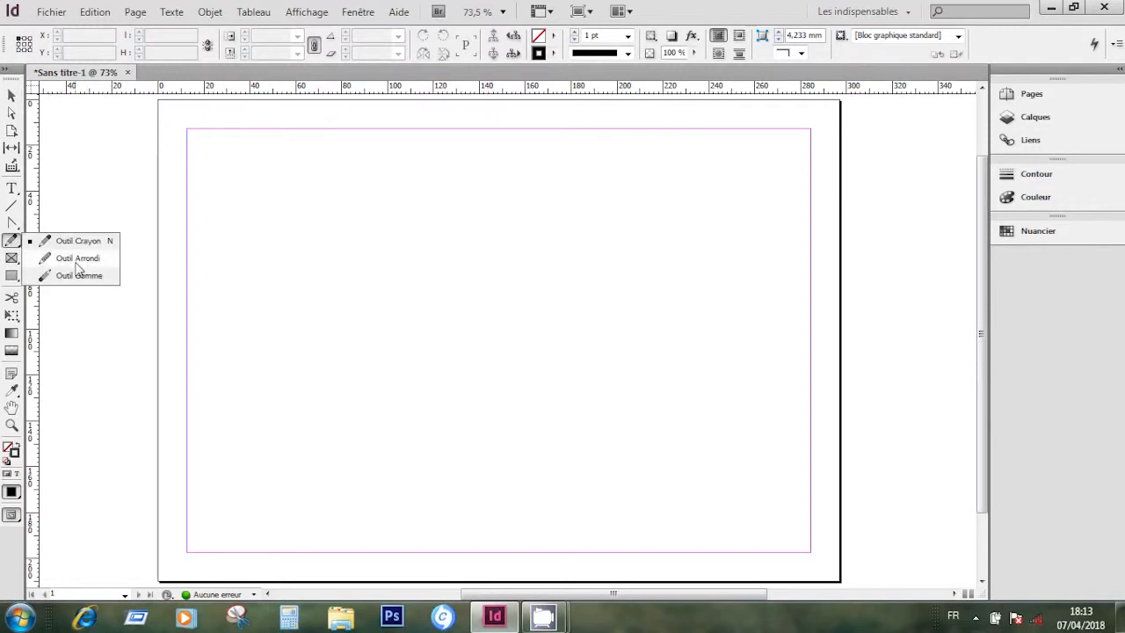
pyautogui.click(12, 206)
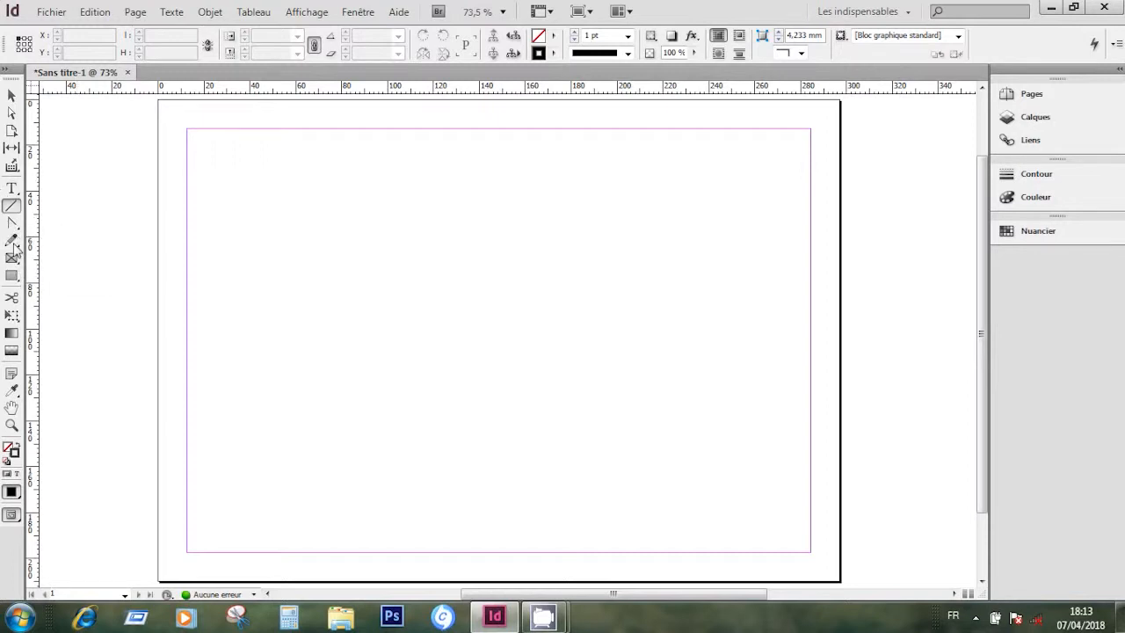
pyautogui.click(13, 243)
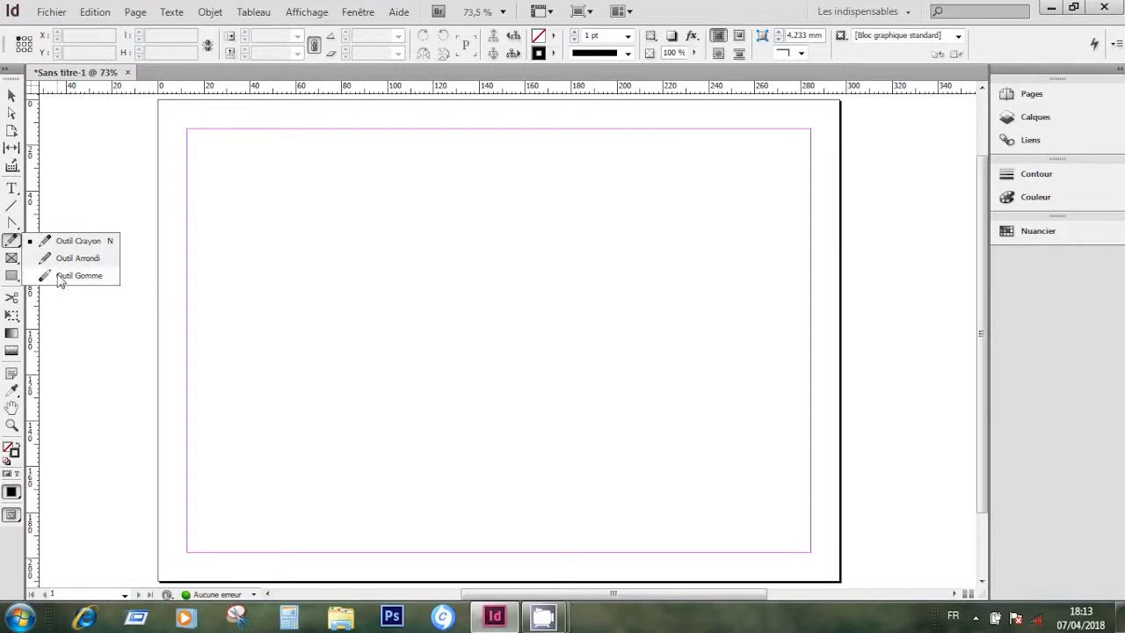
pyautogui.click(13, 243)
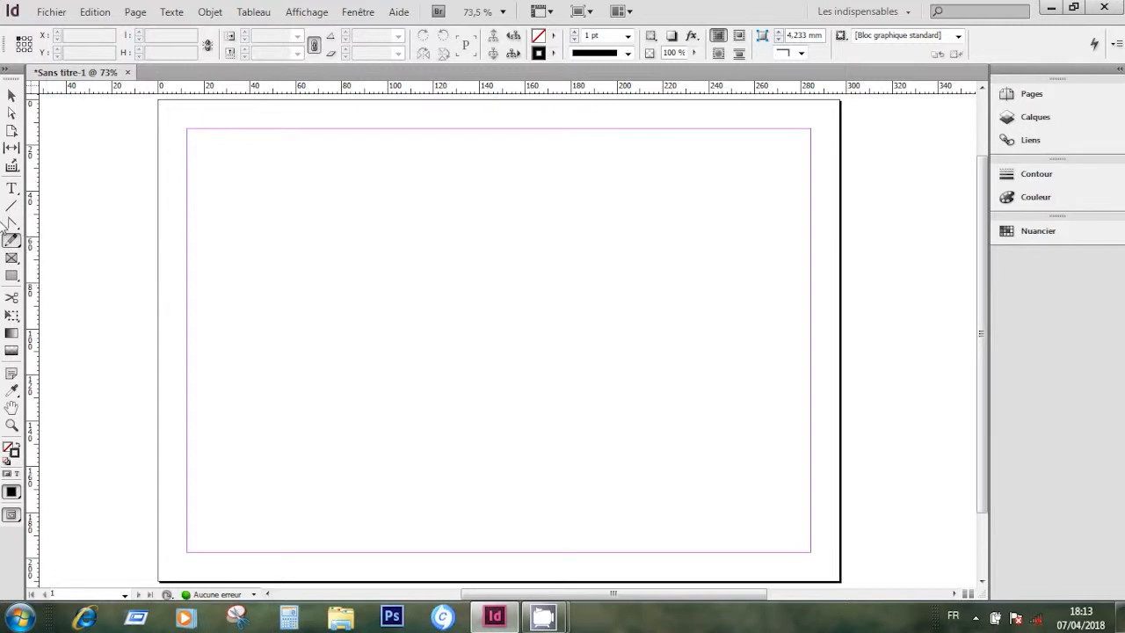
# - Draw a rectangular frame about 183.5 × 108.5 mm at about X 44, Y 54.5 mm with the Outil Bloc rectangulaire
pyautogui.click(12, 258)
pyautogui.click(11, 257)
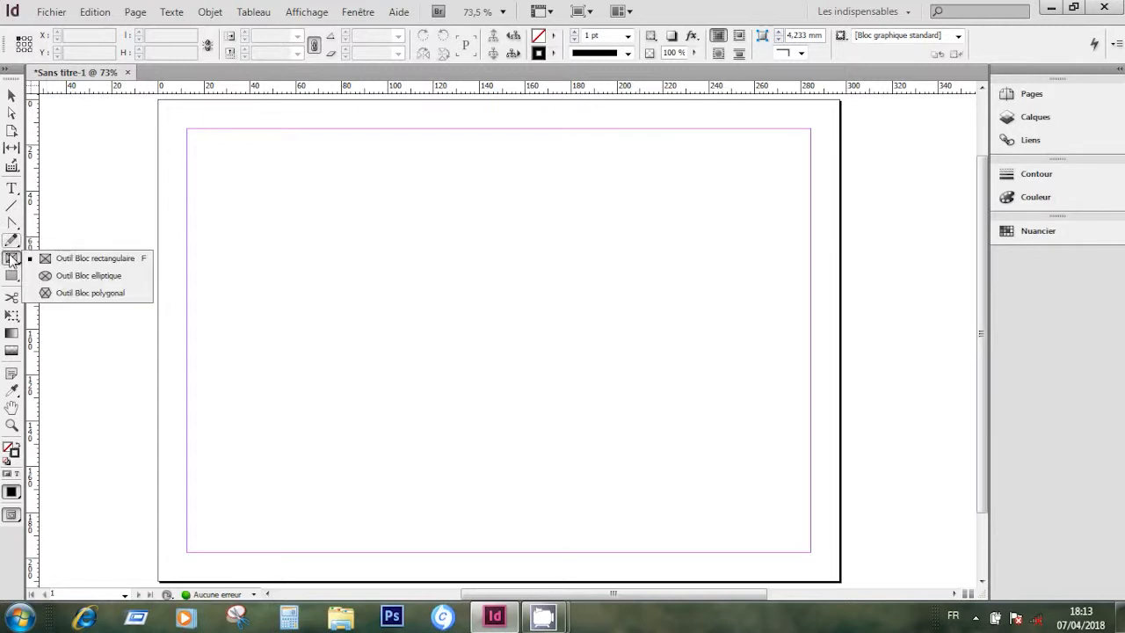
pyautogui.click(118, 262)
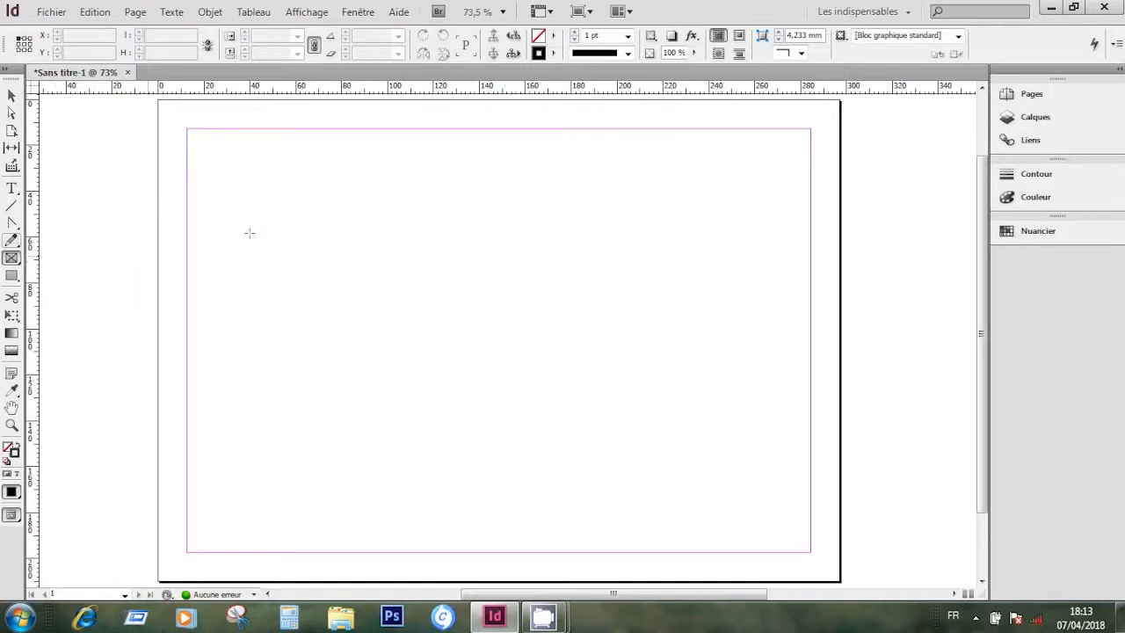
pyautogui.moveTo(259, 224); pyautogui.dragTo(681, 472)
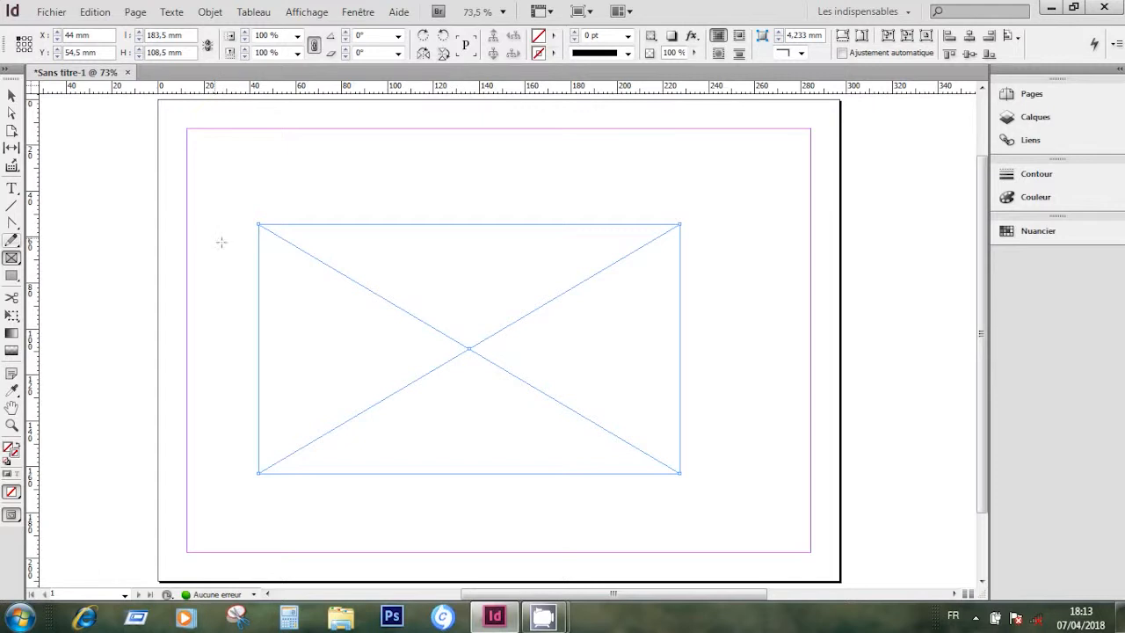
# - Turn the rectangular frame into a text frame and set its paragraph direction to left-to-right
pyautogui.click(13, 188)
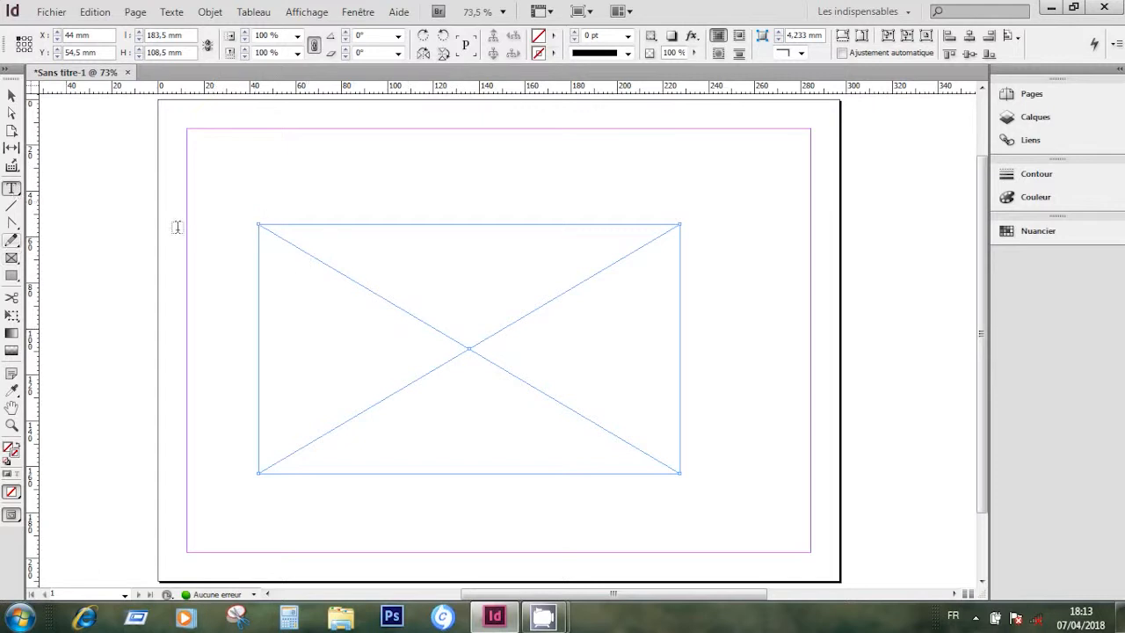
pyautogui.click(320, 254)
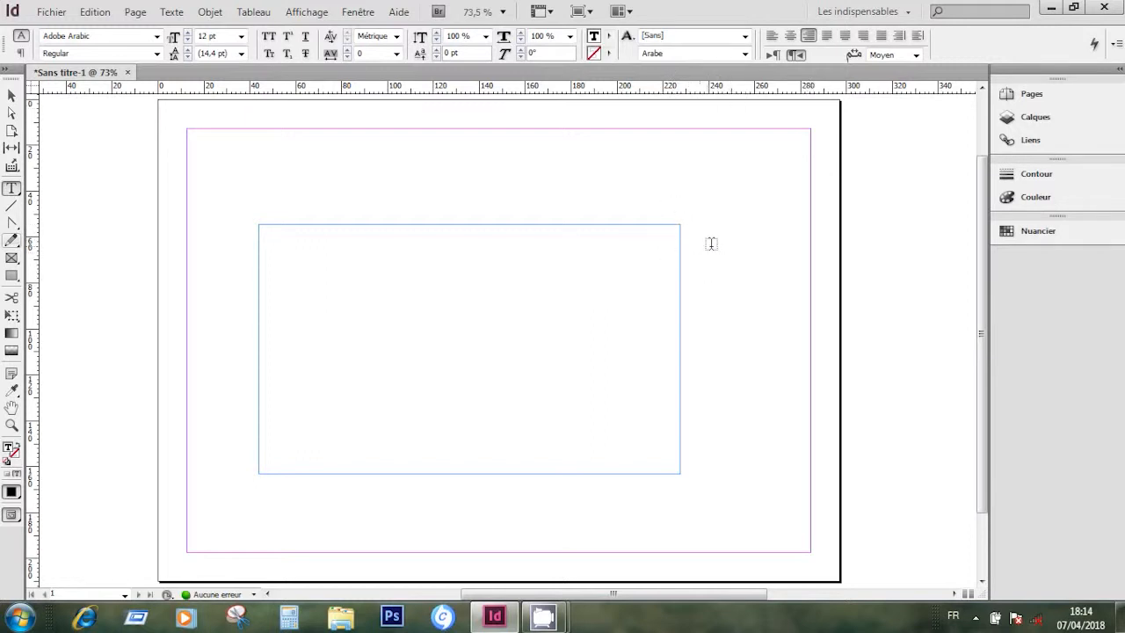
pyautogui.click(774, 55)
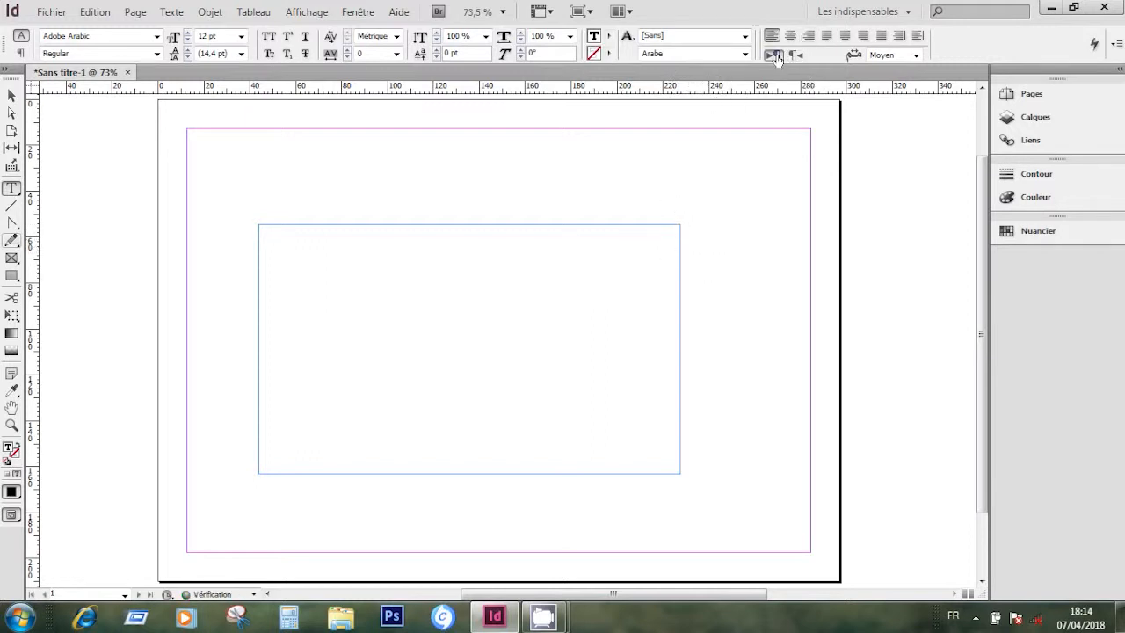
# - Set the text frame's language to Français and fill it with placeholder text
pyautogui.click(744, 54)
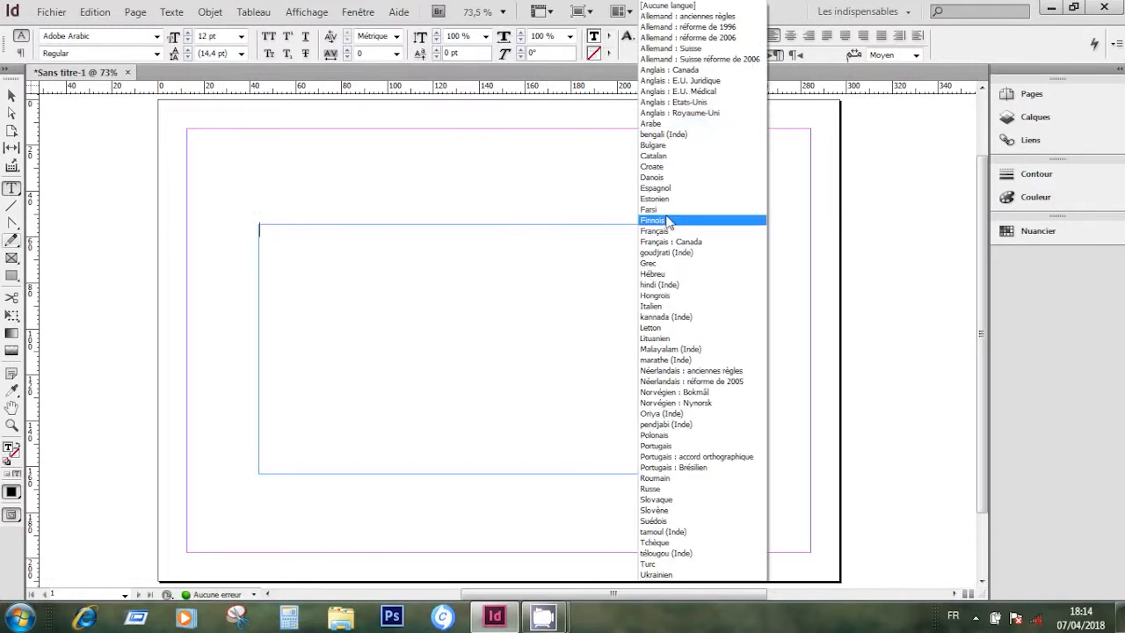
pyautogui.click(655, 231)
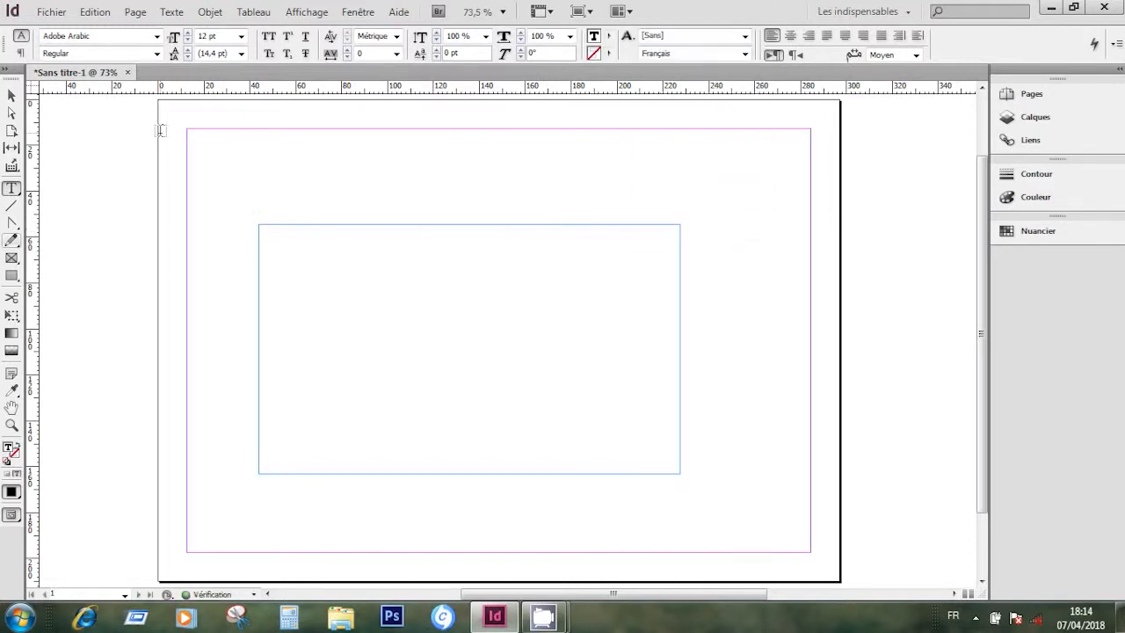
pyautogui.click(171, 13)
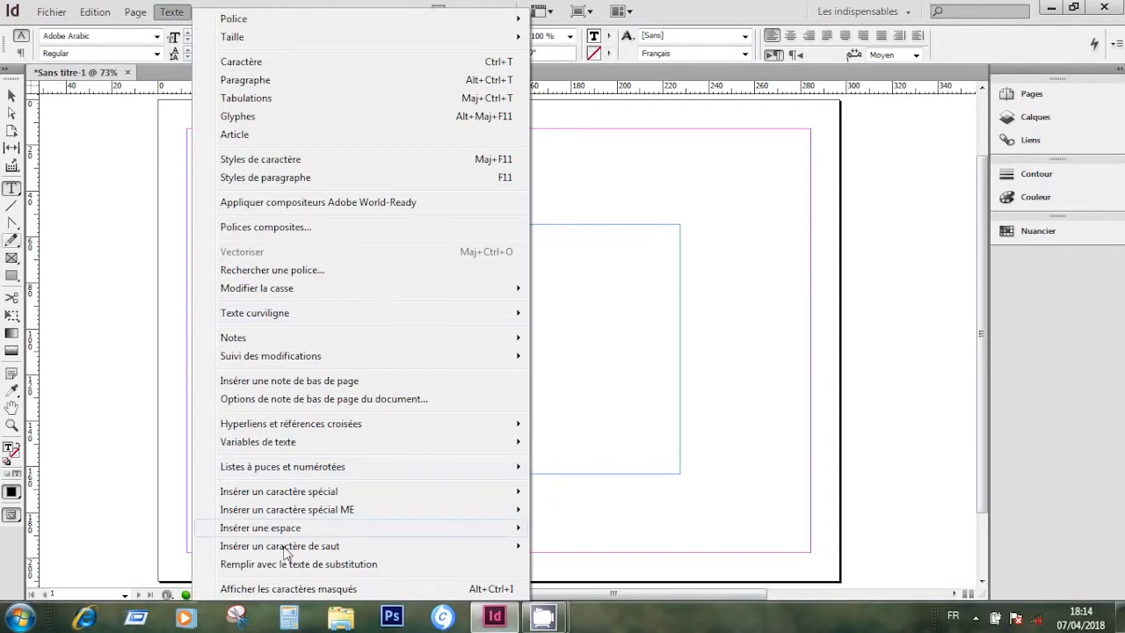
pyautogui.click(309, 569)
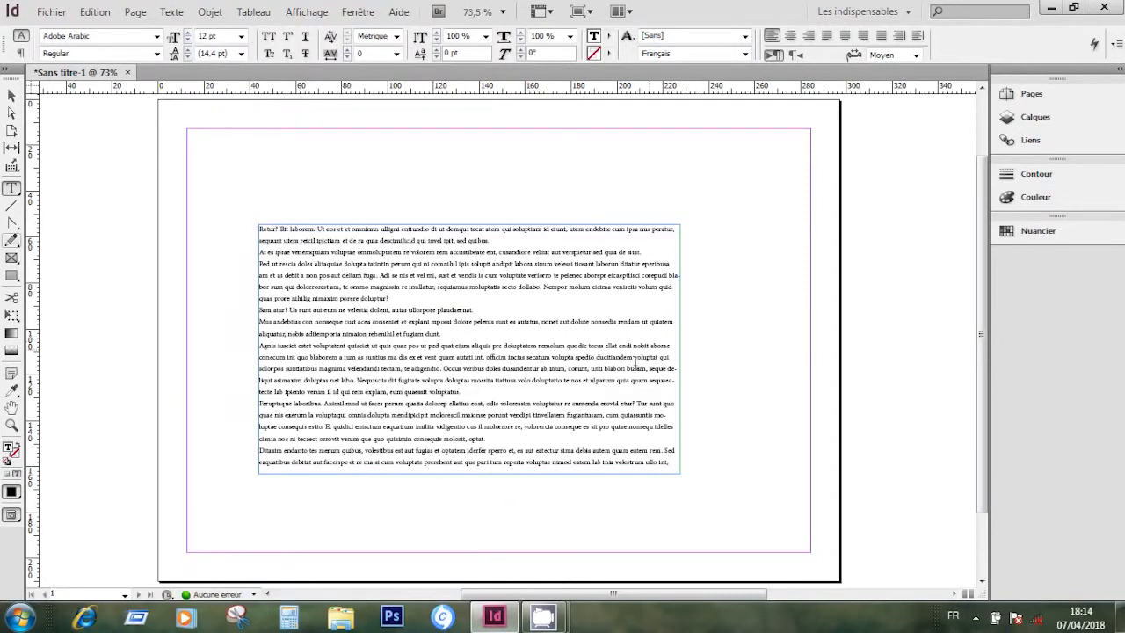
# - Move the text frame to about X -55.5, Y 115.5 mm, and place a circular frame about 126.5 mm across at X 151.5, Y 24.5 mm
pyautogui.click(10, 96)
pyautogui.moveTo(451, 347); pyautogui.dragTo(227, 447)
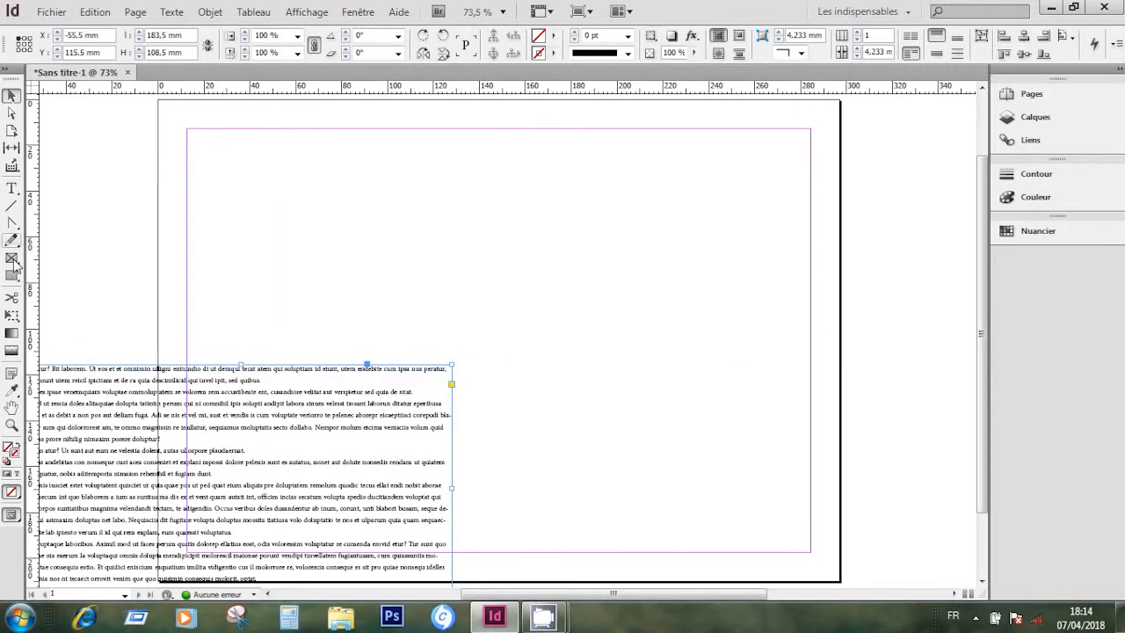
pyautogui.click(12, 257)
pyautogui.click(104, 276)
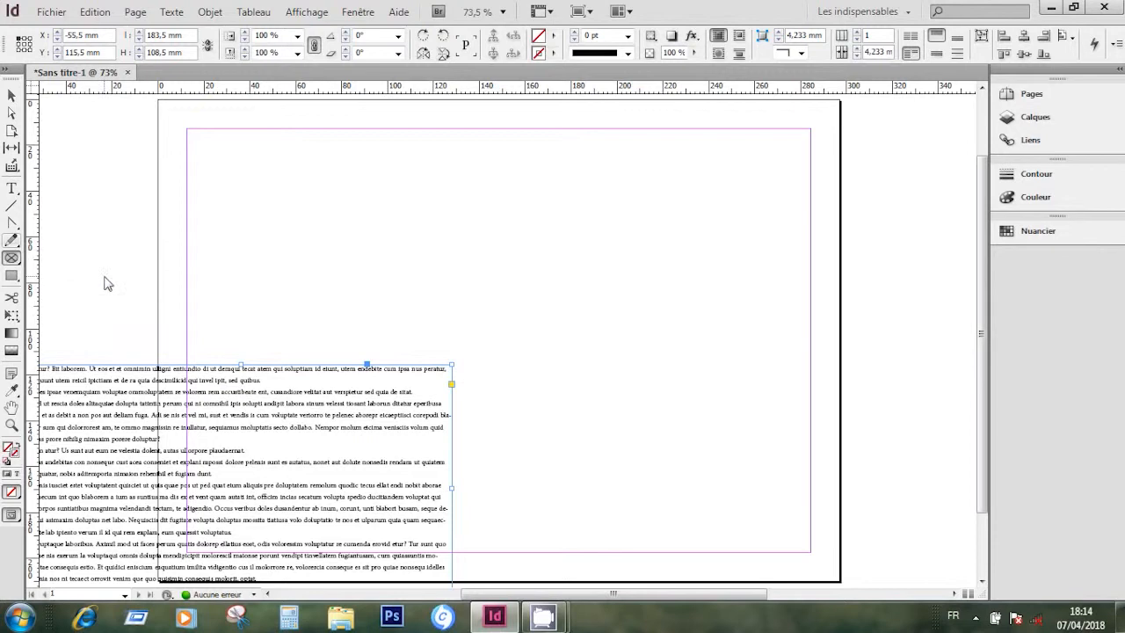
pyautogui.moveTo(368, 158); pyautogui.dragTo(658, 448)
pyautogui.click(10, 96)
pyautogui.moveTo(466, 173); pyautogui.dragTo(602, 172)
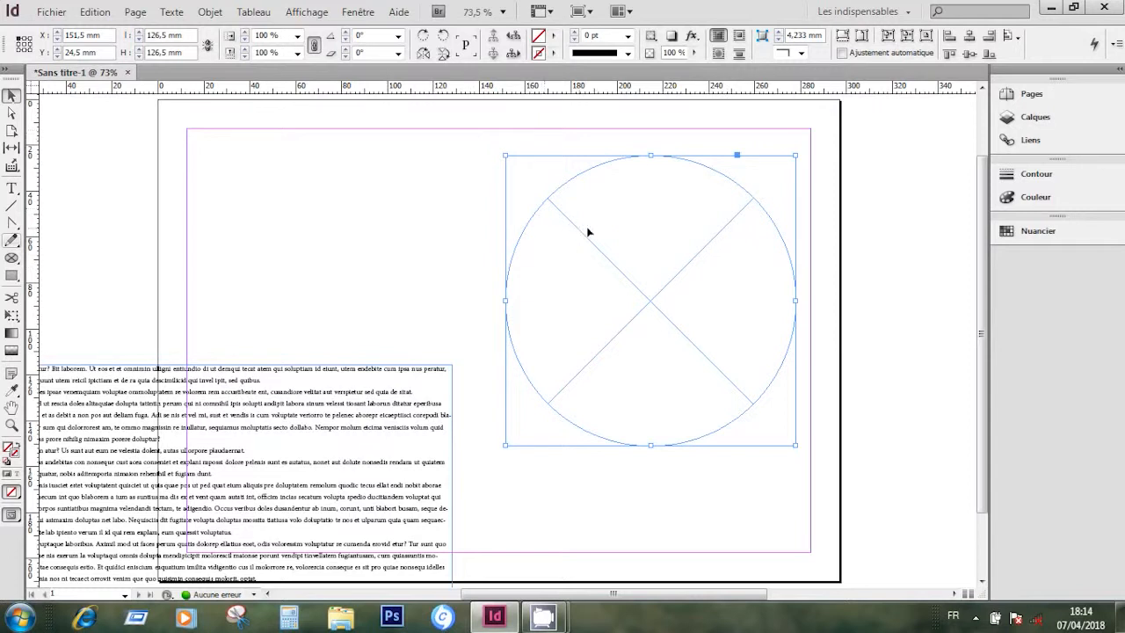
# - Import the image AllWallpapers869 into the circular frame
pyautogui.click(94, 12)
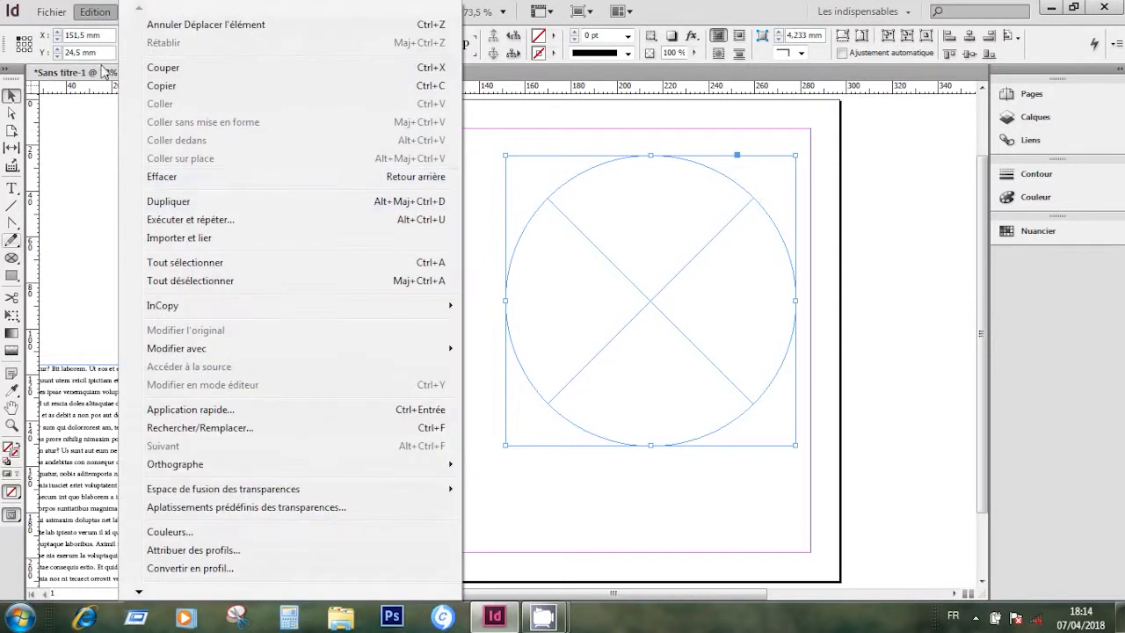
pyautogui.moveTo(54, 7)
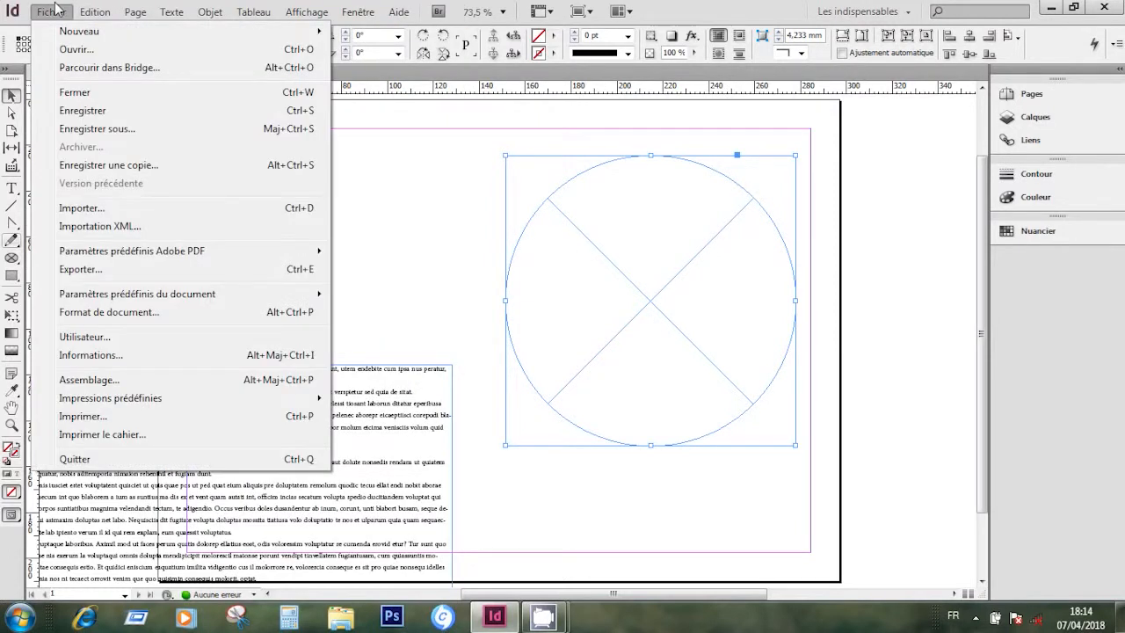
pyautogui.click(96, 208)
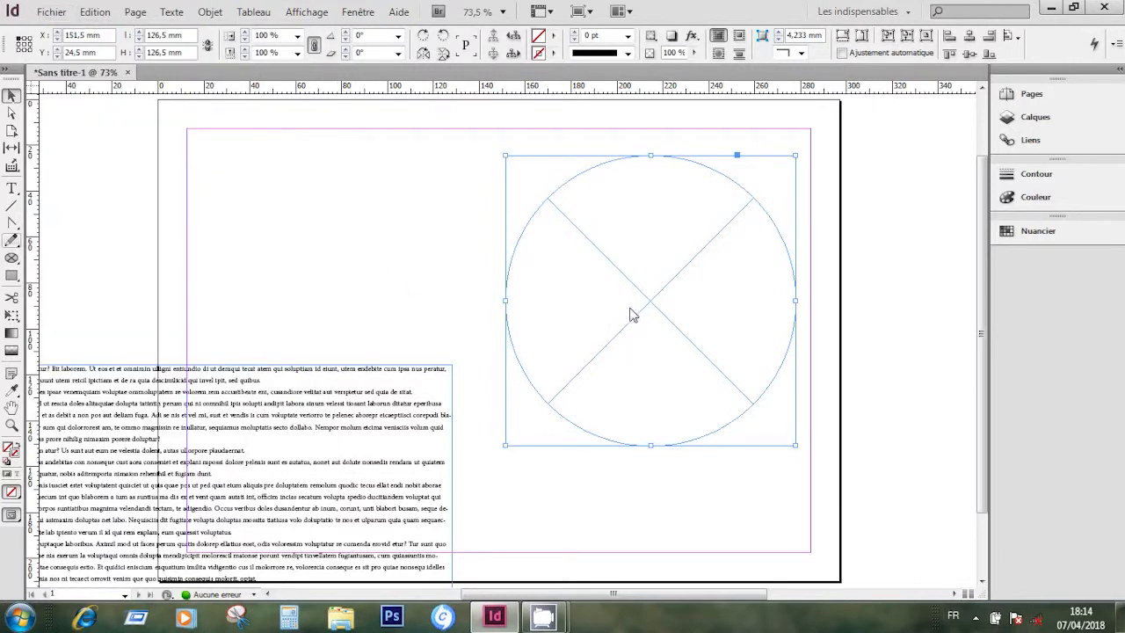
pyautogui.moveTo(627, 95); pyautogui.dragTo(323, 88)
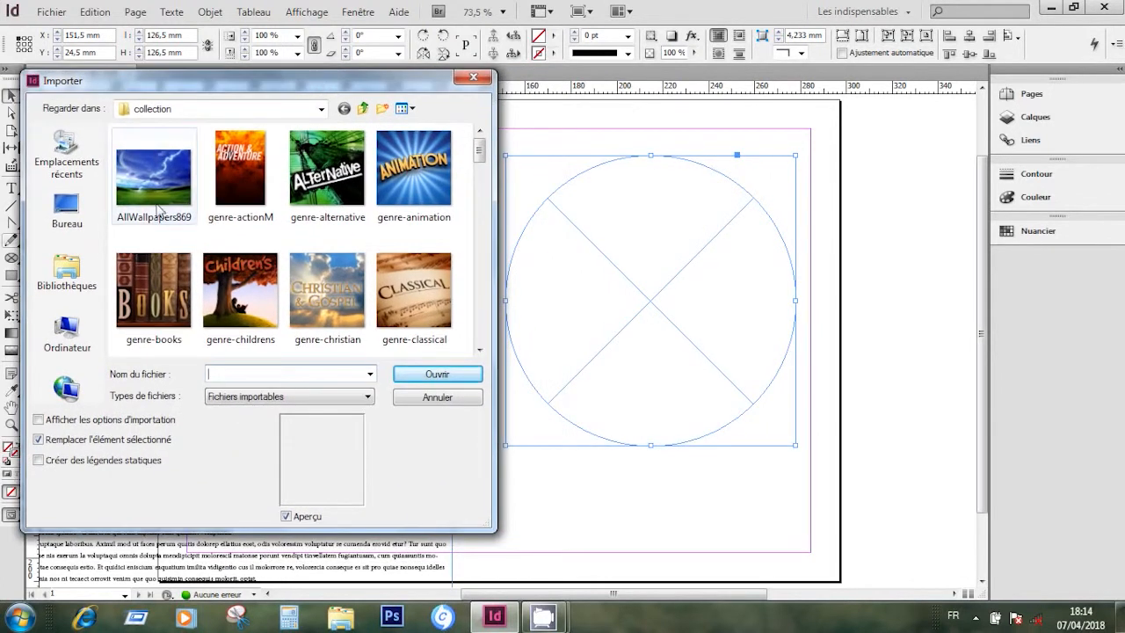
pyautogui.click(157, 205)
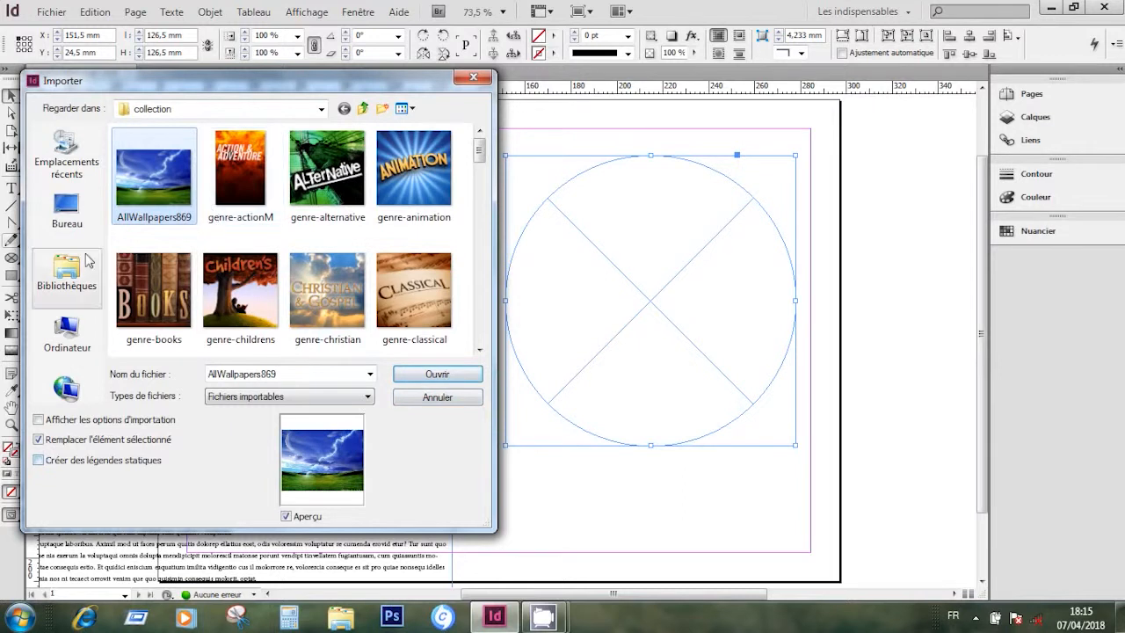
pyautogui.click(433, 376)
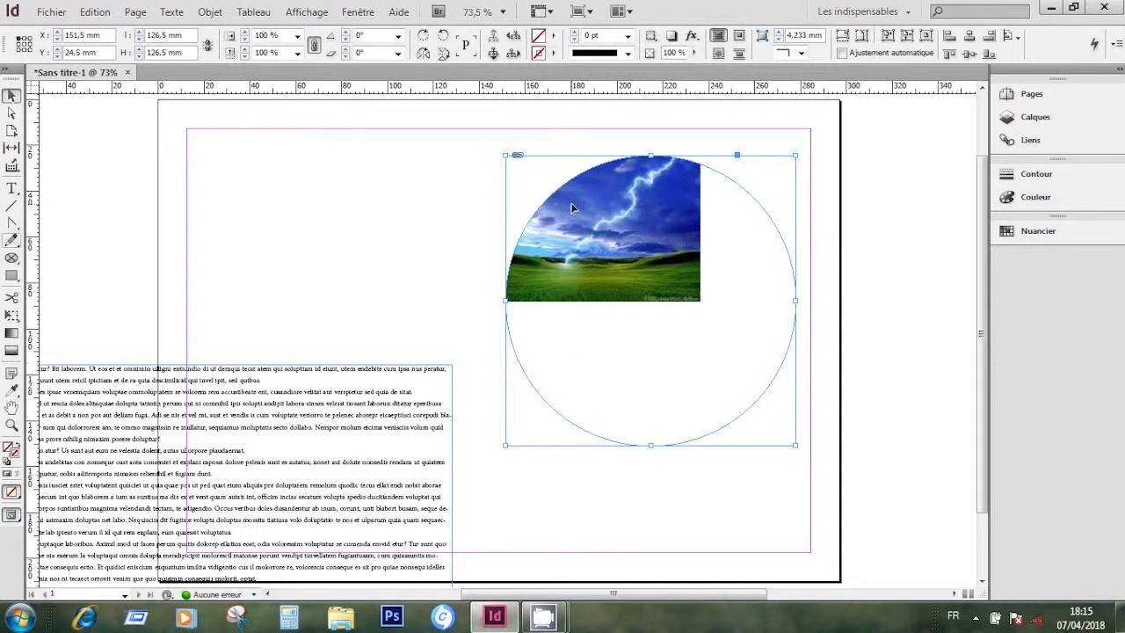
# - Make the image fill the circular frame proportionally, and move the frame partly past the page's right edge
pyautogui.rightClick(614, 212)
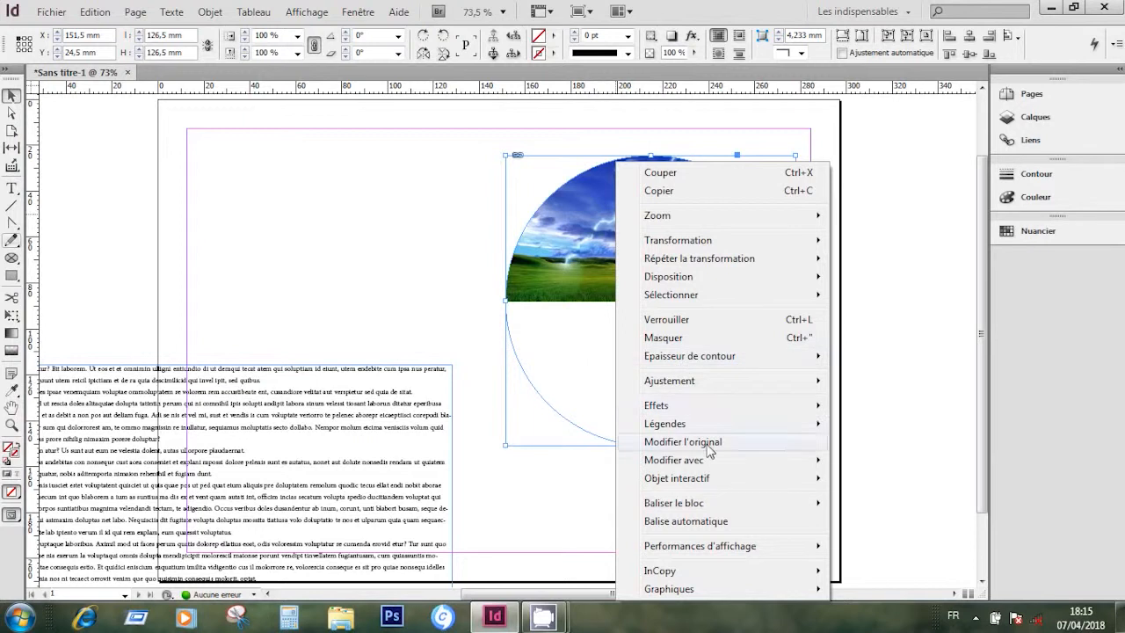
pyautogui.moveTo(679, 388)
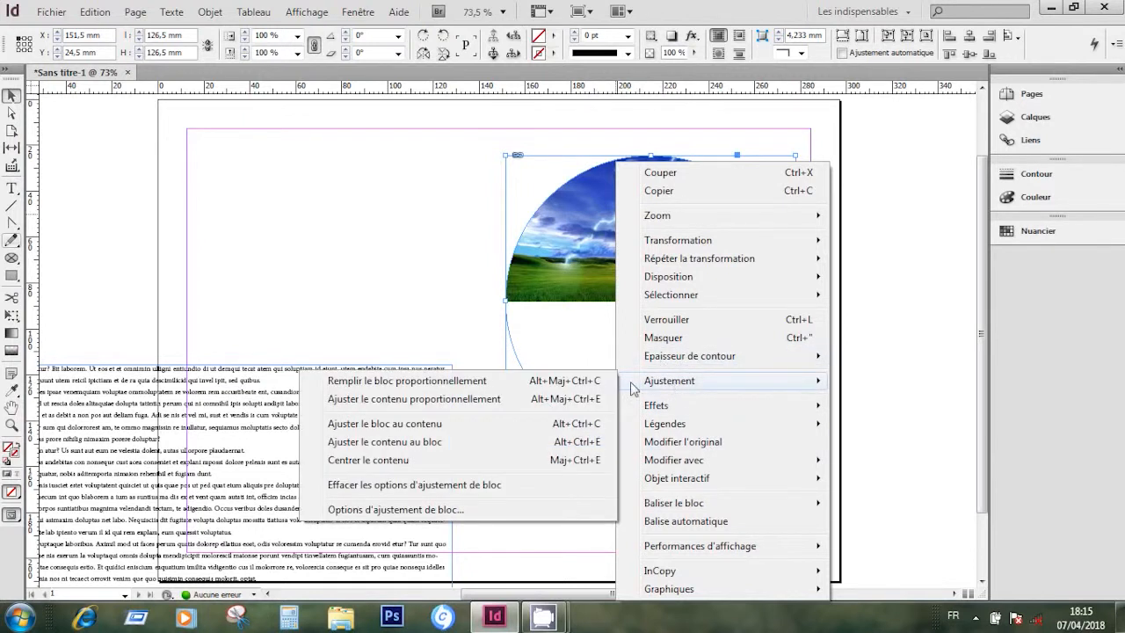
pyautogui.click(415, 383)
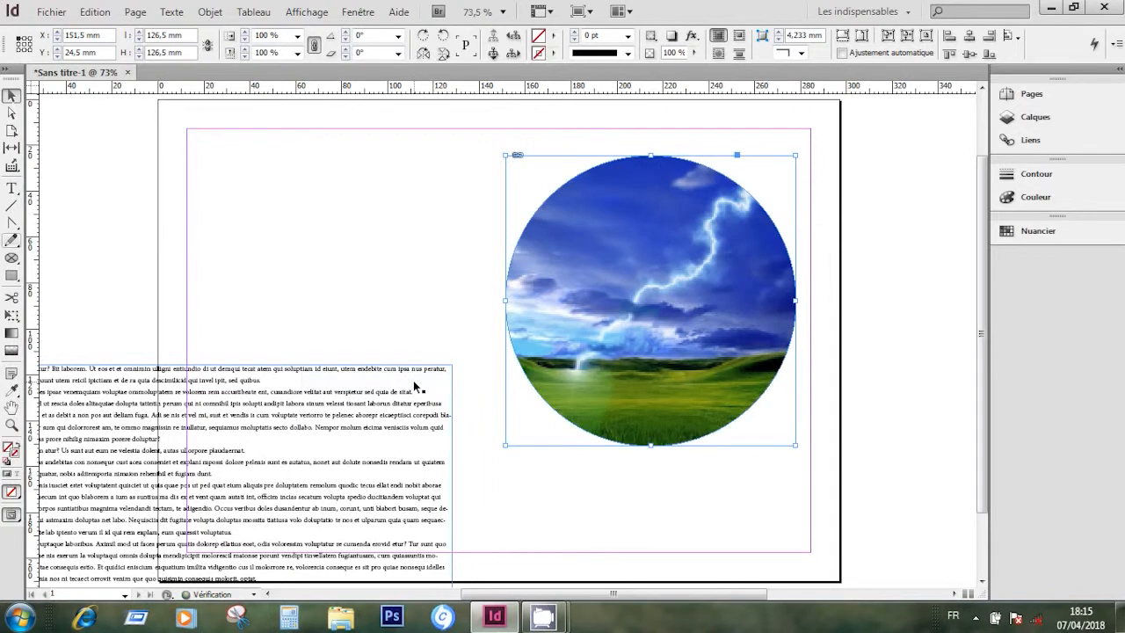
pyautogui.click(842, 425)
pyautogui.moveTo(888, 393); pyautogui.dragTo(889, 394)
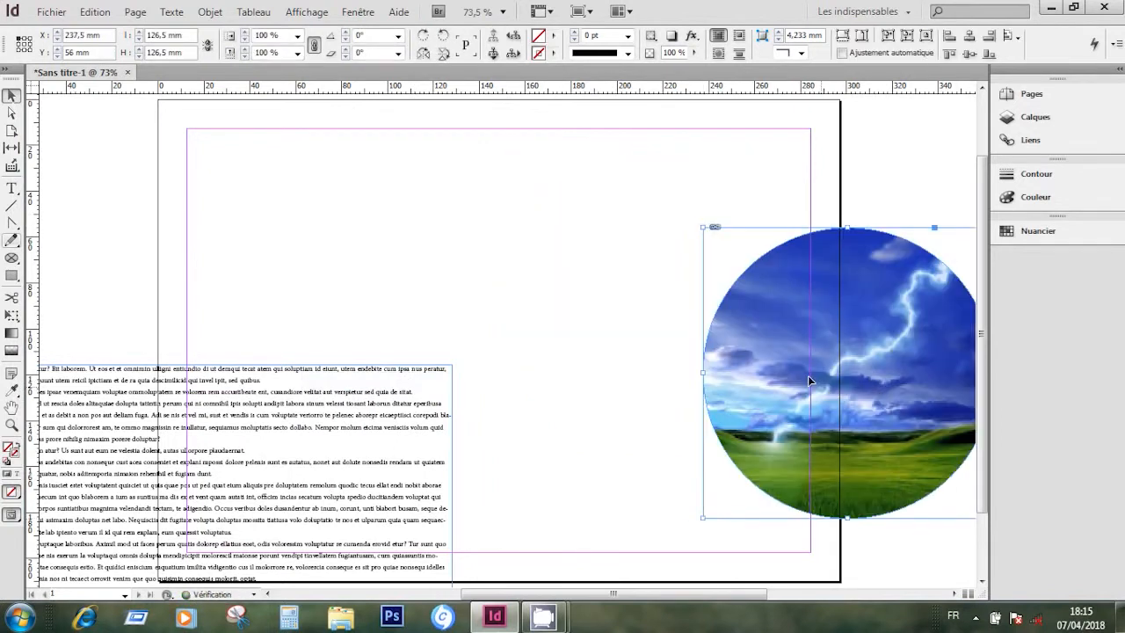
pyautogui.click(547, 299)
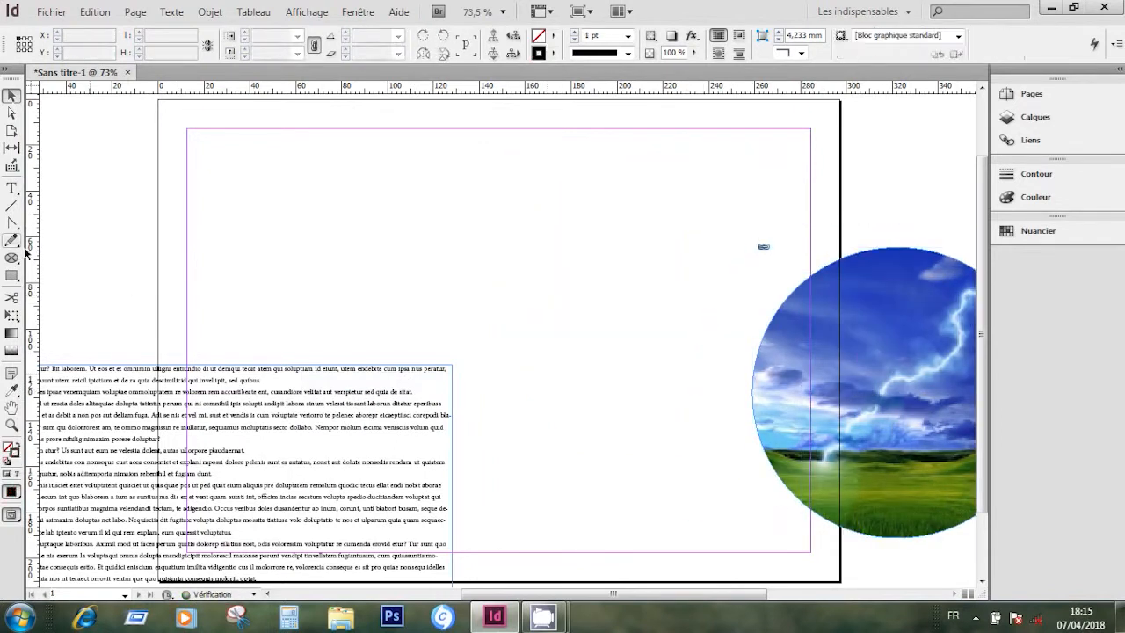
# - Draw a seven-sided polygon frame about 106 × 103.5 mm at X 47, Y 21 mm, and import the image genre-childrens into it
pyautogui.moveTo(13, 262); pyautogui.dragTo(77, 298)
pyautogui.moveTo(265, 147); pyautogui.dragTo(575, 384)
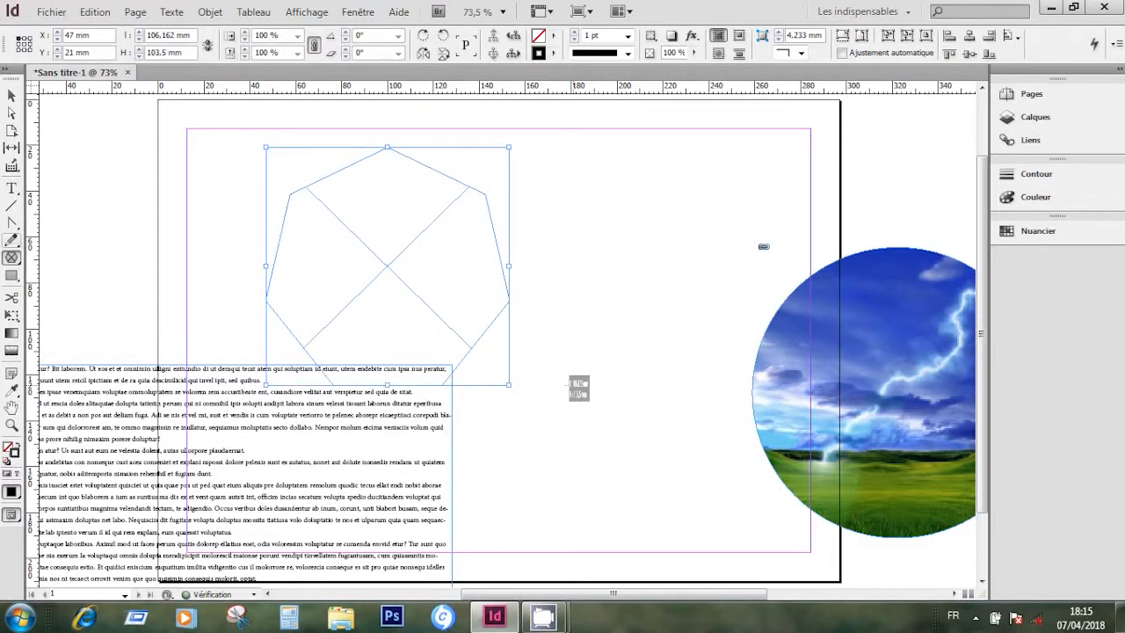
pyautogui.click(51, 12)
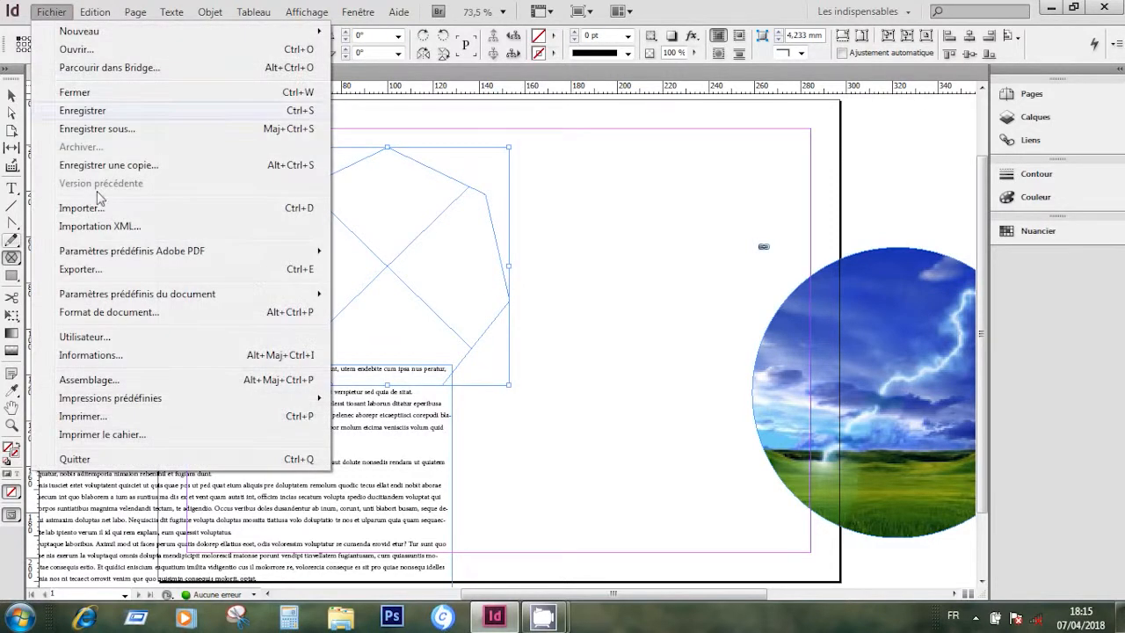
pyautogui.click(111, 211)
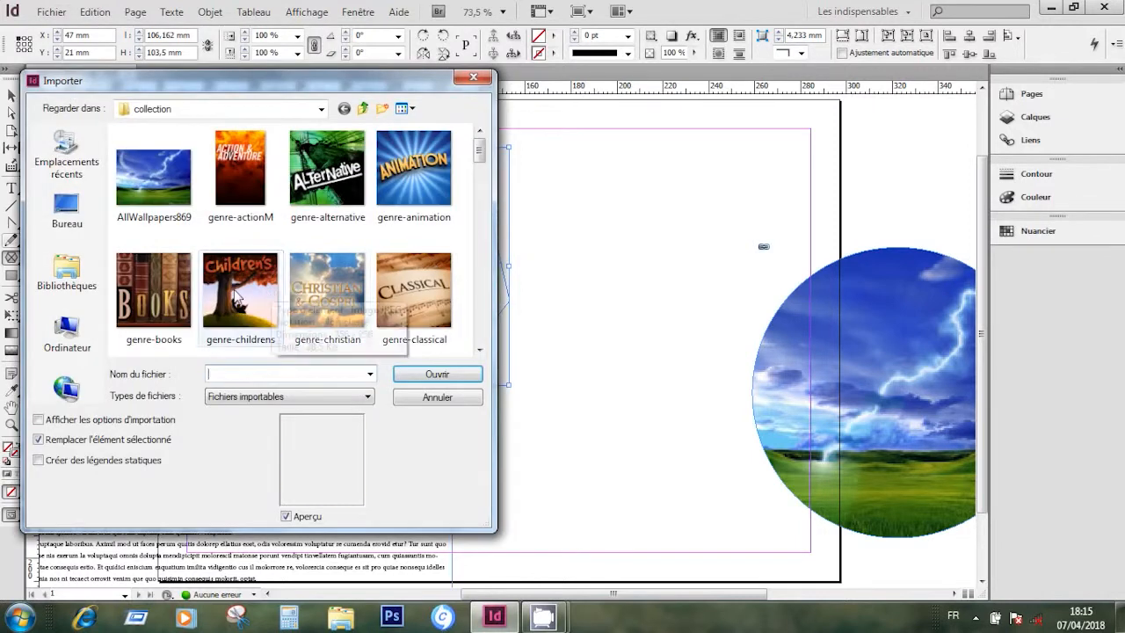
pyautogui.click(240, 290)
pyautogui.click(438, 374)
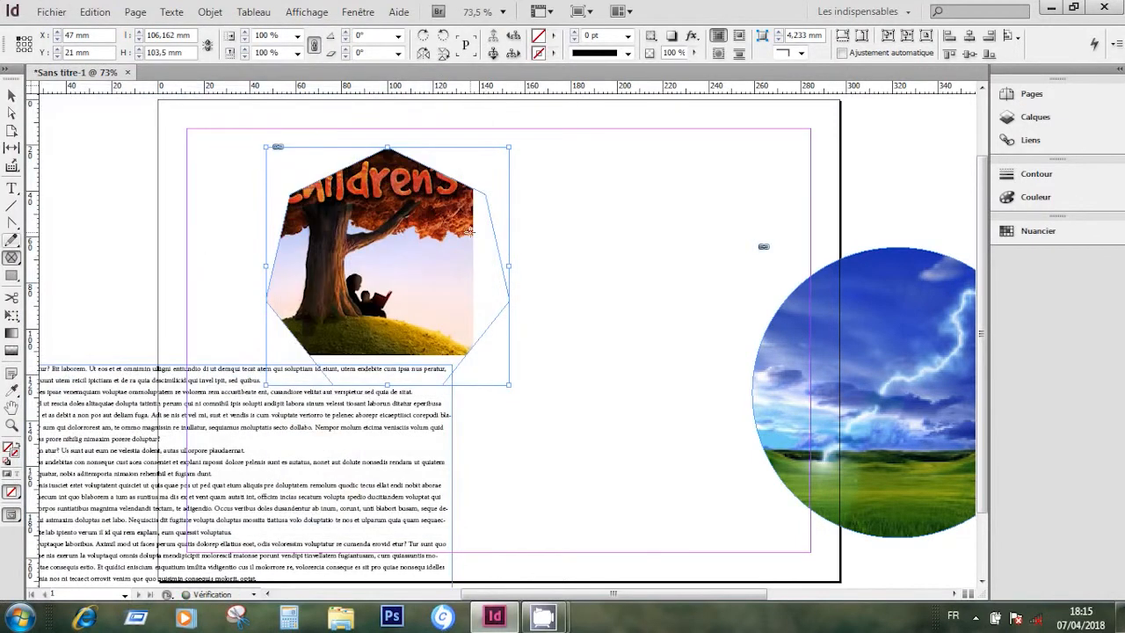
# - Make the genre-childrens image fill the polygon frame proportionally
pyautogui.press('v')
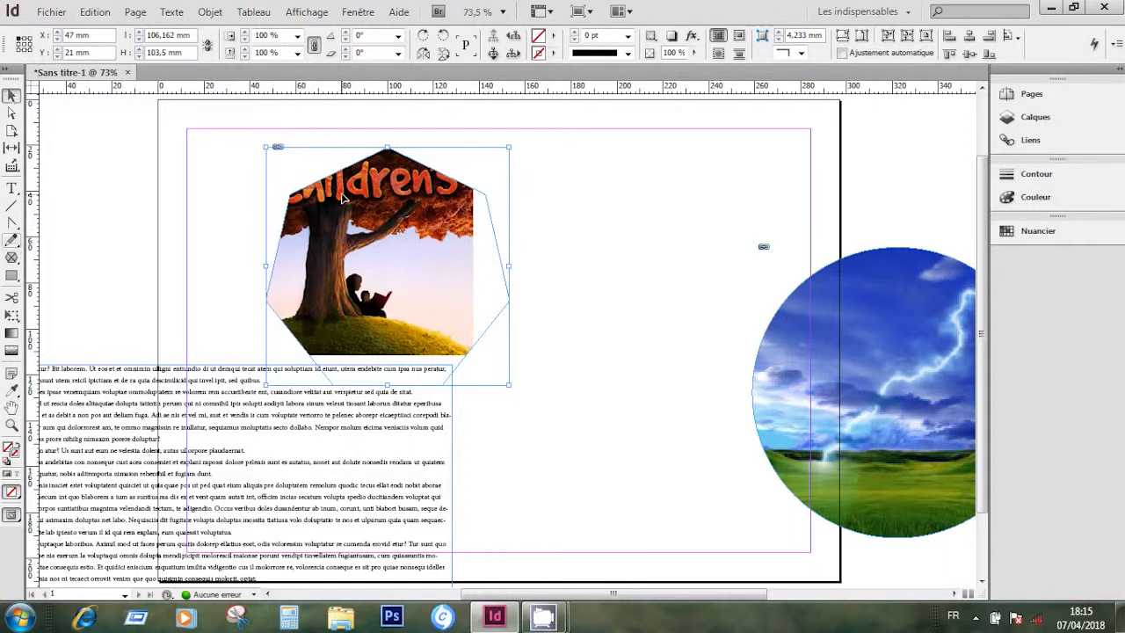
pyautogui.rightClick(343, 198)
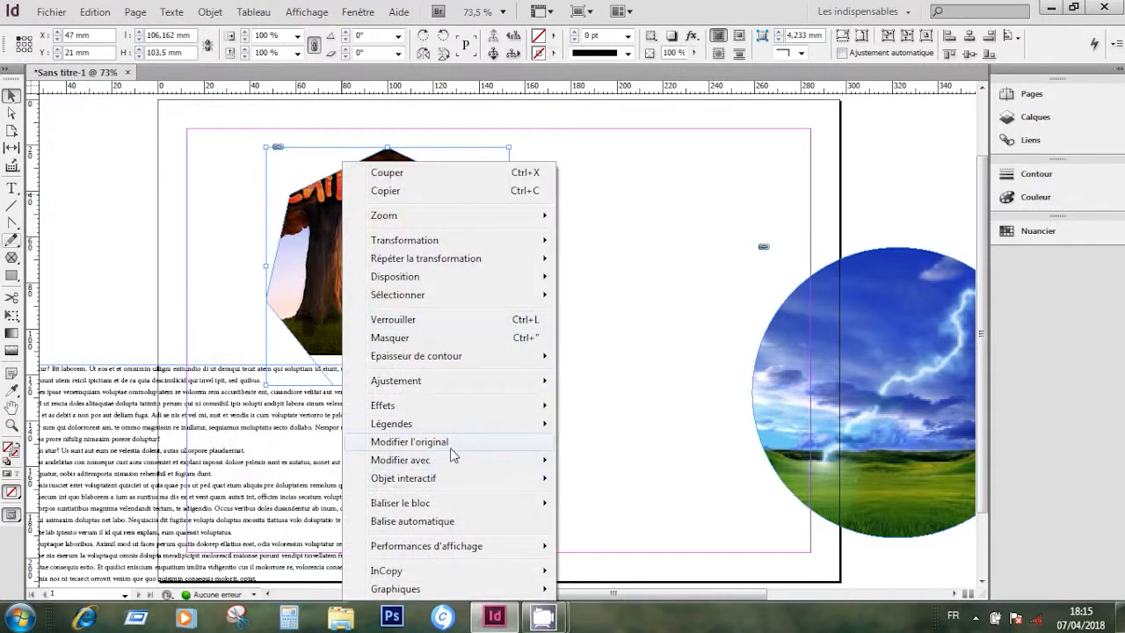
pyautogui.moveTo(487, 387)
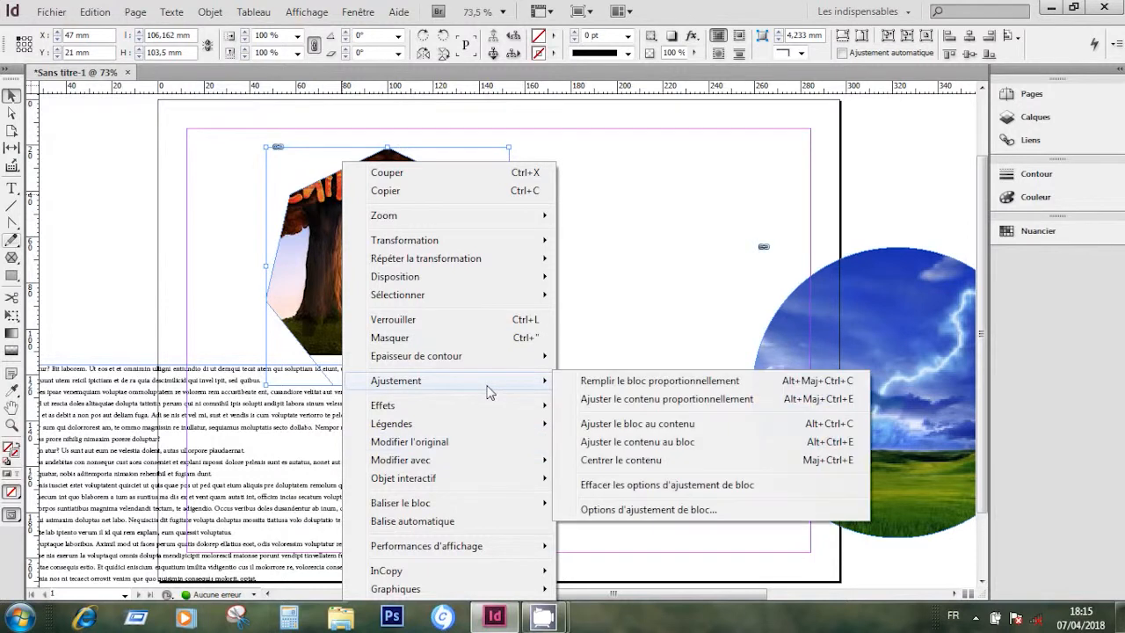
pyautogui.click(675, 381)
# - Move the circular image lower beside the page's right edge, and place the polygon frame at about X 140, Y 21 mm
pyautogui.moveTo(423, 255); pyautogui.dragTo(577, 270)
pyautogui.click(849, 423)
pyautogui.click(683, 231)
pyautogui.hotkey('ctrl', 'z')
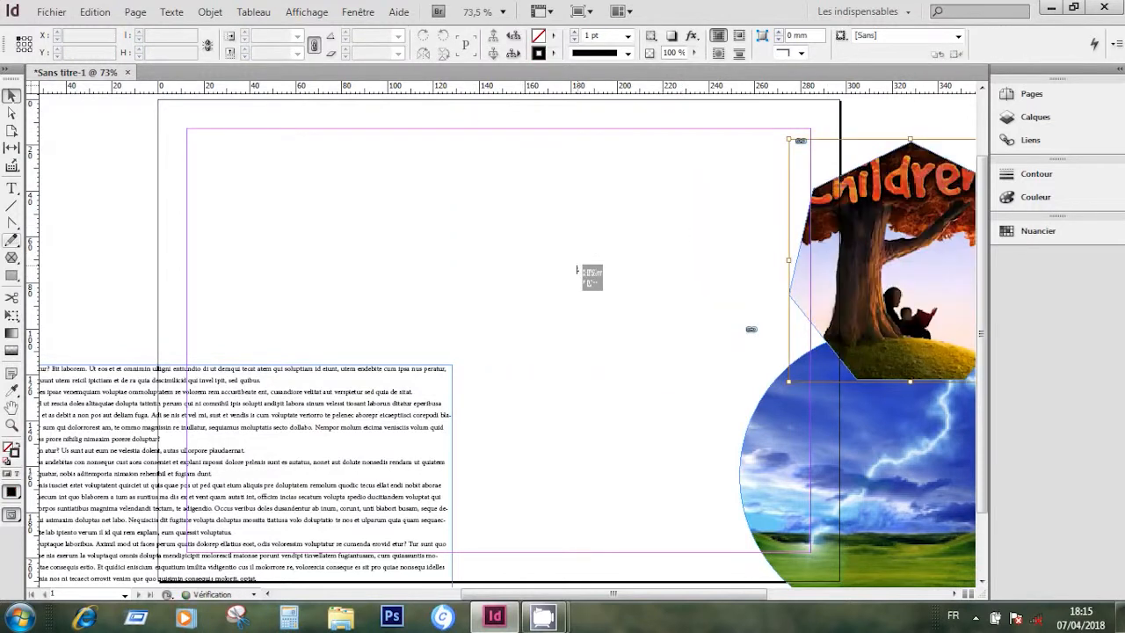
pyautogui.moveTo(918, 189); pyautogui.dragTo(609, 194)
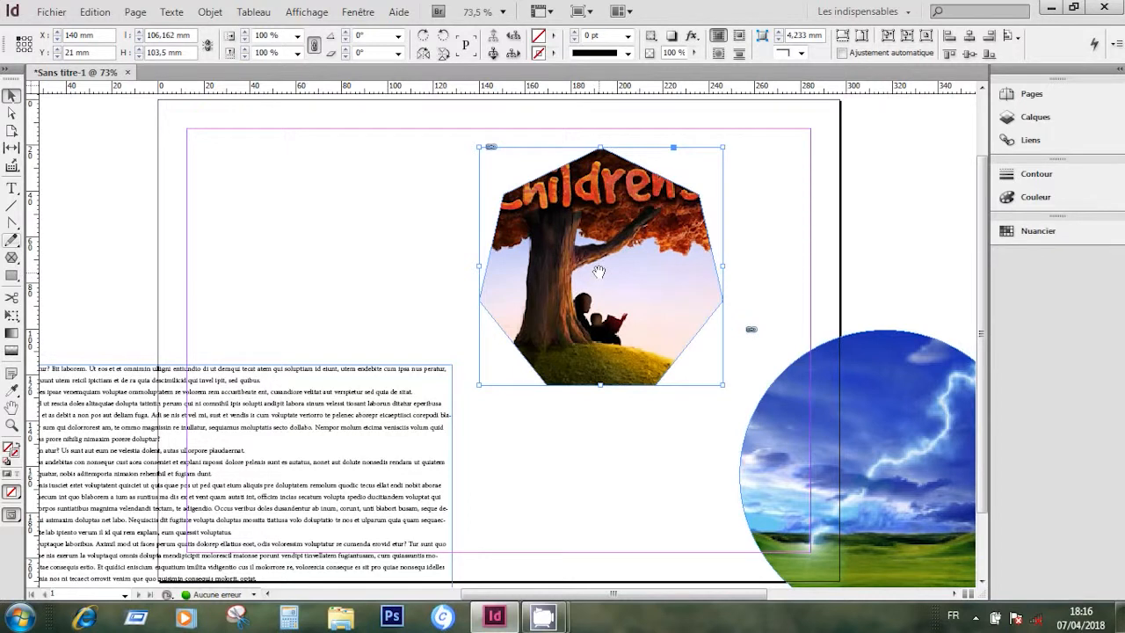
# - Try shifting the image leftward inside the polygon frame with the content grabber, and undo the shift
pyautogui.moveTo(602, 272); pyautogui.dragTo(557, 279)
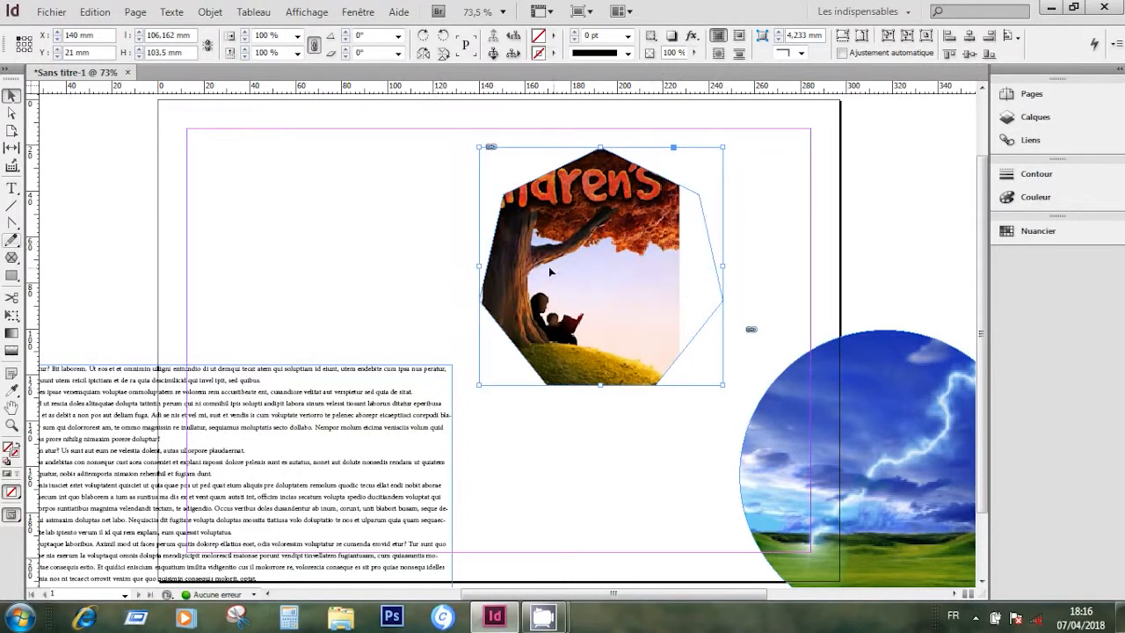
pyautogui.moveTo(718, 268); pyautogui.dragTo(726, 266)
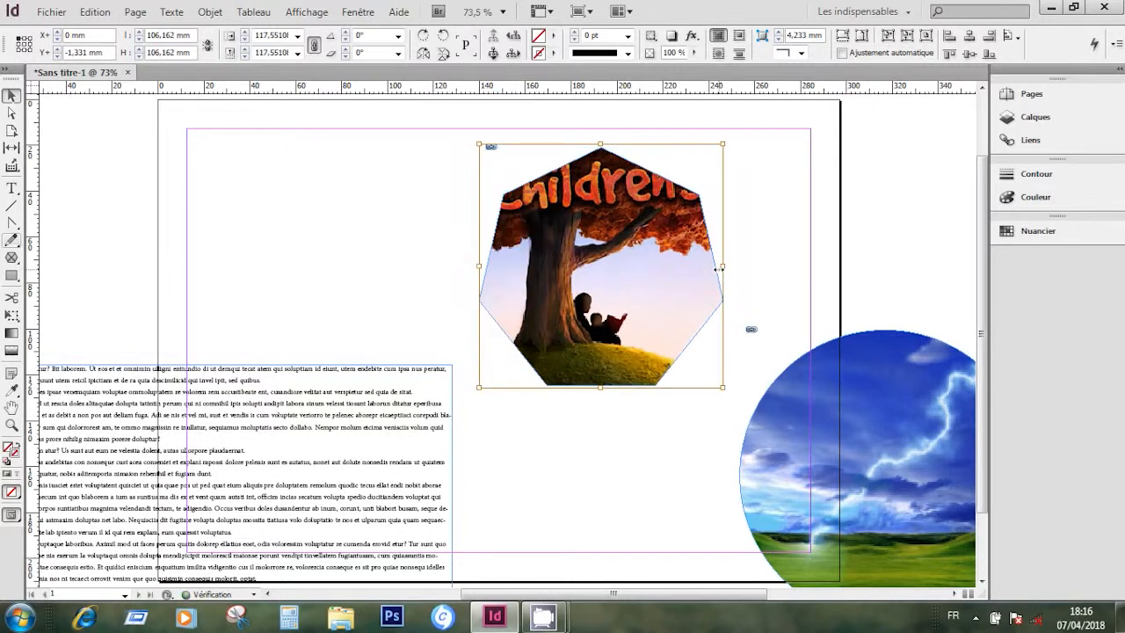
pyautogui.click(749, 229)
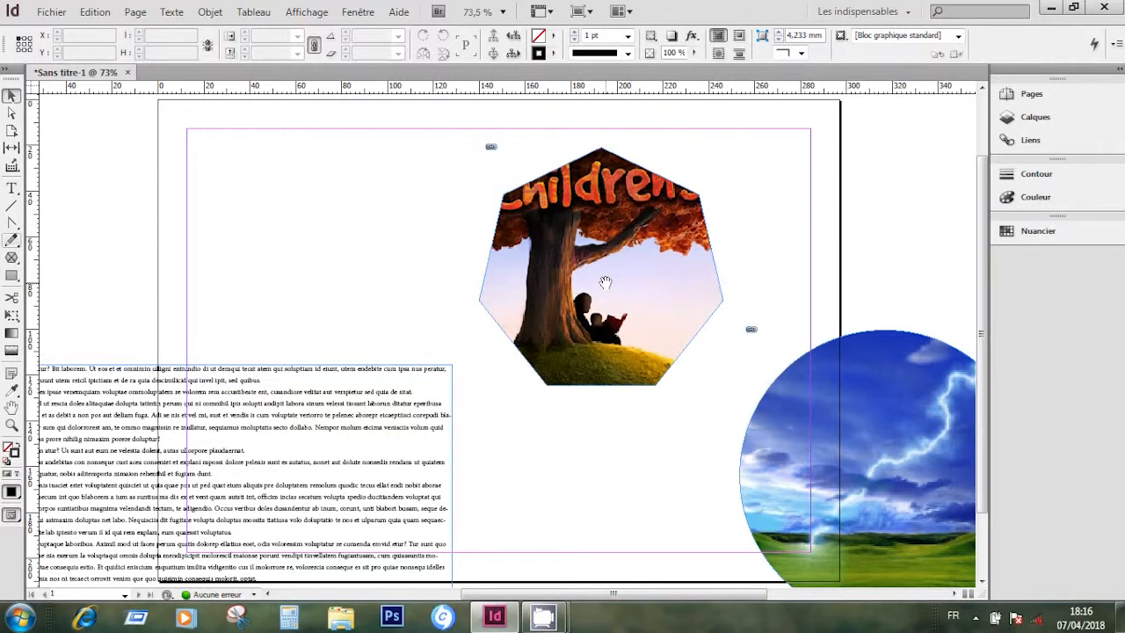
pyautogui.moveTo(605, 282); pyautogui.dragTo(555, 288)
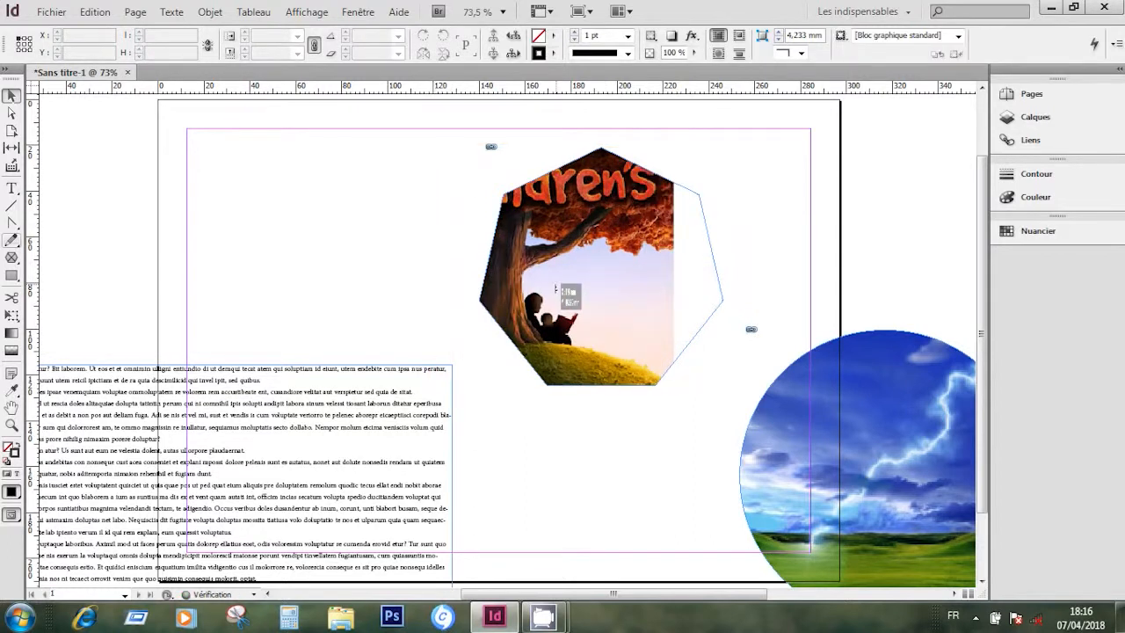
pyautogui.hotkey('ctrl', 'z')
# - Move the polygon frame past the page's right edge so that it overlaps the circular image
pyautogui.moveTo(648, 235); pyautogui.dragTo(872, 278)
pyautogui.click(587, 268)
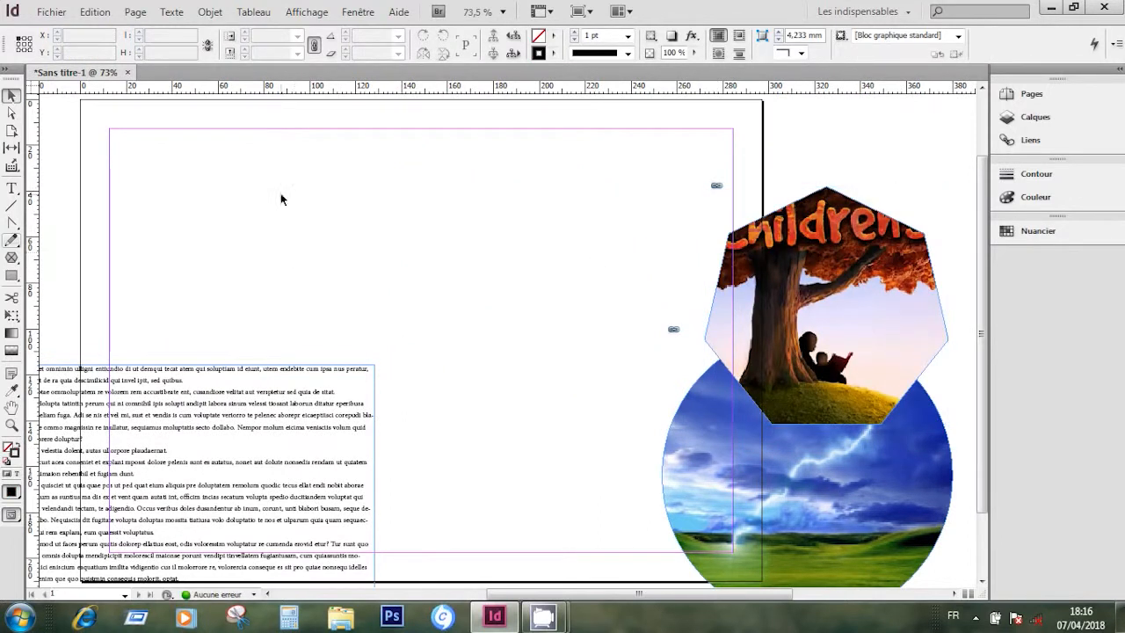
# - Draw a grid of rectangular frames, six columns by three rows, about 257.5 by 107 mm overall, starting near X 23, Y 27 mm
pyautogui.moveTo(12, 260); pyautogui.dragTo(94, 260)
pyautogui.moveTo(134, 163); pyautogui.dragTo(464, 315)
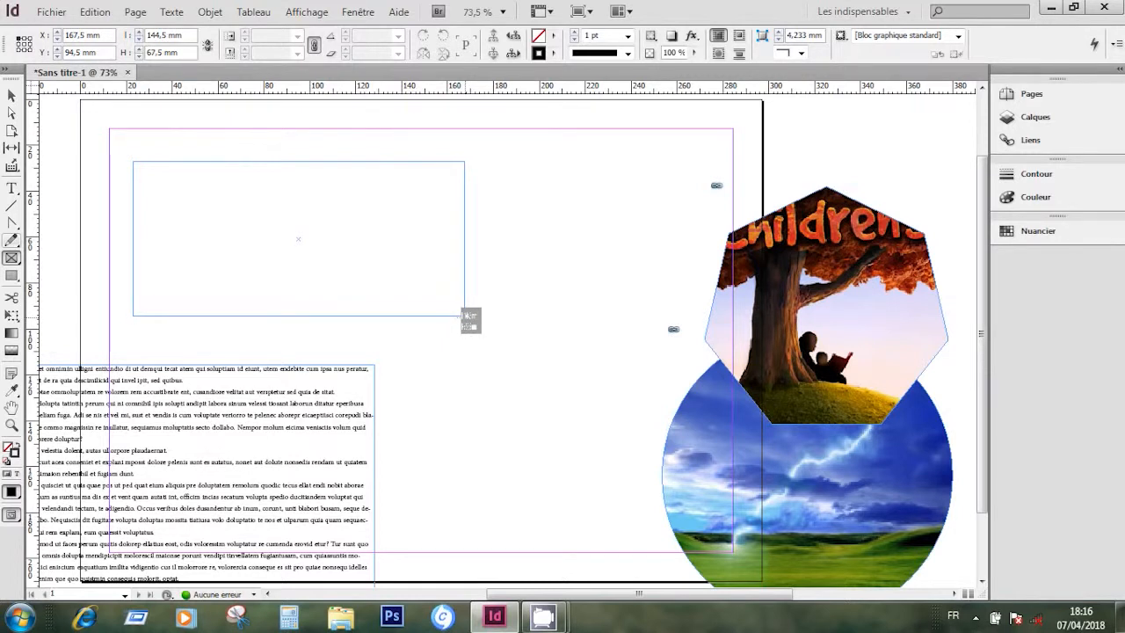
pyautogui.press('Right')
pyautogui.moveTo(464, 315); pyautogui.dragTo(465, 315)
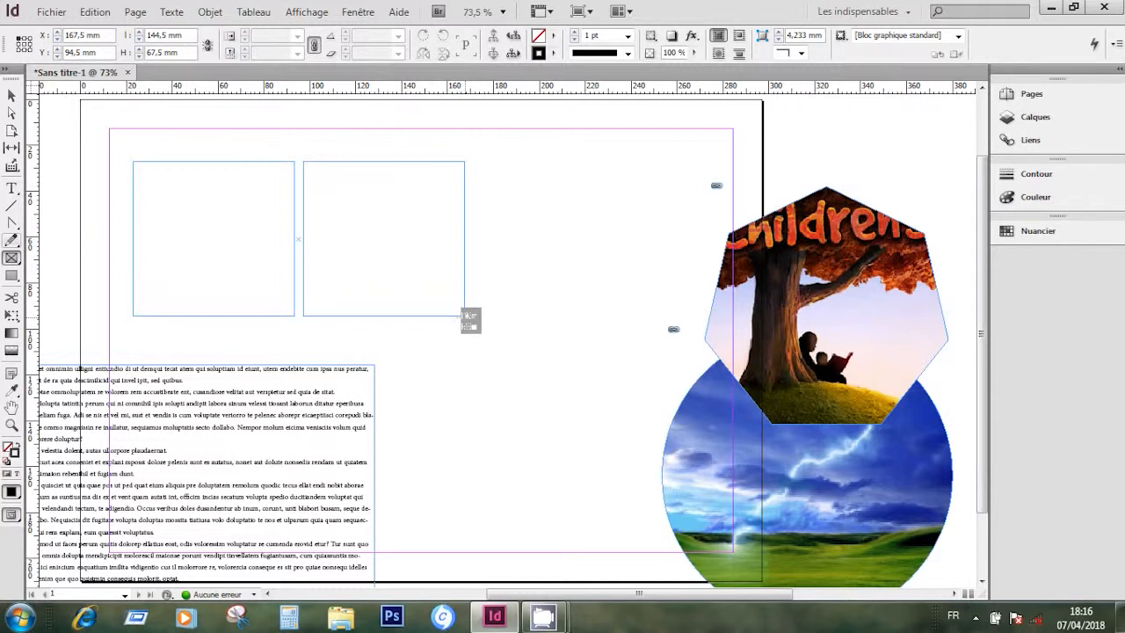
pyautogui.press('Right')
pyautogui.moveTo(466, 316); pyautogui.dragTo(572, 323)
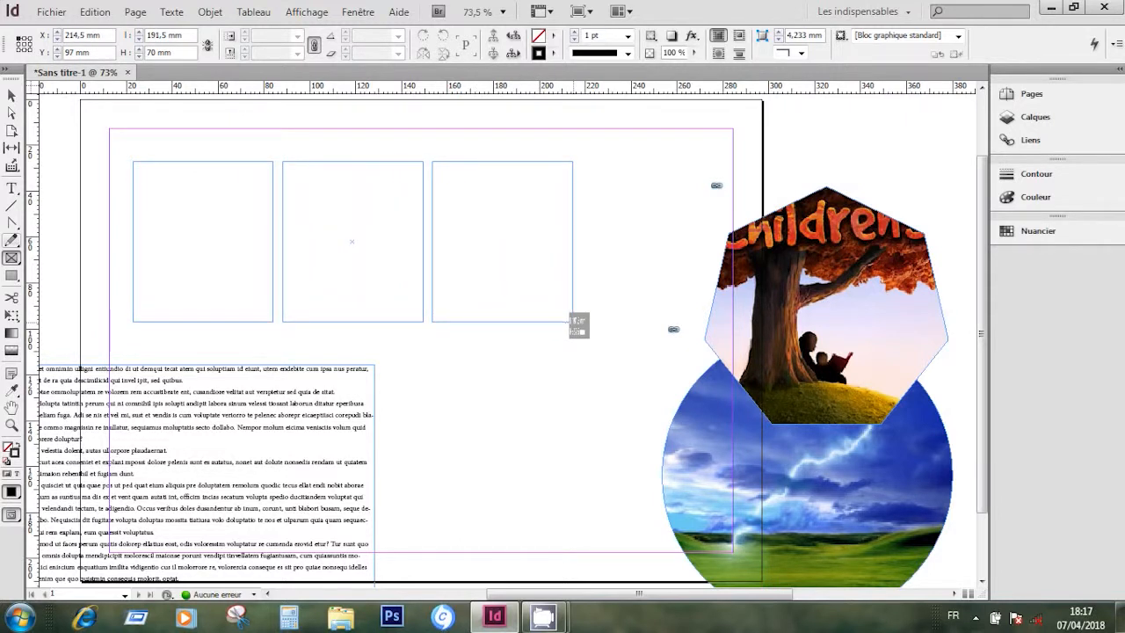
pyautogui.moveTo(572, 323); pyautogui.dragTo(662, 319)
pyautogui.press('Right')
pyautogui.press('Right')
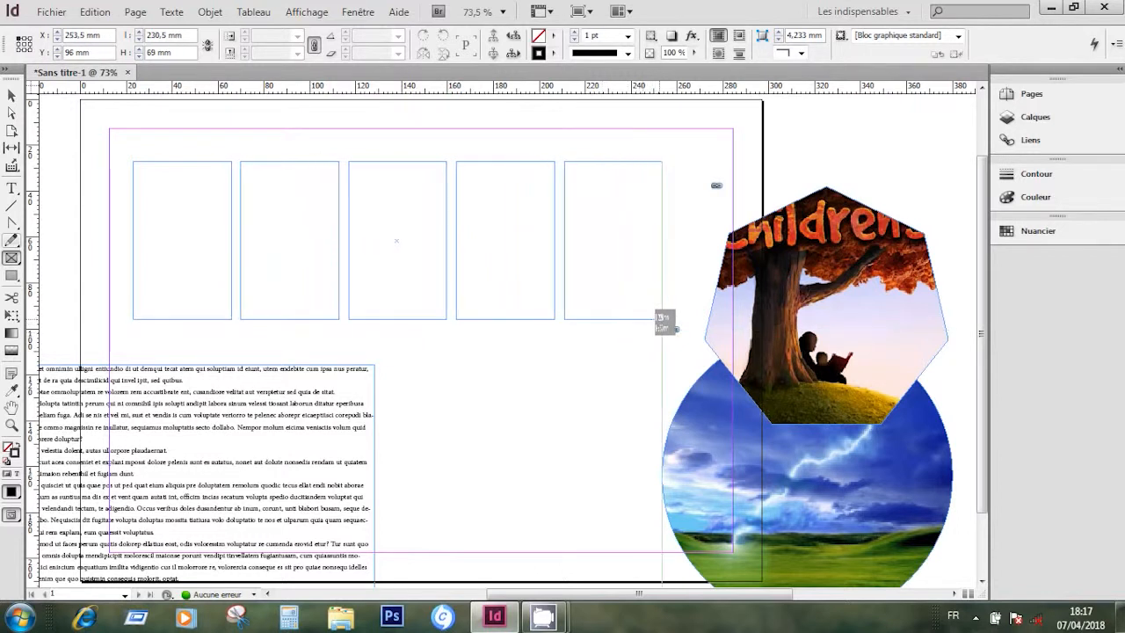
pyautogui.press('Up')
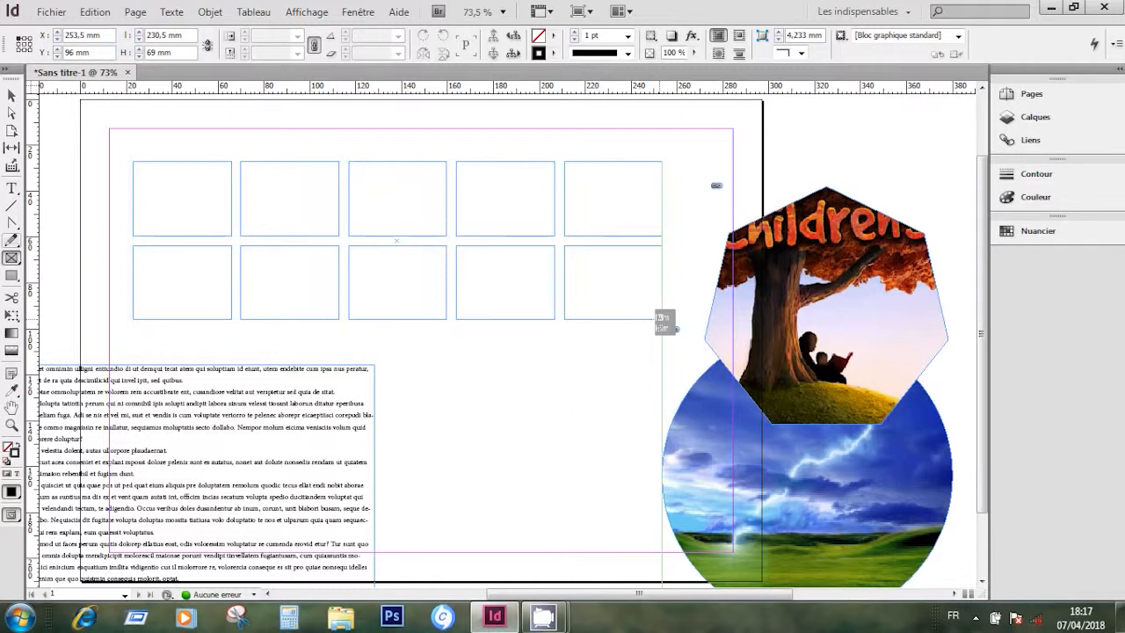
pyautogui.moveTo(665, 320); pyautogui.dragTo(725, 406)
pyautogui.press('Up')
pyautogui.press('Right')
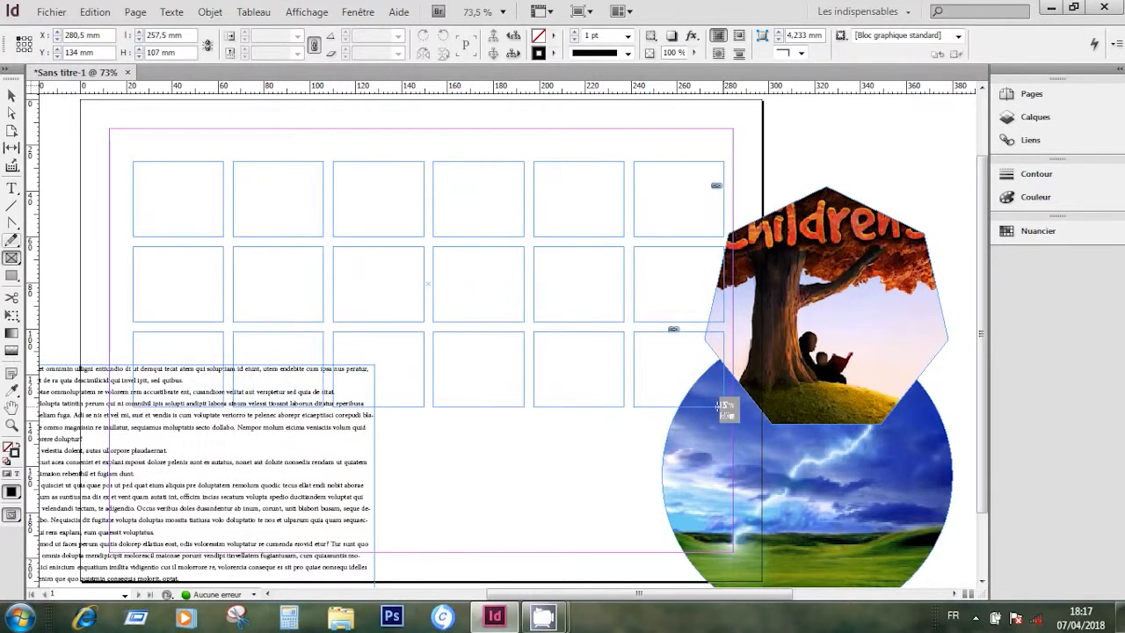
pyautogui.moveTo(723, 406); pyautogui.dragTo(722, 406)
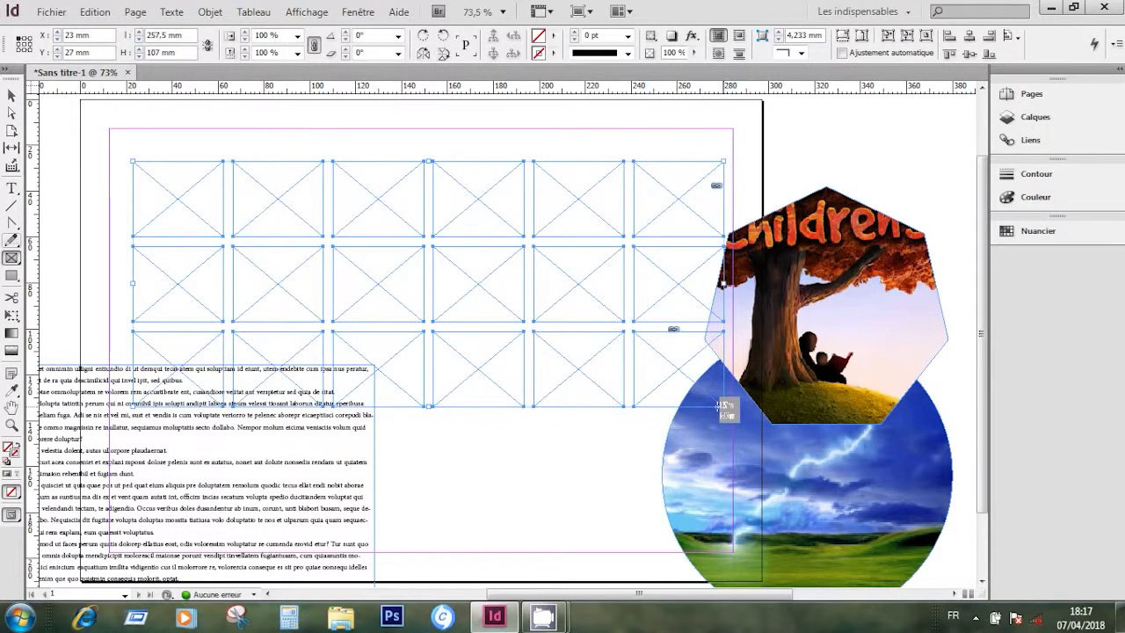
# - Move the text frame down out of the frame grid to about X -71, Y 167 mm
pyautogui.click(11, 97)
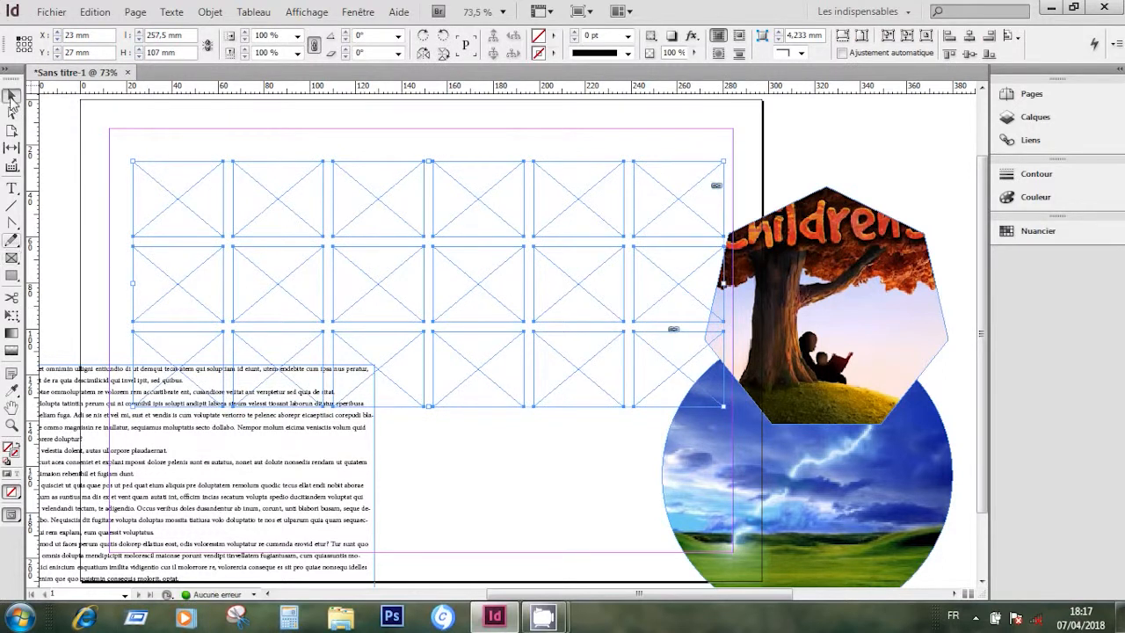
pyautogui.moveTo(108, 466); pyautogui.dragTo(81, 584)
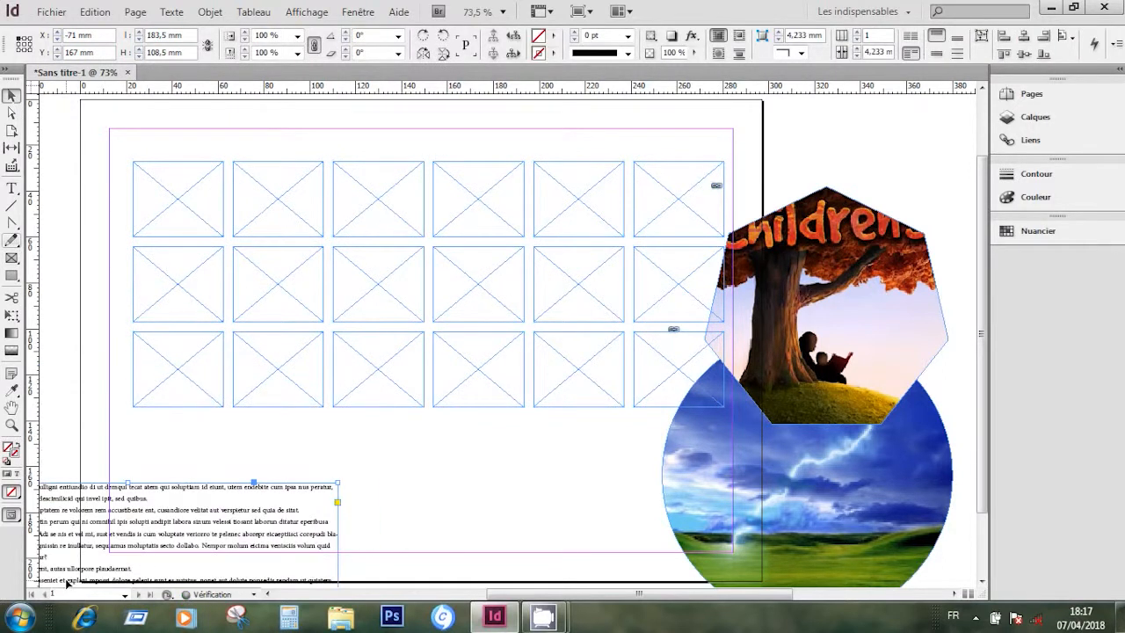
# - Start importing images for the grid frames and select the first eight files in the collection folder, AllWallpapers869 through genre-classical
pyautogui.moveTo(111, 136); pyautogui.dragTo(668, 419)
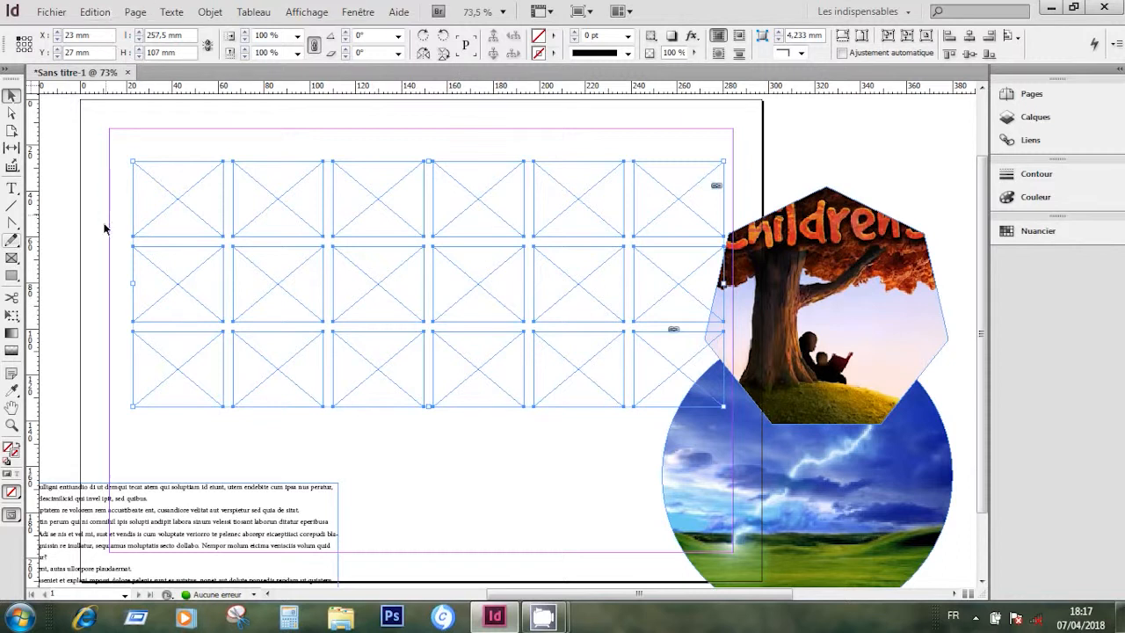
pyautogui.hotkey('ctrl', 'd')
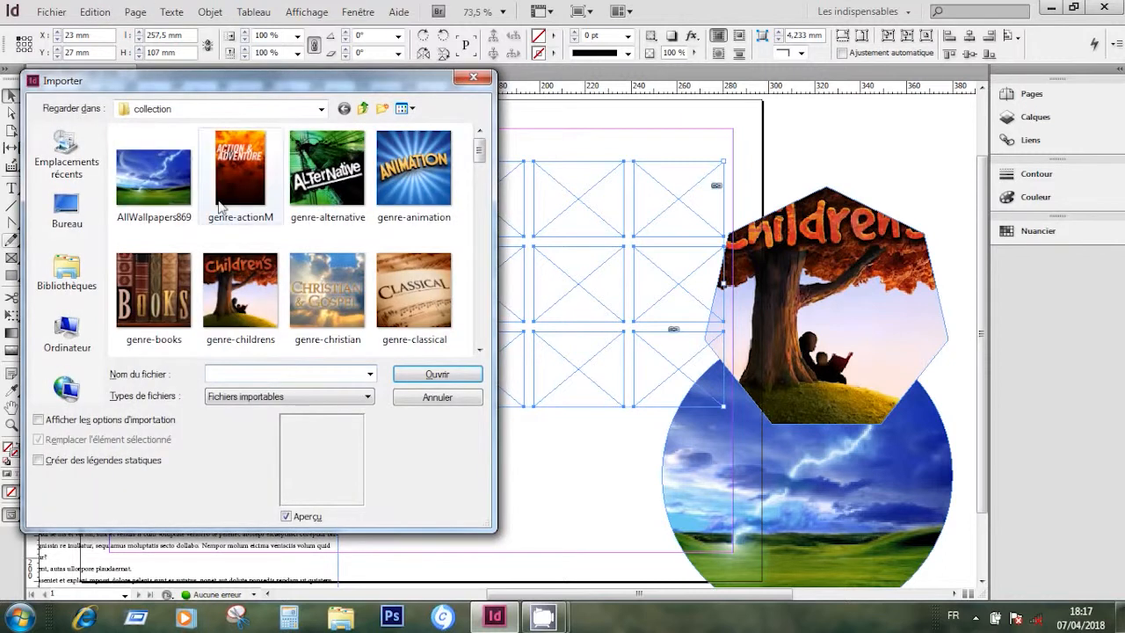
pyautogui.click(149, 173)
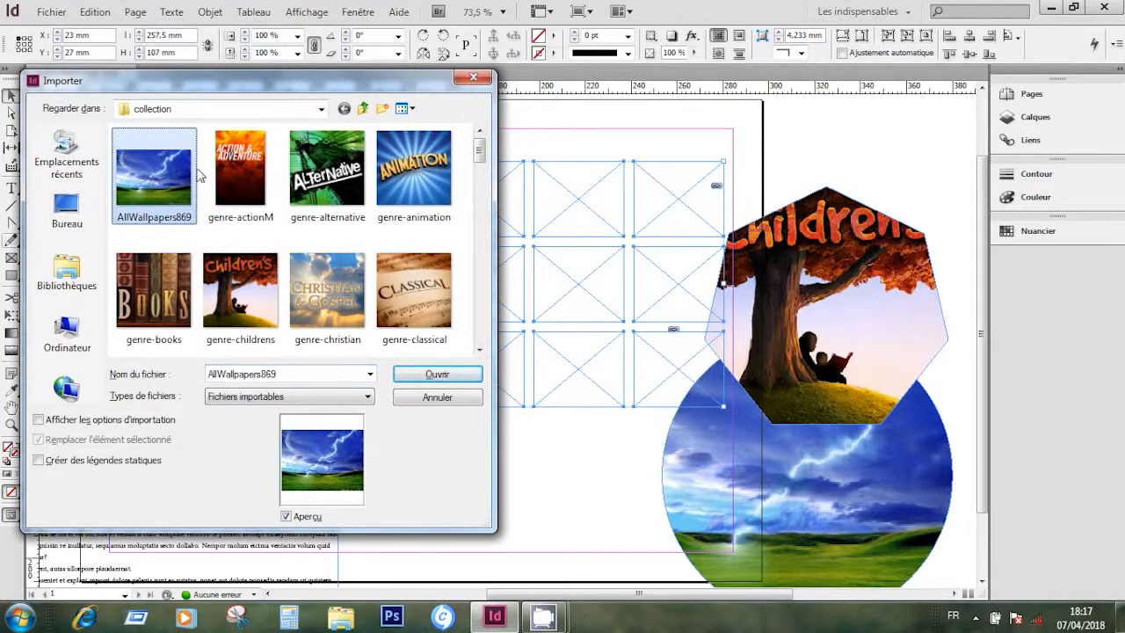
pyautogui.keyDown('ctrl'); pyautogui.click(246, 171); pyautogui.keyUp('ctrl')
pyautogui.keyDown('ctrl'); pyautogui.click(330, 176); pyautogui.keyUp('ctrl')
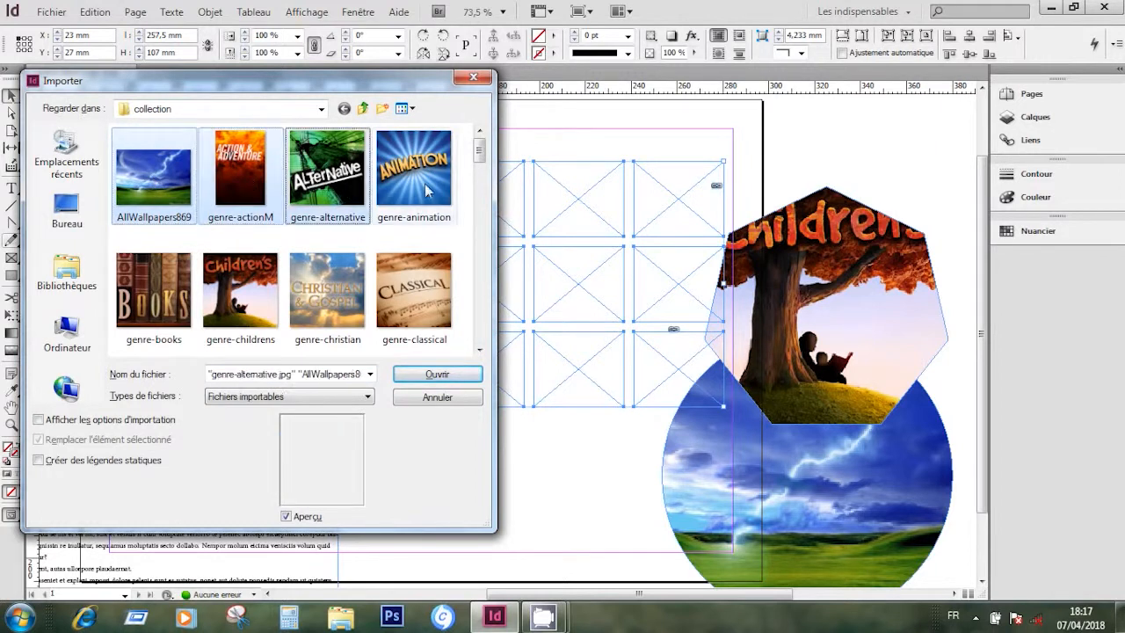
pyautogui.keyDown('ctrl'); pyautogui.click(432, 183); pyautogui.keyUp('ctrl')
pyautogui.keyDown('ctrl'); pyautogui.click(162, 290); pyautogui.keyUp('ctrl')
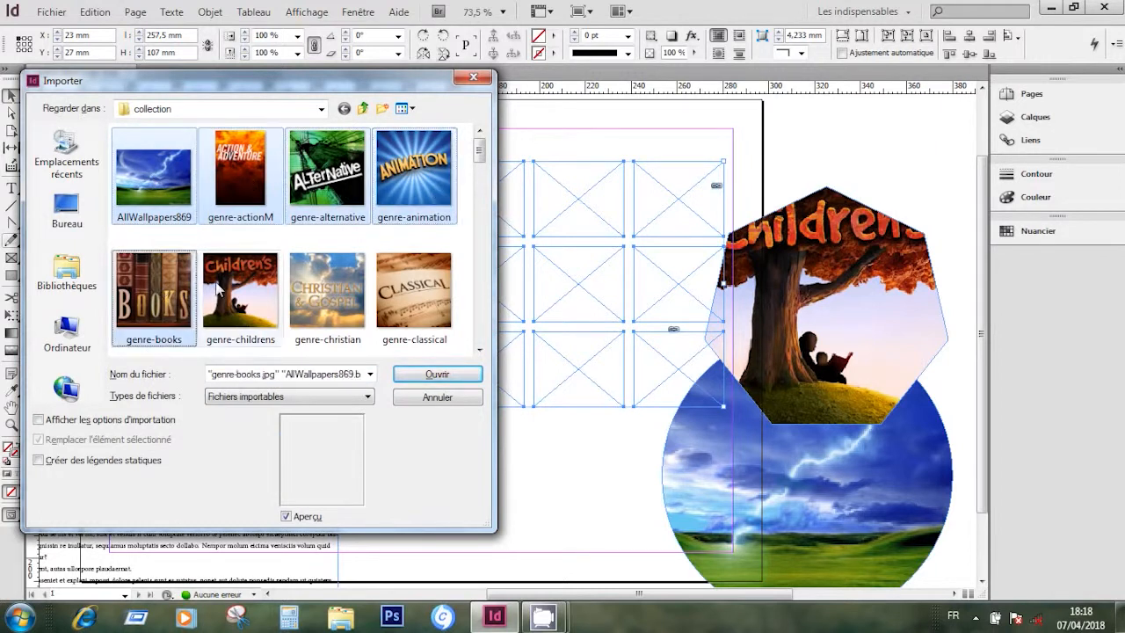
pyautogui.keyDown('ctrl'); pyautogui.click(226, 292); pyautogui.keyUp('ctrl')
pyautogui.keyDown('ctrl'); pyautogui.click(345, 290); pyautogui.keyUp('ctrl')
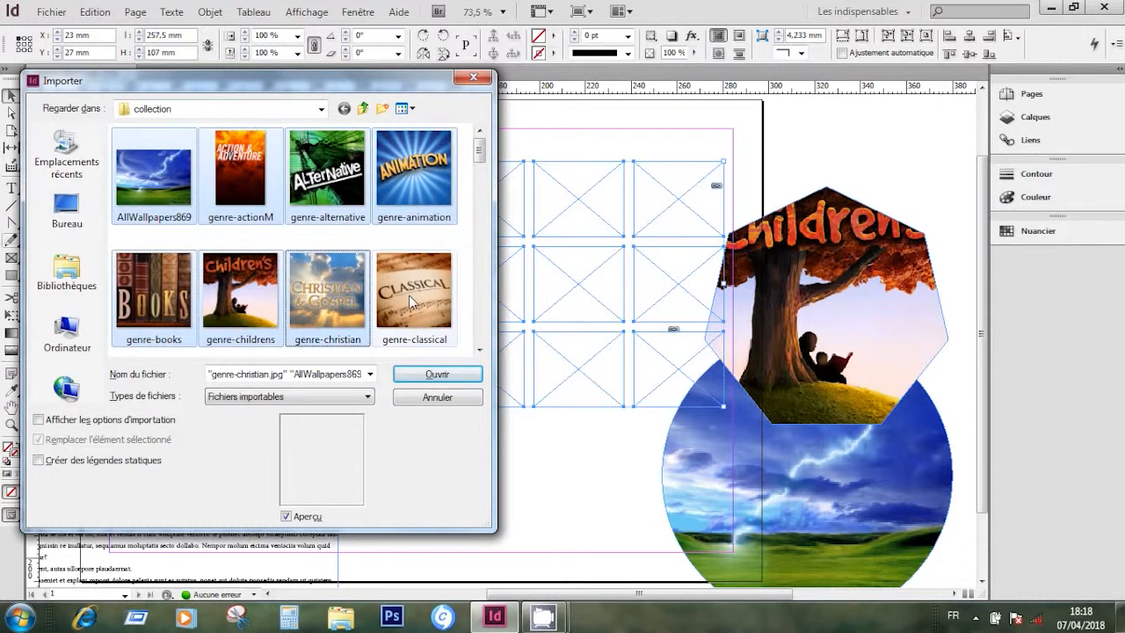
pyautogui.keyDown('ctrl'); pyautogui.click(409, 296); pyautogui.keyUp('ctrl')
# - Add the ten images from genre-classicsM through genre-electronic to the file selection and load the whole set for placing
pyautogui.moveTo(482, 153); pyautogui.dragTo(478, 172)
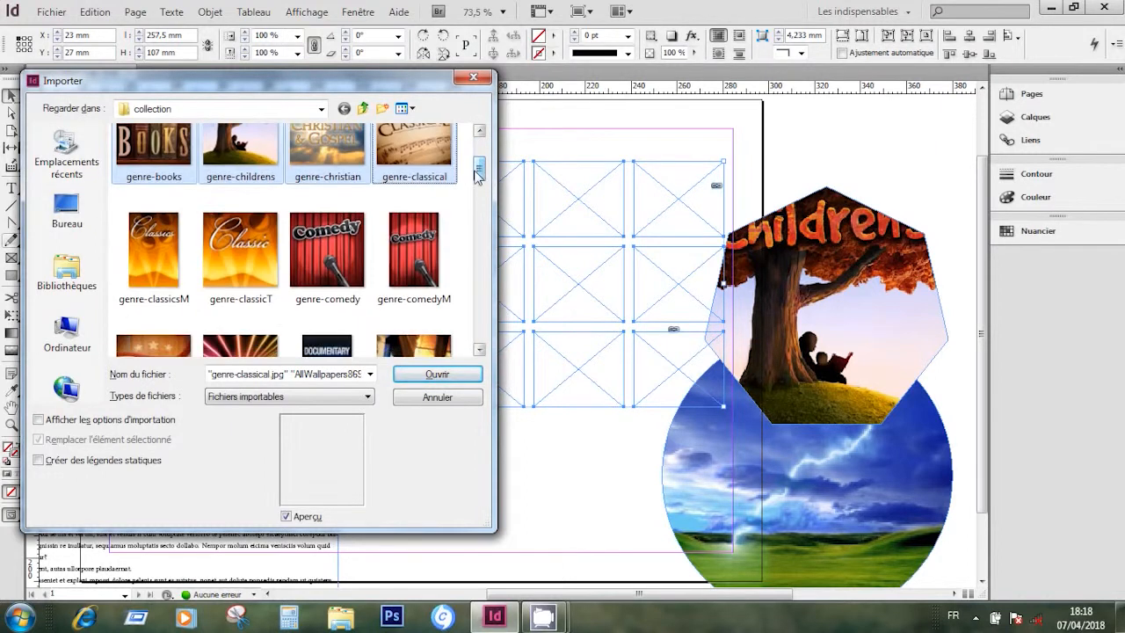
pyautogui.keyDown('ctrl'); pyautogui.click(164, 243); pyautogui.keyUp('ctrl')
pyautogui.keyDown('ctrl'); pyautogui.click(237, 262); pyautogui.keyUp('ctrl')
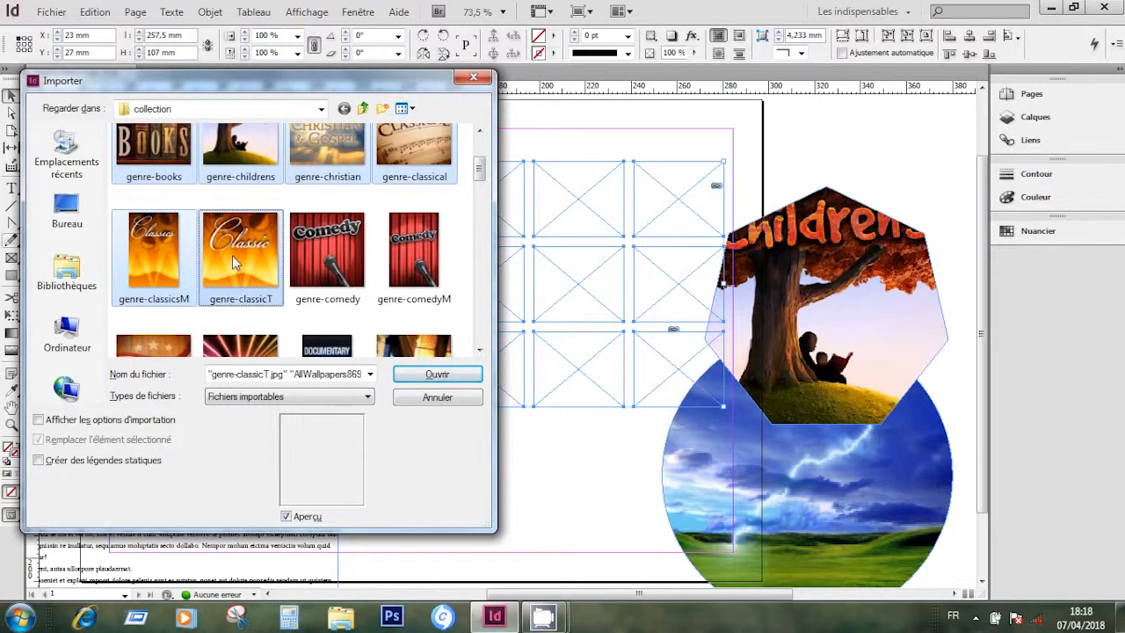
pyautogui.keyDown('ctrl'); pyautogui.click(324, 262); pyautogui.keyUp('ctrl')
pyautogui.keyDown('ctrl'); pyautogui.click(391, 255); pyautogui.keyUp('ctrl')
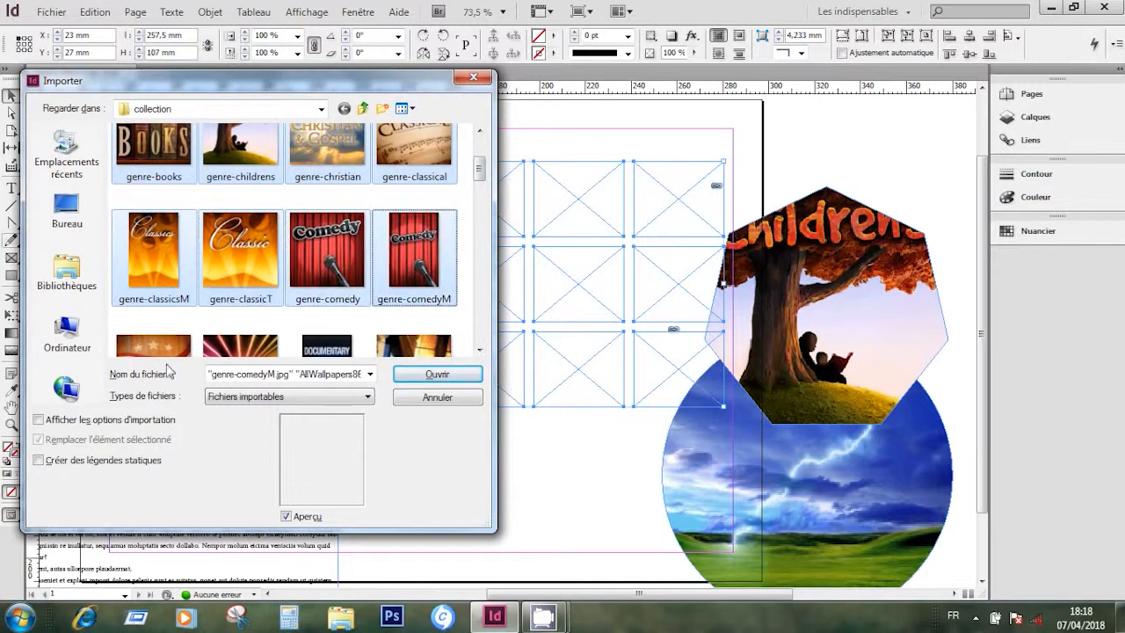
pyautogui.keyDown('ctrl'); pyautogui.click(145, 348); pyautogui.keyUp('ctrl')
pyautogui.keyDown('ctrl'); pyautogui.click(250, 347); pyautogui.keyUp('ctrl')
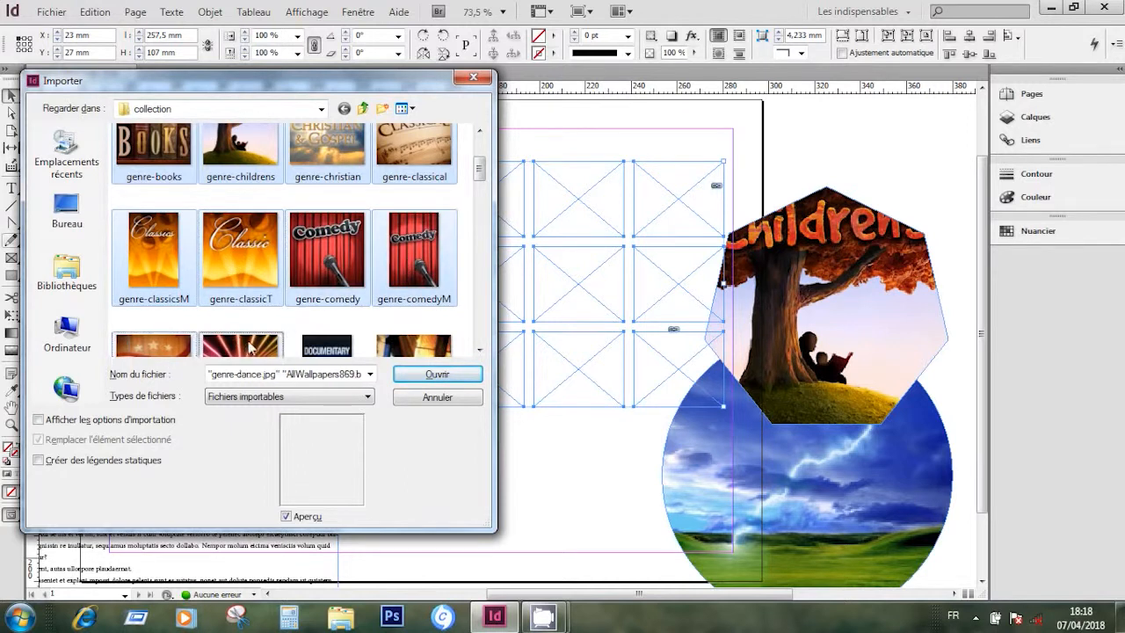
pyautogui.keyDown('ctrl'); pyautogui.click(356, 346); pyautogui.keyUp('ctrl')
pyautogui.keyDown('ctrl'); pyautogui.click(413, 345); pyautogui.keyUp('ctrl')
pyautogui.moveTo(479, 170); pyautogui.dragTo(478, 198)
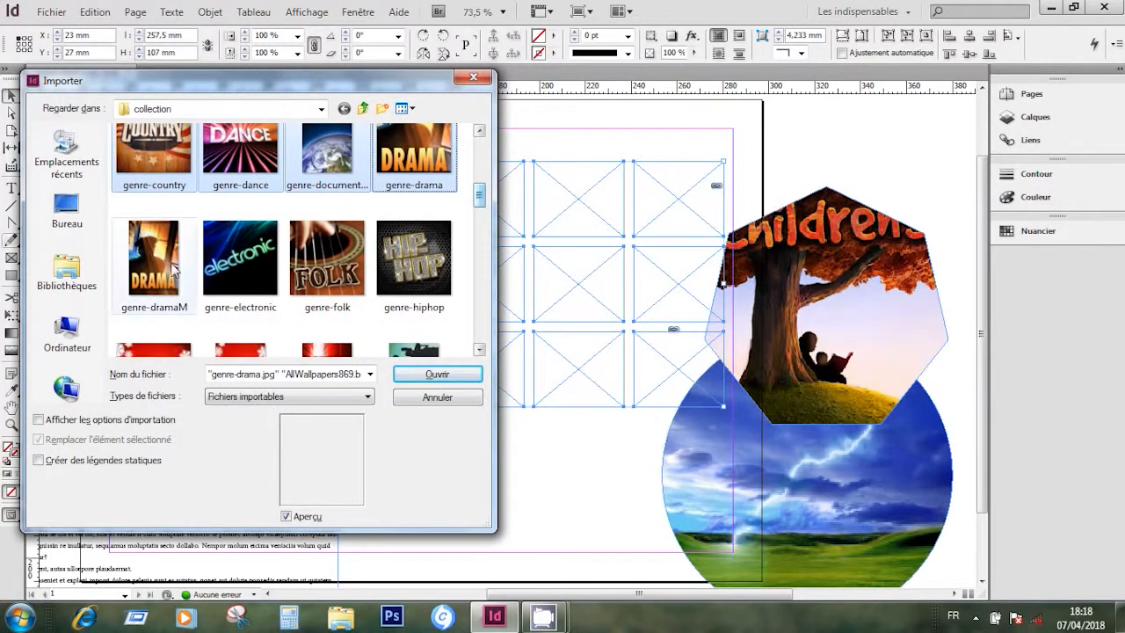
pyautogui.keyDown('ctrl'); pyautogui.click(195, 249); pyautogui.keyUp('ctrl')
pyautogui.keyDown('ctrl'); pyautogui.click(240, 257); pyautogui.keyUp('ctrl')
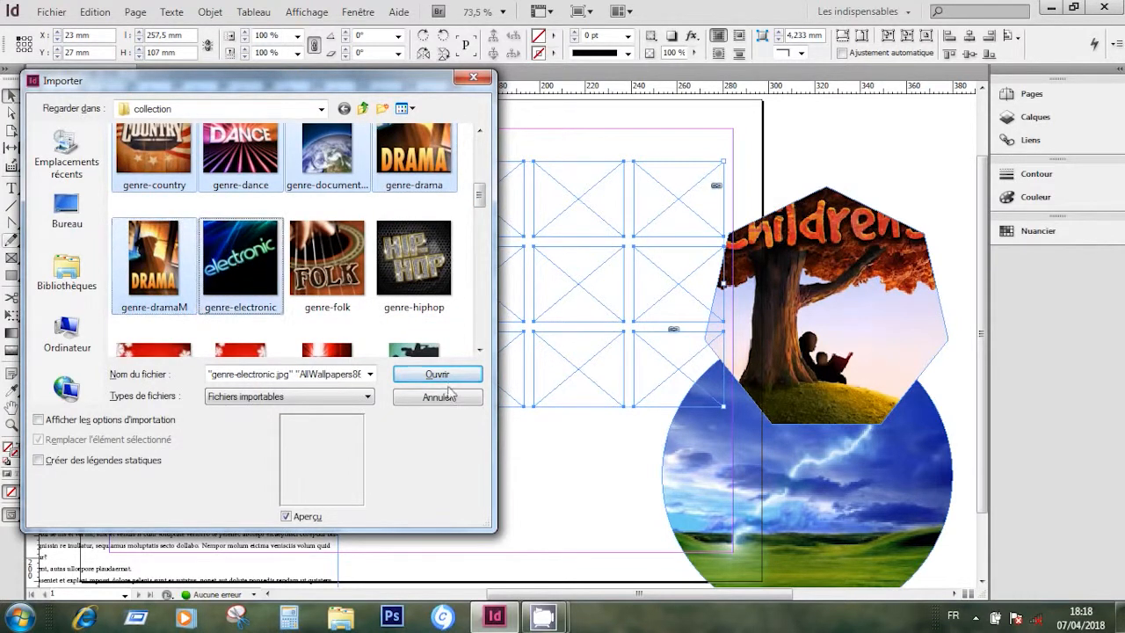
pyautogui.click(456, 372)
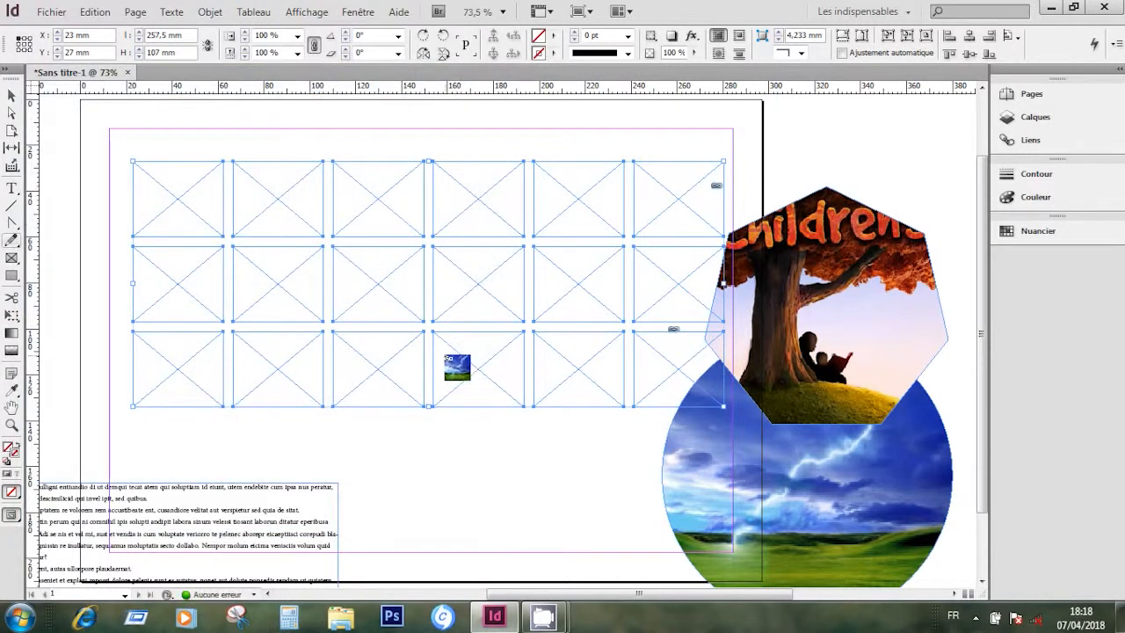
# - Place the first six loaded images into the top row of grid frames, one per frame from left to right
pyautogui.click(133, 163)
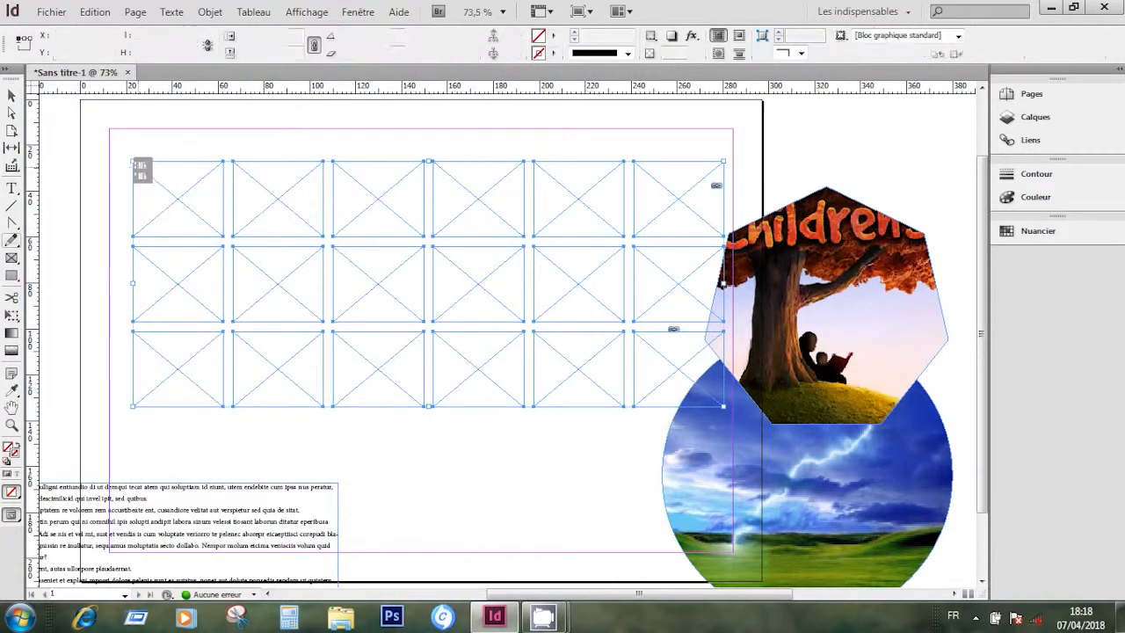
pyautogui.click(260, 164)
pyautogui.click(352, 181)
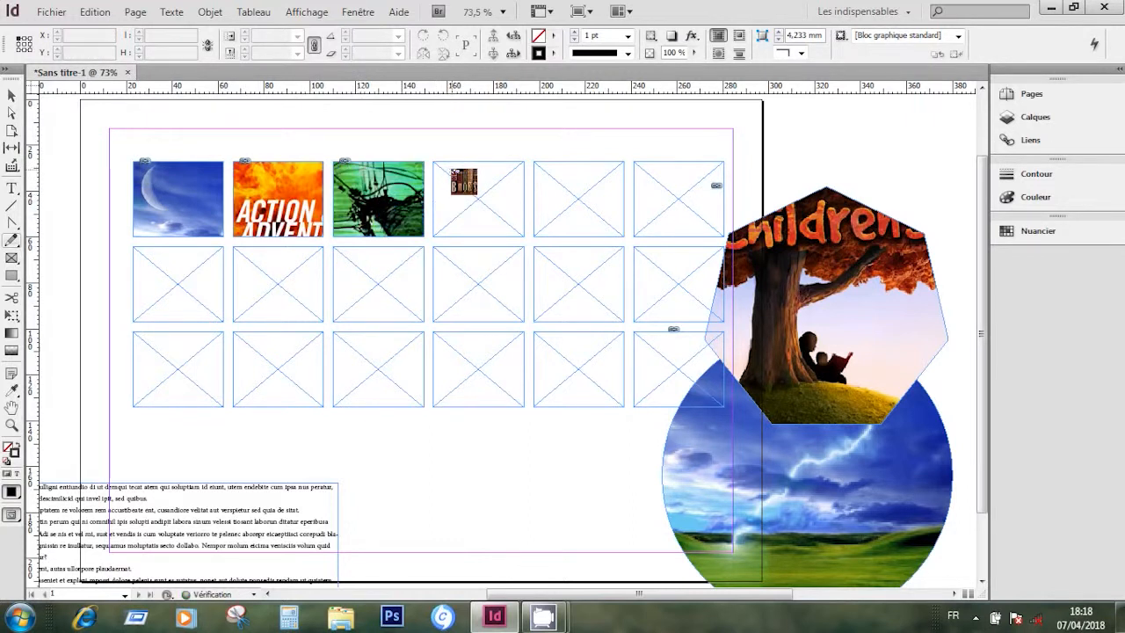
pyautogui.click(461, 183)
pyautogui.click(626, 232)
pyautogui.click(648, 172)
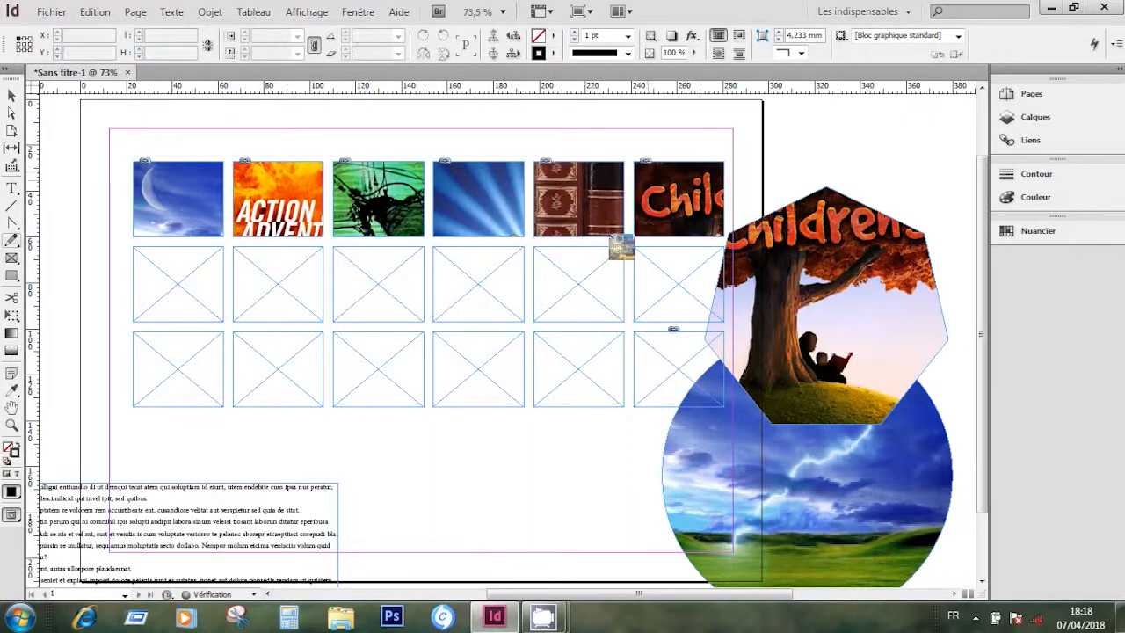
# - Place the next six loaded images into the middle row of grid frames, one per frame
pyautogui.click(162, 268)
pyautogui.click(264, 277)
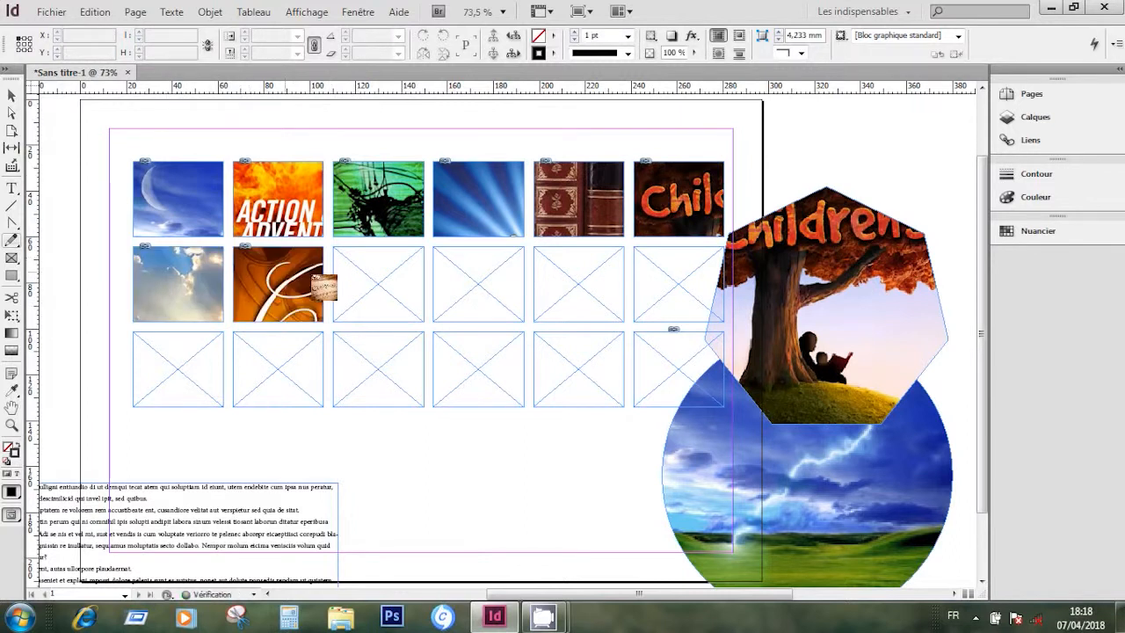
pyautogui.click(372, 274)
pyautogui.click(470, 255)
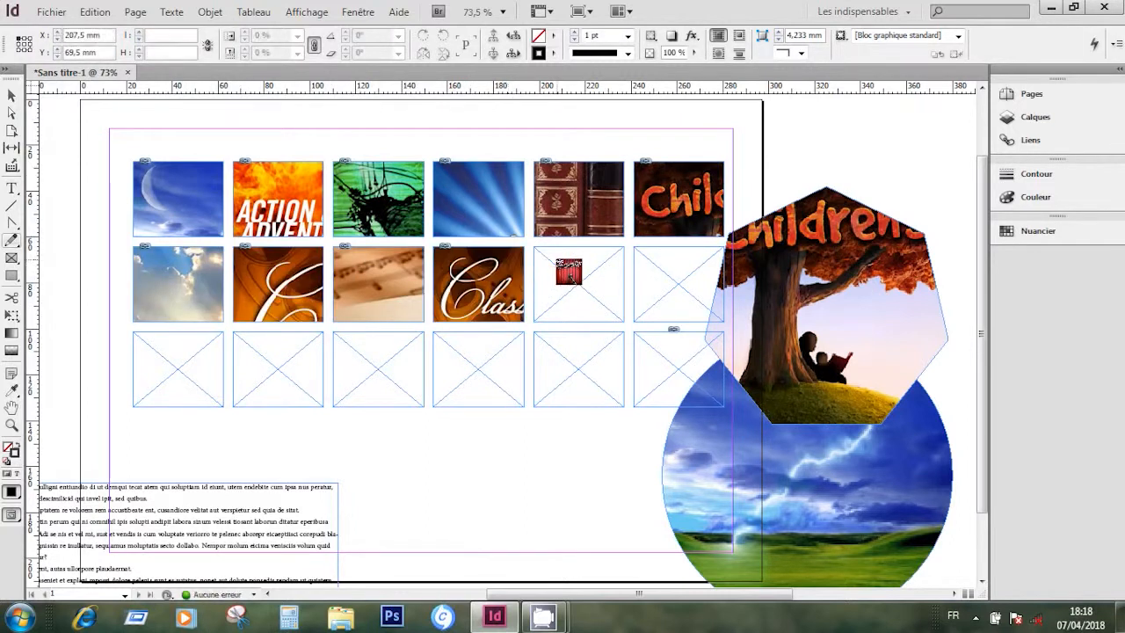
pyautogui.click(571, 270)
pyautogui.click(661, 280)
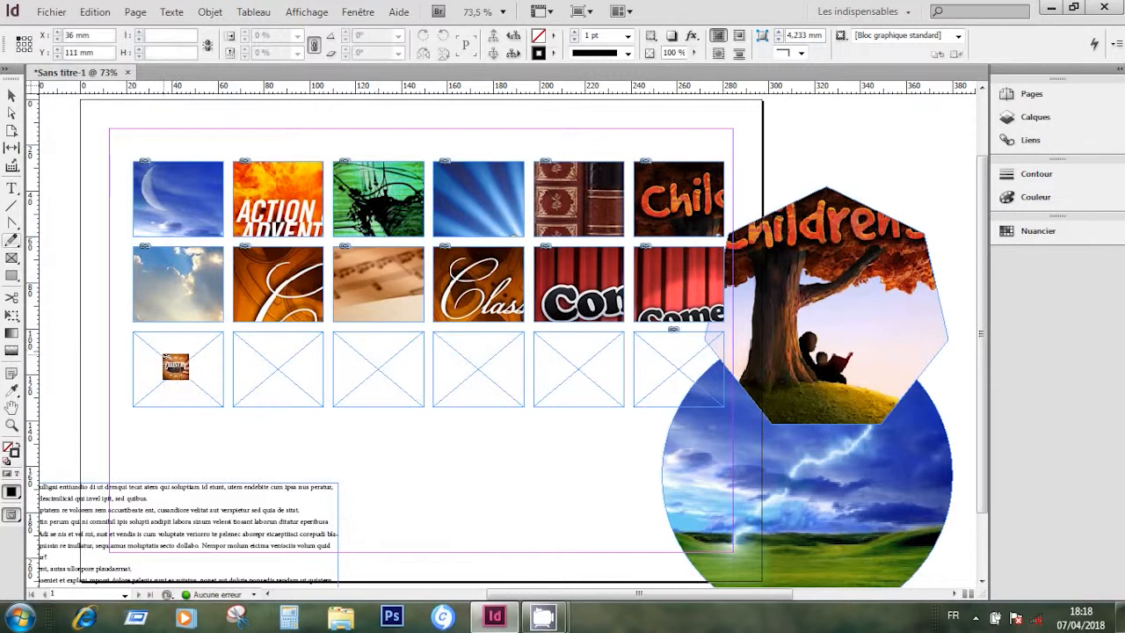
# - Place the last six loaded images into the bottom row of grid frames, one per frame
pyautogui.click(167, 356)
pyautogui.click(274, 368)
pyautogui.click(367, 360)
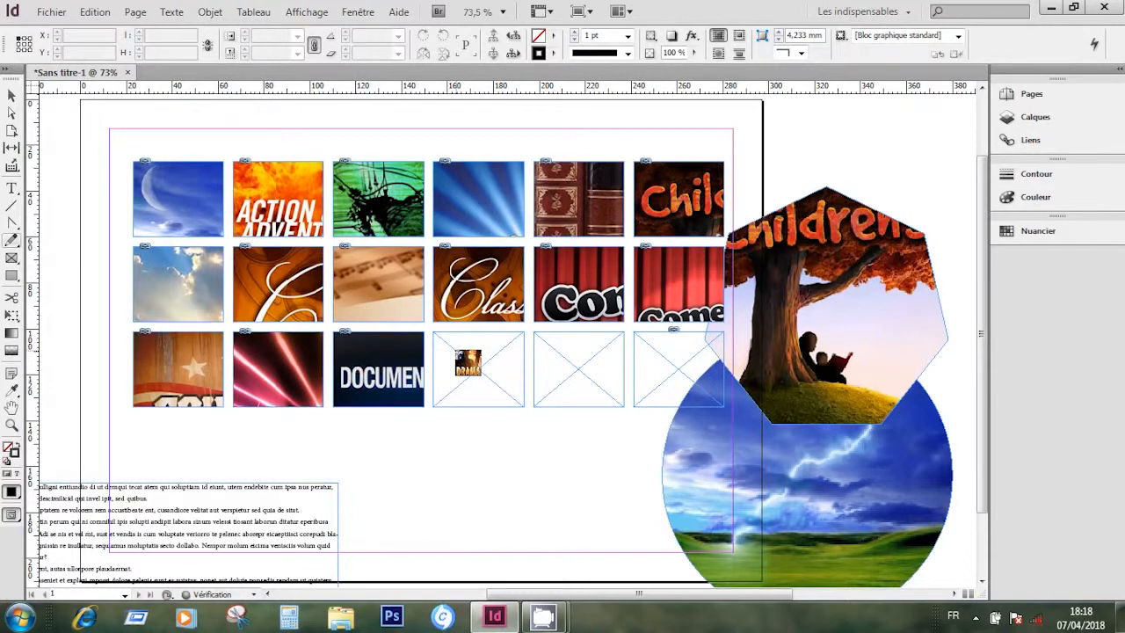
pyautogui.click(466, 362)
pyautogui.click(580, 362)
pyautogui.click(667, 347)
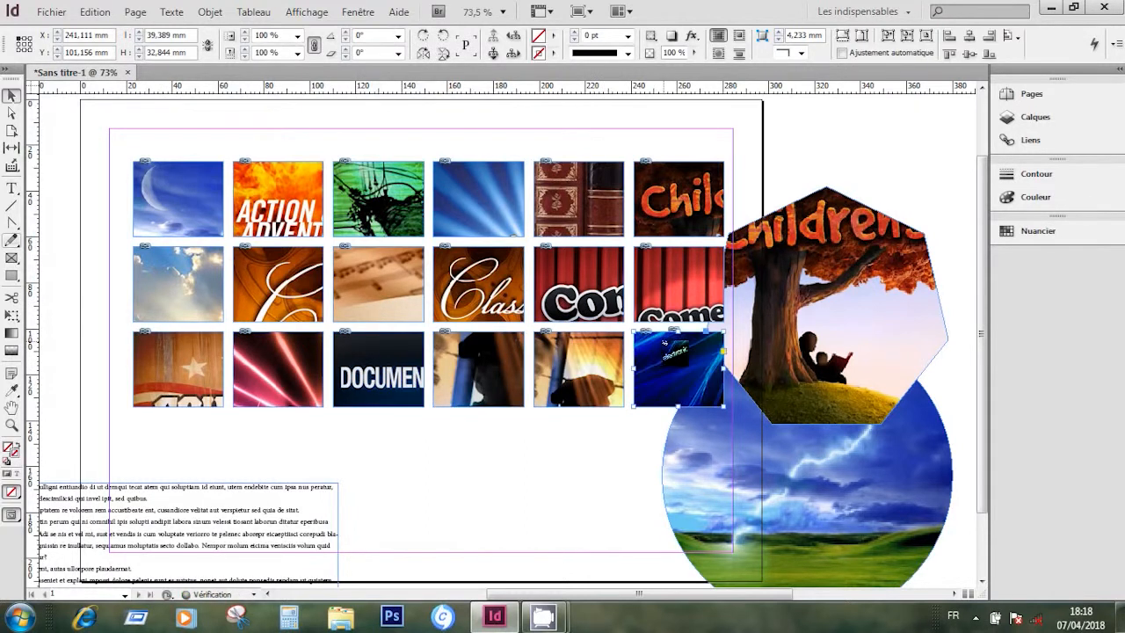
# - Delete the polygon image and the circular image overlapping the page's right edge
pyautogui.click(849, 164)
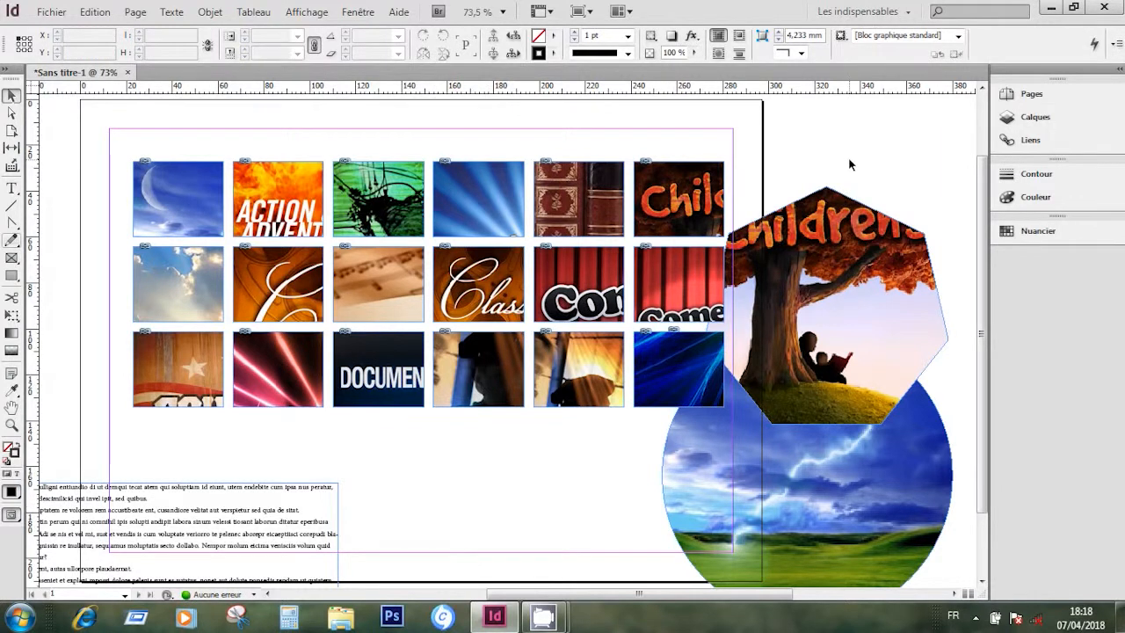
pyautogui.moveTo(818, 138); pyautogui.dragTo(873, 431)
pyautogui.moveTo(914, 558); pyautogui.dragTo(914, 559)
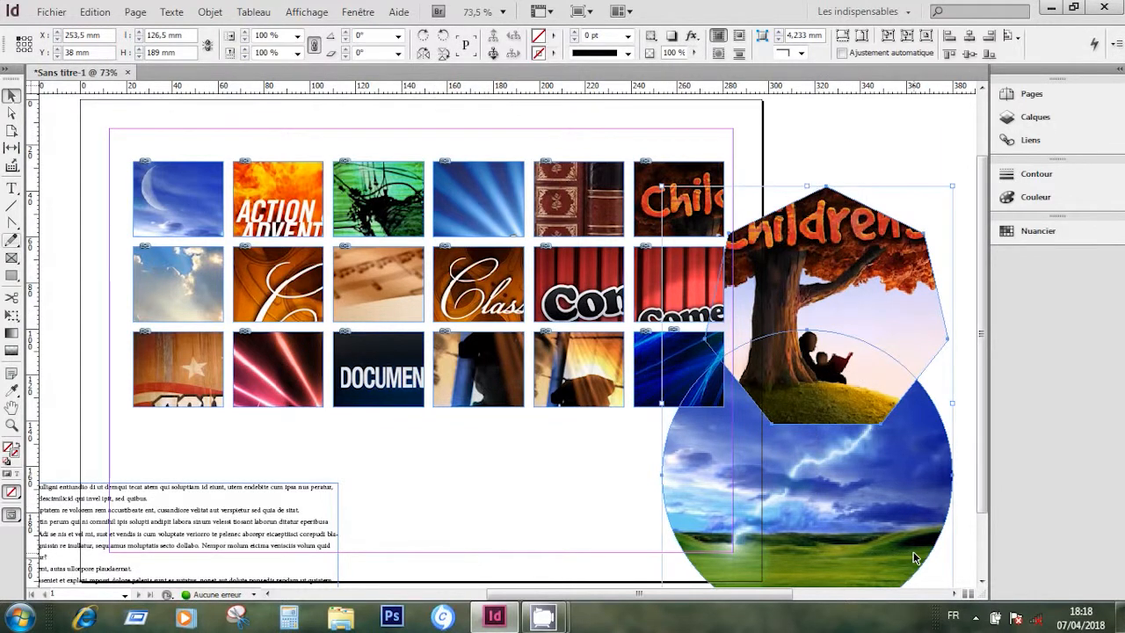
pyautogui.press('Delete')
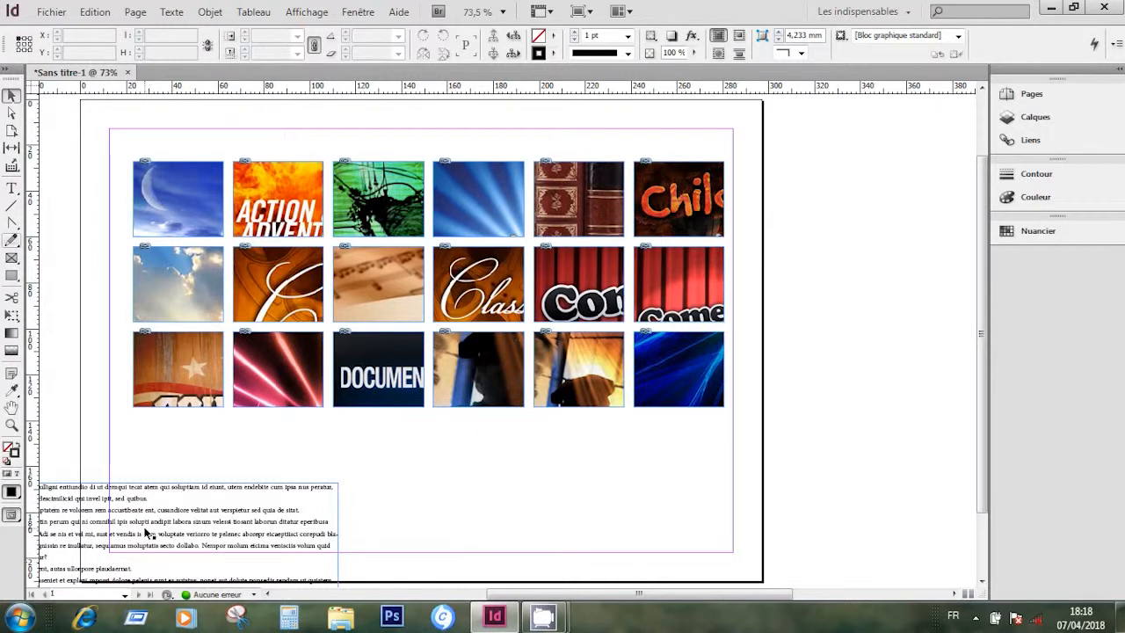
# - Delete the text frame overlapping the page's lower left corner
pyautogui.click(237, 530)
pyautogui.moveTo(237, 530); pyautogui.dragTo(352, 528)
pyautogui.press('Delete')
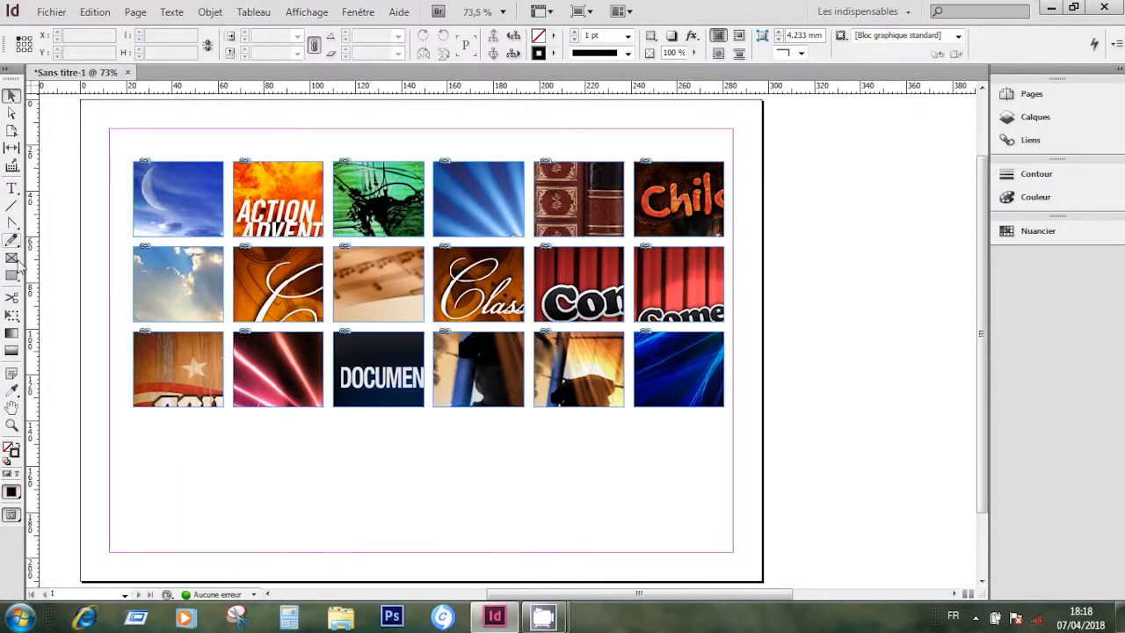
# - Draw a grid of elliptical frames, five columns by three rows and about 171 × 60 mm, below the images, and delete it
pyautogui.moveTo(12, 259); pyautogui.dragTo(55, 275)
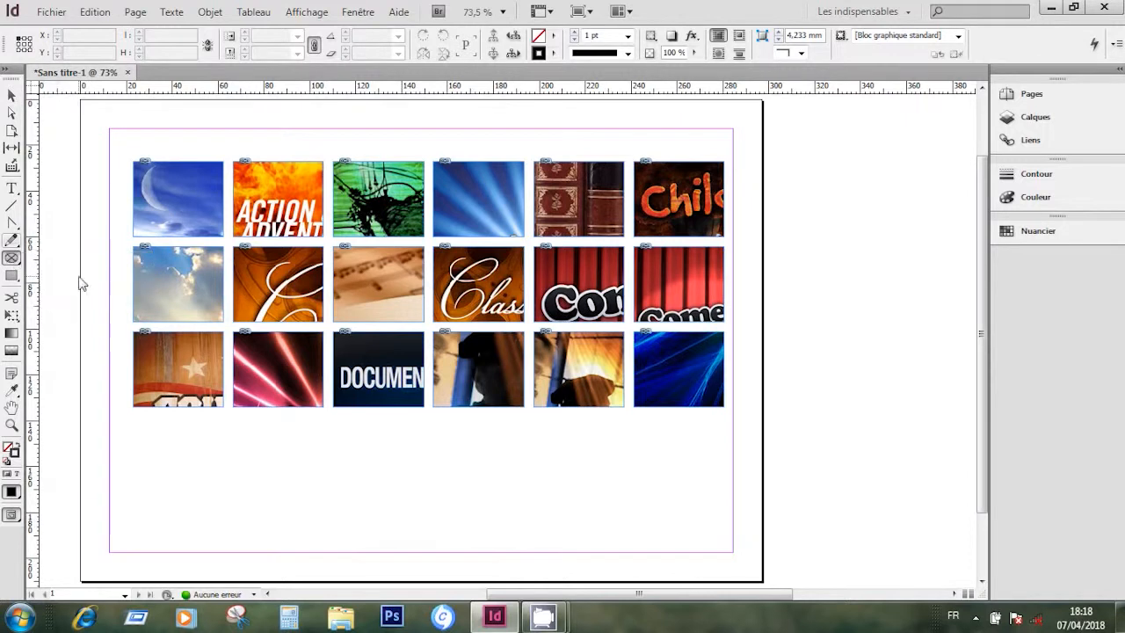
pyautogui.moveTo(86, 448); pyautogui.dragTo(485, 587)
pyautogui.press('Right')
pyautogui.press('Right')
pyautogui.press('Right')
pyautogui.press('Right')
pyautogui.press('Up')
pyautogui.press('Up')
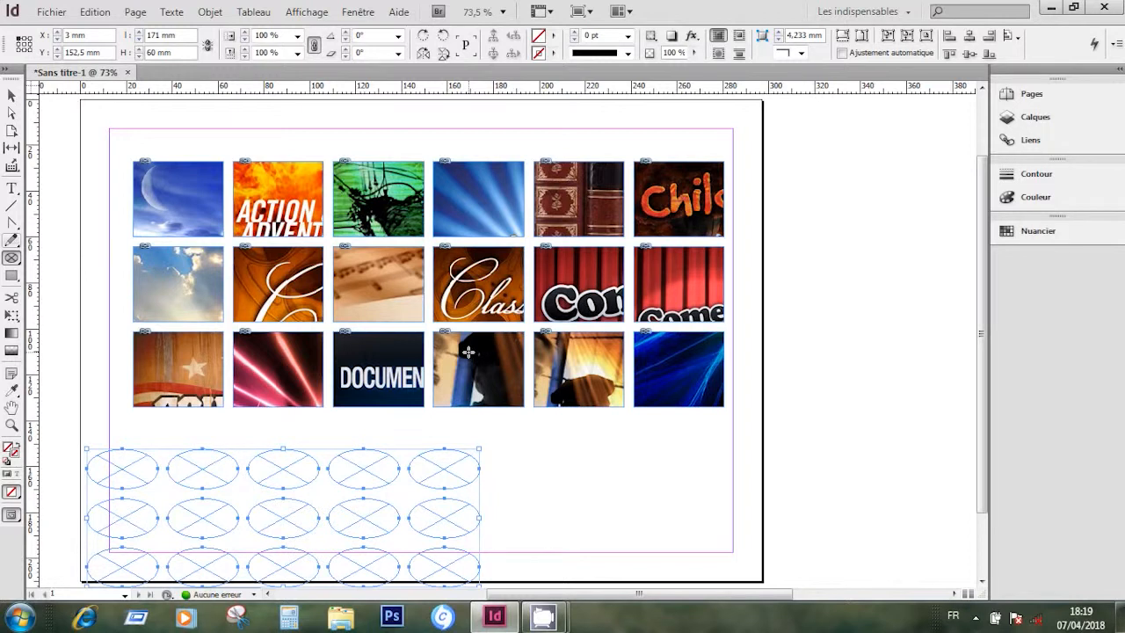
pyautogui.press('Delete')
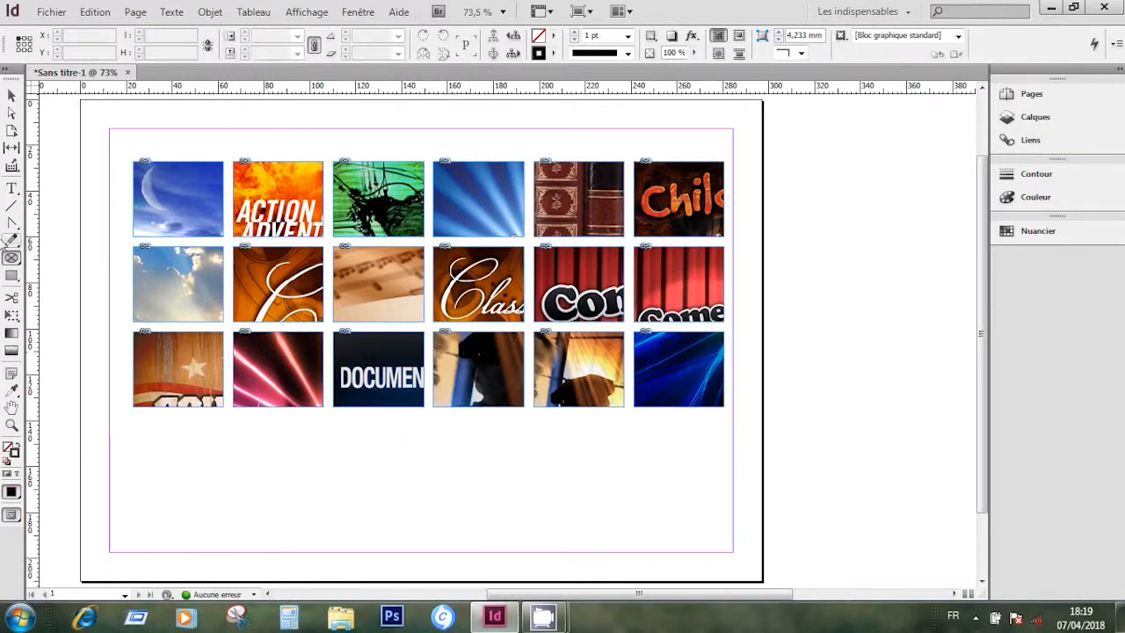
# - Draw a grid of rectangles, six columns by two rows and about 261.5 × 66.5 mm overall, below the images
pyautogui.click(11, 277)
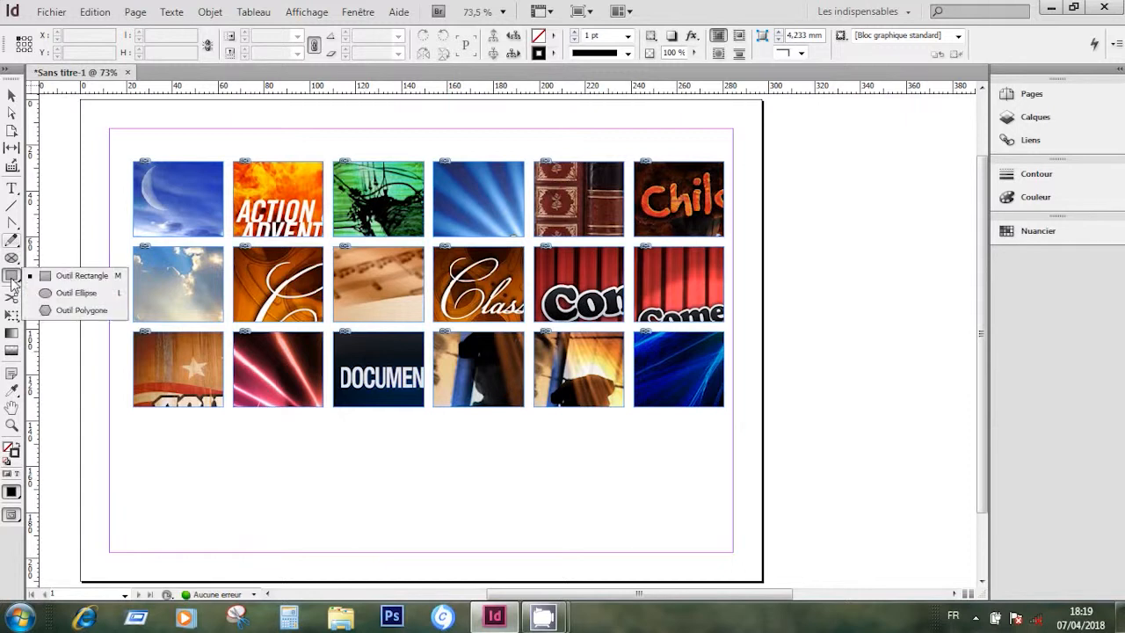
pyautogui.click(58, 279)
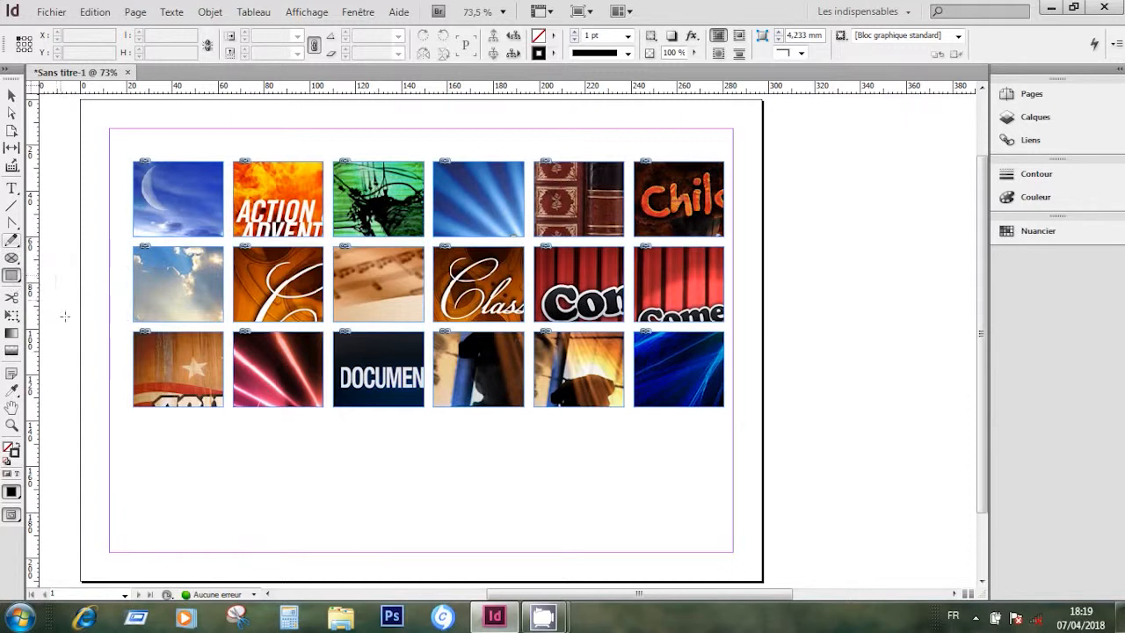
pyautogui.moveTo(106, 413); pyautogui.dragTo(709, 568)
pyautogui.press('Right')
pyautogui.press('Right')
pyautogui.press('Right')
pyautogui.press('Right')
pyautogui.press('Right')
pyautogui.press('Up')
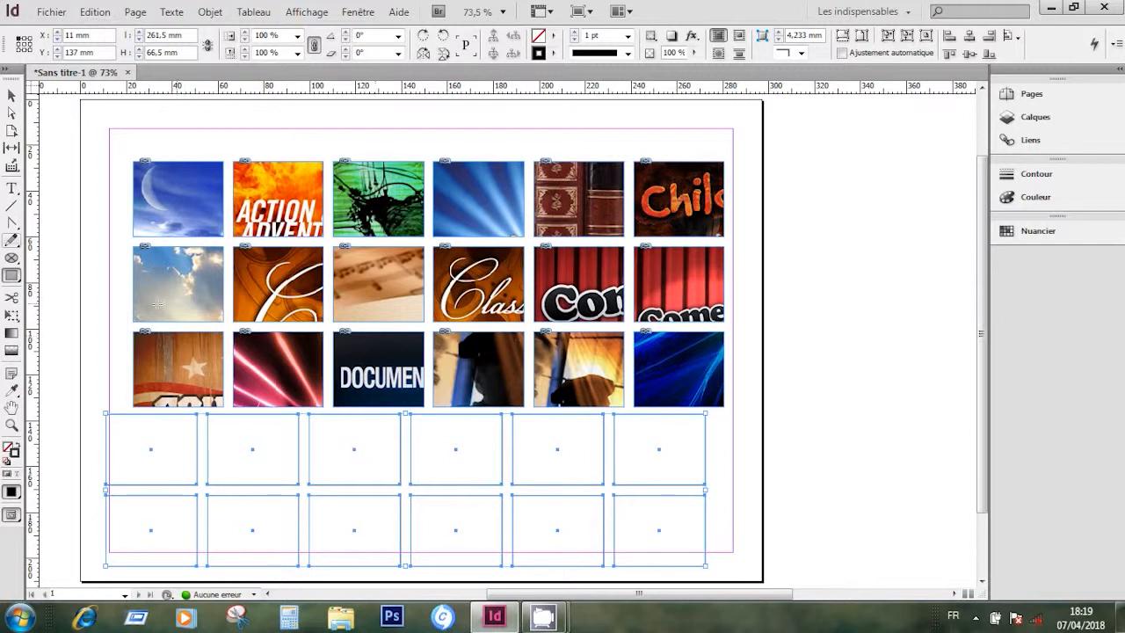
# - Delete all the empty rectangles in the two rows below the images
pyautogui.click(10, 98)
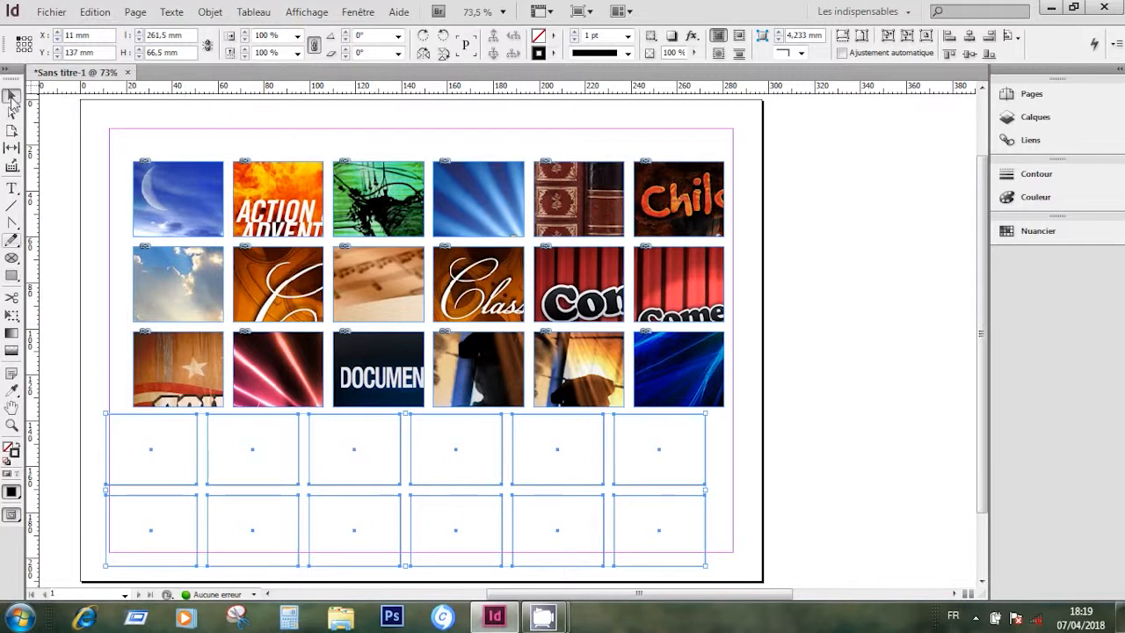
pyautogui.moveTo(797, 527); pyautogui.dragTo(129, 441)
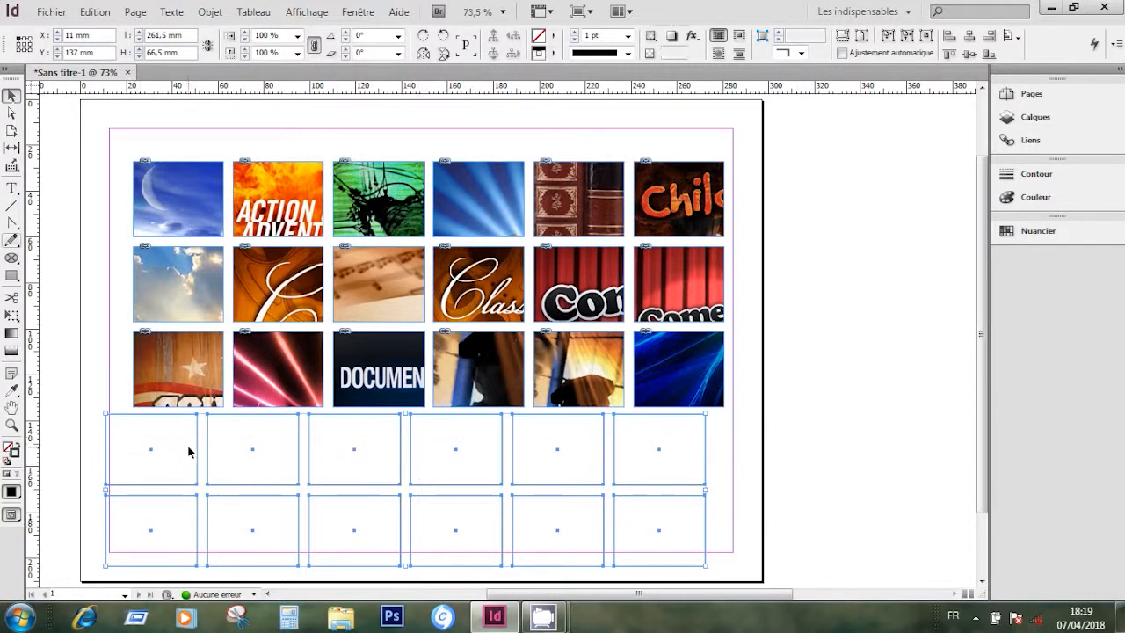
pyautogui.press('Delete')
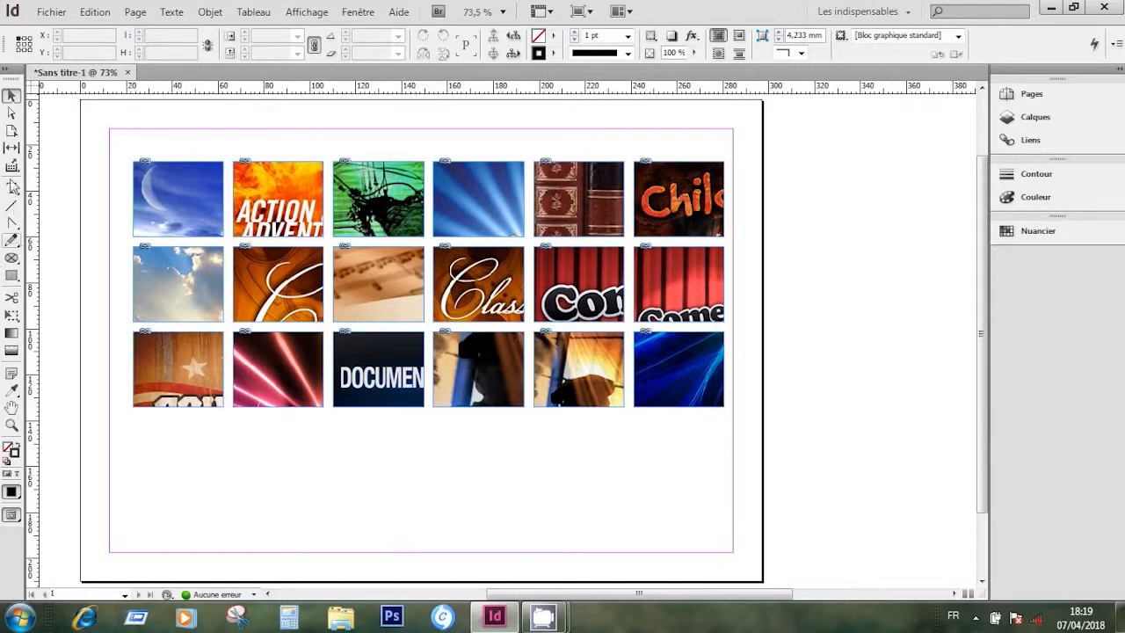
pyautogui.click(12, 223)
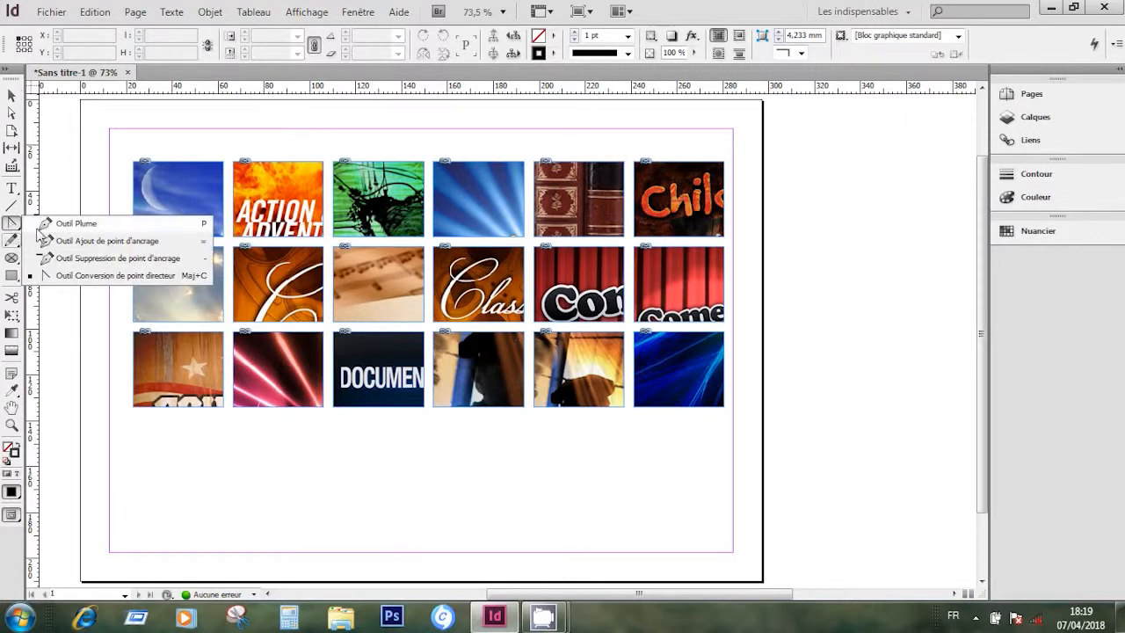
pyautogui.click(65, 225)
pyautogui.click(14, 225)
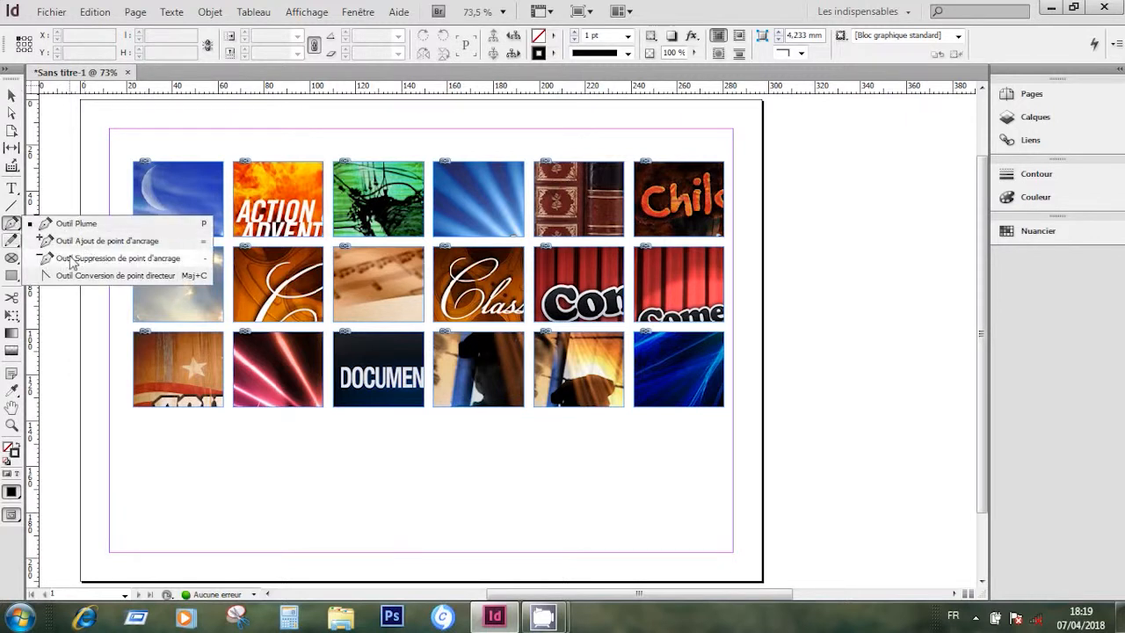
pyautogui.click(14, 258)
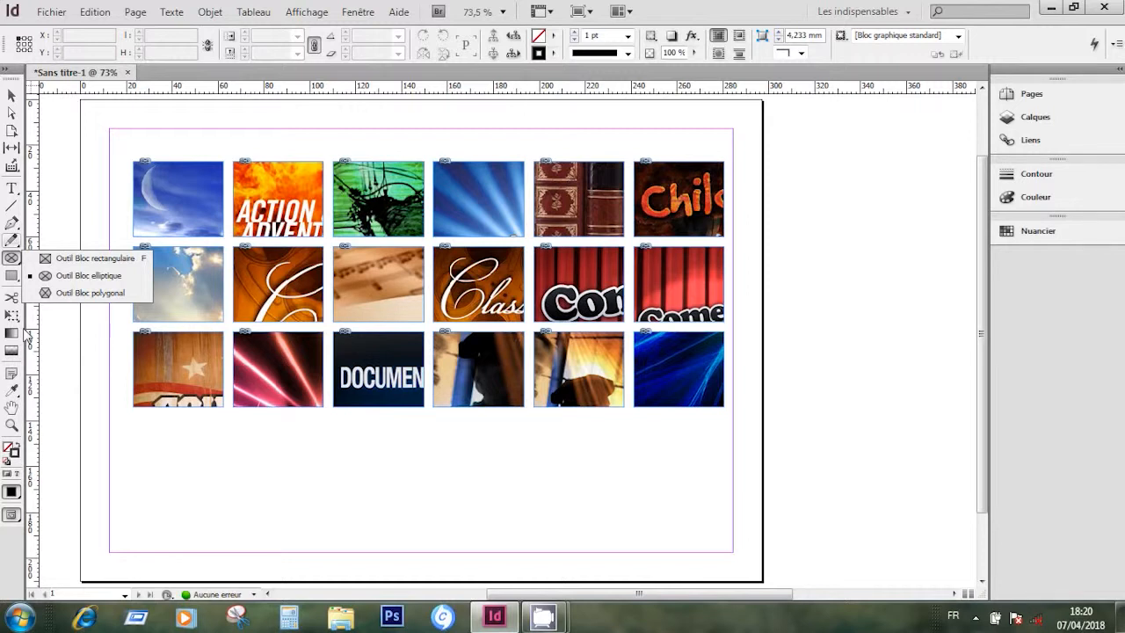
pyautogui.click(11, 94)
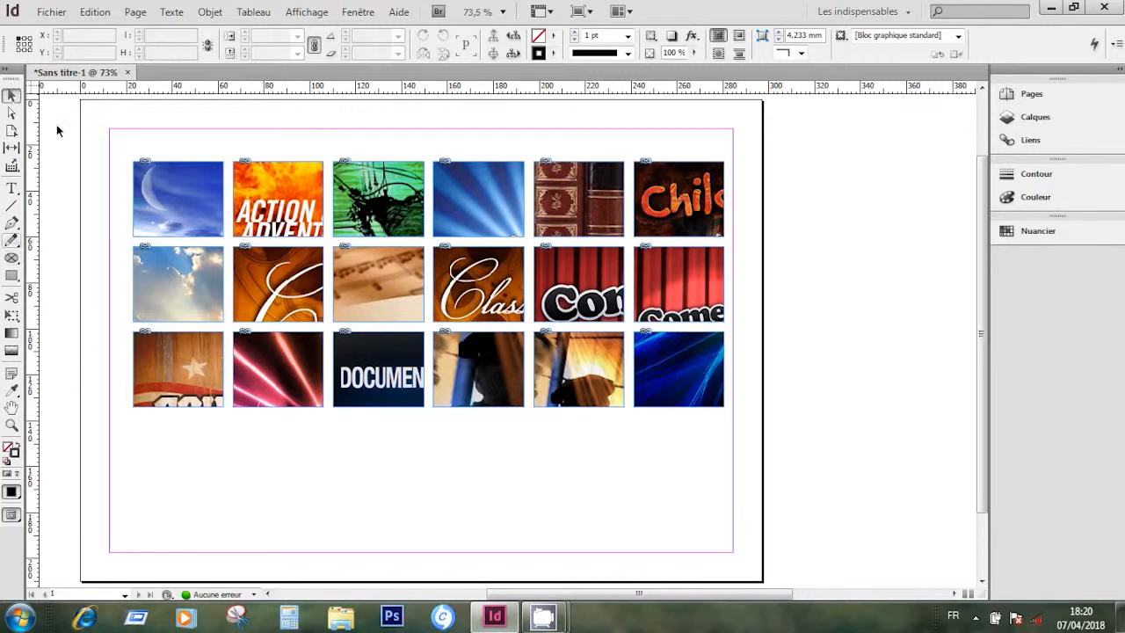